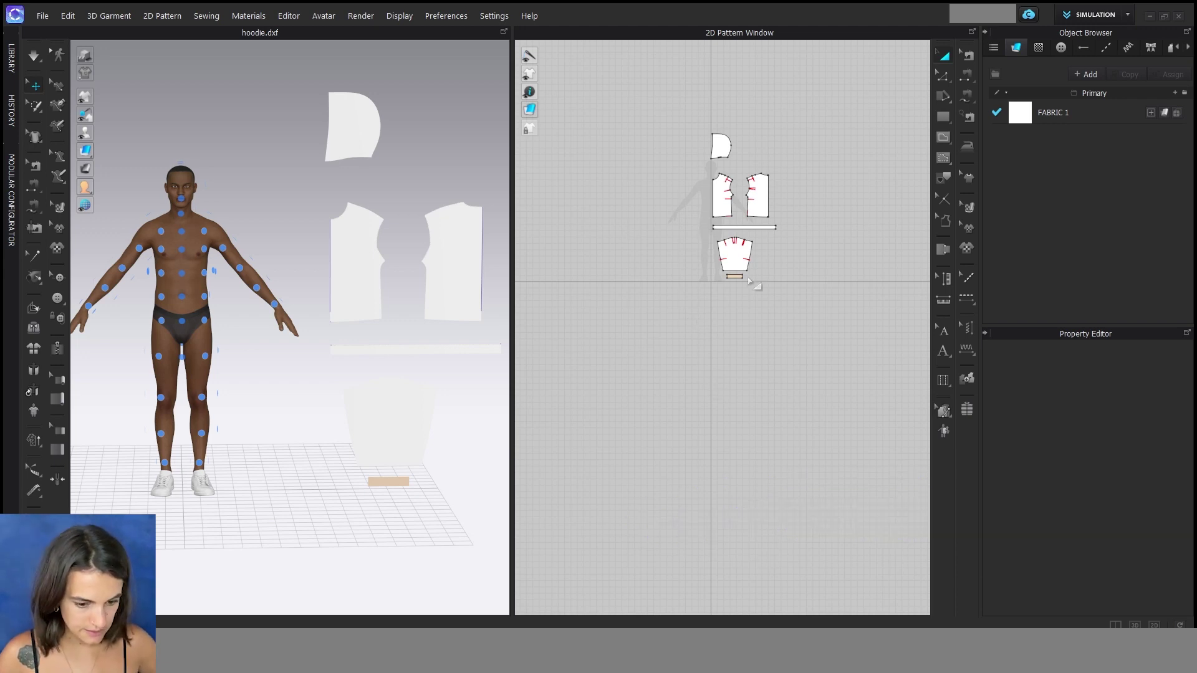
- Create a symmetric pattern with sewing from the front piece and place it beside the original, level with it
{"action": "scroll", "coordinate": [689, 187], "scroll_direction": "up", "scroll_amount": 5}
{"action": "scroll", "coordinate": [688, 187], "scroll_direction": "down", "scroll_amount": 2}
{"action": "left_click", "coordinate": [718, 255]}
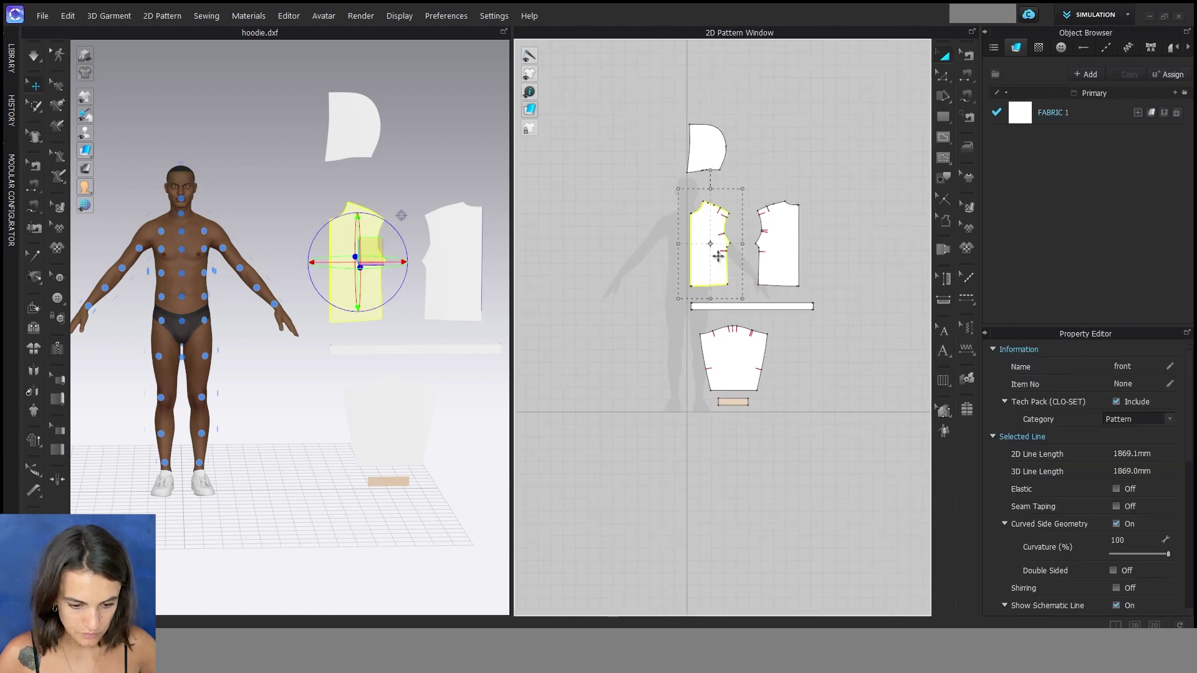
{"action": "right_click", "coordinate": [705, 269]}
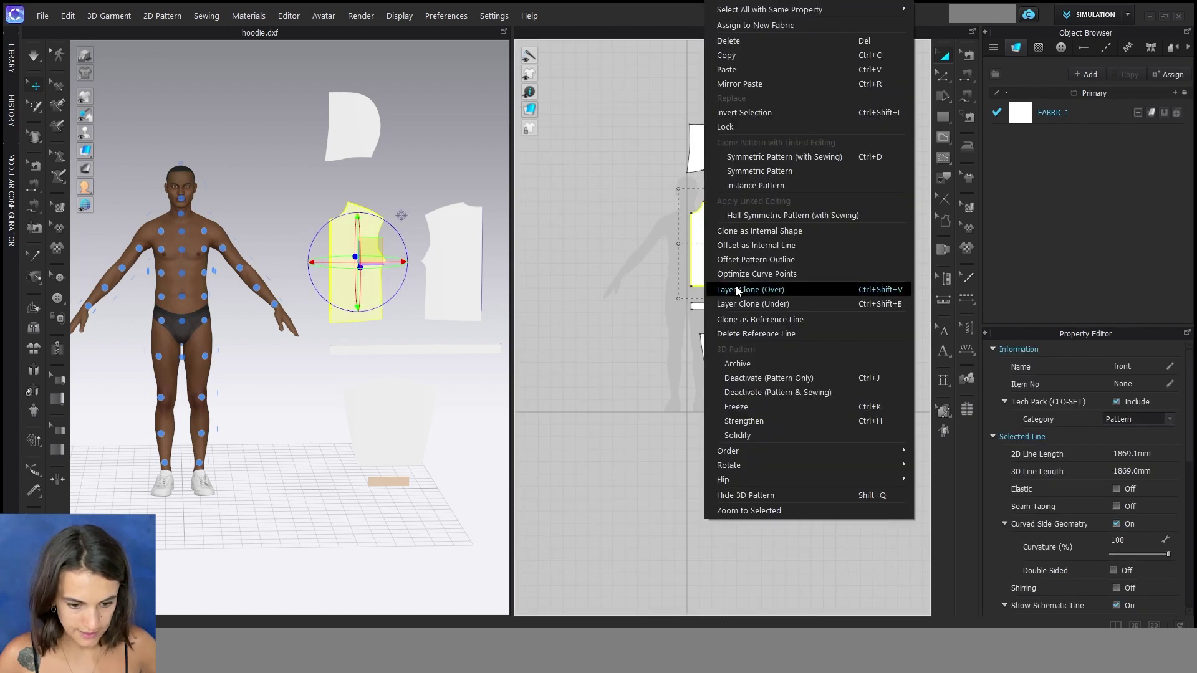
{"action": "left_click", "coordinate": [821, 156]}
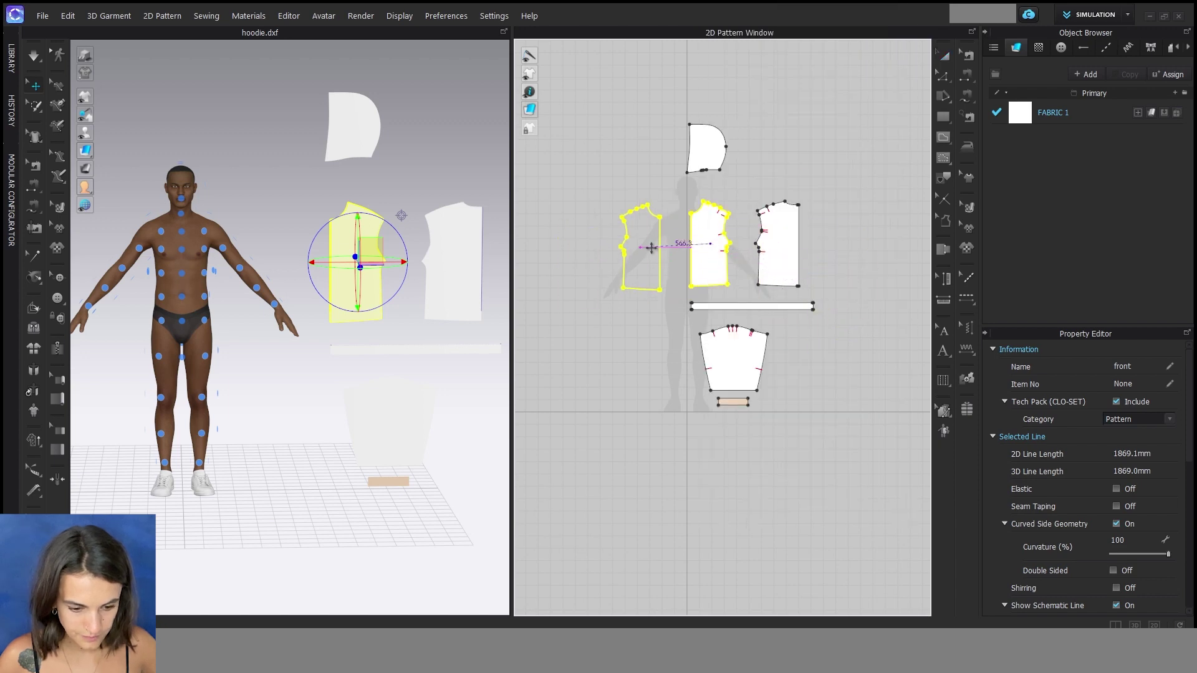
{"action": "left_click", "coordinate": [804, 267]}
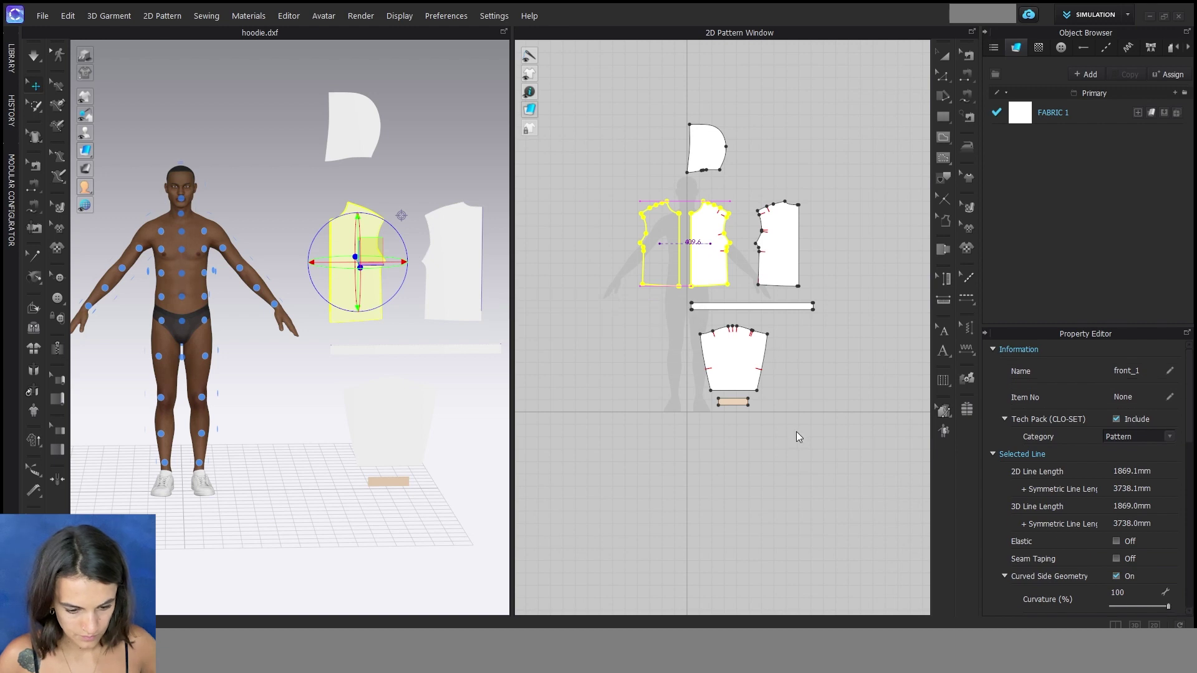
- Make linked mirrored copies of the sleeve and cuff together and place them across the centre line from the originals
{"action": "left_click_drag", "start_coordinate": [791, 441], "coordinate": [684, 329]}
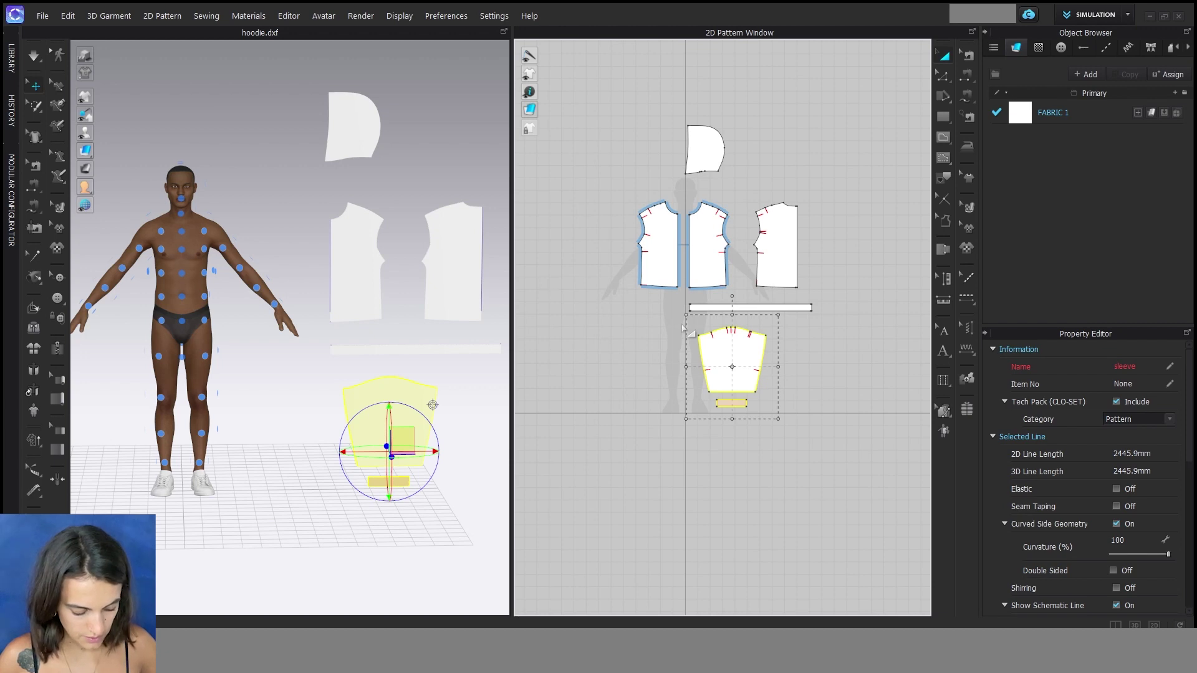
{"action": "key", "text": "ctrl+v"}
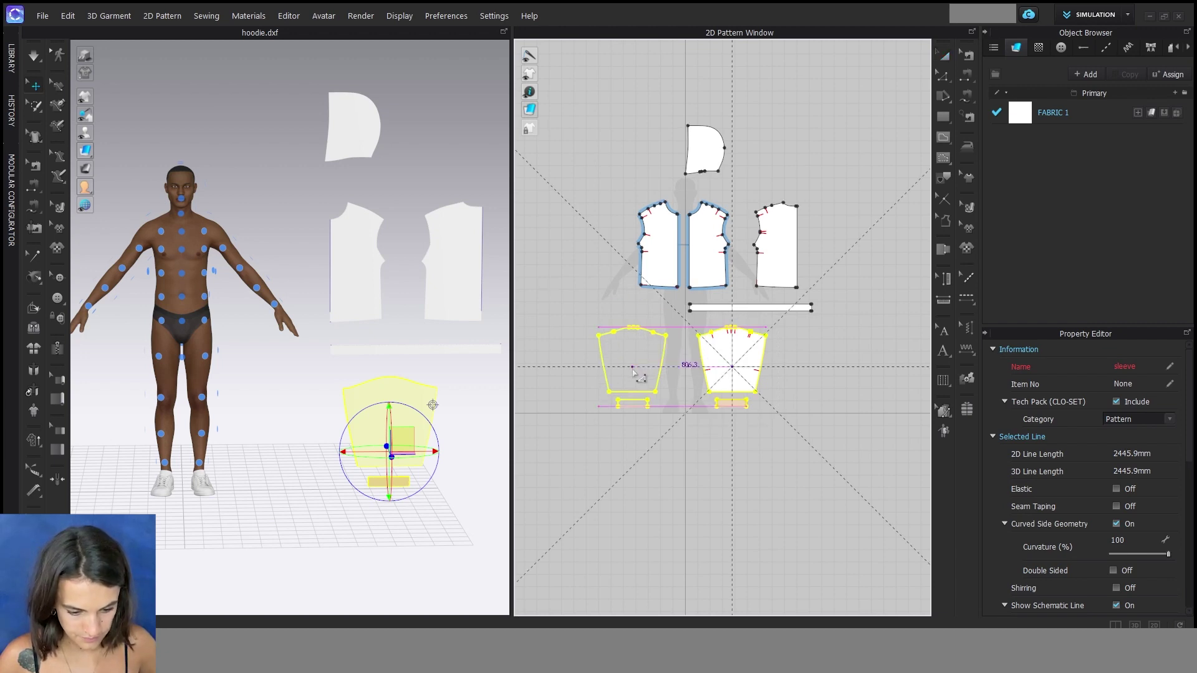
{"action": "left_click", "coordinate": [817, 279]}
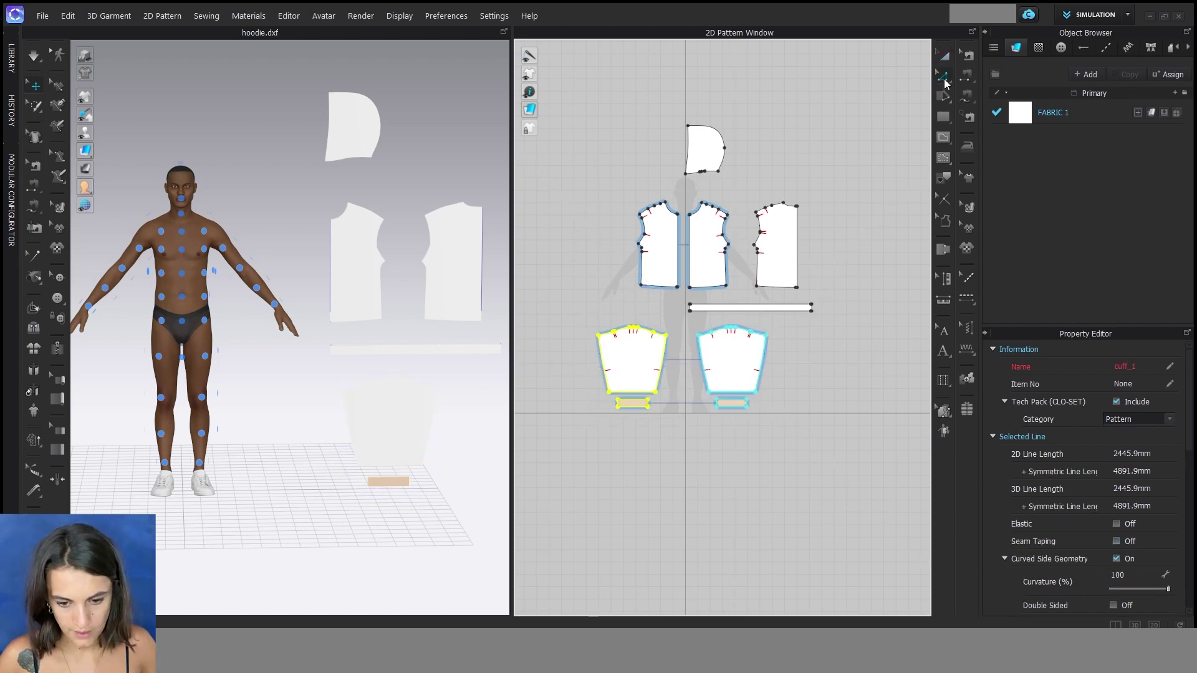
- Unfold the back piece along its centre edge with symmetric editing and sewing, and place a linked mirrored hood beside the original
{"action": "right_click", "coordinate": [799, 250]}
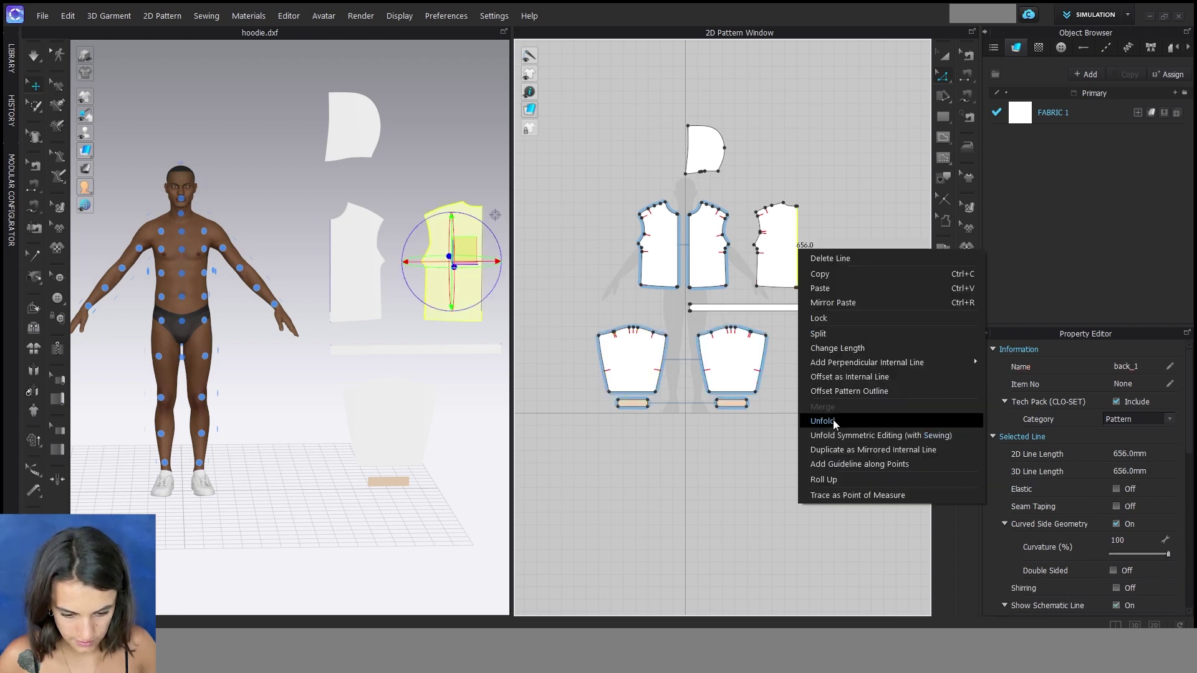
{"action": "left_click", "coordinate": [840, 435]}
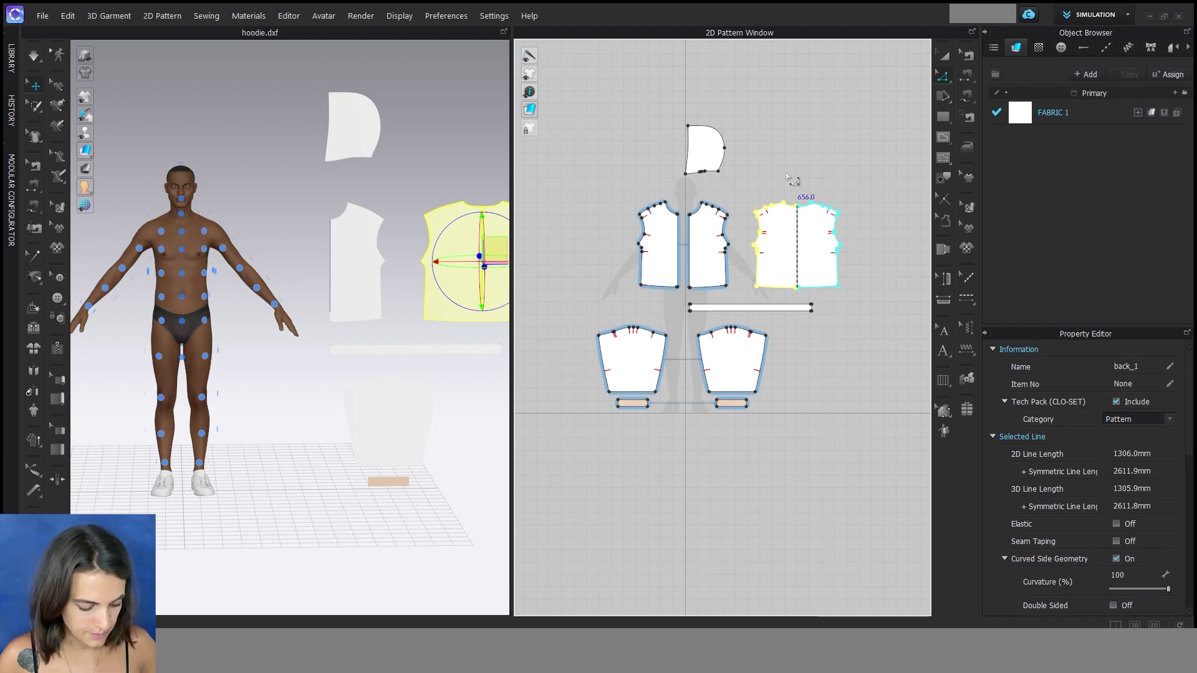
{"action": "left_click", "coordinate": [704, 137]}
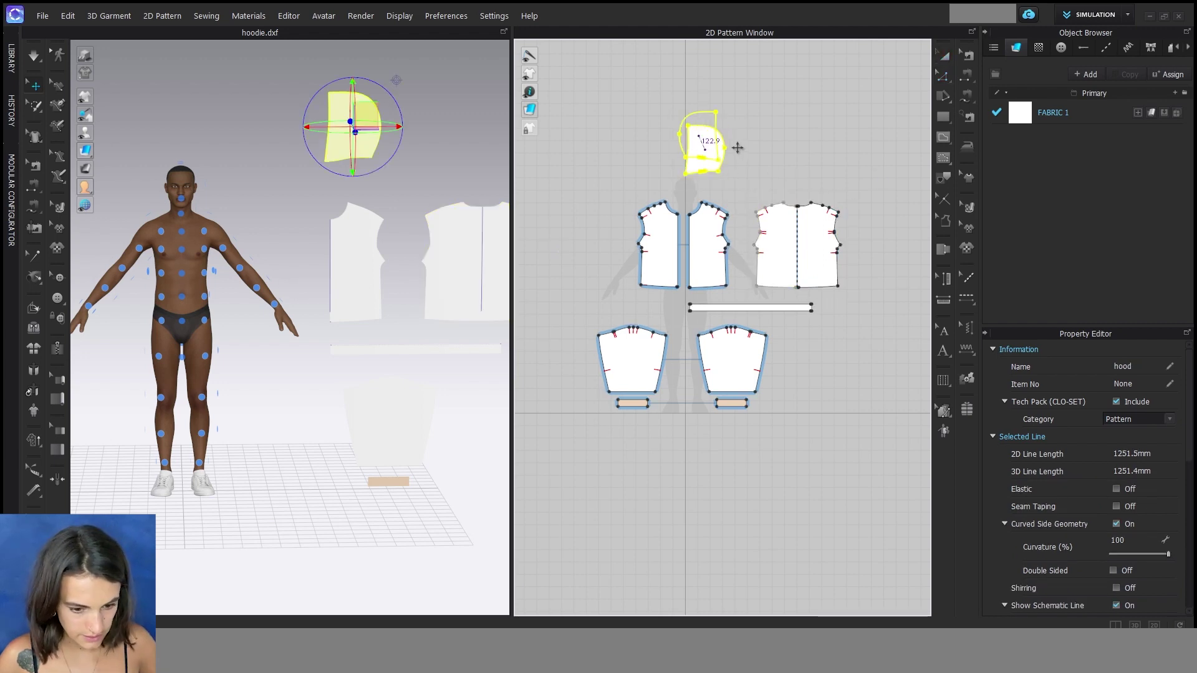
{"action": "left_click", "coordinate": [787, 169]}
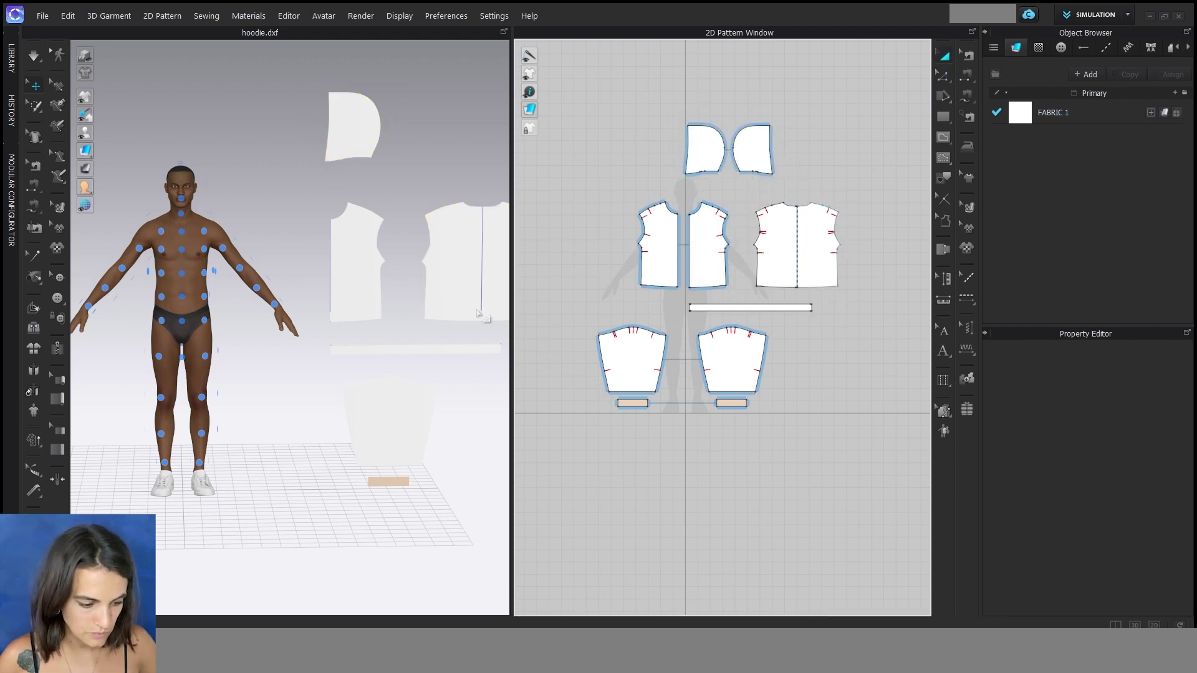
- Arrange both front pieces on the avatar's chest and the unfolded back piece on its back using the arrangement points
{"action": "left_click", "coordinate": [668, 278]}
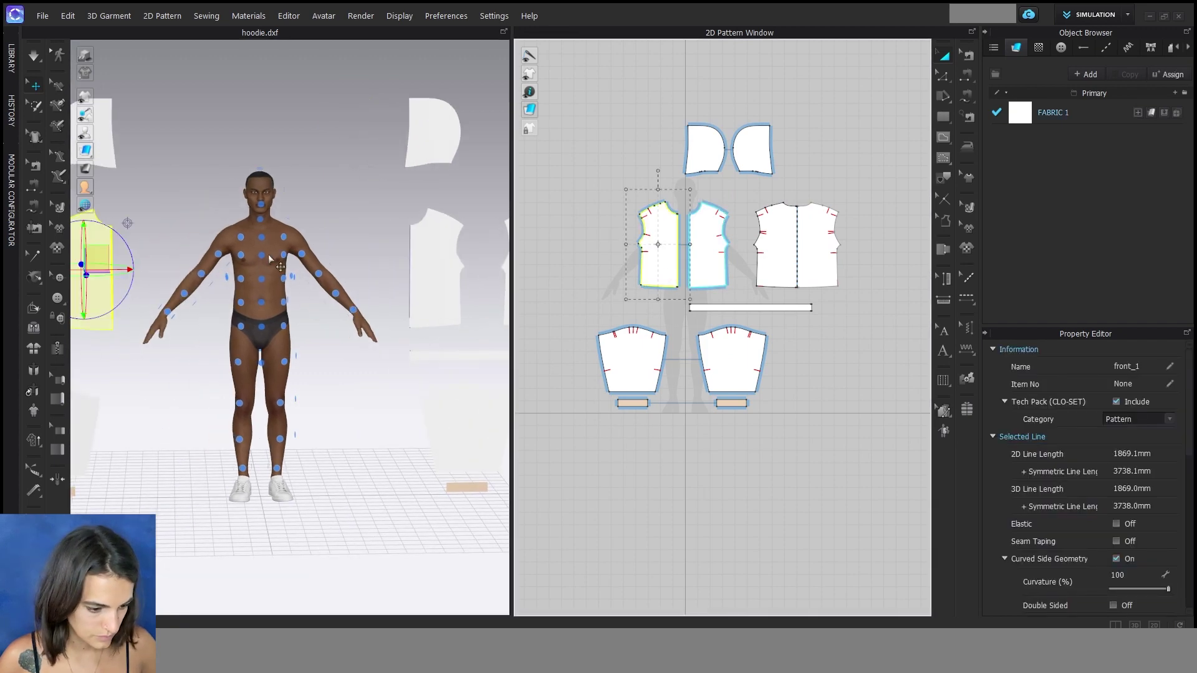
{"action": "left_click", "coordinate": [240, 277]}
{"action": "right_click_drag", "start_coordinate": [170, 311], "coordinate": [409, 353]}
{"action": "left_click", "coordinate": [814, 265]}
{"action": "left_click", "coordinate": [284, 286]}
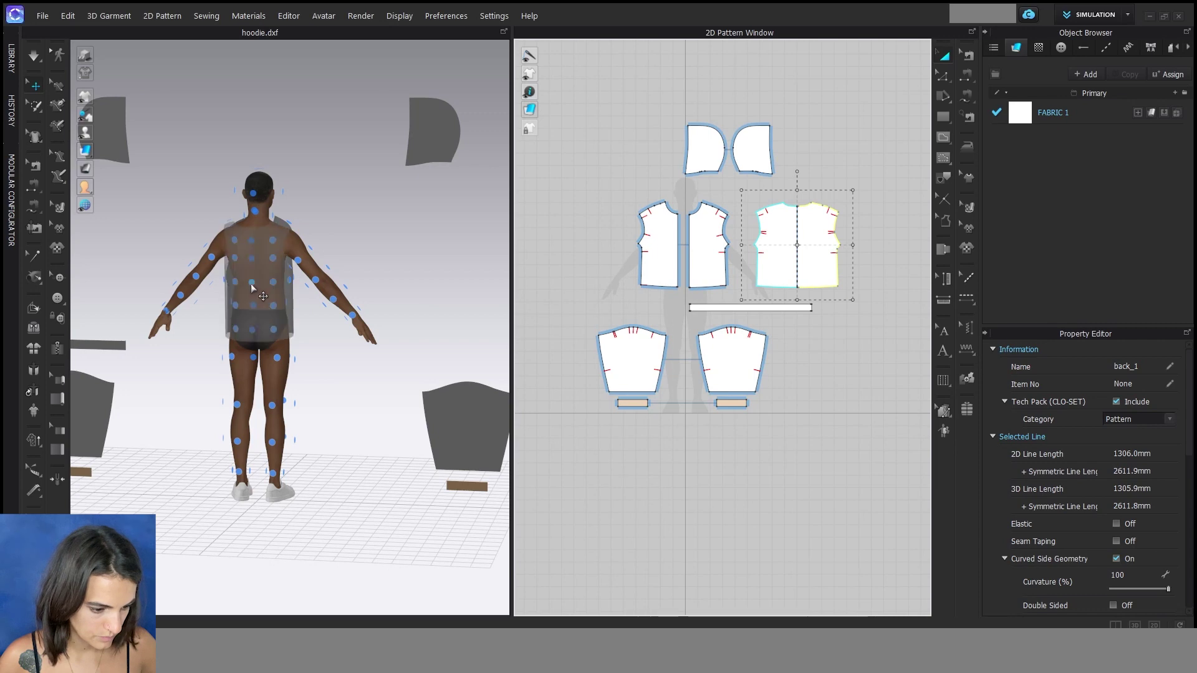
- Wrap the pair of sleeves around the avatar's arms using the arm arrangement points
{"action": "key", "text": "2"}
{"action": "left_click", "coordinate": [610, 369]}
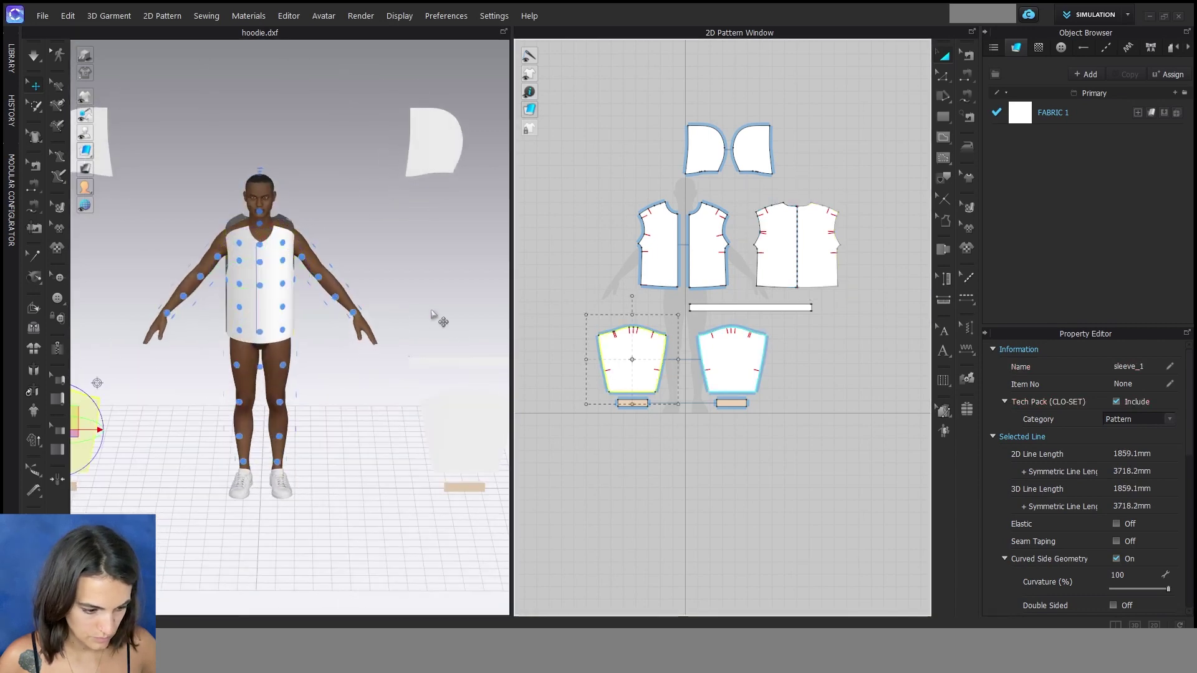
{"action": "left_click", "coordinate": [195, 275]}
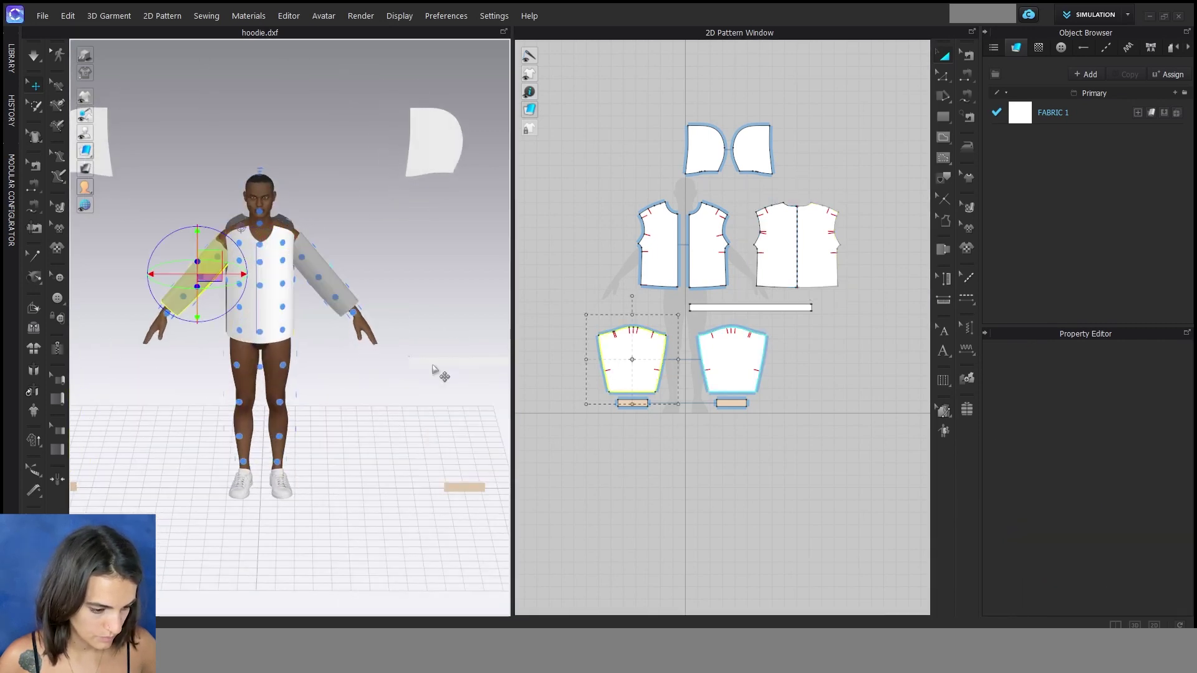
- Arrange the pair of cuffs around the avatar's wrists using the wrist arrangement points
{"action": "left_click", "coordinate": [632, 403]}
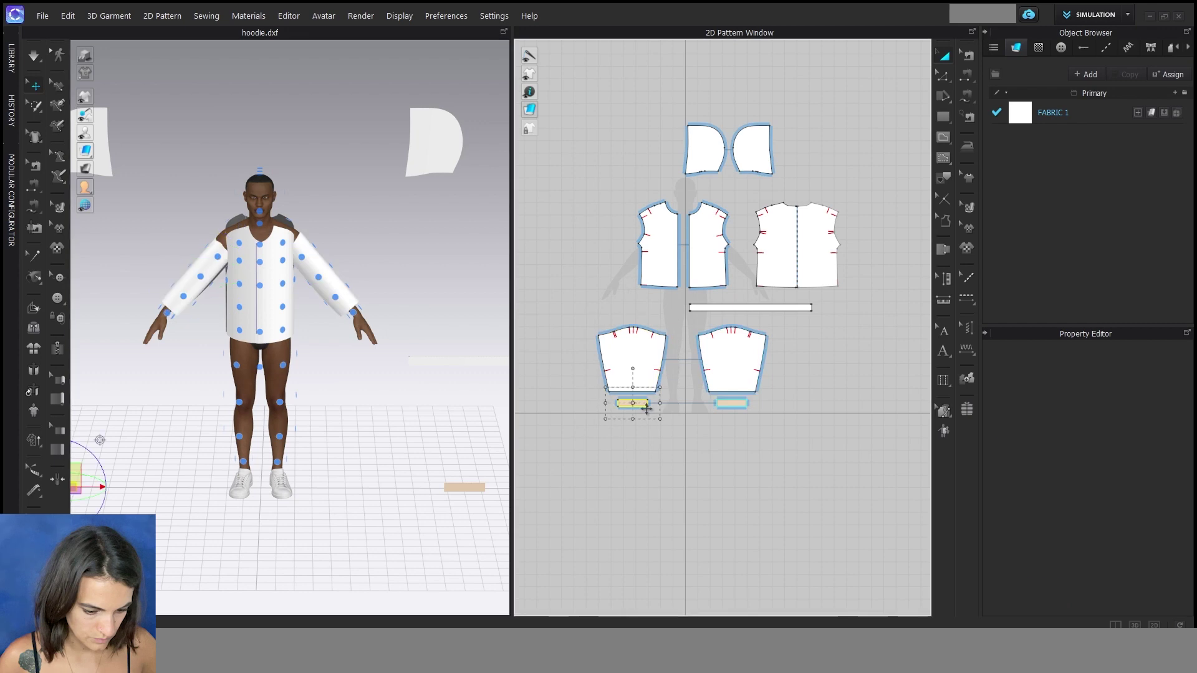
{"action": "left_click", "coordinate": [178, 335]}
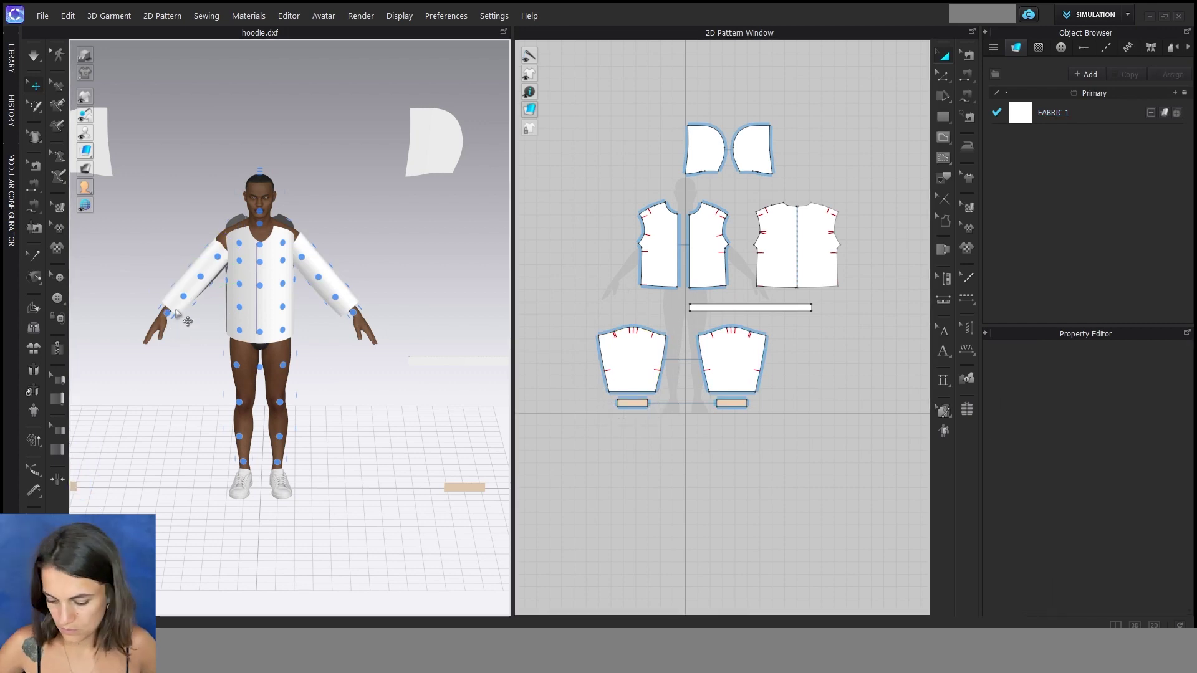
{"action": "left_click", "coordinate": [633, 403]}
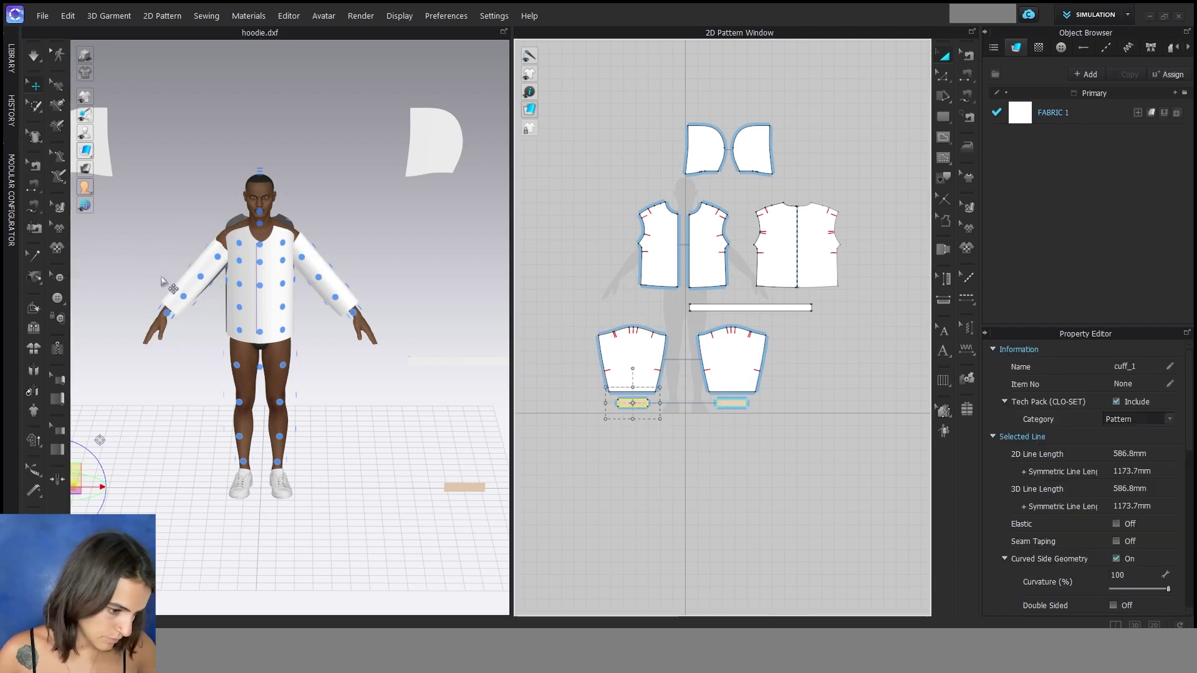
{"action": "left_click", "coordinate": [160, 308]}
- Arrange the two hood pieces at the sides of the avatar's head
{"action": "left_click", "coordinate": [705, 166]}
{"action": "right_click_drag", "start_coordinate": [350, 264], "coordinate": [429, 301]}
{"action": "left_click", "coordinate": [279, 202]}
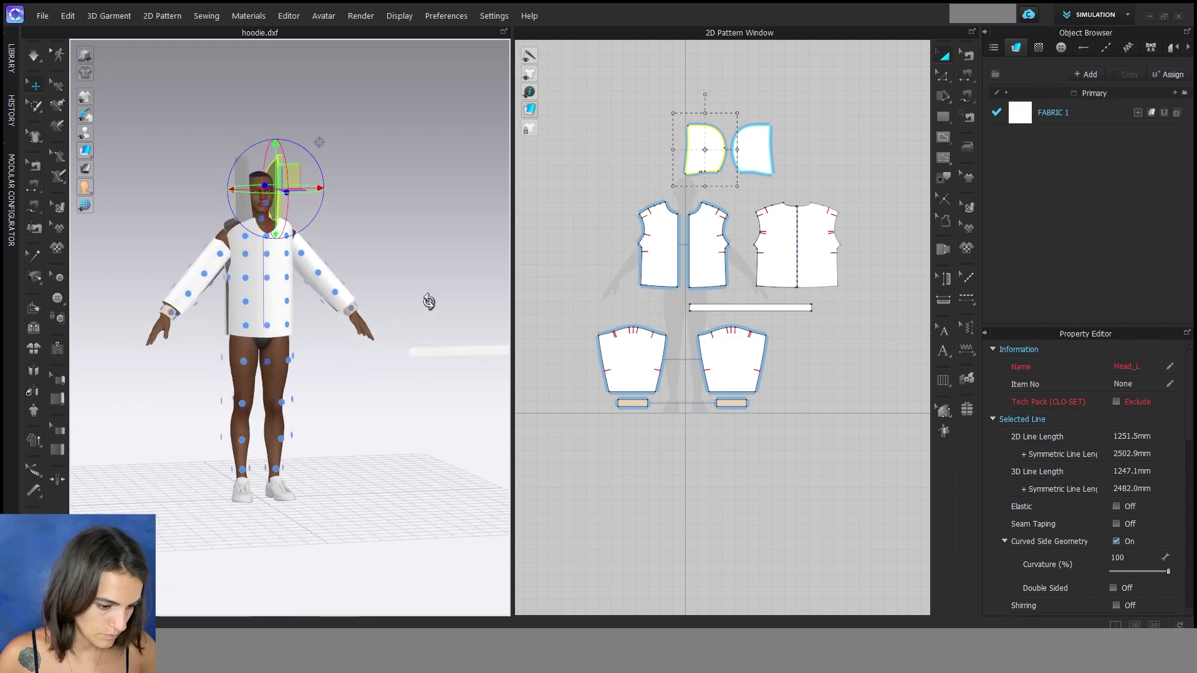
- Wrap the hem band around the avatar's hips, just below the front and back pieces
{"action": "left_click", "coordinate": [768, 309]}
{"action": "right_click_drag", "start_coordinate": [449, 362], "coordinate": [378, 388]}
{"action": "left_click", "coordinate": [266, 357]}
{"action": "scroll", "coordinate": [378, 389], "scroll_direction": "up", "scroll_amount": 3}
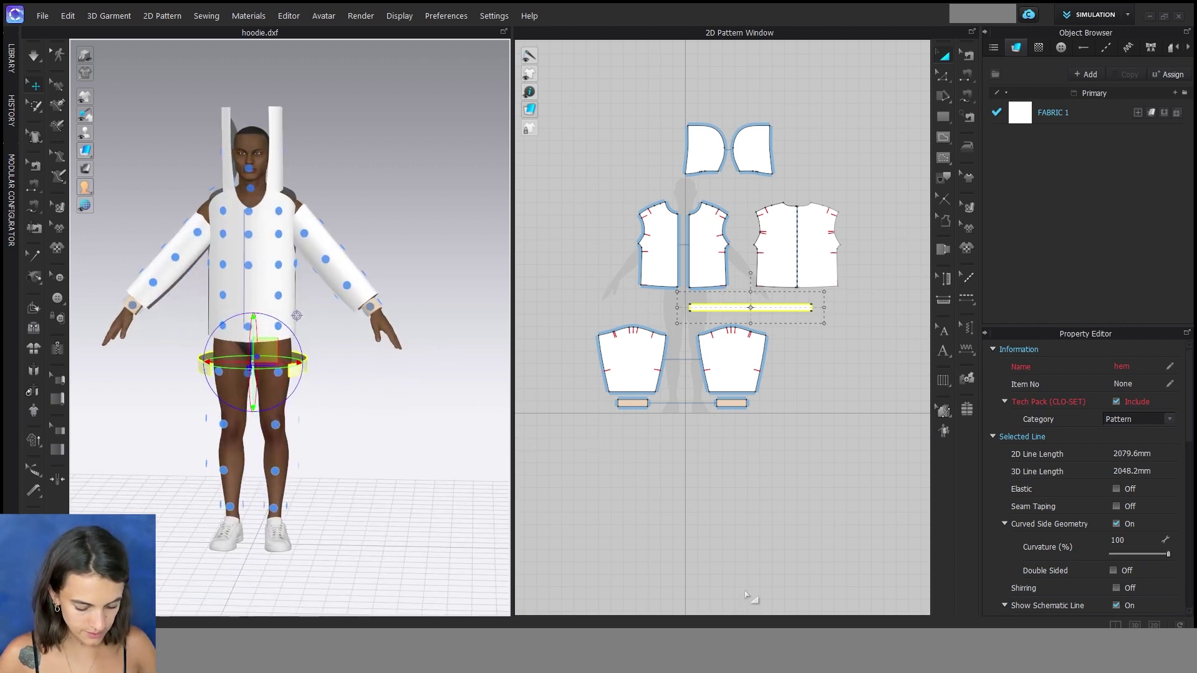
- Join the front pieces to the back with Free Sewing along the side seams and the shoulder seams
{"action": "key", "text": "m"}
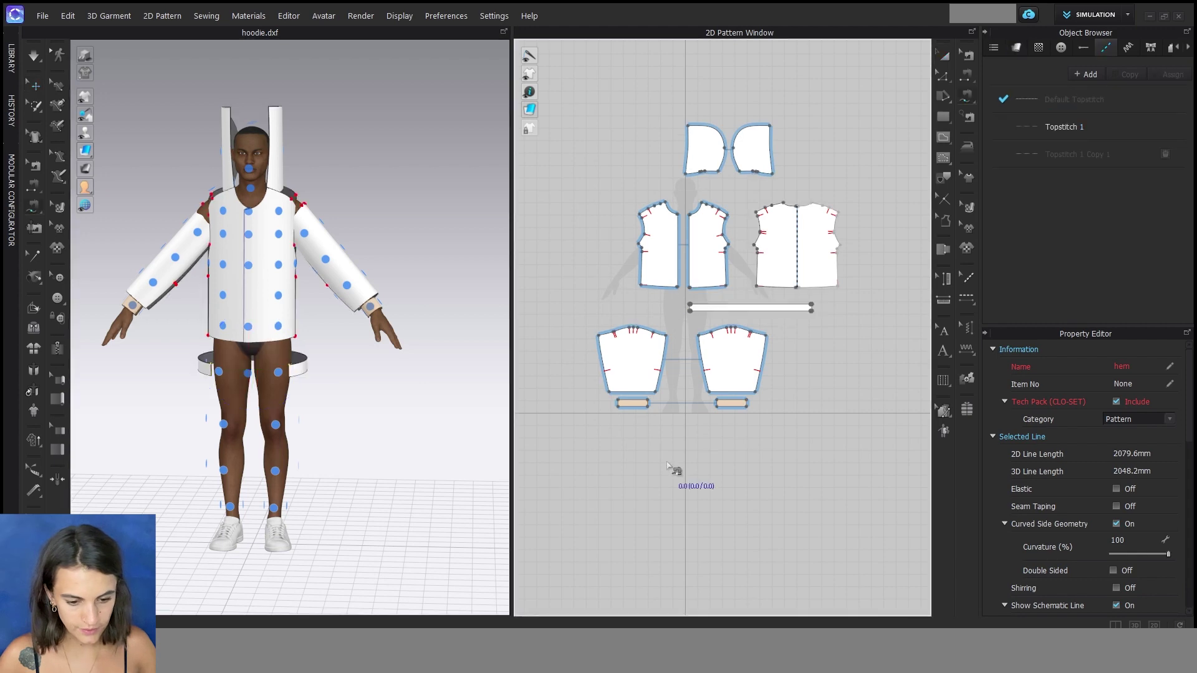
{"action": "left_click", "coordinate": [727, 244]}
{"action": "left_click", "coordinate": [726, 286]}
{"action": "left_click", "coordinate": [756, 245]}
{"action": "left_click", "coordinate": [758, 289]}
{"action": "left_click", "coordinate": [712, 209]}
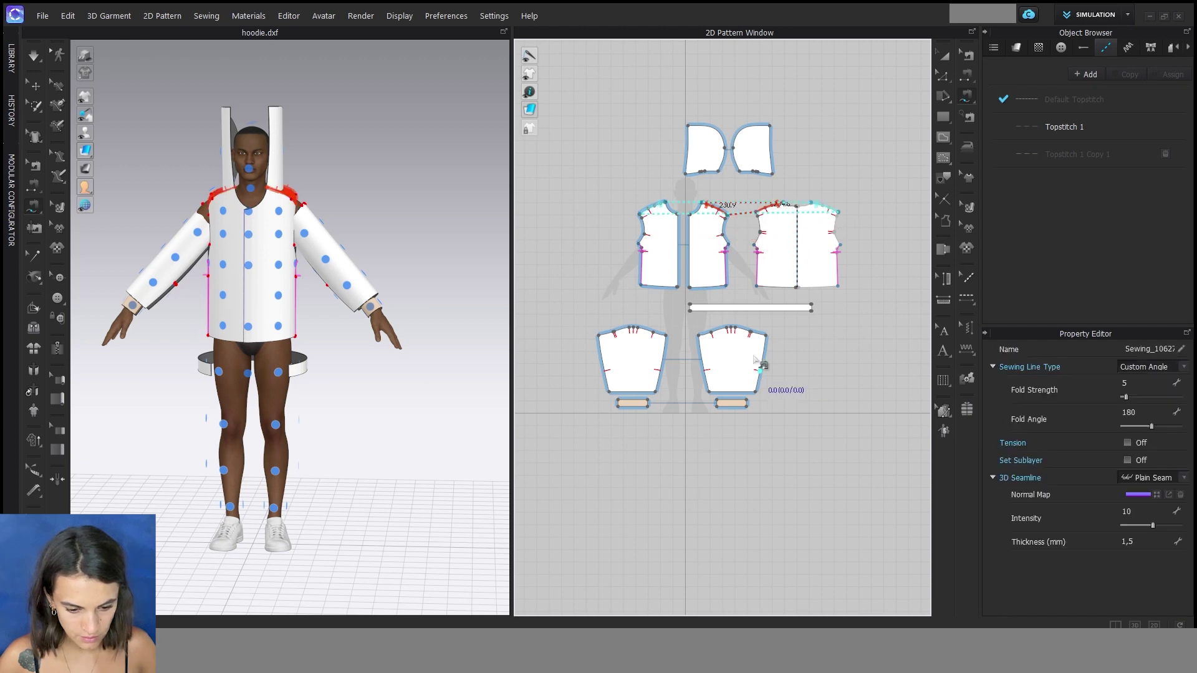
- Sew the sleeve cap from its middle notch to the front underarm corner onto the front piece's armhole
{"action": "scroll", "coordinate": [748, 346], "scroll_direction": "up", "scroll_amount": 2}
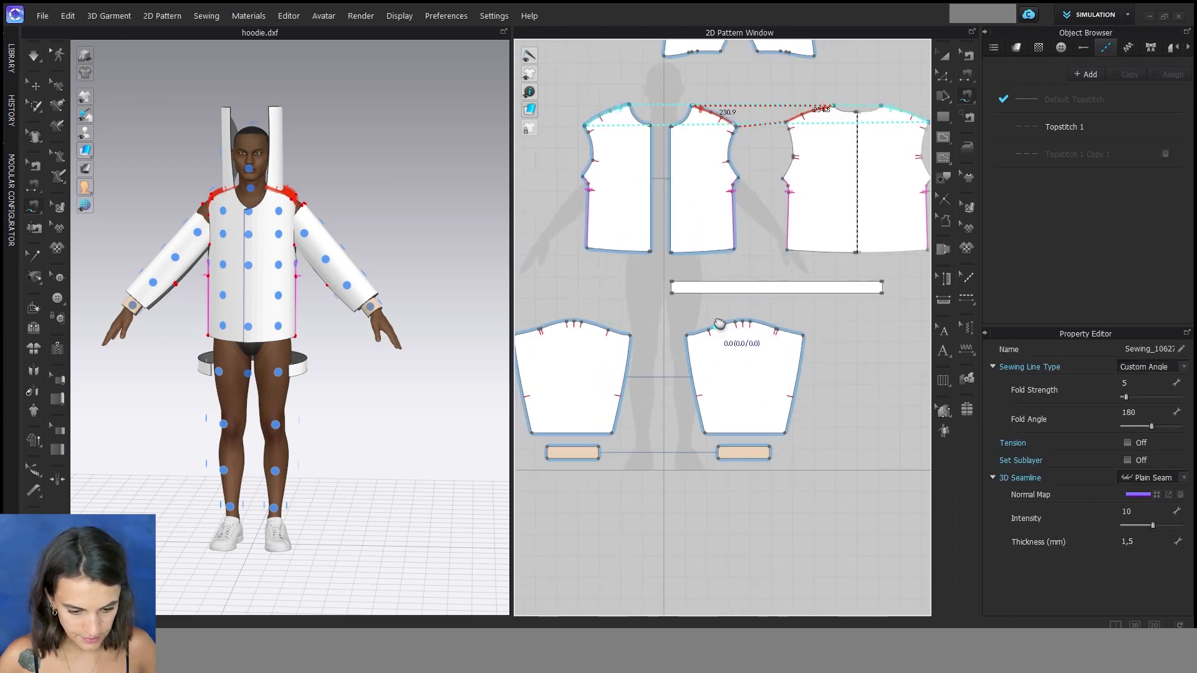
{"action": "scroll", "coordinate": [748, 337], "scroll_direction": "up", "scroll_amount": 3}
{"action": "left_click", "coordinate": [777, 341]}
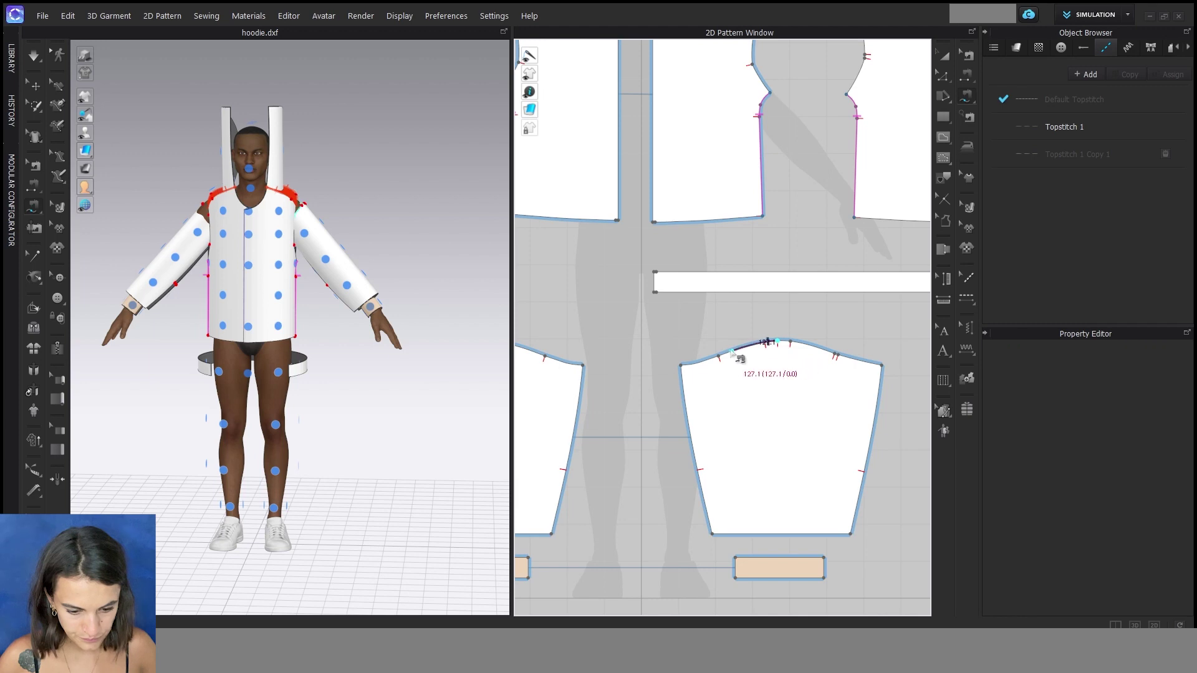
{"action": "left_click", "coordinate": [681, 365]}
{"action": "scroll", "coordinate": [723, 352], "scroll_direction": "down", "scroll_amount": 3}
{"action": "left_click", "coordinate": [753, 139]}
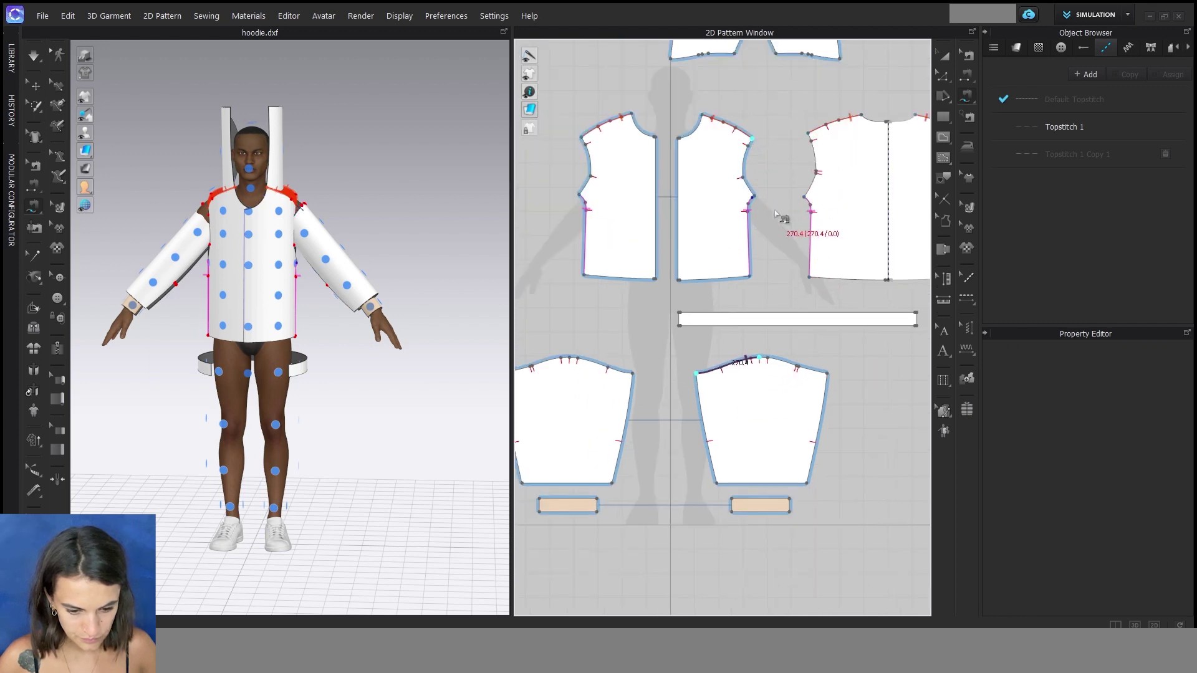
- Sew the back piece's armhole to the remaining half of the sleeve cap, from the middle notch to the other underarm corner
{"action": "left_click", "coordinate": [811, 172]}
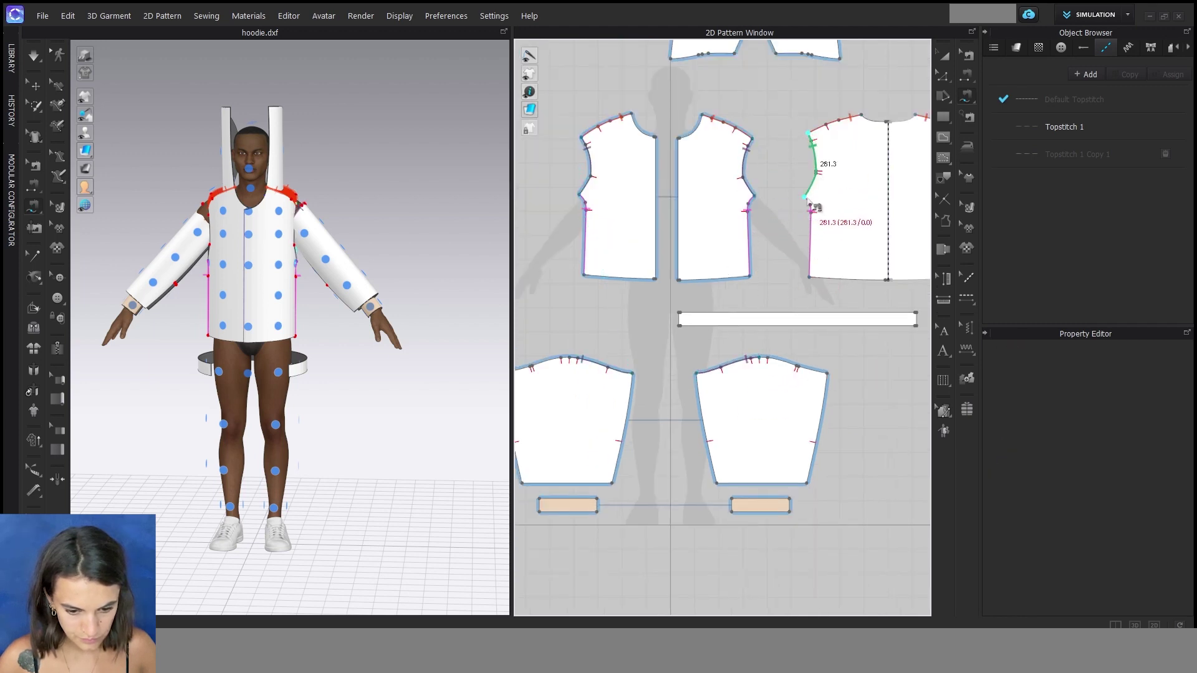
{"action": "left_click", "coordinate": [759, 361]}
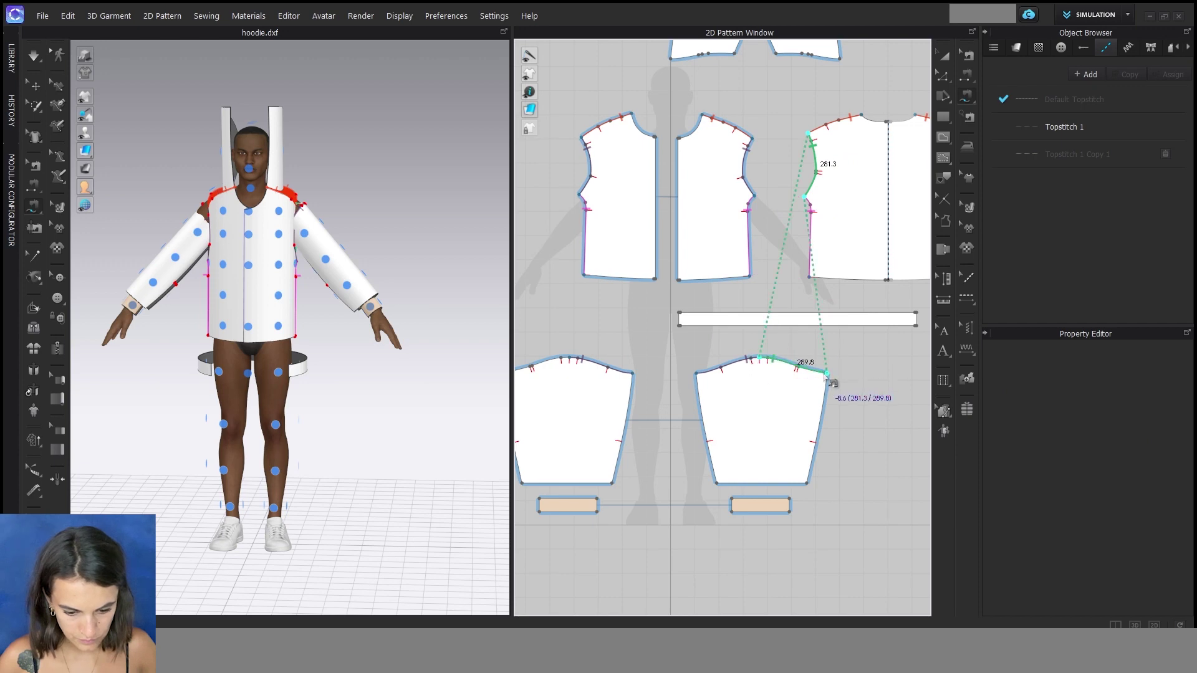
{"action": "left_click", "coordinate": [827, 374]}
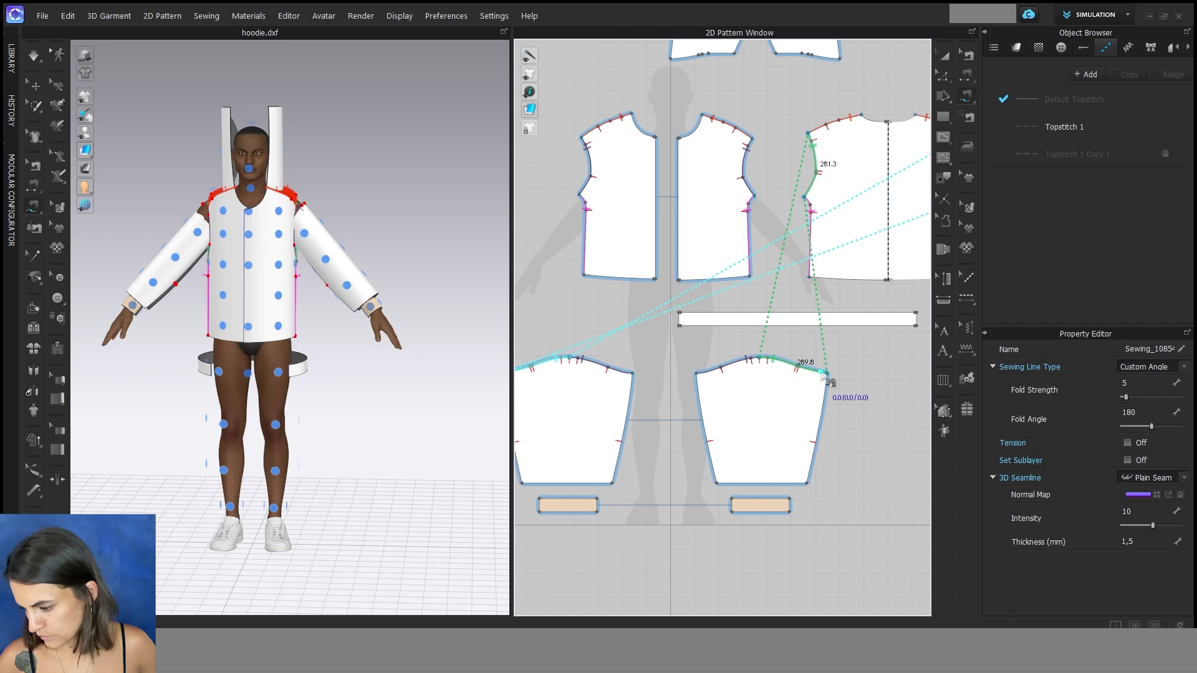
- Sew the sleeve's two long side edges together from underarm to wrist to close the underarm seam
{"action": "left_click", "coordinate": [697, 374]}
{"action": "left_click", "coordinate": [717, 484]}
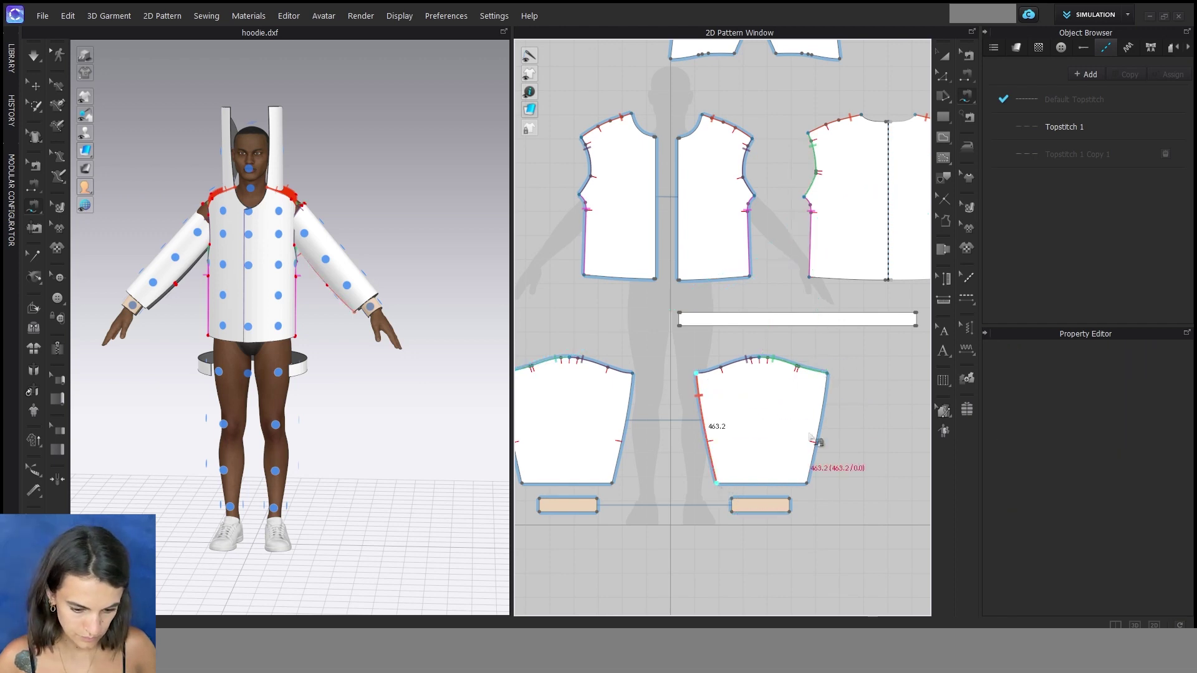
{"action": "left_click", "coordinate": [828, 373]}
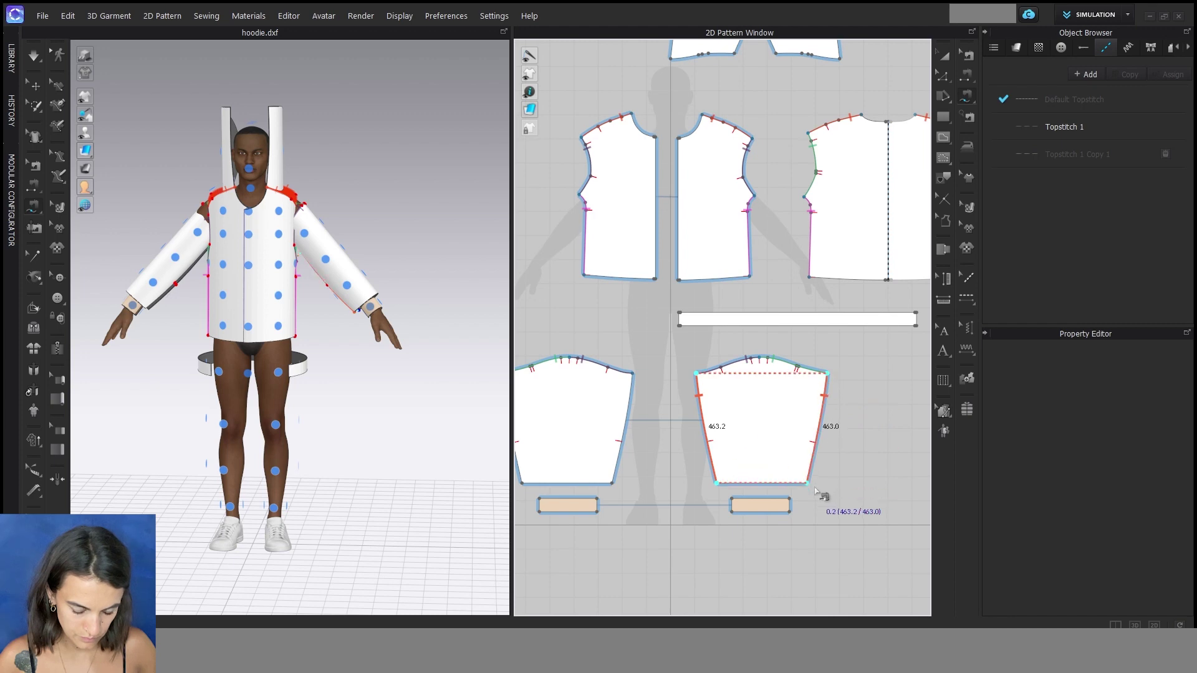
{"action": "left_click", "coordinate": [811, 487]}
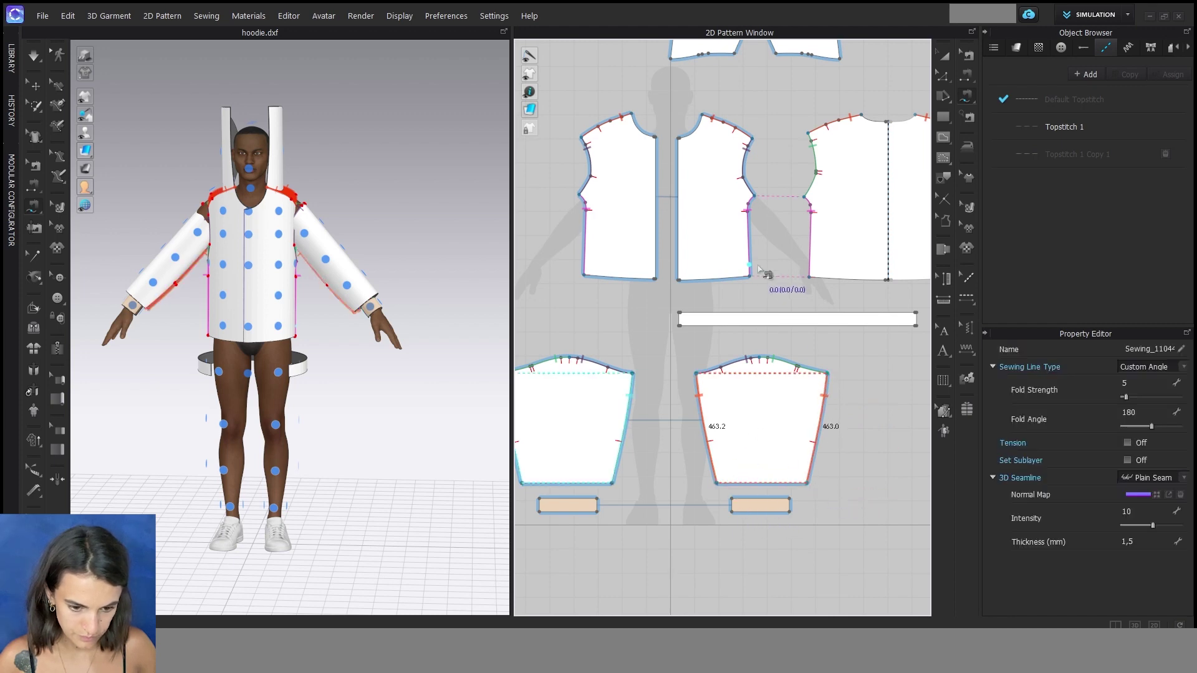
- Sew the two hood pieces together along their top and curved back edges, from the front corner to the neck edge
{"action": "scroll", "coordinate": [768, 274], "scroll_direction": "down", "scroll_amount": 2}
{"action": "scroll", "coordinate": [788, 187], "scroll_direction": "up", "scroll_amount": 2}
{"action": "middle_click_drag", "start_coordinate": [839, 171], "coordinate": [784, 197]}
{"action": "left_click", "coordinate": [617, 103]}
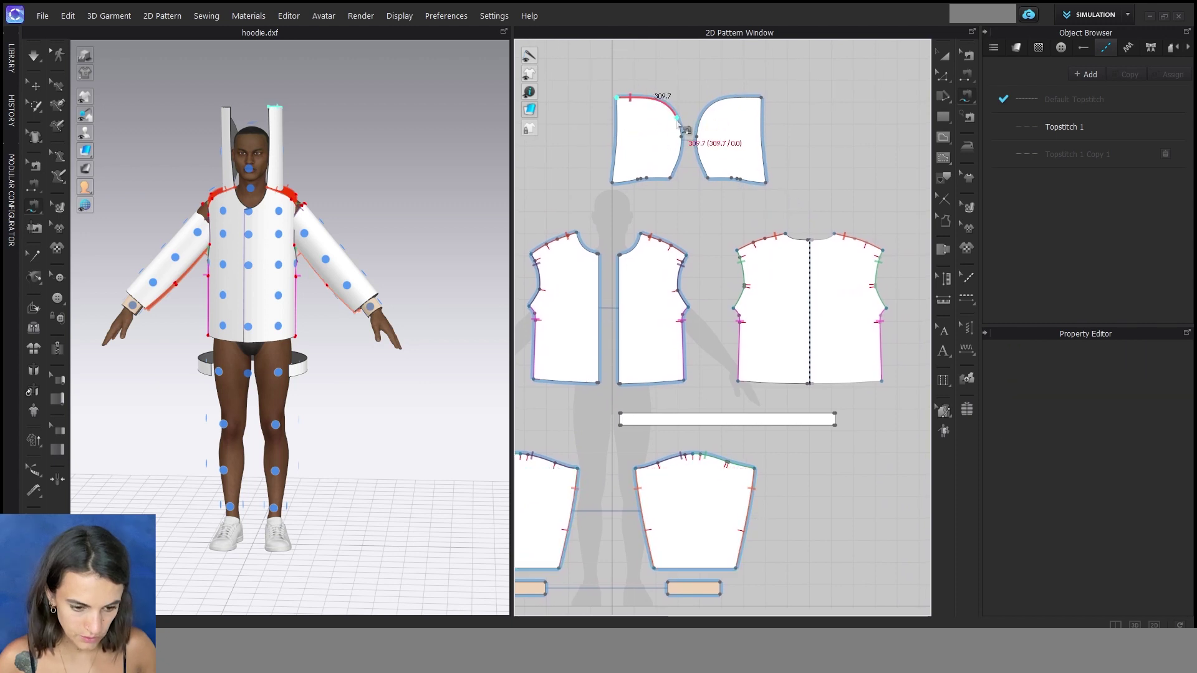
{"action": "left_click", "coordinate": [669, 181]}
{"action": "left_click", "coordinate": [762, 98]}
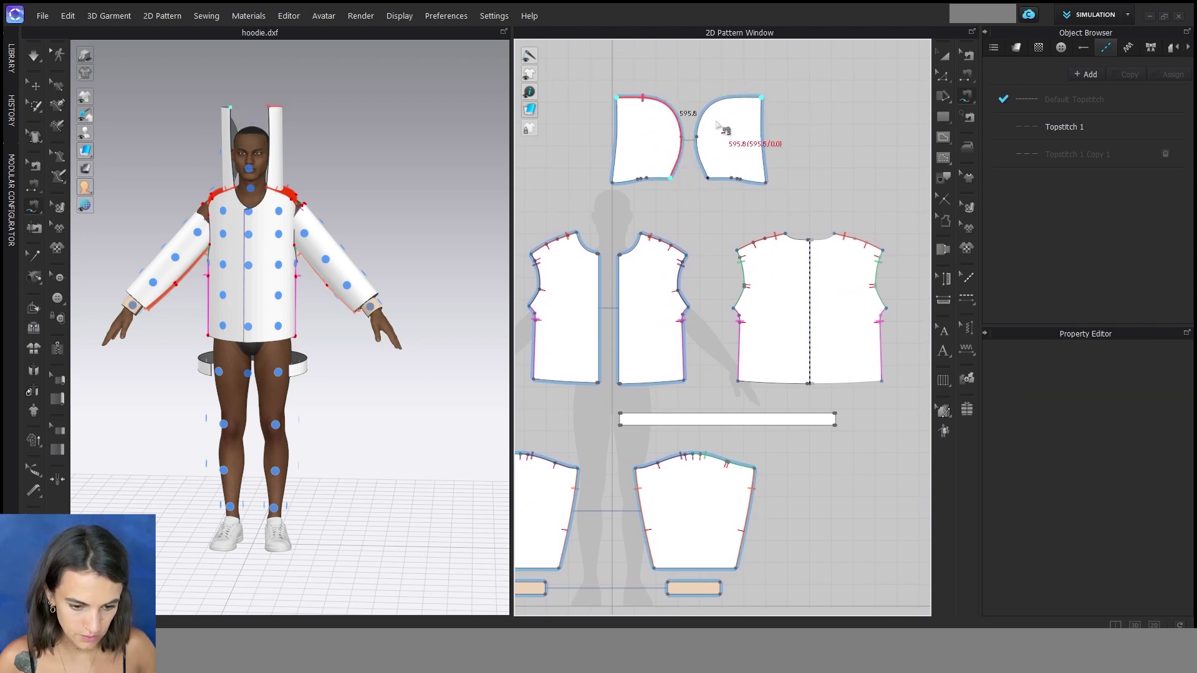
{"action": "left_click", "coordinate": [705, 178]}
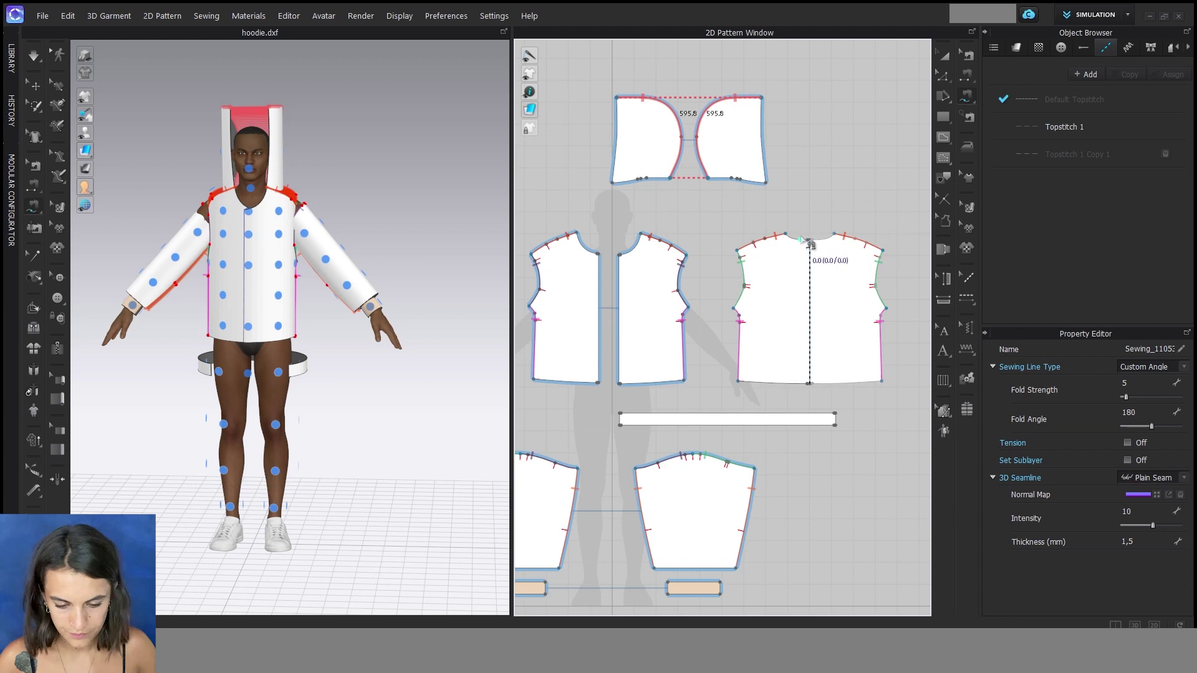
- Begin an M:N free sewing with the bottom neck edge of one hood piece, from its back corner to its front corner
{"action": "scroll", "coordinate": [804, 218], "scroll_direction": "up", "scroll_amount": 2}
{"action": "middle_click_drag", "start_coordinate": [779, 227], "coordinate": [798, 235]}
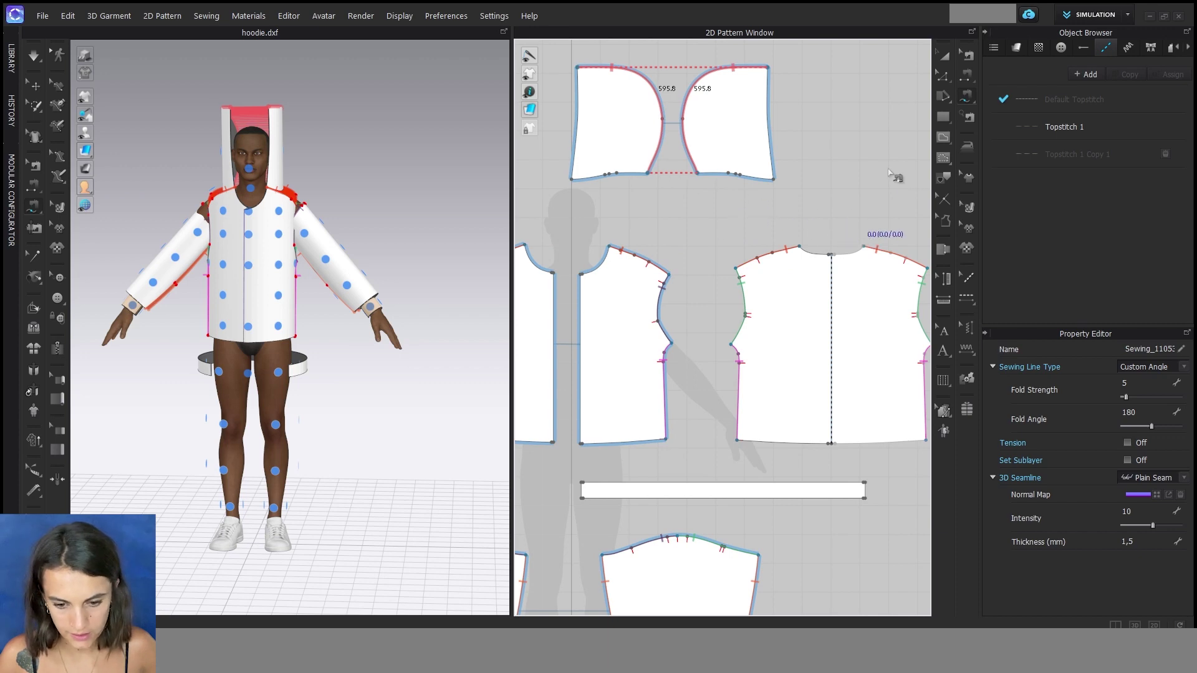
{"action": "left_click", "coordinate": [967, 101]}
{"action": "left_click", "coordinate": [997, 114]}
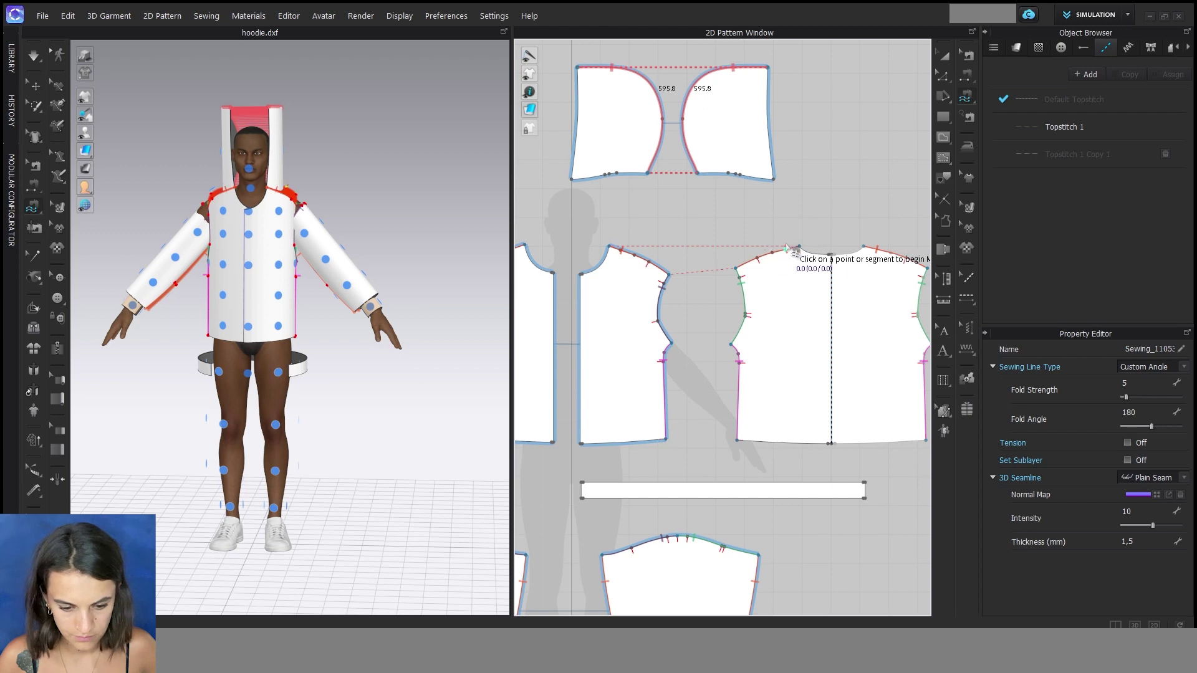
{"action": "left_click", "coordinate": [697, 175]}
{"action": "left_click", "coordinate": [774, 182]}
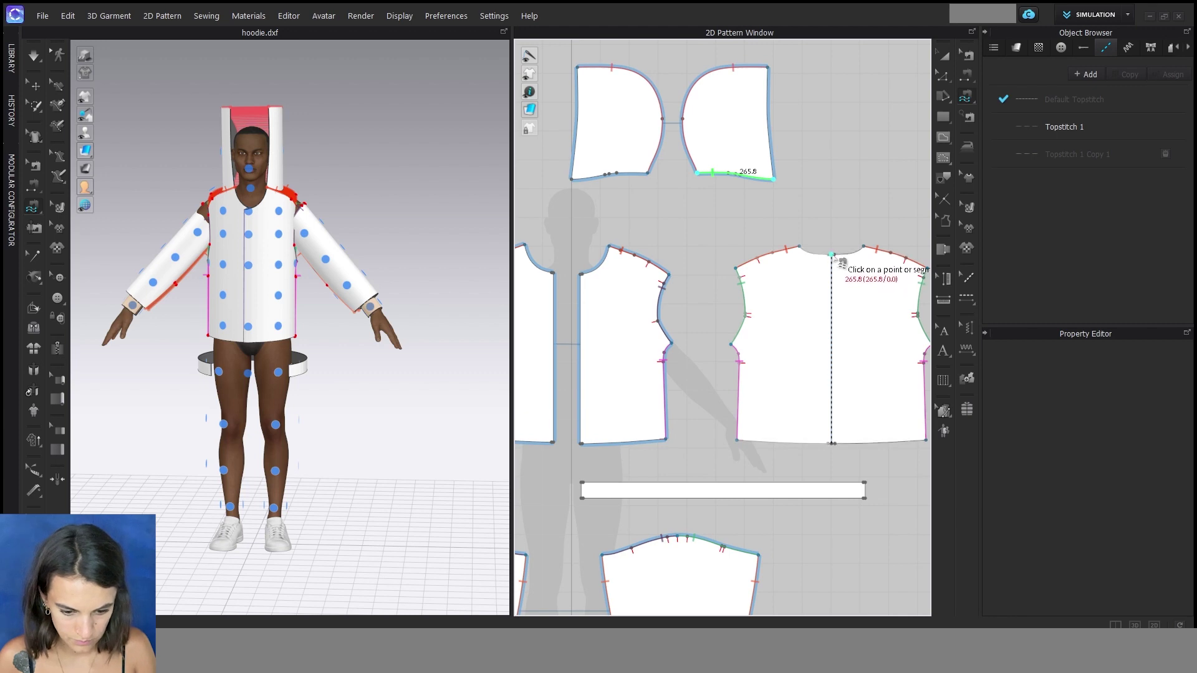
- Complete the M:N seam by joining the hood edge to half the back neckline, from centre back to shoulder, and the matching front neckline
{"action": "scroll", "coordinate": [838, 259], "scroll_direction": "up", "scroll_amount": 5}
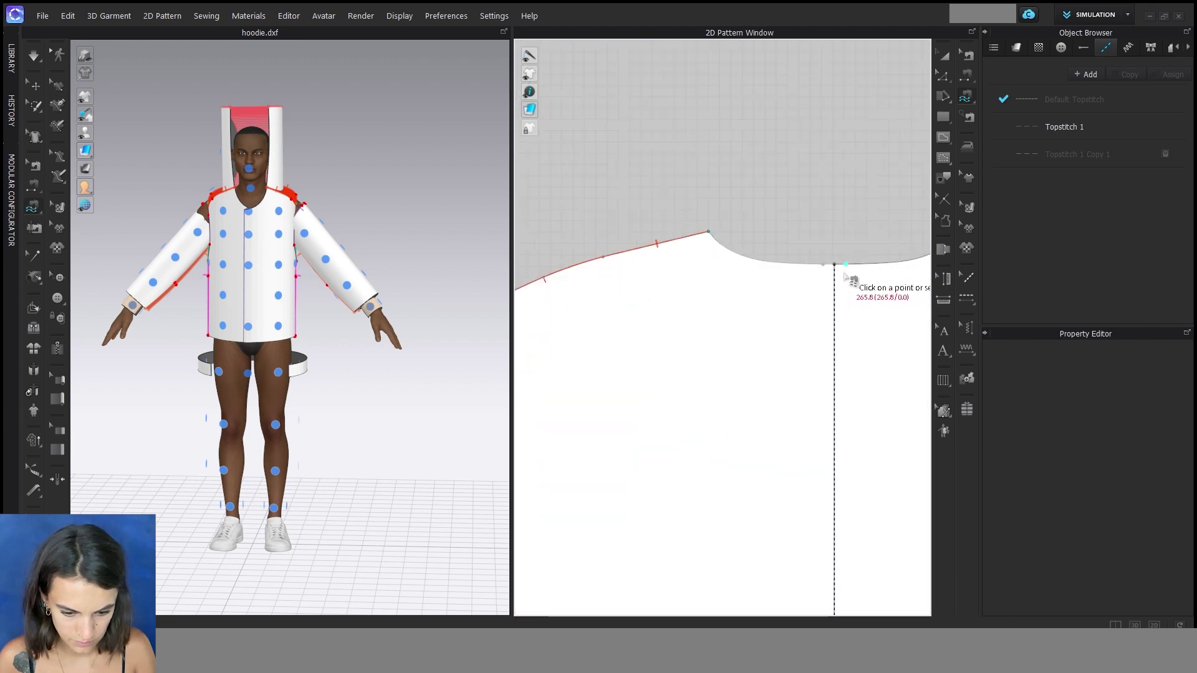
{"action": "left_click", "coordinate": [837, 264]}
{"action": "scroll", "coordinate": [838, 265], "scroll_direction": "down", "scroll_amount": 5}
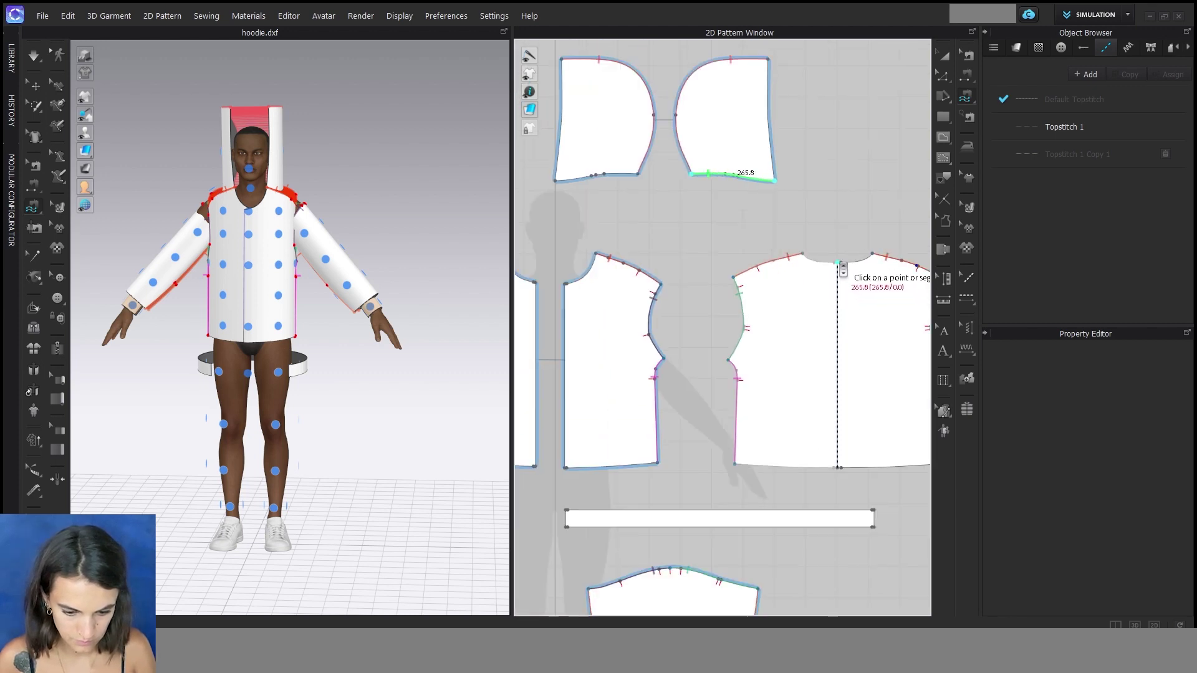
{"action": "left_click", "coordinate": [872, 256]}
{"action": "scroll", "coordinate": [833, 263], "scroll_direction": "down", "scroll_amount": 3}
{"action": "left_click", "coordinate": [692, 263]}
{"action": "left_click", "coordinate": [707, 275]}
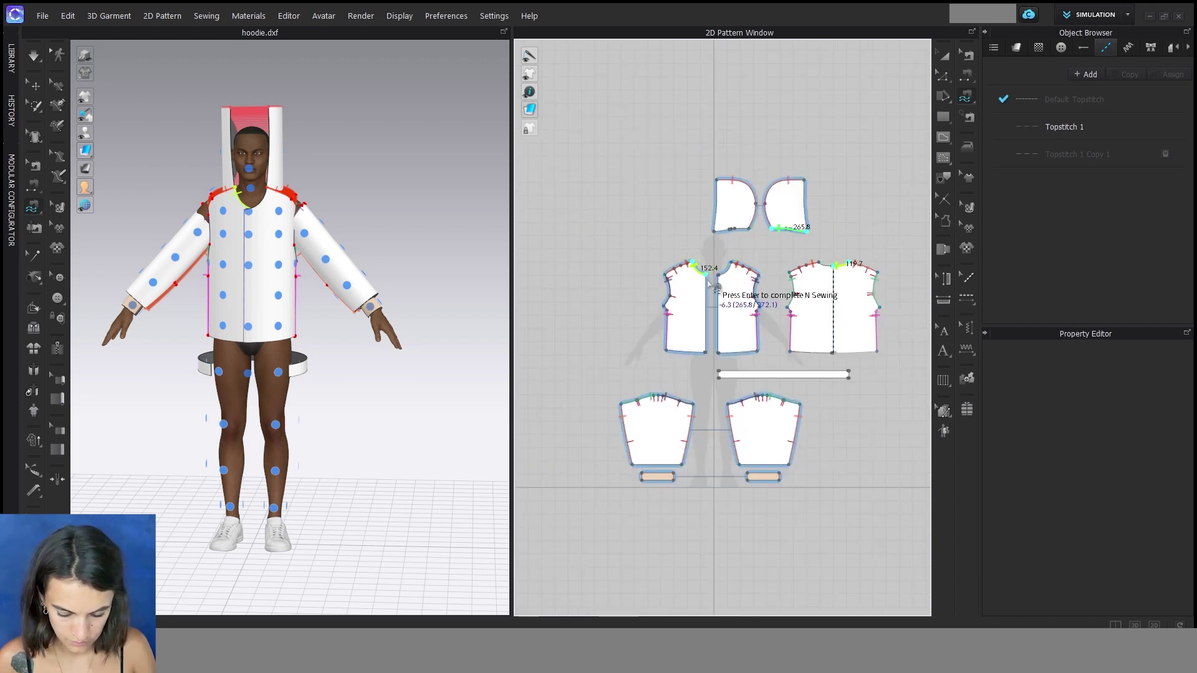
{"action": "key", "text": "Return"}
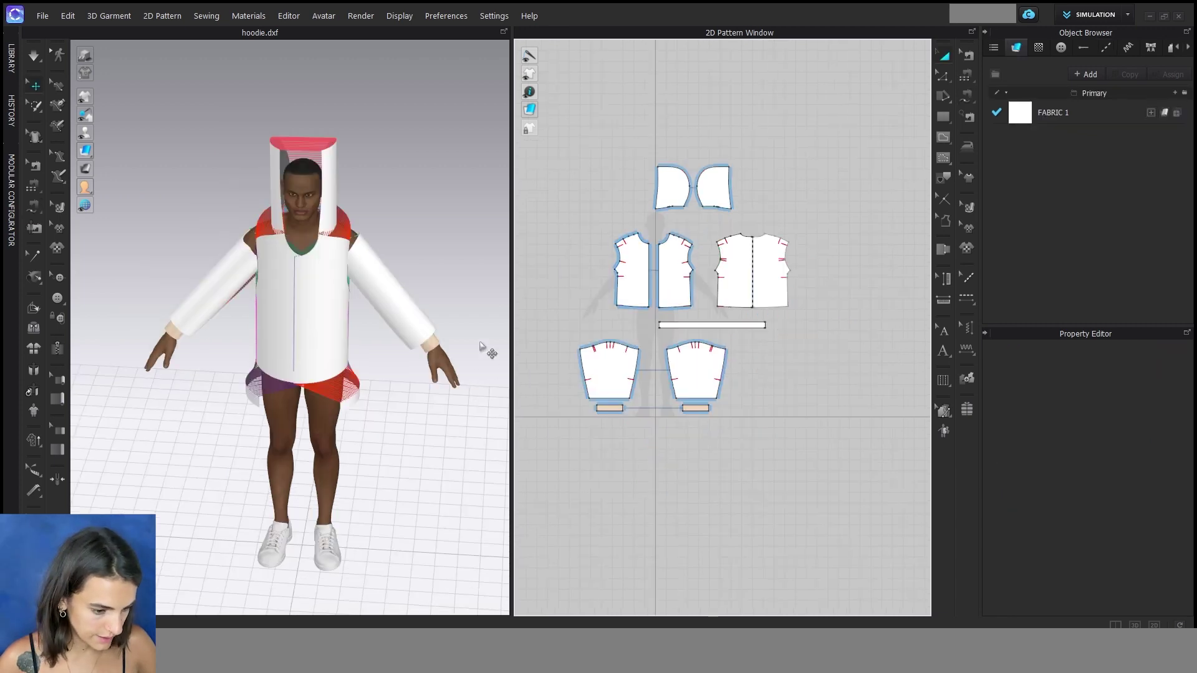
- Simulate the sewn hoodie and tug the hood and both front panels so the fabric settles on the avatar
{"action": "key", "text": "space"}
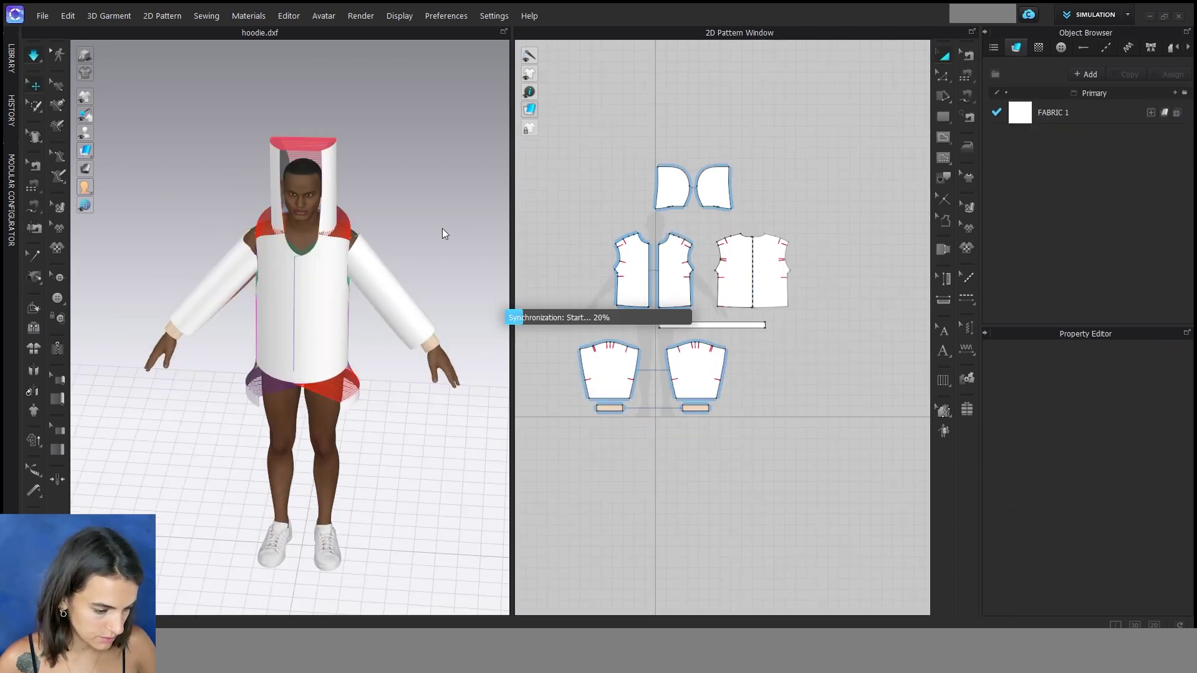
{"action": "key", "text": "space"}
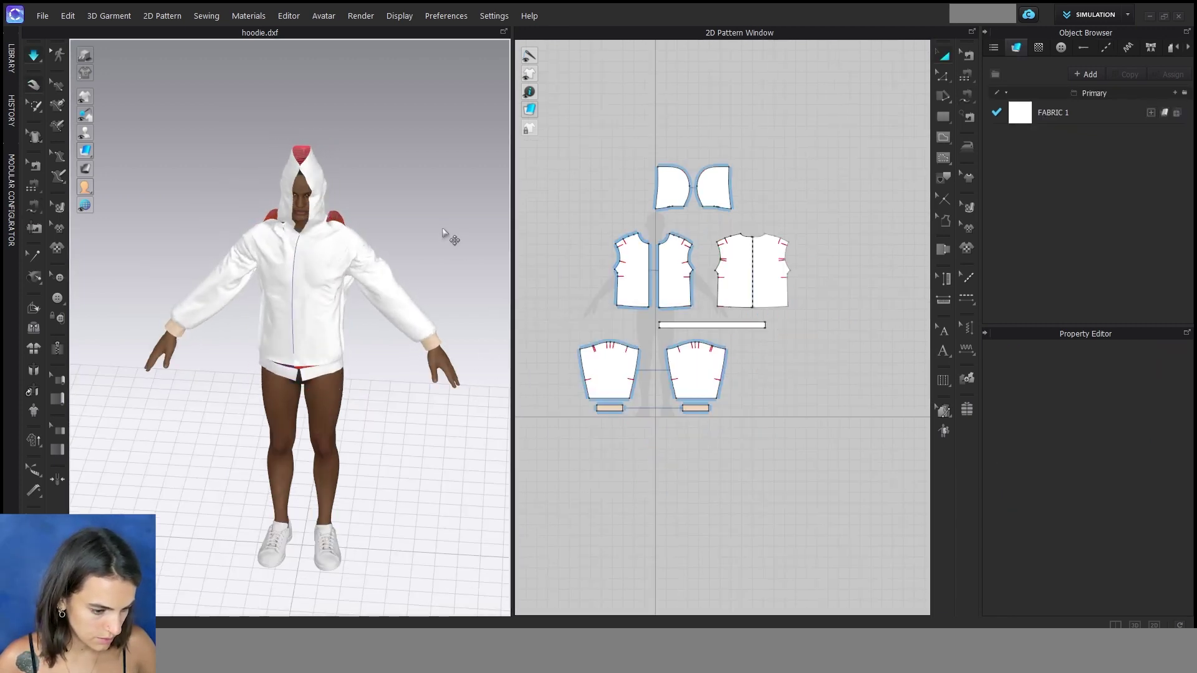
{"action": "right_click_drag", "start_coordinate": [440, 229], "coordinate": [237, 255]}
{"action": "right_click_drag", "start_coordinate": [392, 302], "coordinate": [384, 249]}
{"action": "left_click", "coordinate": [310, 226]}
{"action": "left_click_drag", "start_coordinate": [305, 223], "coordinate": [316, 215]}
{"action": "left_click_drag", "start_coordinate": [358, 299], "coordinate": [376, 324]}
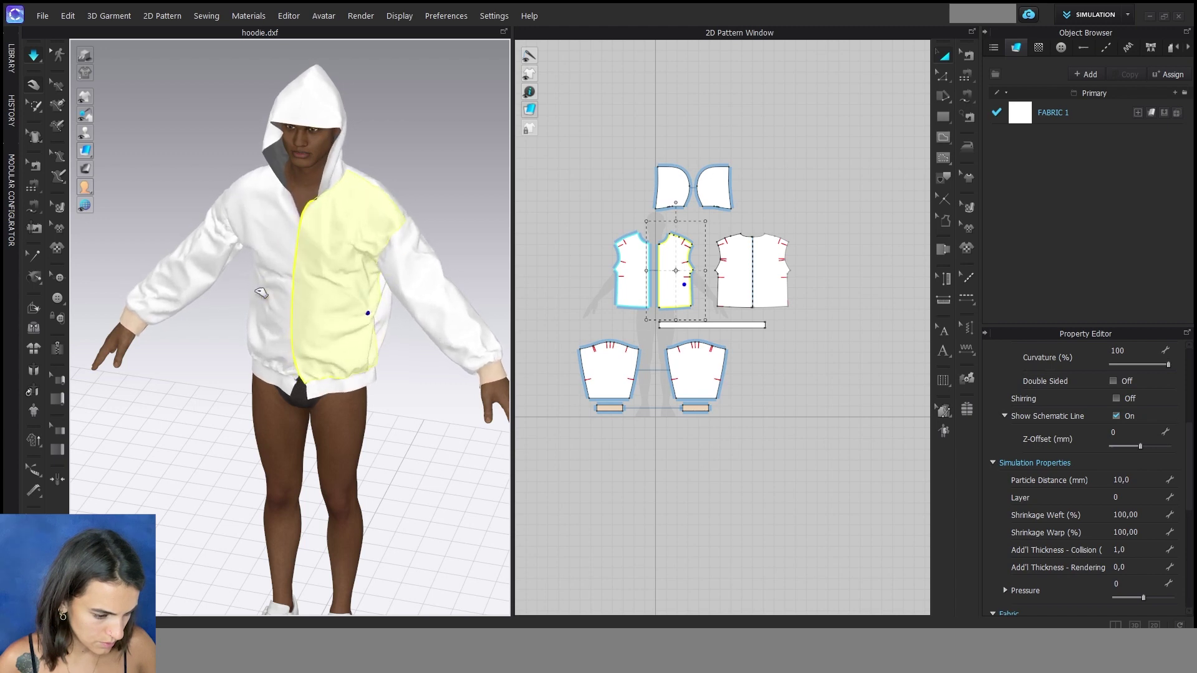
{"action": "left_click", "coordinate": [235, 284]}
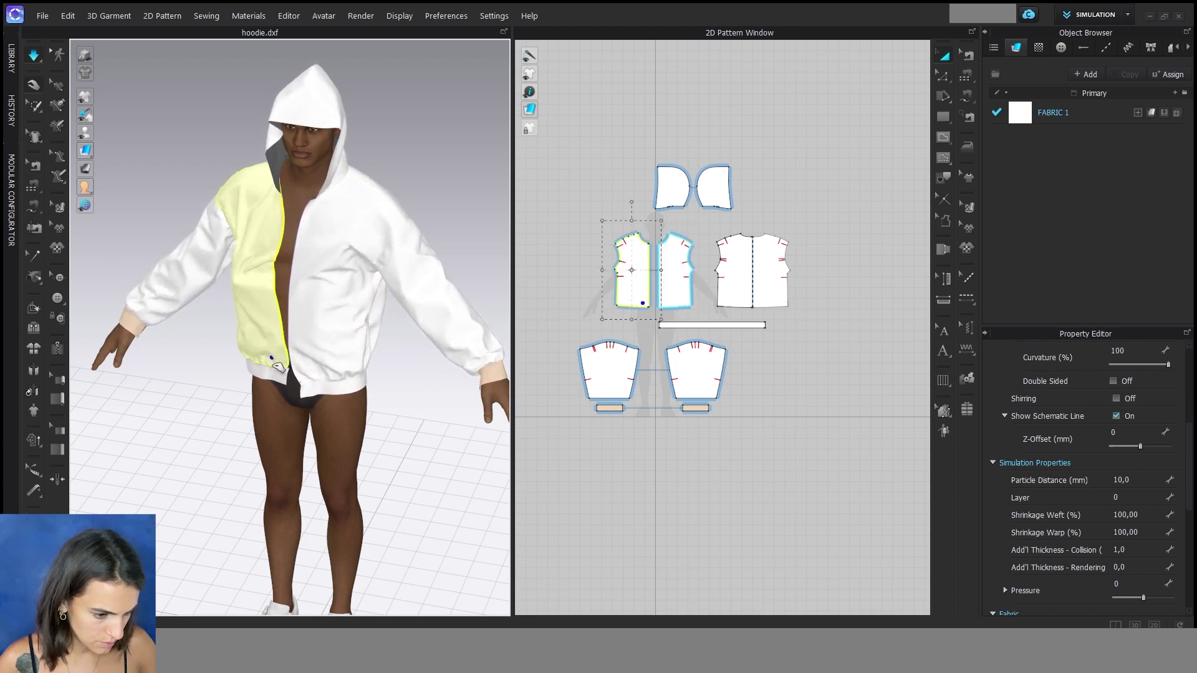
- Tug the back panel while the simulation runs so it settles over the avatar's back
{"action": "right_click_drag", "start_coordinate": [446, 206], "coordinate": [181, 186]}
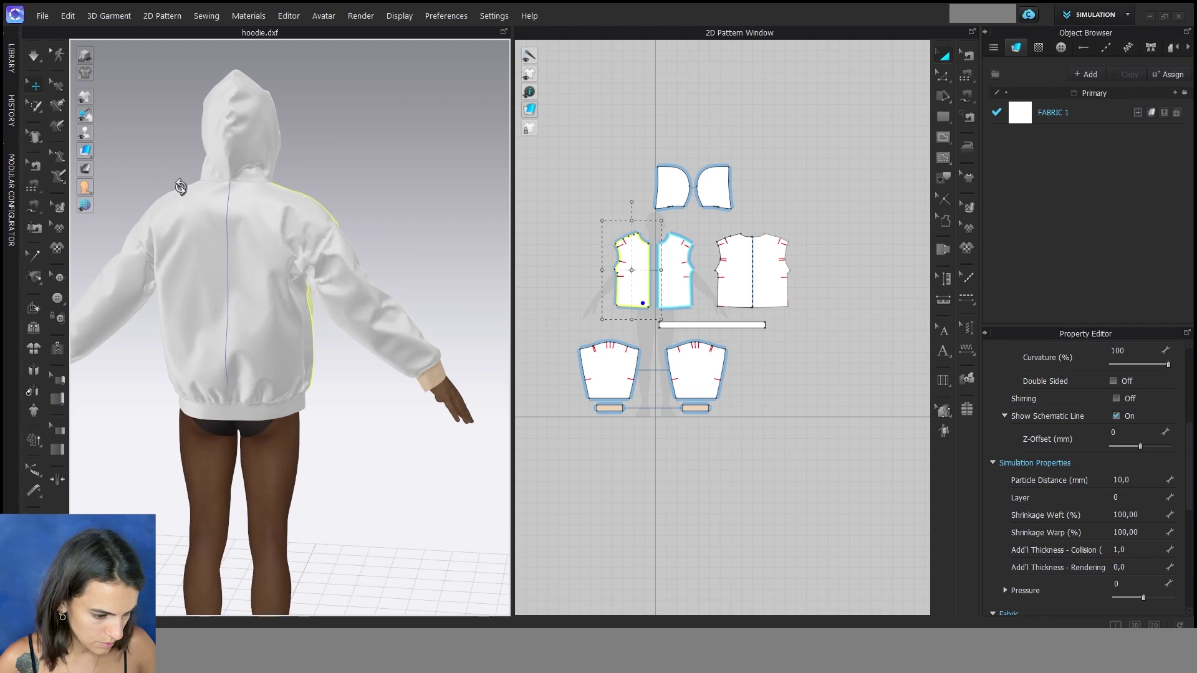
{"action": "left_click", "coordinate": [253, 320]}
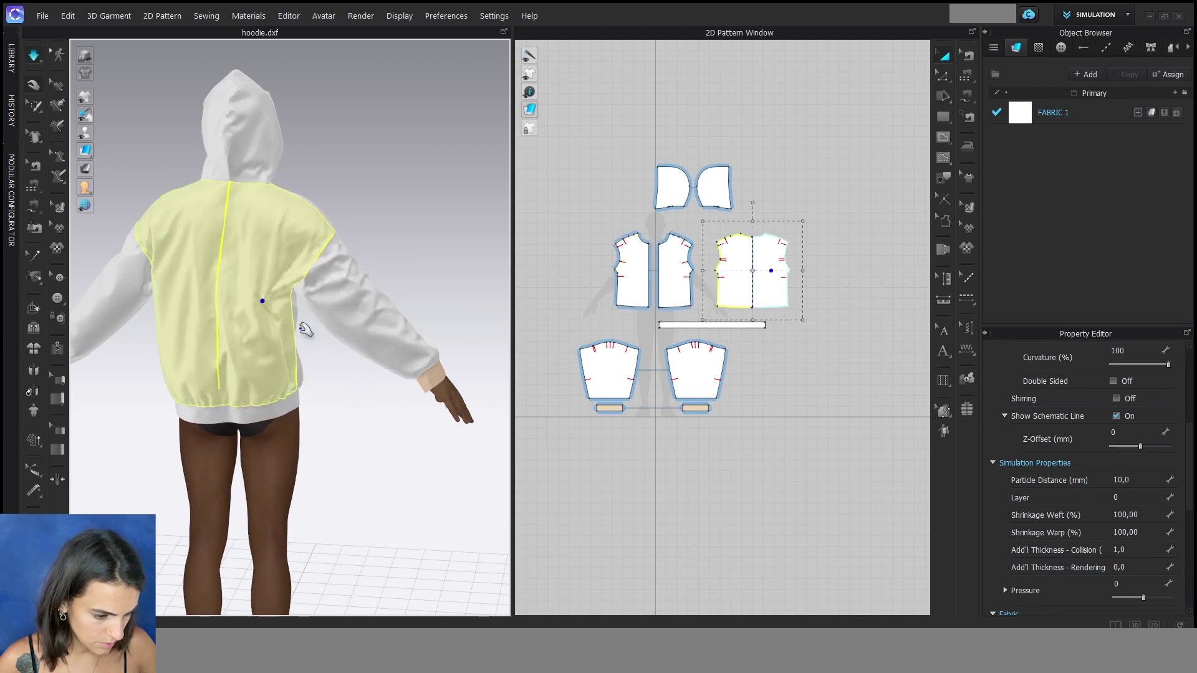
{"action": "right_click_drag", "start_coordinate": [265, 289], "coordinate": [481, 358]}
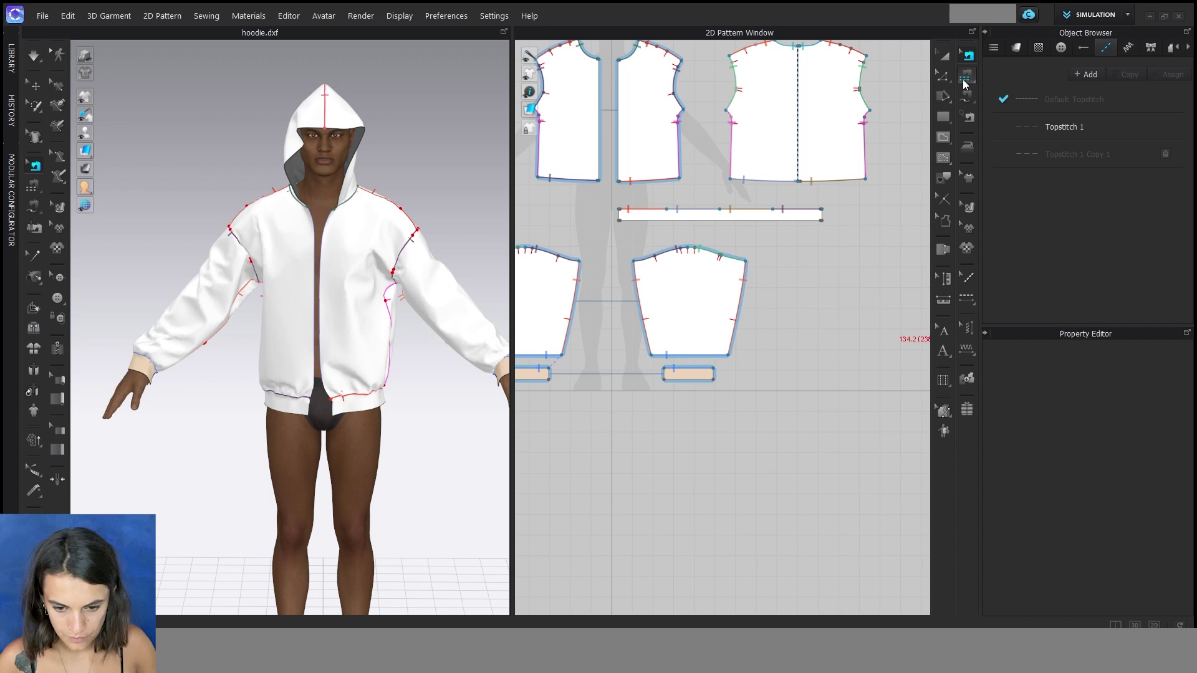
- Sew the two short ends of the sleeve cuff together with Segment Sewing and simulate the garment
{"action": "left_click", "coordinate": [964, 81]}
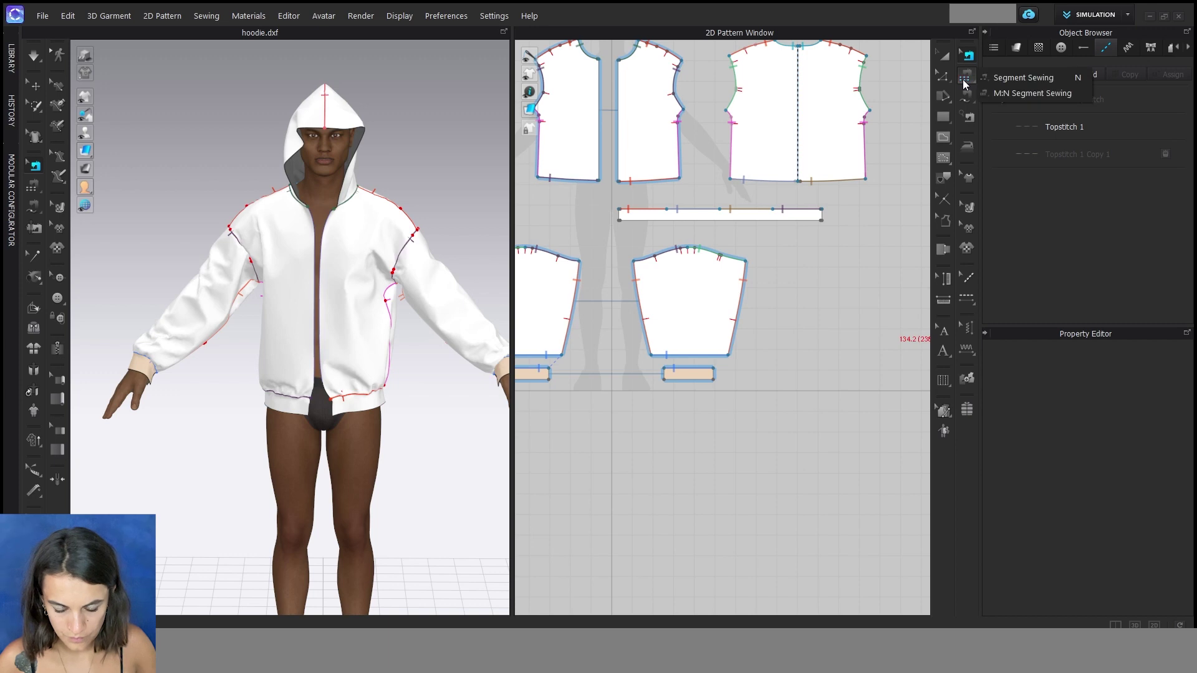
{"action": "left_click", "coordinate": [985, 82]}
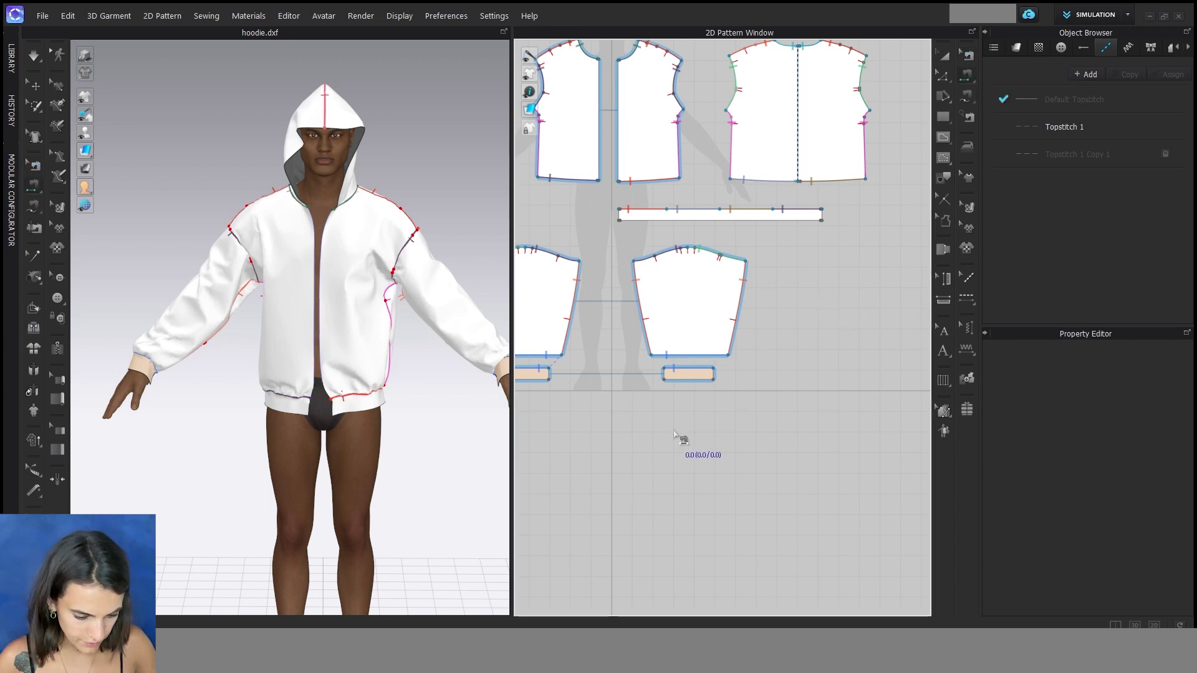
{"action": "scroll", "coordinate": [662, 390], "scroll_direction": "up", "scroll_amount": 4}
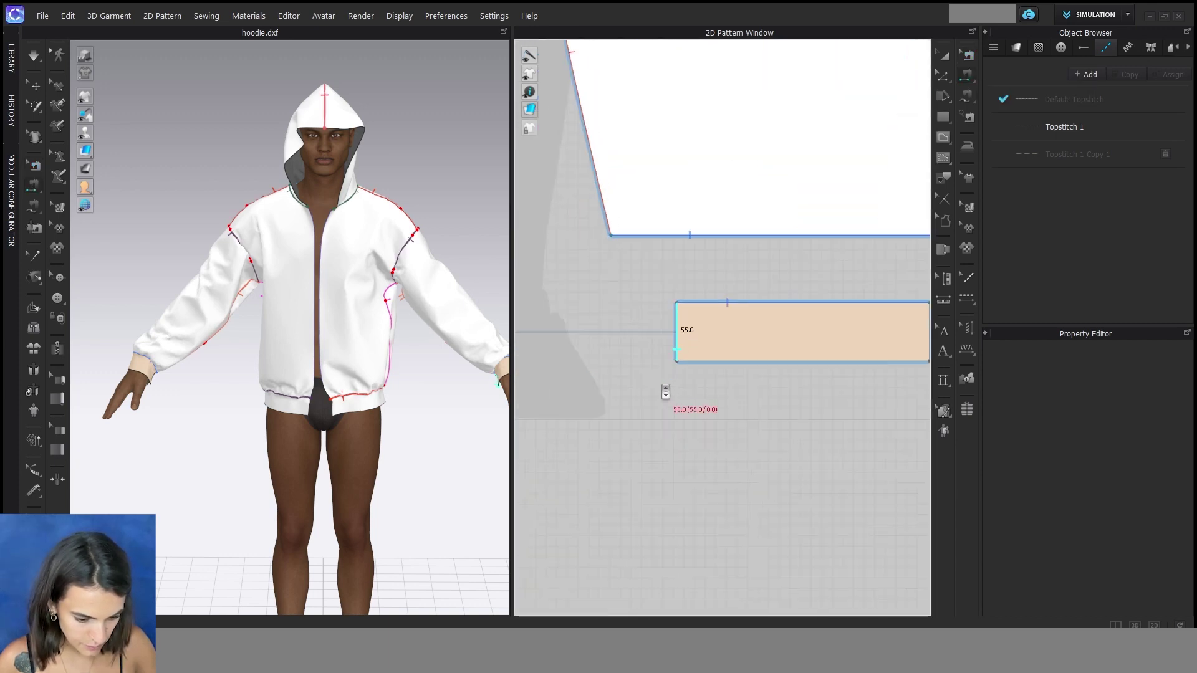
{"action": "left_click", "coordinate": [674, 358]}
{"action": "scroll", "coordinate": [672, 362], "scroll_direction": "down", "scroll_amount": 4}
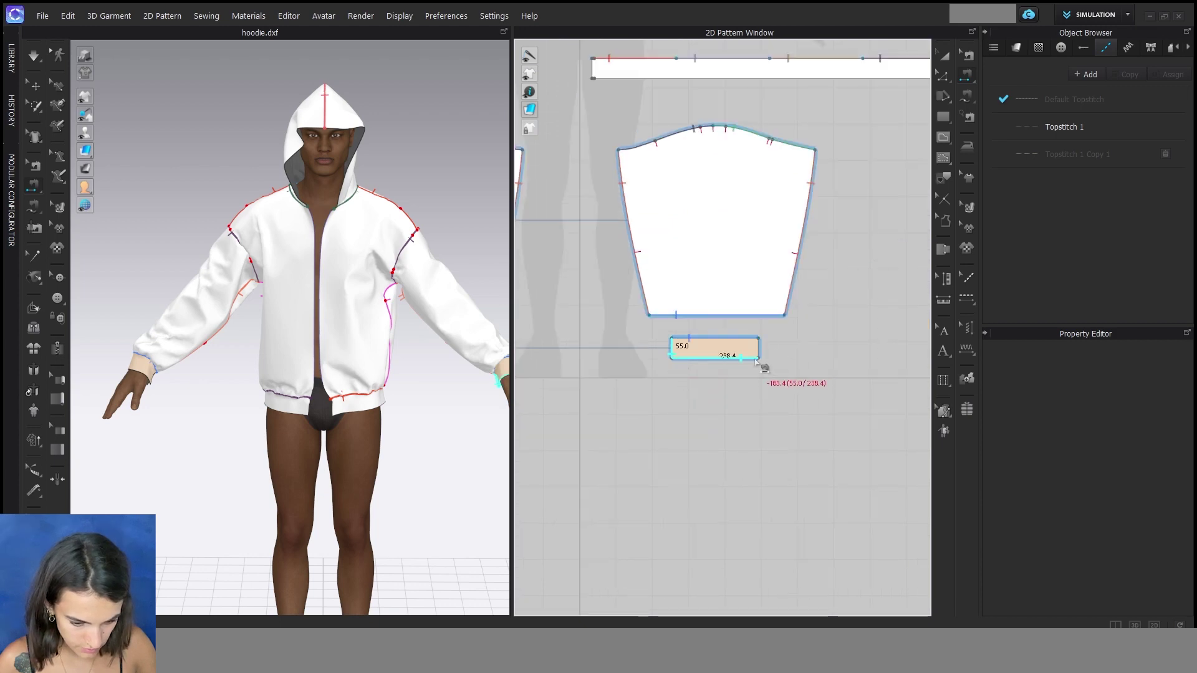
{"action": "left_click", "coordinate": [764, 354]}
{"action": "left_click", "coordinate": [752, 359]}
{"action": "key", "text": "space"}
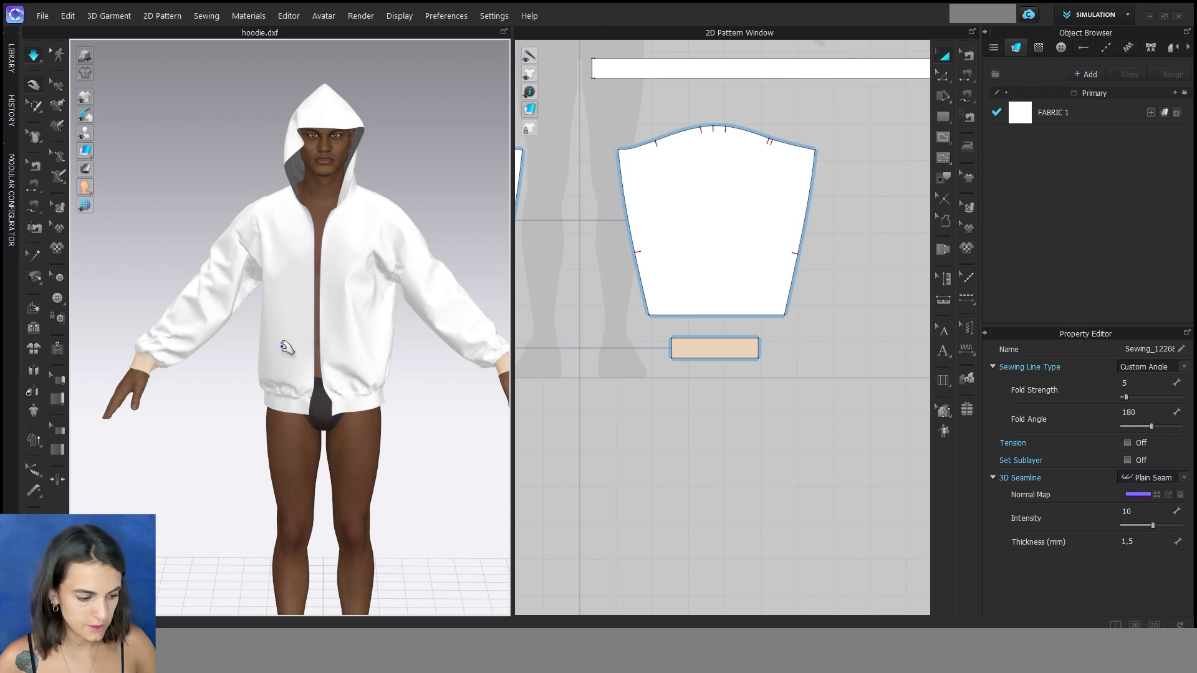
{"action": "key", "text": "n"}
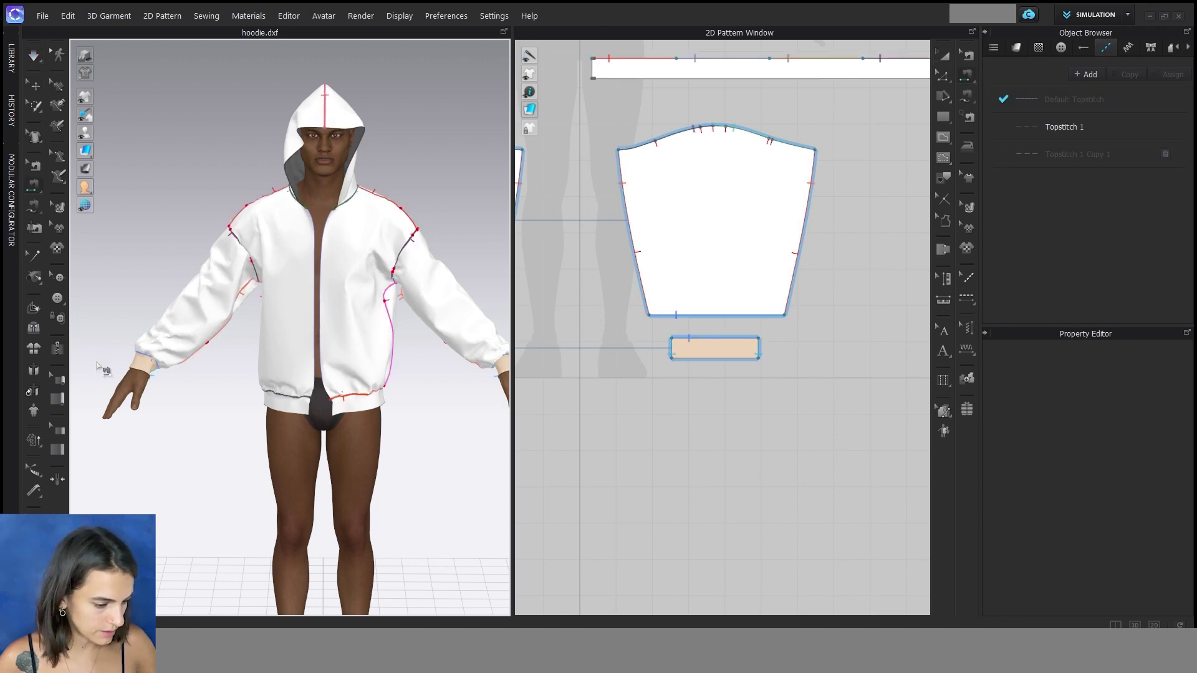
- With the Zipper tool, trace the first zipper side along the avatar's right front opening, from the hood seam to the waistband's lower corner
{"action": "left_click", "coordinate": [57, 348]}
{"action": "scroll", "coordinate": [345, 333], "scroll_direction": "up", "scroll_amount": 5}
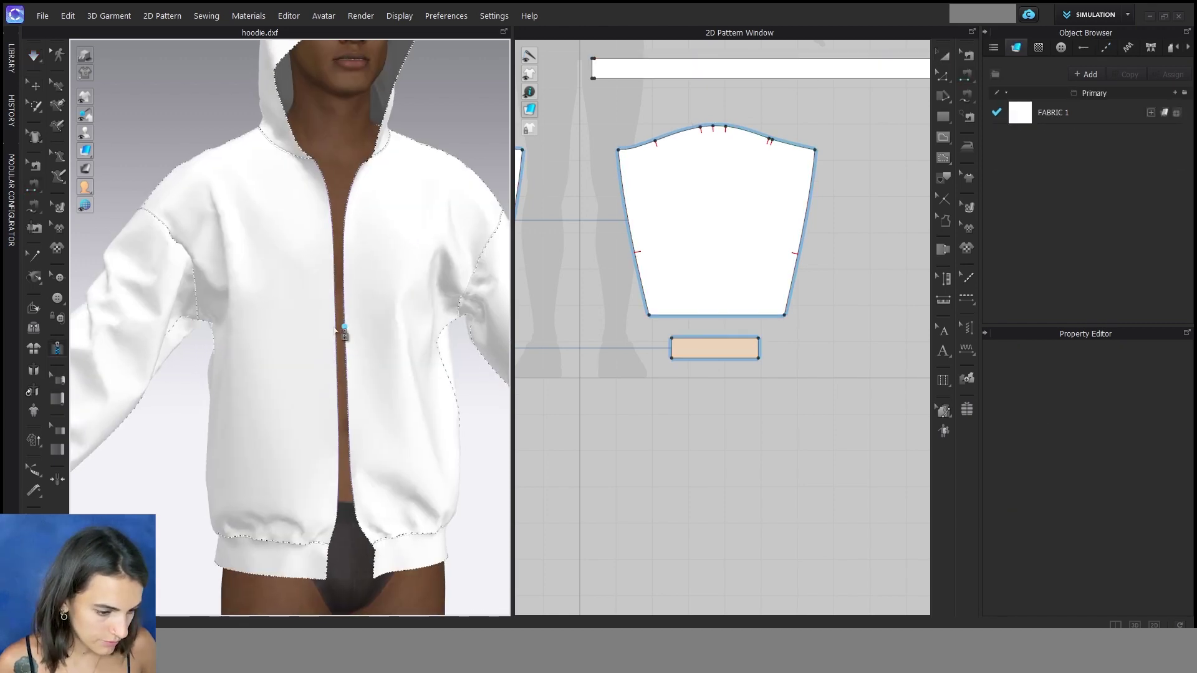
{"action": "scroll", "coordinate": [328, 171], "scroll_direction": "up", "scroll_amount": 6}
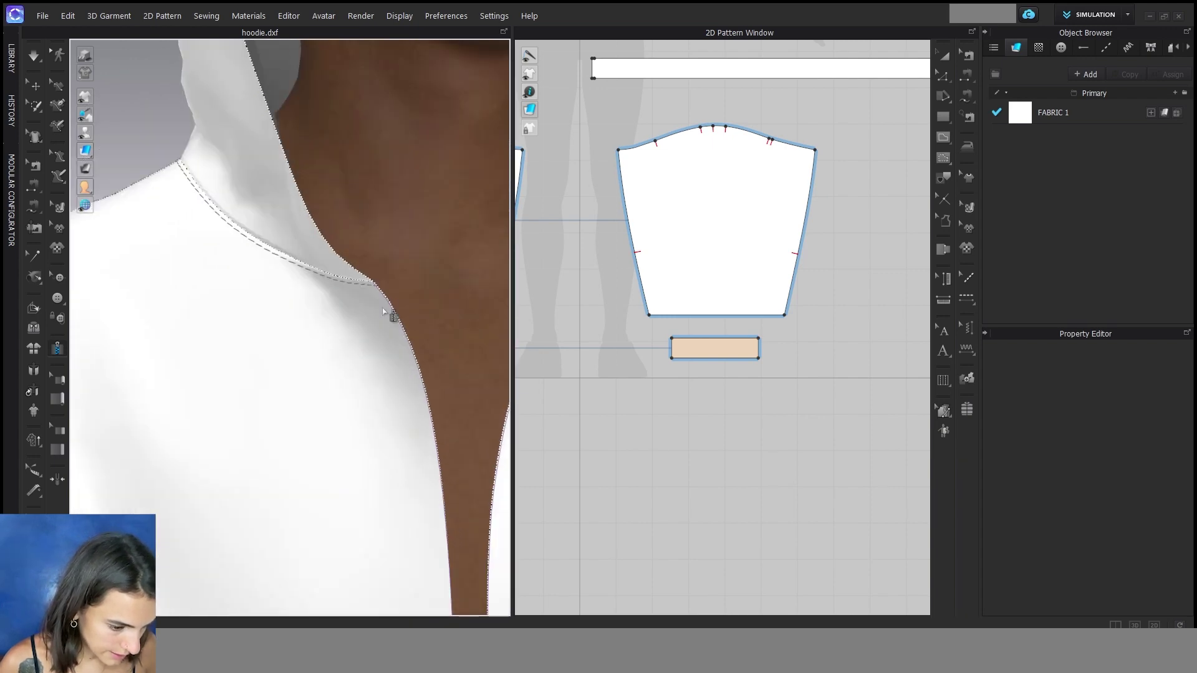
{"action": "left_click", "coordinate": [372, 285]}
{"action": "scroll", "coordinate": [372, 284], "scroll_direction": "down", "scroll_amount": 10}
{"action": "middle_click_drag", "start_coordinate": [349, 371], "coordinate": [369, 199]}
{"action": "scroll", "coordinate": [345, 396], "scroll_direction": "up", "scroll_amount": 5}
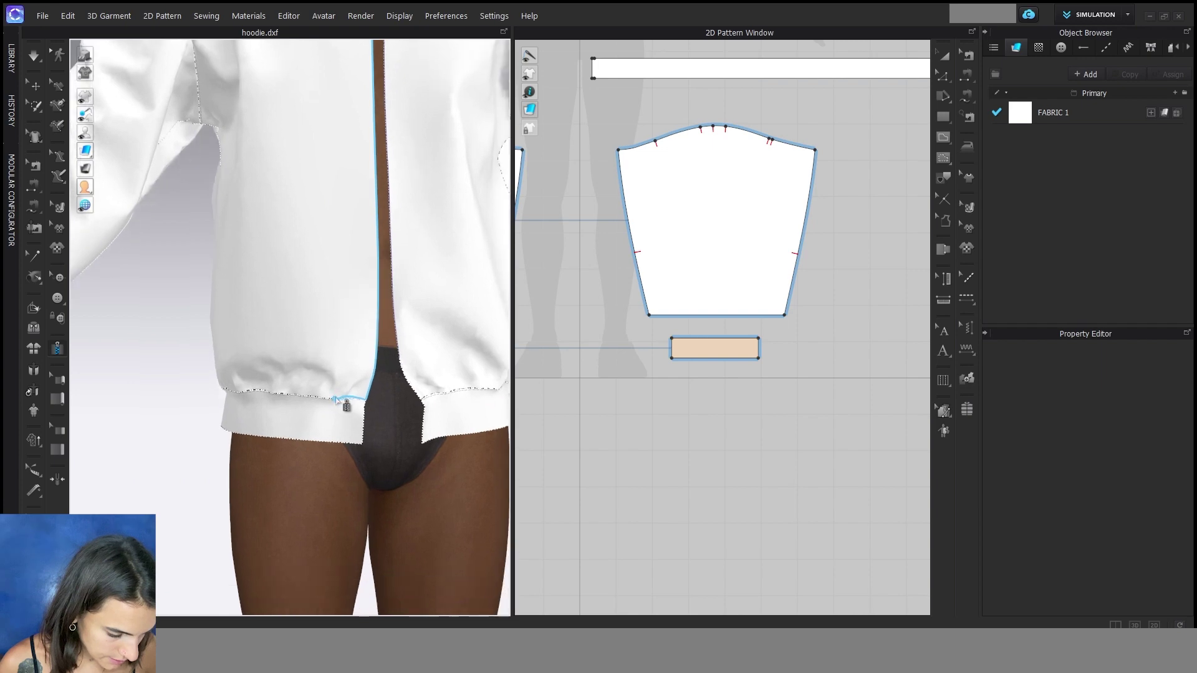
{"action": "double_click", "coordinate": [332, 252]}
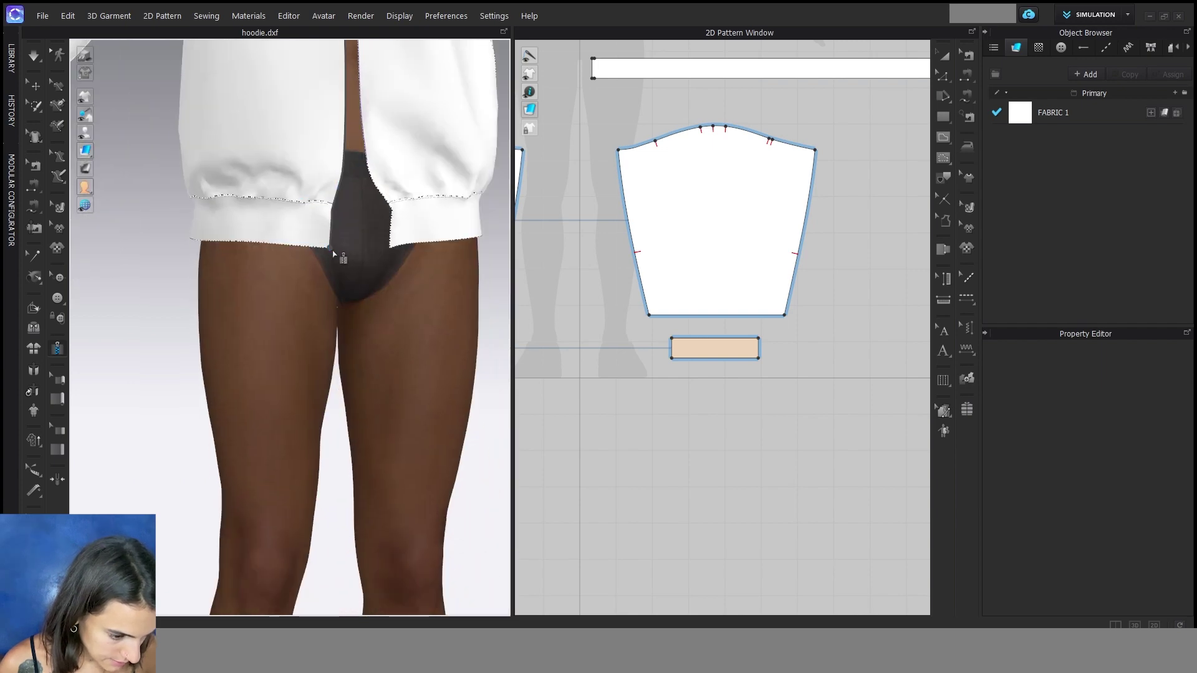
- Trace the second zipper side along the avatar's left front opening, from the hood seam to the waistband's lower corner, to create the zipper
{"action": "scroll", "coordinate": [337, 253], "scroll_direction": "down", "scroll_amount": 6}
{"action": "scroll", "coordinate": [314, 186], "scroll_direction": "up", "scroll_amount": 8}
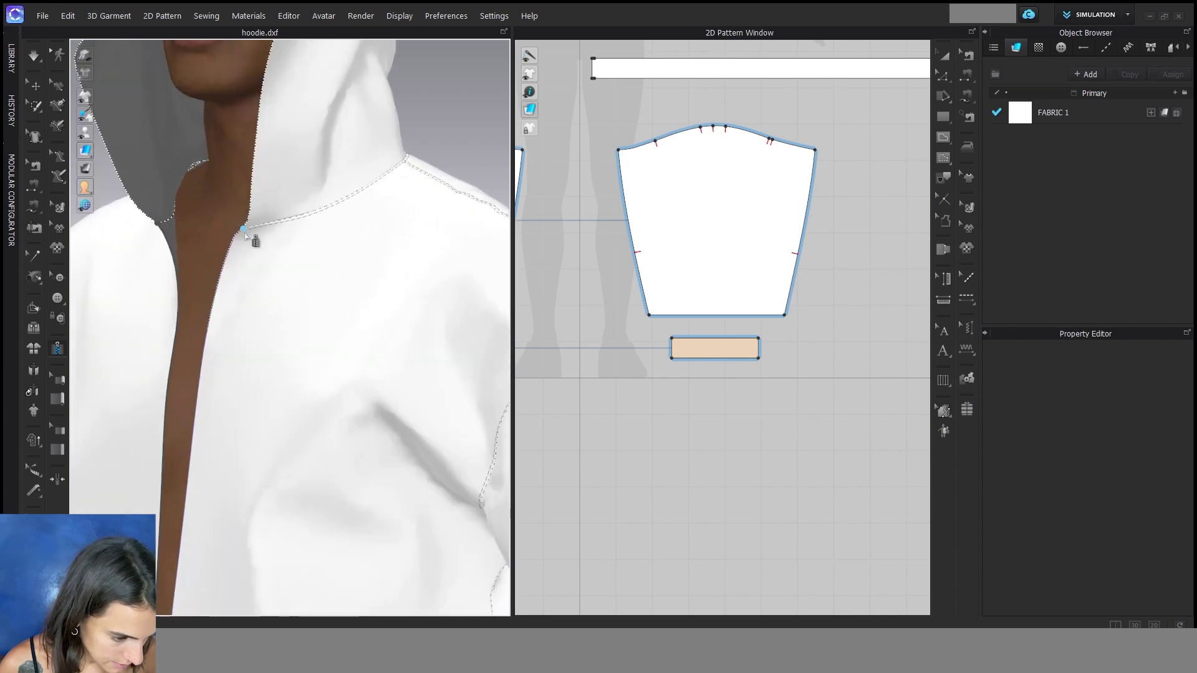
{"action": "scroll", "coordinate": [249, 239], "scroll_direction": "down", "scroll_amount": 5}
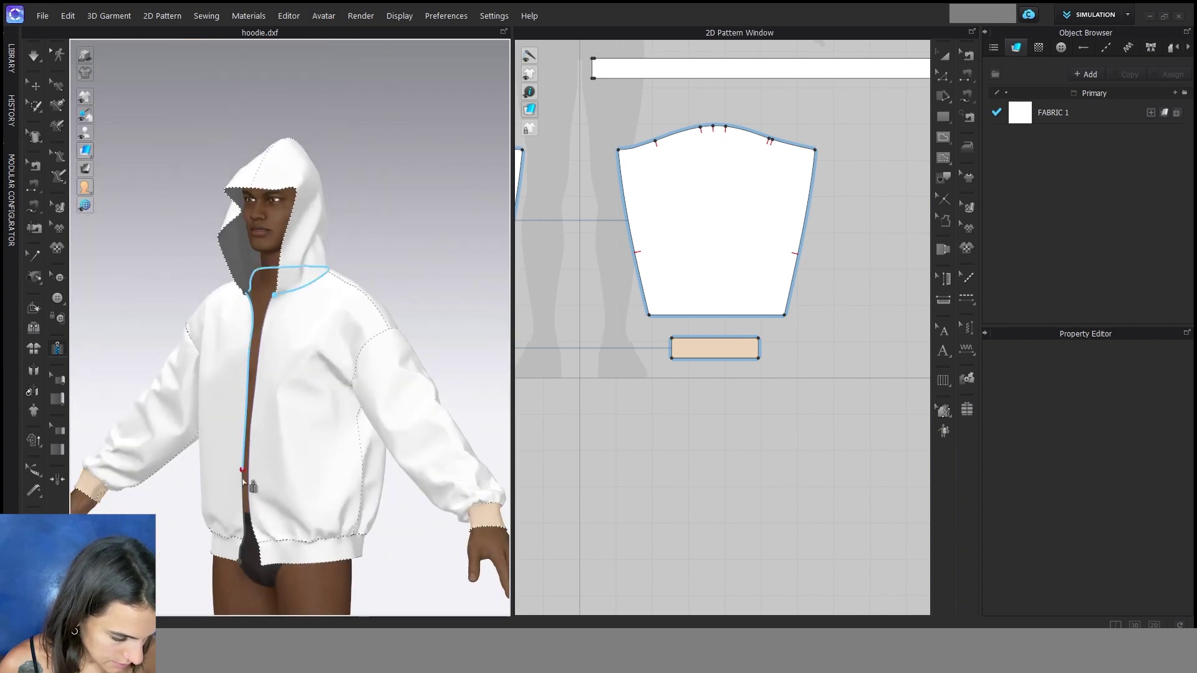
{"action": "scroll", "coordinate": [349, 324], "scroll_direction": "up", "scroll_amount": 5}
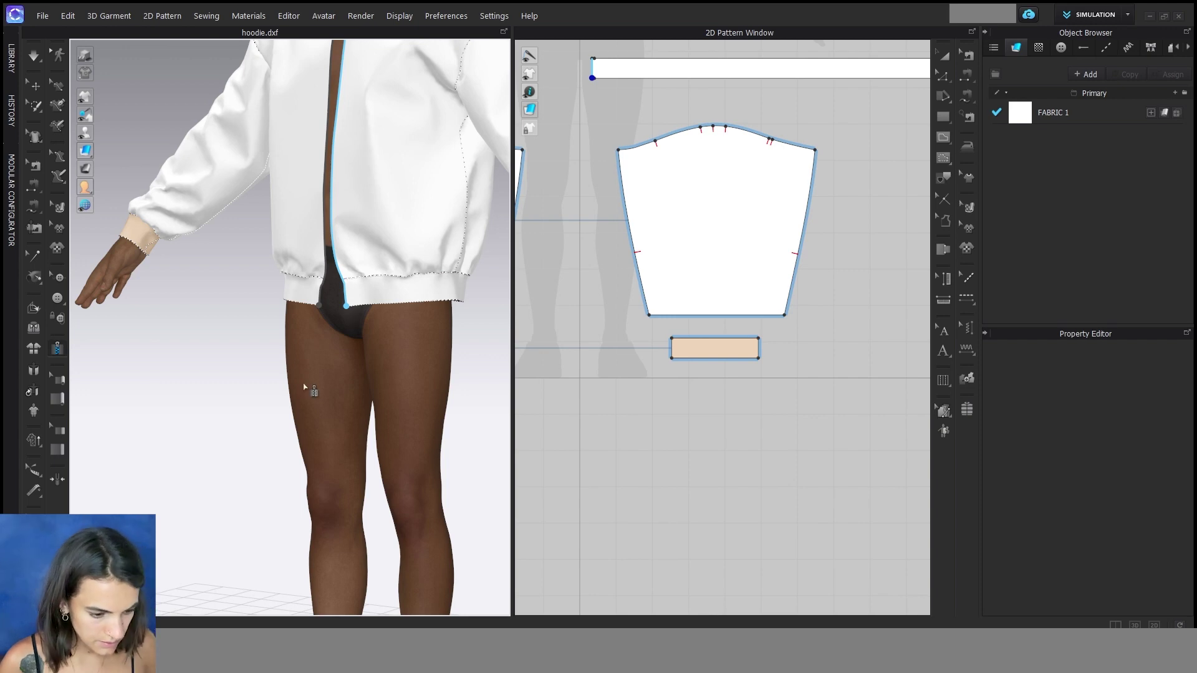
{"action": "scroll", "coordinate": [305, 389], "scroll_direction": "down", "scroll_amount": 4}
{"action": "right_click_drag", "start_coordinate": [300, 390], "coordinate": [339, 402]}
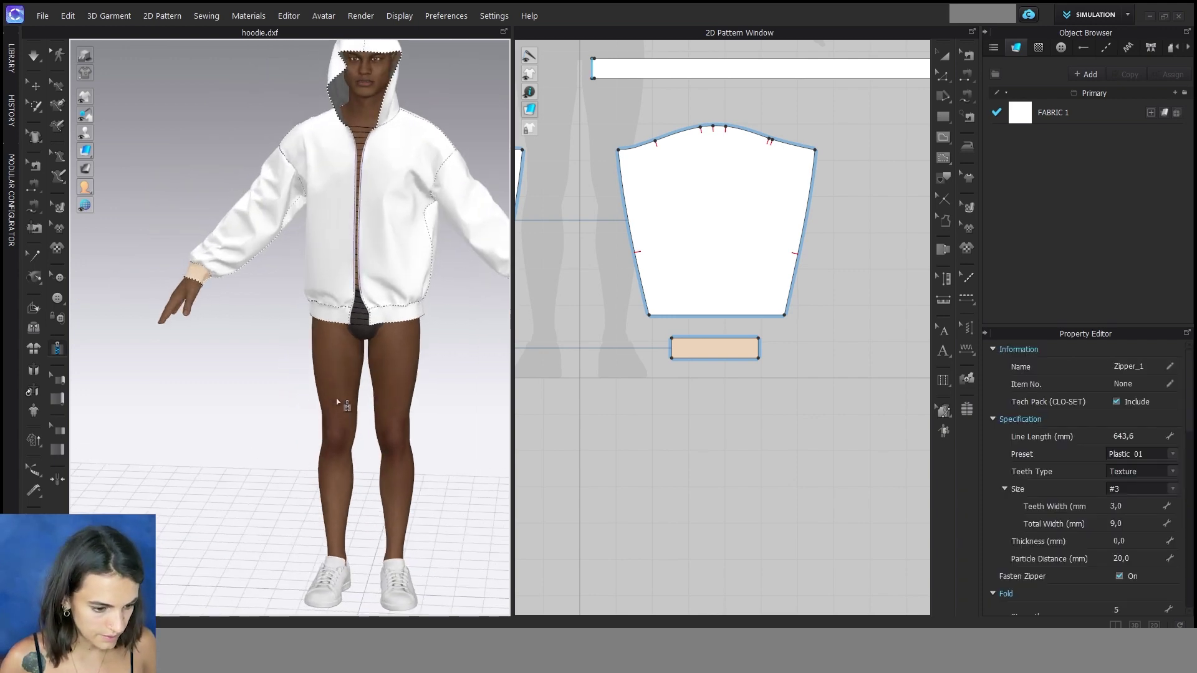
- Simulate the hoodie to pull the zipper closed and inspect the front from hood to waistband
{"action": "key", "text": "q"}
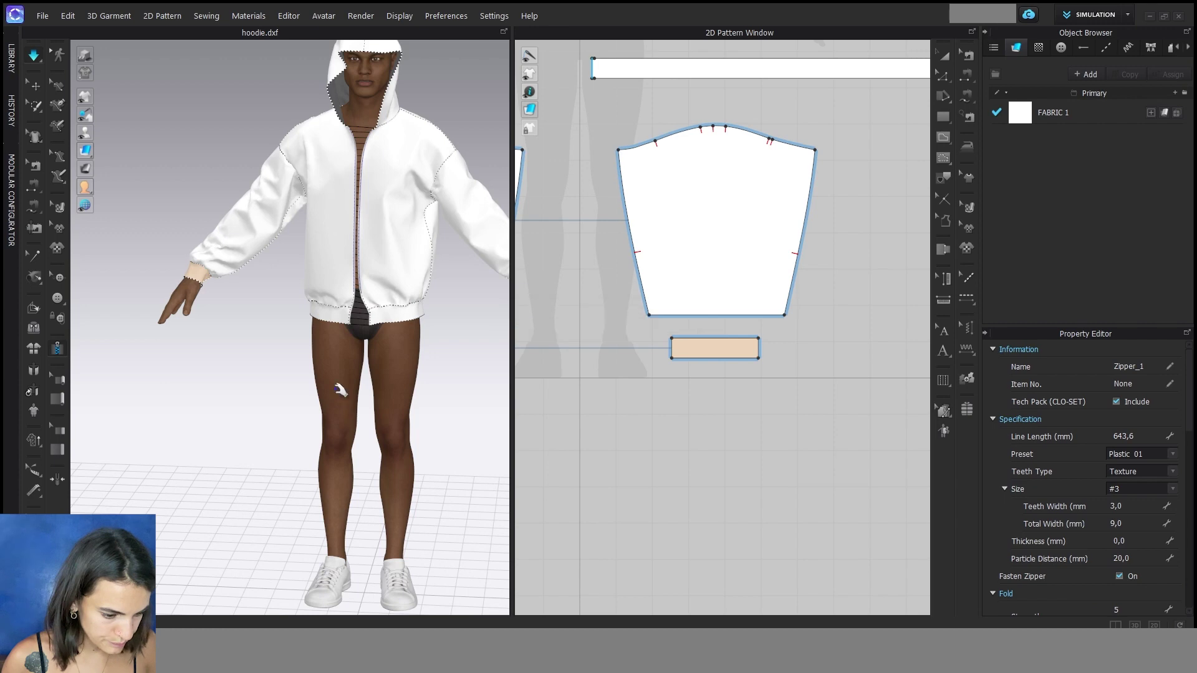
{"action": "scroll", "coordinate": [349, 337], "scroll_direction": "up", "scroll_amount": 3}
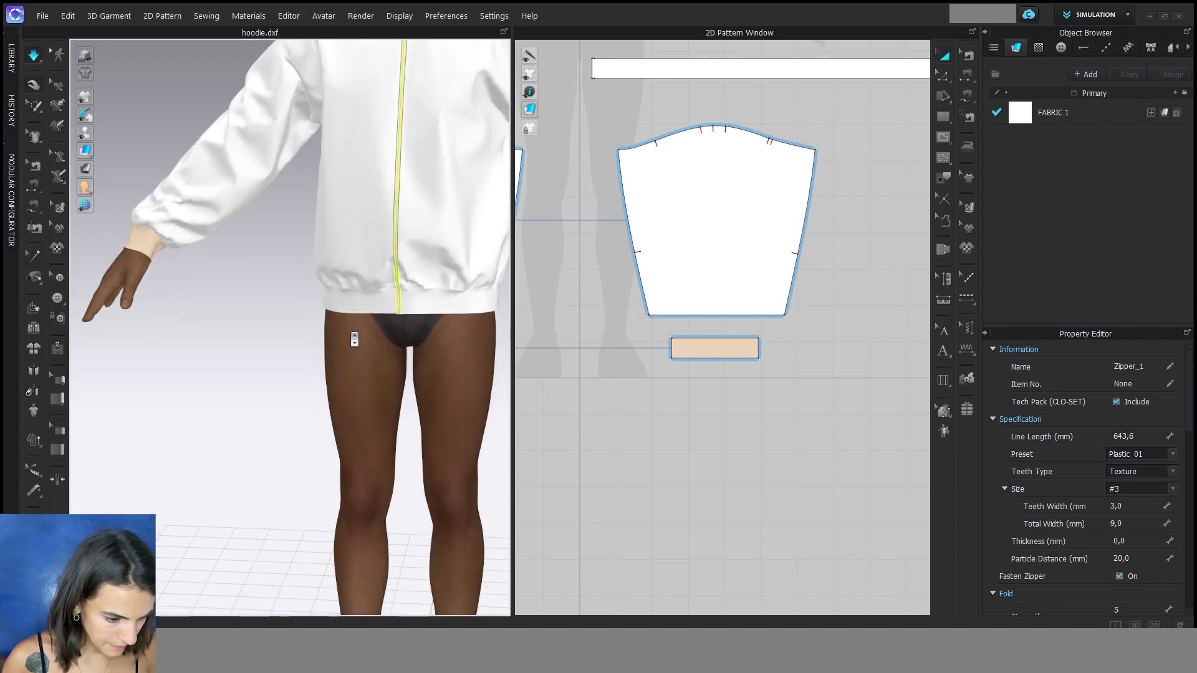
{"action": "scroll", "coordinate": [390, 327], "scroll_direction": "down", "scroll_amount": 3}
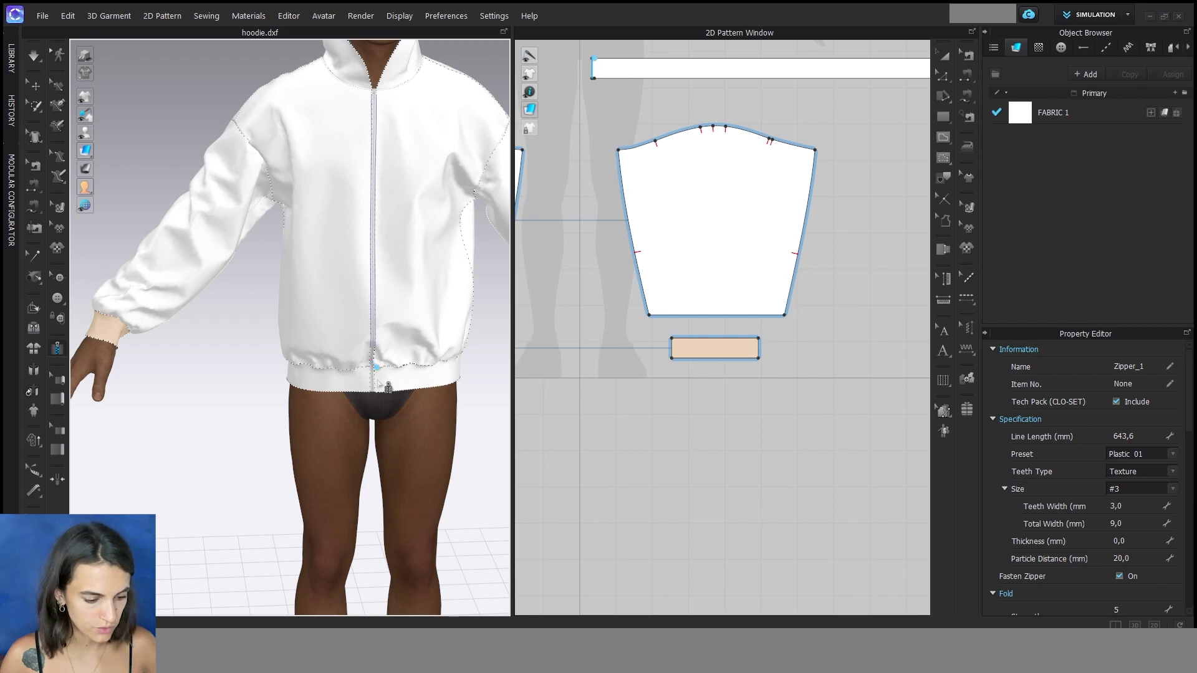
{"action": "middle_click_drag", "start_coordinate": [399, 227], "coordinate": [364, 300]}
{"action": "scroll", "coordinate": [364, 301], "scroll_direction": "down", "scroll_amount": 1}
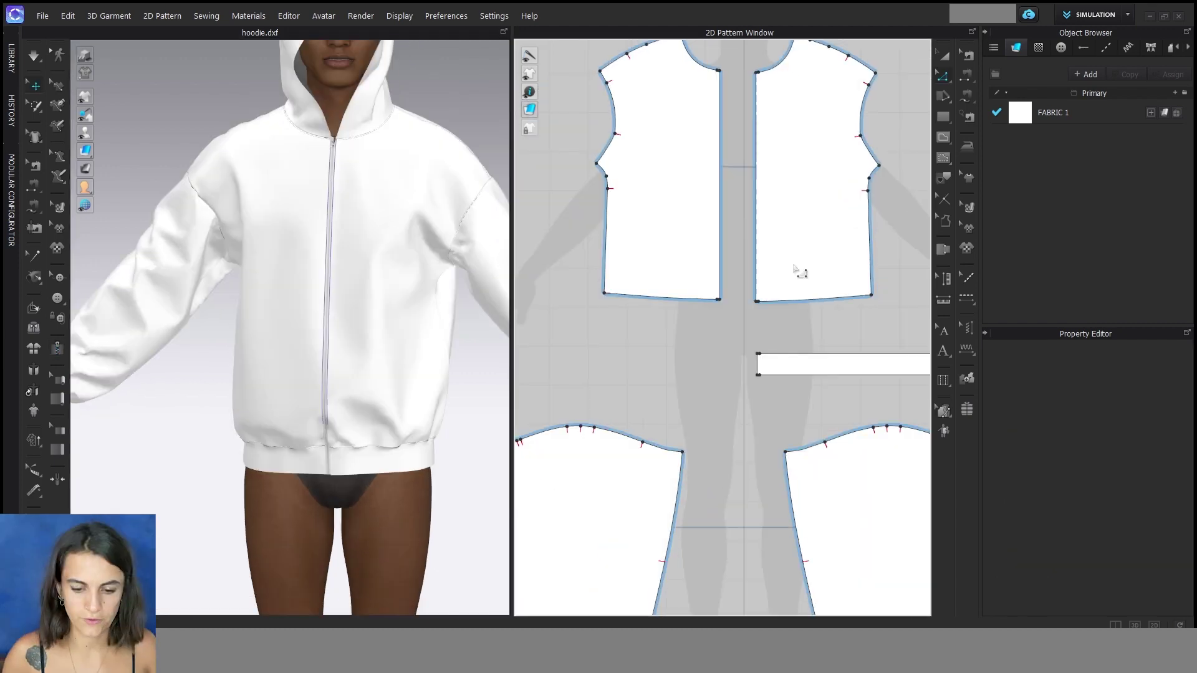
- Draw the pocket outline inside the front panel: about 126 mm across from the opening, a 121 mm curve, and about 109 mm down to the hem
{"action": "left_click_drag", "start_coordinate": [942, 163], "coordinate": [975, 142]}
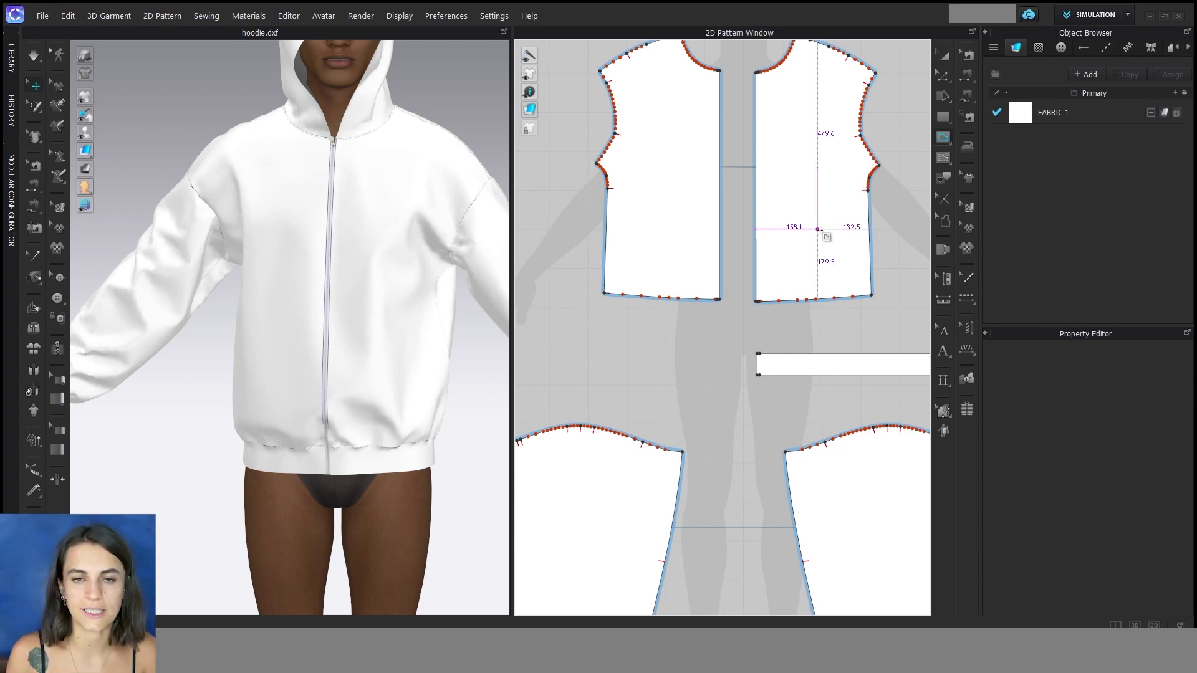
{"action": "left_click_drag", "start_coordinate": [841, 280], "coordinate": [871, 290]}
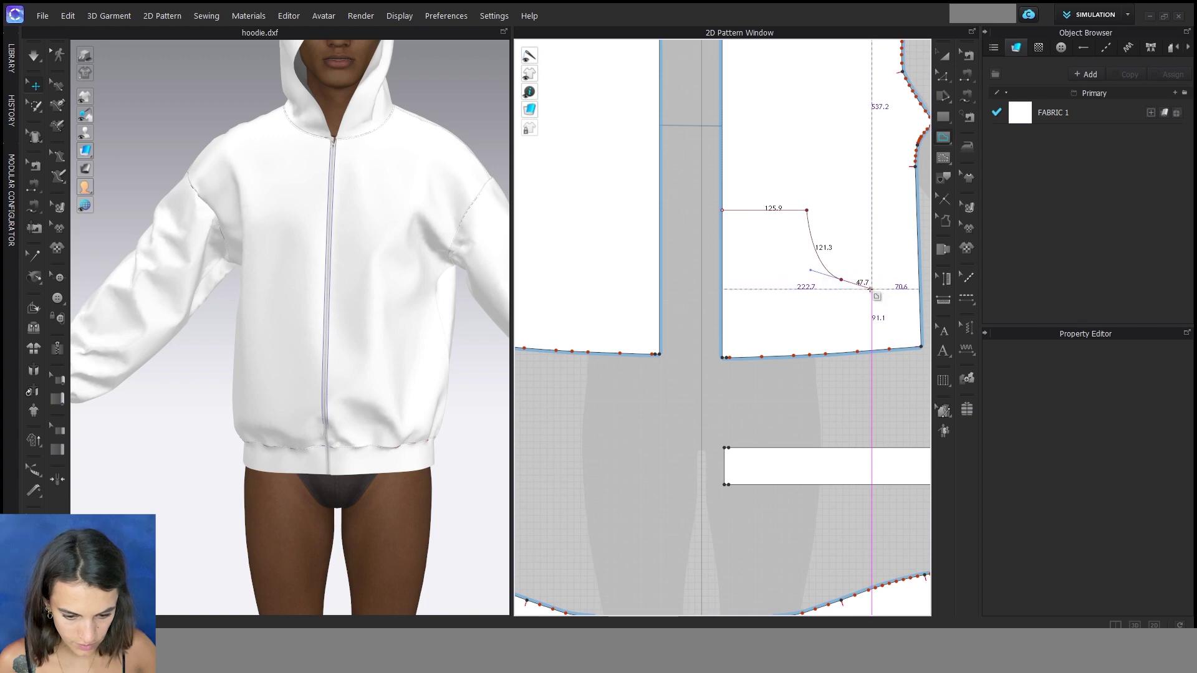
{"action": "left_click", "coordinate": [841, 280]}
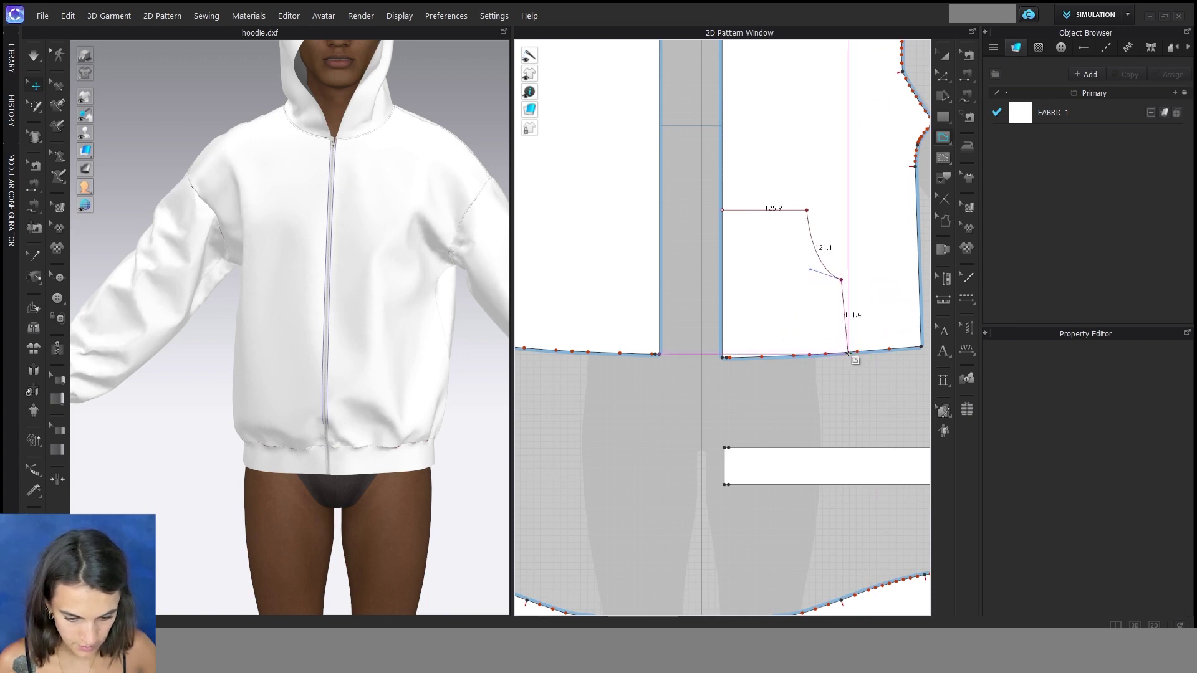
{"action": "scroll", "coordinate": [848, 354], "scroll_direction": "up", "scroll_amount": 2}
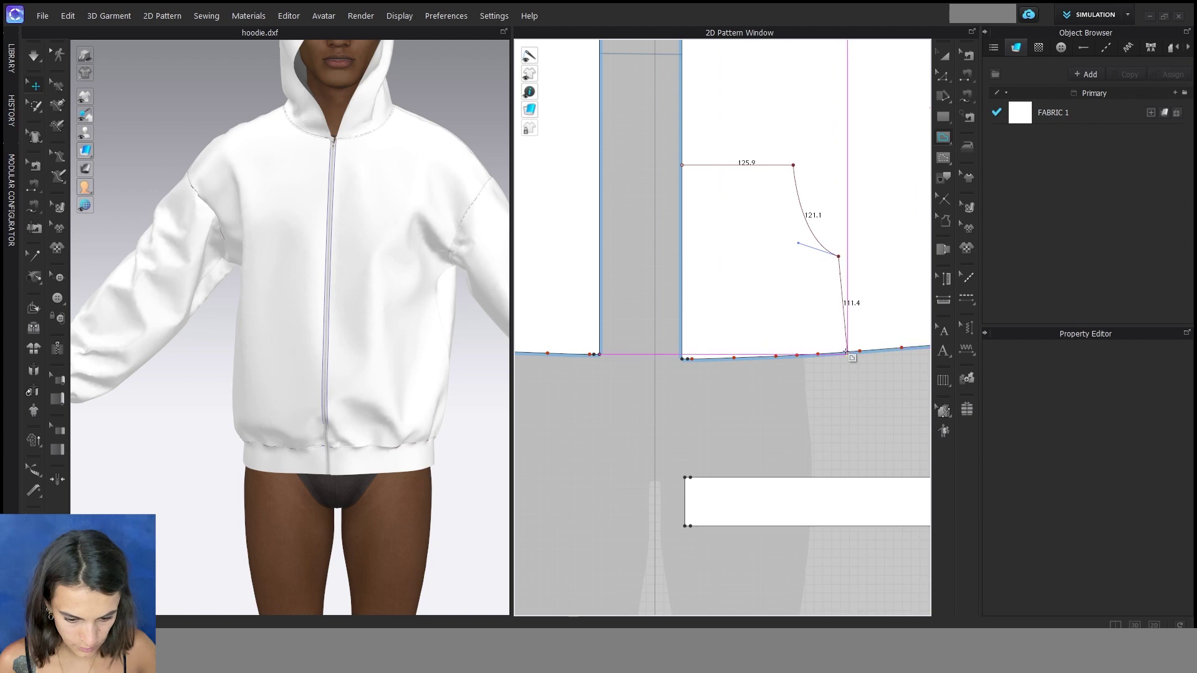
{"action": "left_click", "coordinate": [848, 354]}
{"action": "scroll", "coordinate": [897, 292], "scroll_direction": "down", "scroll_amount": 2}
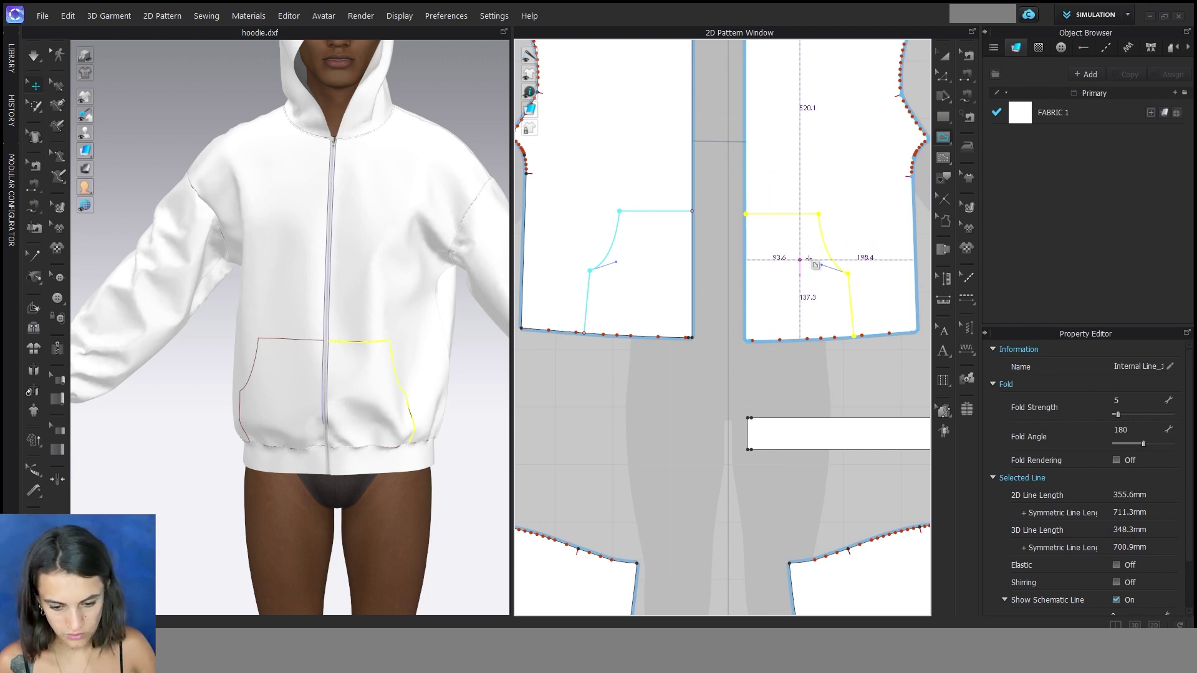
- Trace the closed pocket outline, including the hem and front opening edges, as a separate pattern and place it below the front panels
{"action": "left_click", "coordinate": [942, 178]}
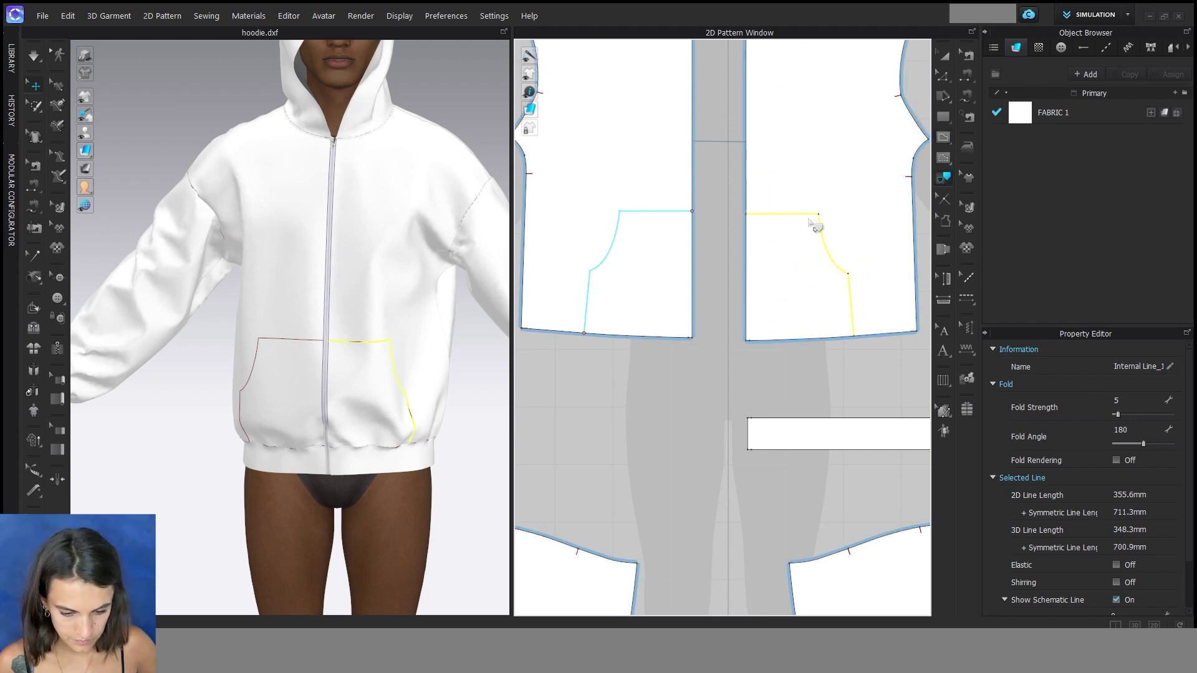
{"action": "left_click", "coordinate": [841, 341]}
{"action": "scroll", "coordinate": [750, 354], "scroll_direction": "up", "scroll_amount": 4}
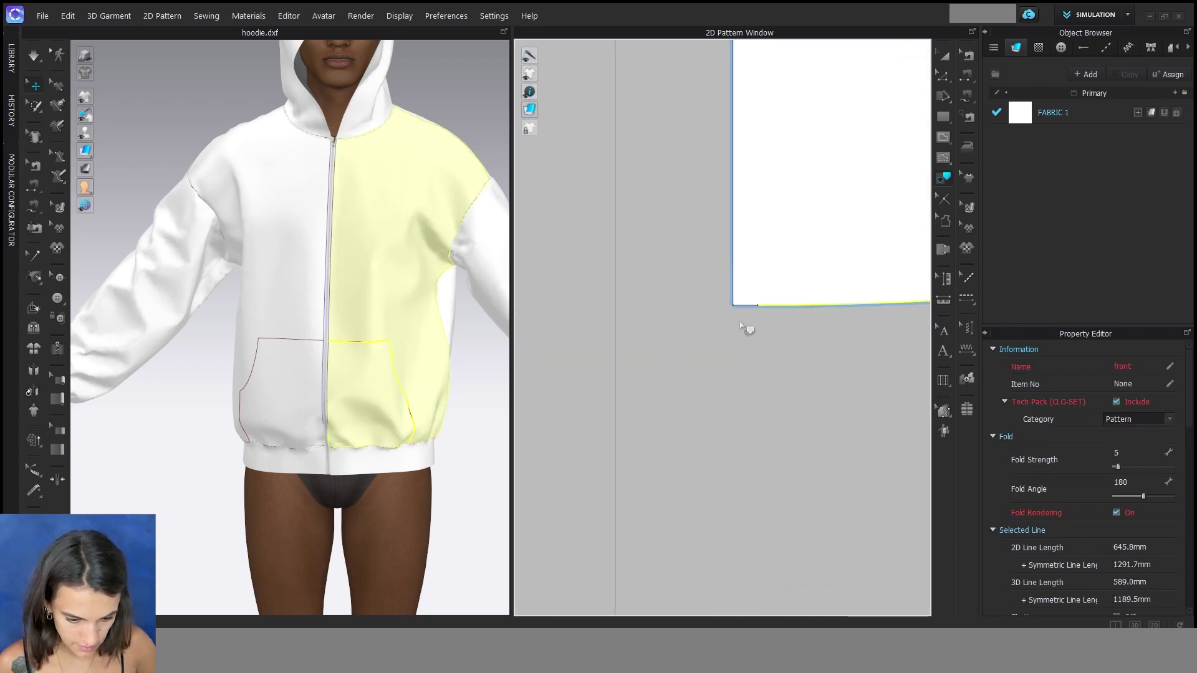
{"action": "left_click", "coordinate": [746, 309]}
{"action": "scroll", "coordinate": [744, 307], "scroll_direction": "down", "scroll_amount": 5}
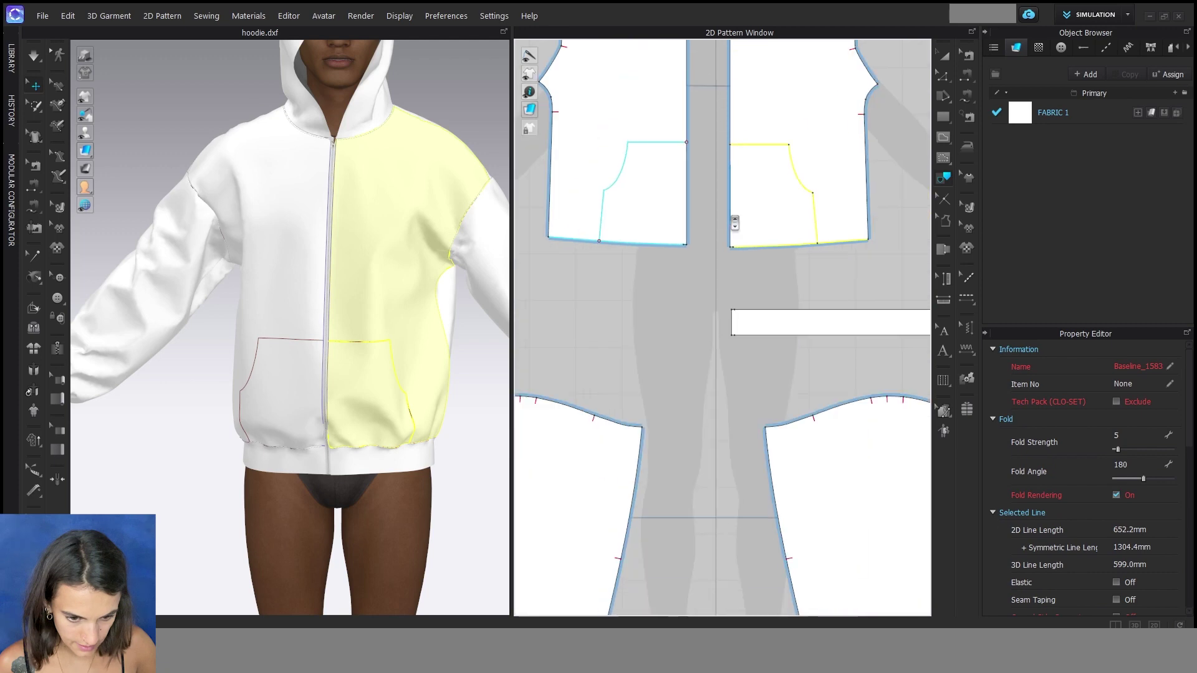
{"action": "left_click", "coordinate": [730, 196]}
{"action": "scroll", "coordinate": [730, 165], "scroll_direction": "up", "scroll_amount": 2}
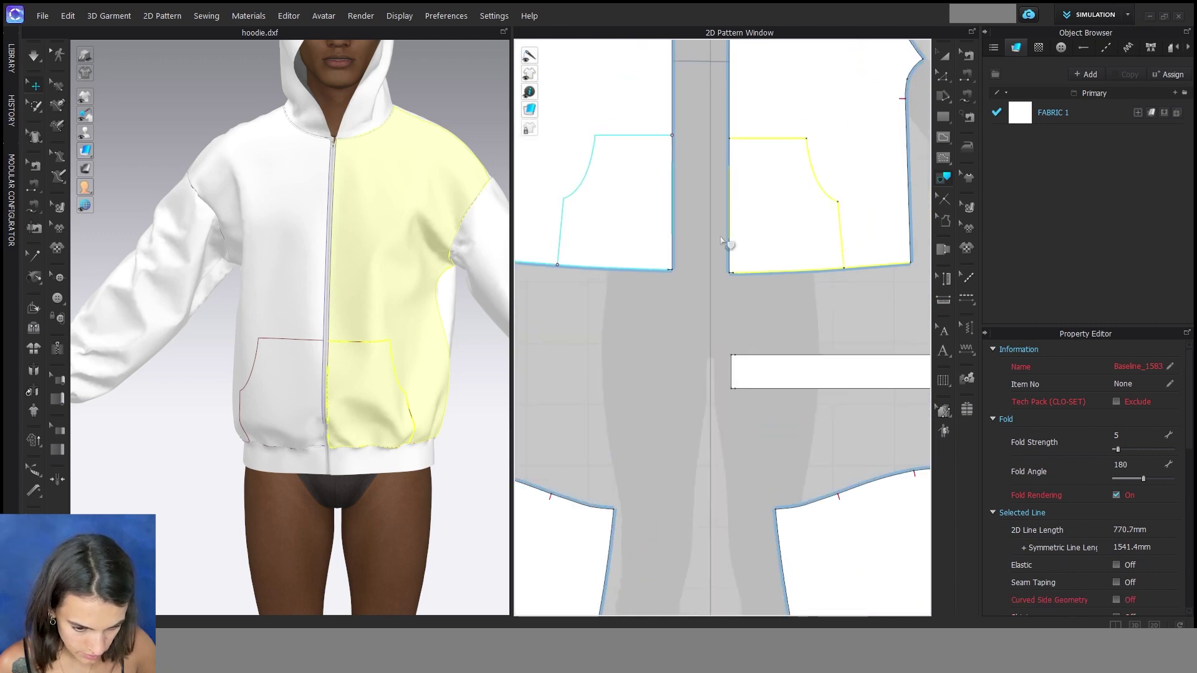
{"action": "left_click", "coordinate": [733, 266]}
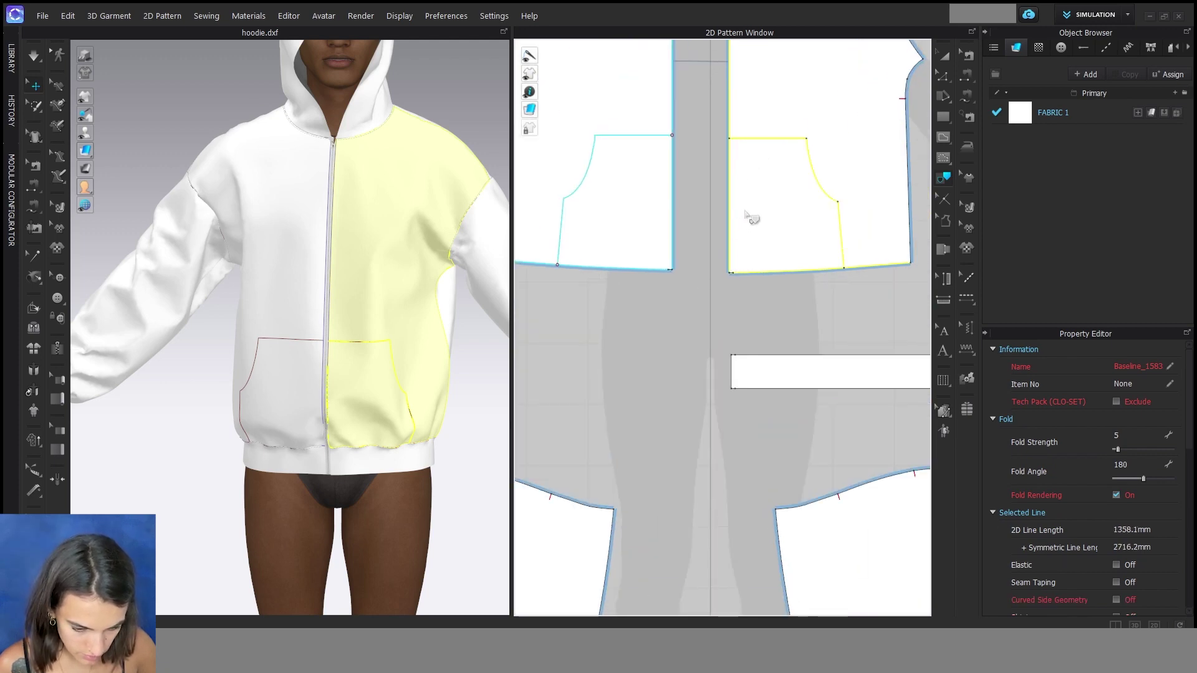
{"action": "right_click", "coordinate": [738, 141]}
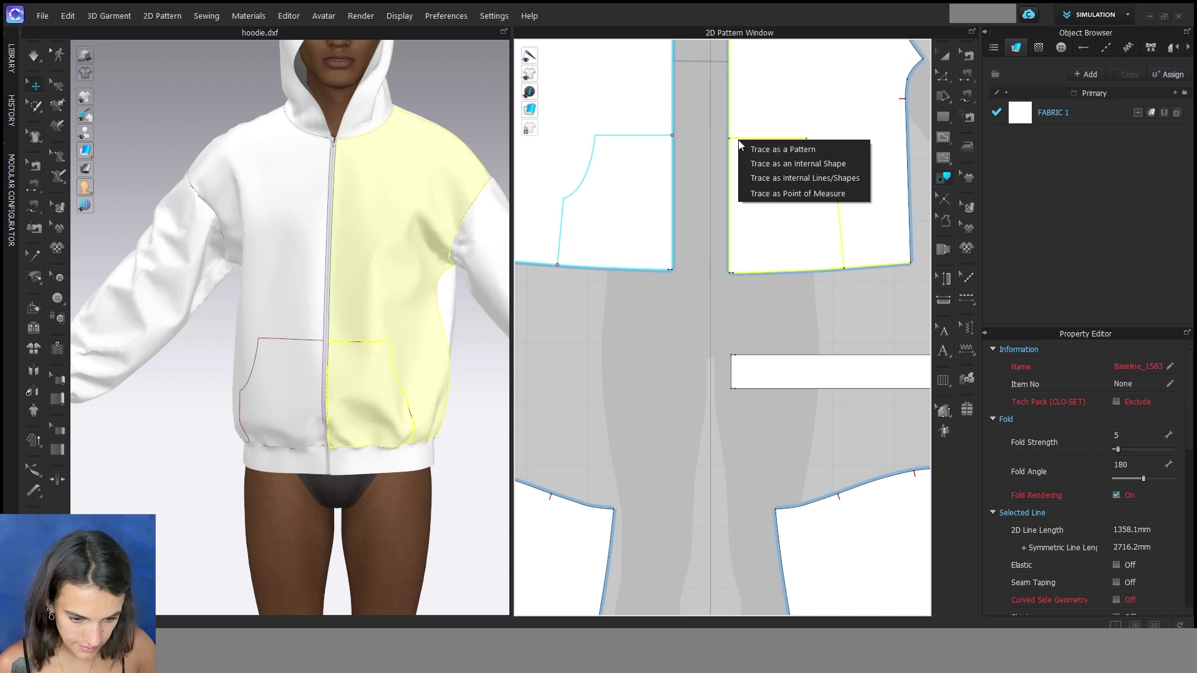
{"action": "left_click", "coordinate": [759, 156]}
{"action": "scroll", "coordinate": [759, 156], "scroll_direction": "down", "scroll_amount": 3}
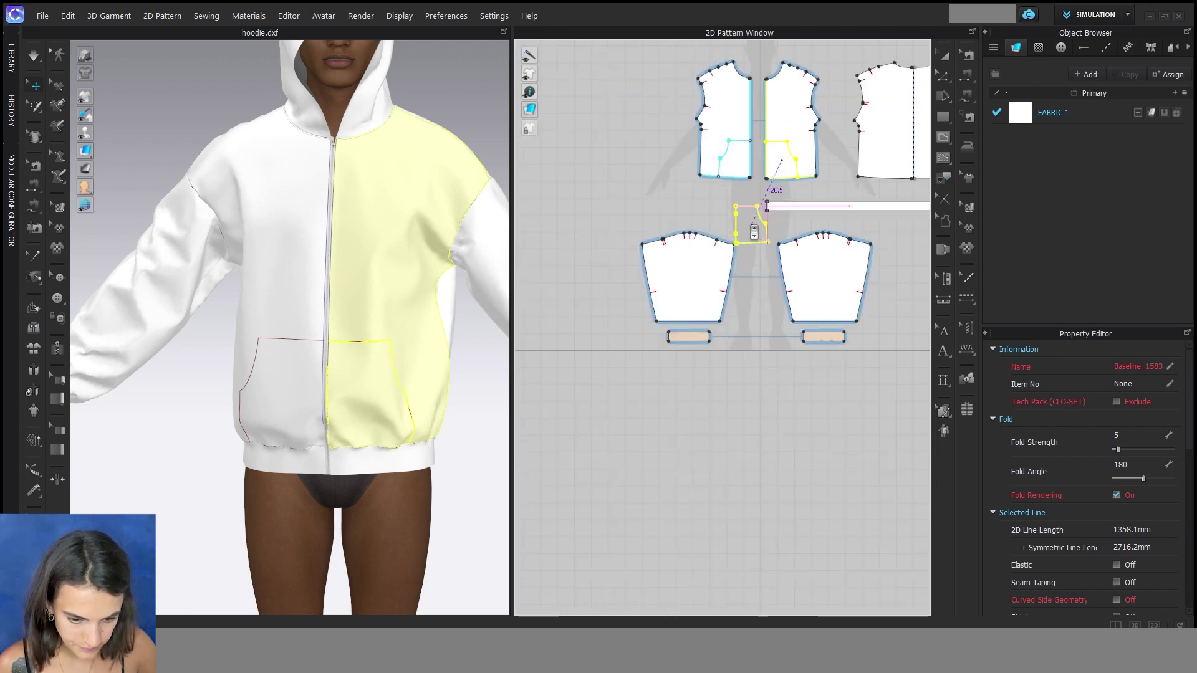
{"action": "scroll", "coordinate": [753, 227], "scroll_direction": "up", "scroll_amount": 2}
{"action": "left_click", "coordinate": [751, 197]}
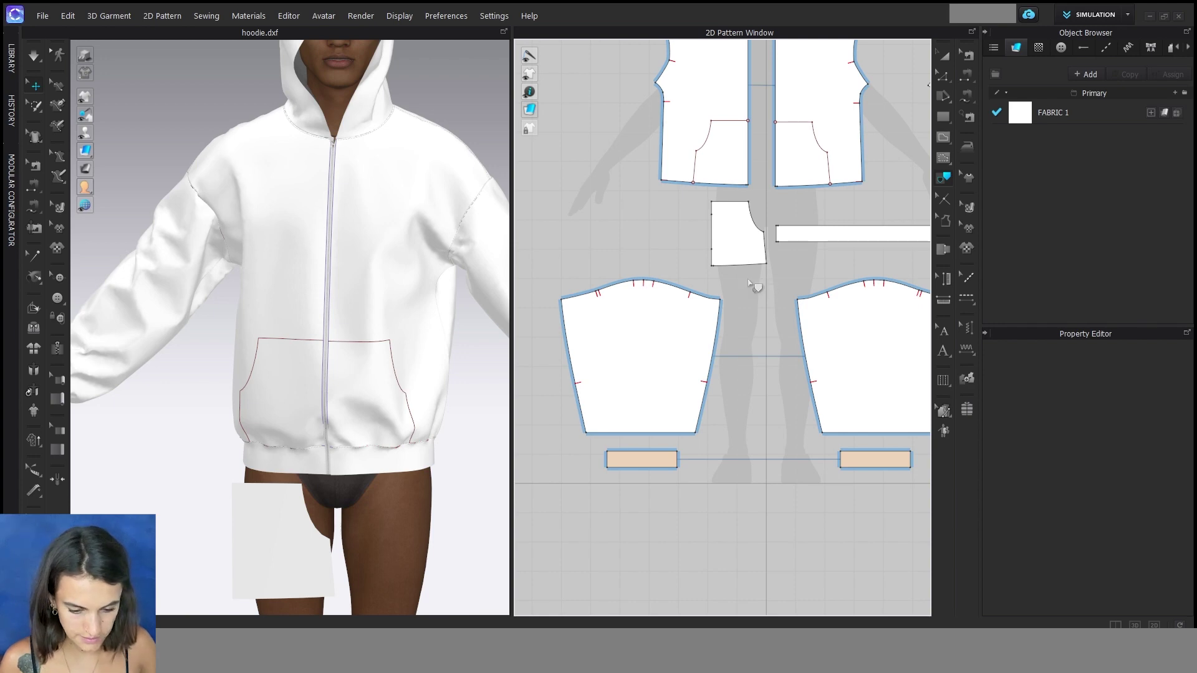
- Segment-sew the pocket piece's top edge and straight side edge to the matching internal lines on the front panel
{"action": "scroll", "coordinate": [740, 289], "scroll_direction": "up", "scroll_amount": 2}
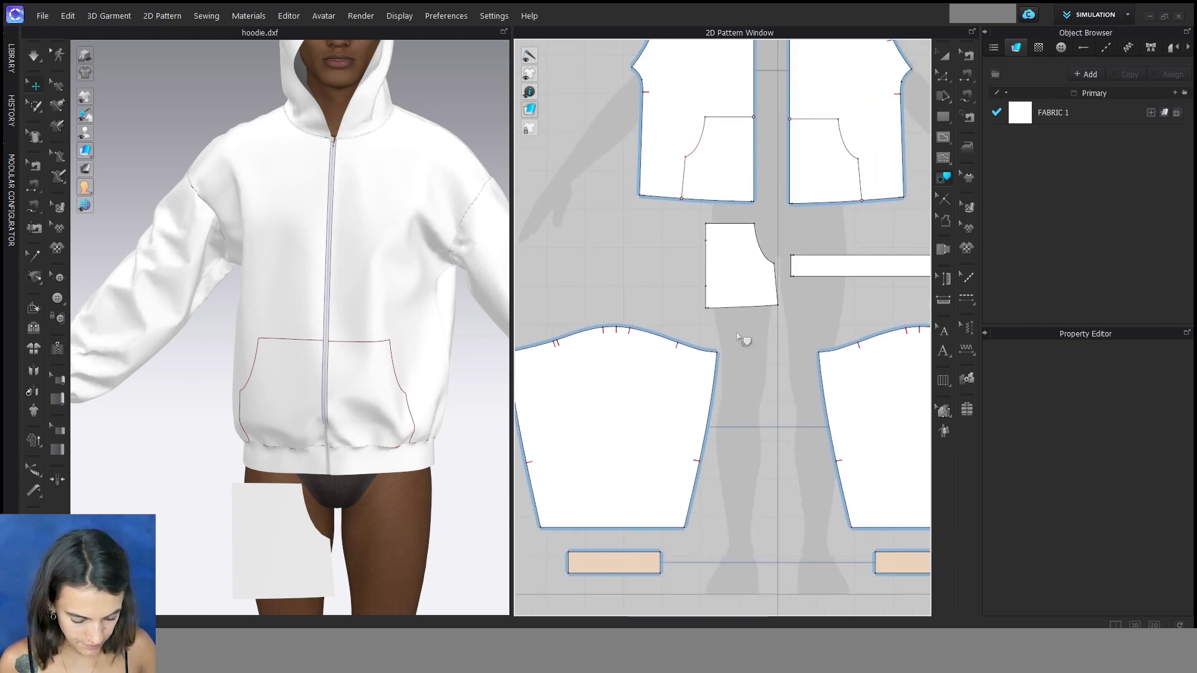
{"action": "key", "text": "n"}
{"action": "left_click", "coordinate": [747, 227]}
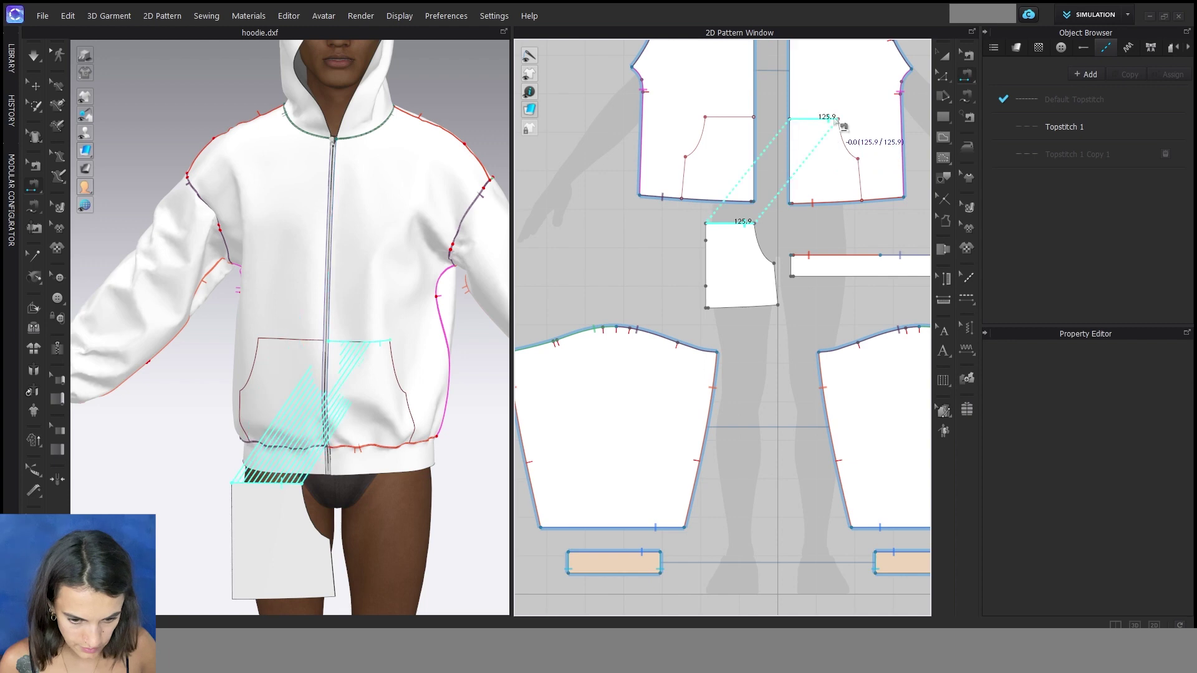
{"action": "left_click", "coordinate": [839, 122]}
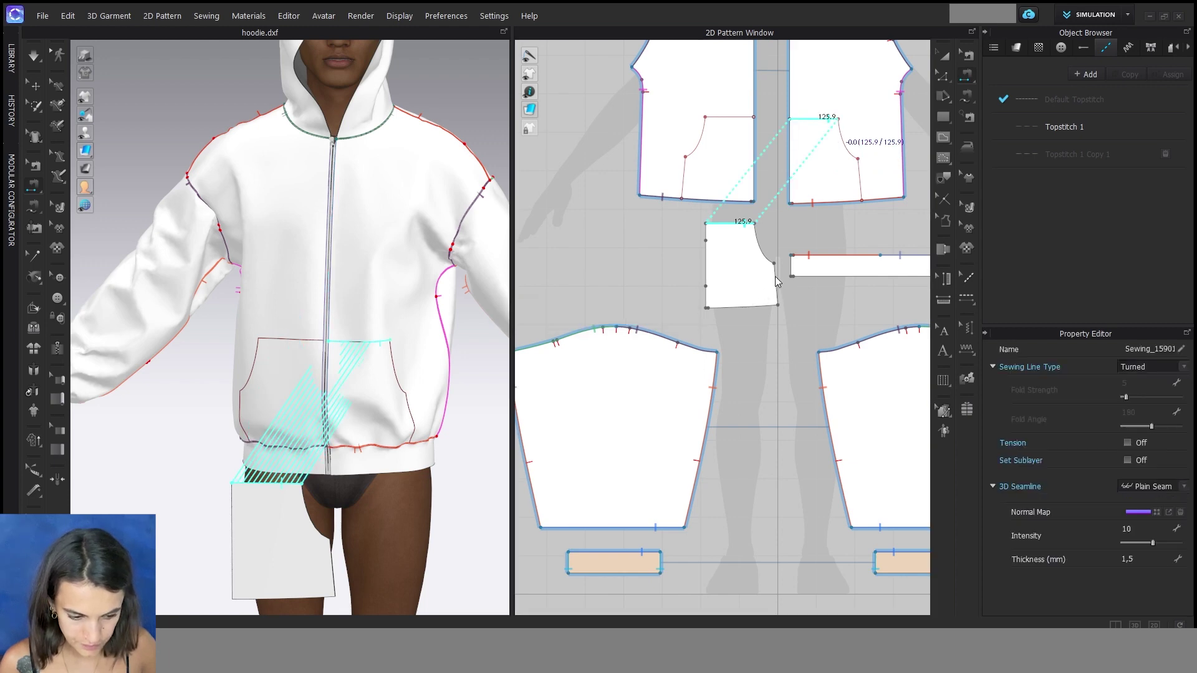
{"action": "left_click", "coordinate": [774, 280]}
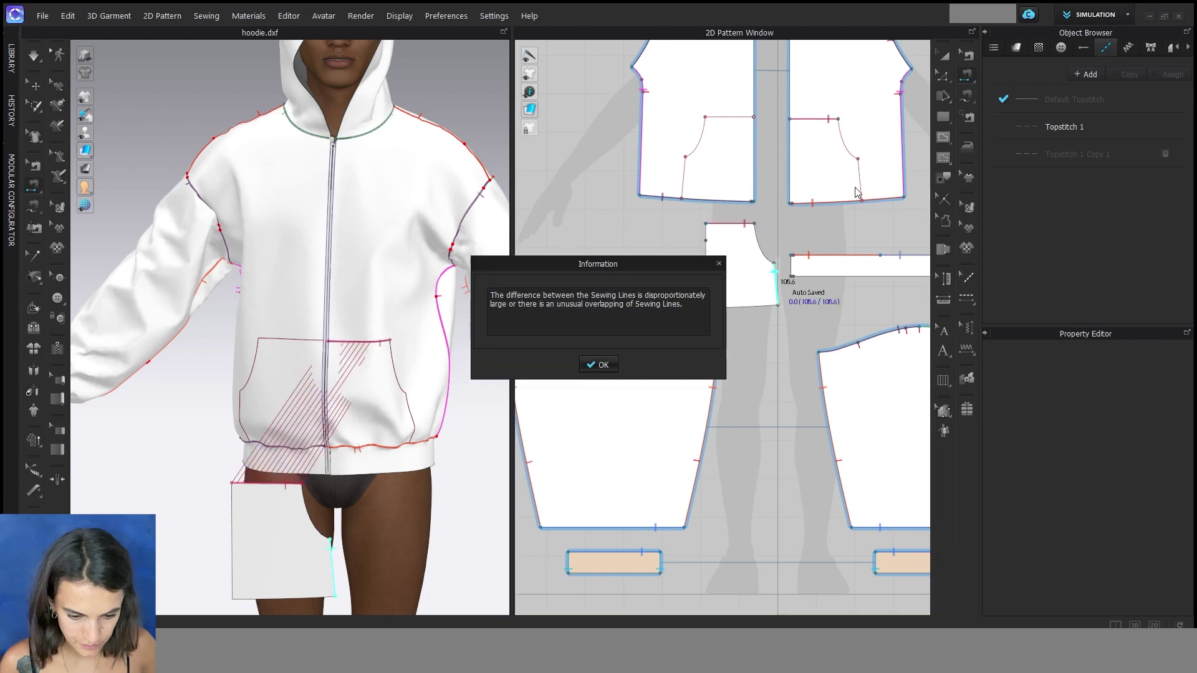
{"action": "left_click", "coordinate": [604, 364]}
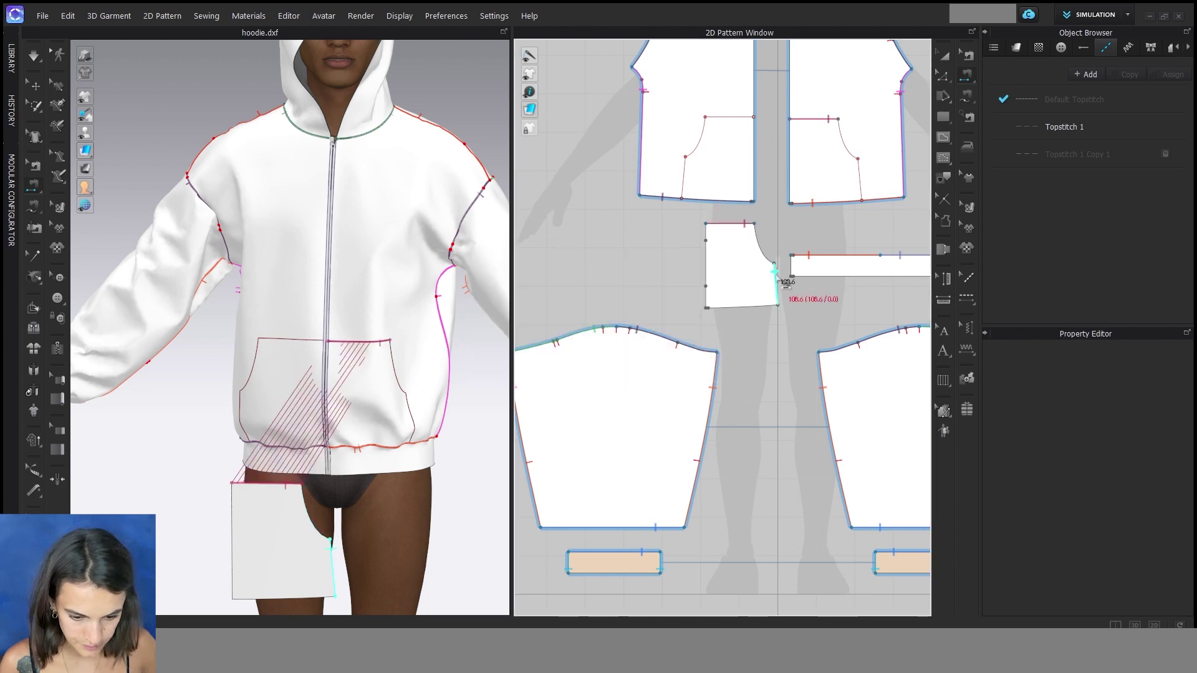
{"action": "left_click", "coordinate": [865, 200]}
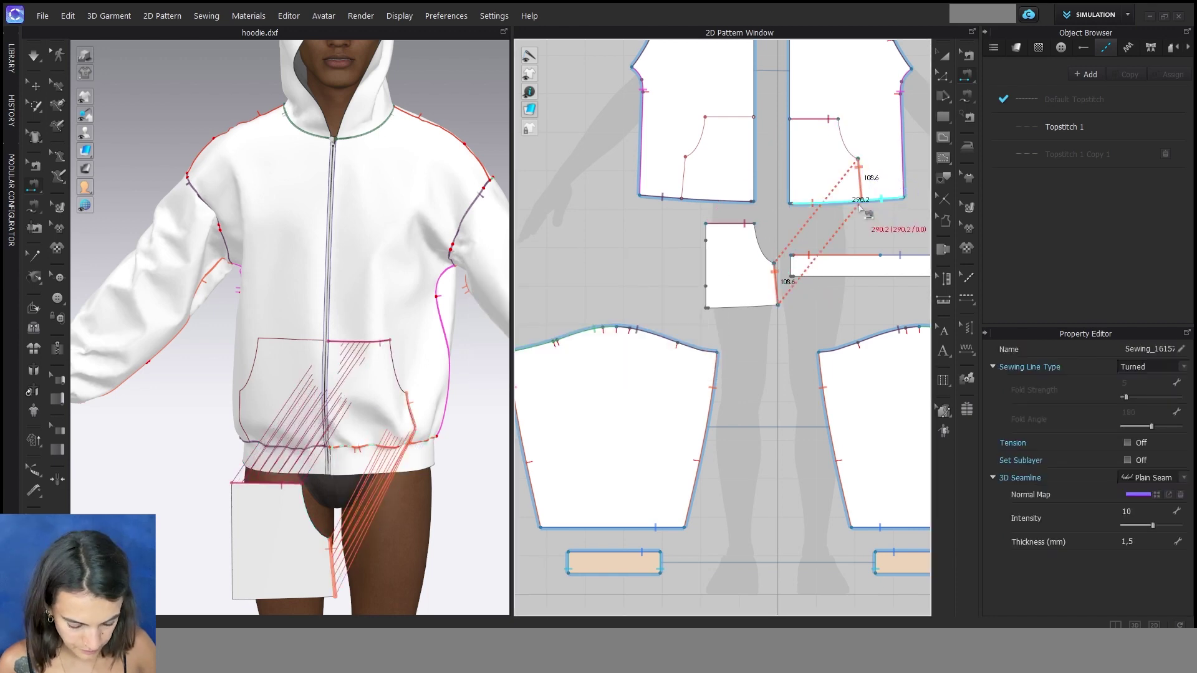
- Free-sew the pocket's bottom edge to the front panel's hem up to the opening corner and set the sewing line type to Turned
{"action": "key", "text": "m"}
{"action": "left_click", "coordinate": [783, 306]}
{"action": "left_click", "coordinate": [706, 307]}
{"action": "left_click", "coordinate": [862, 201]}
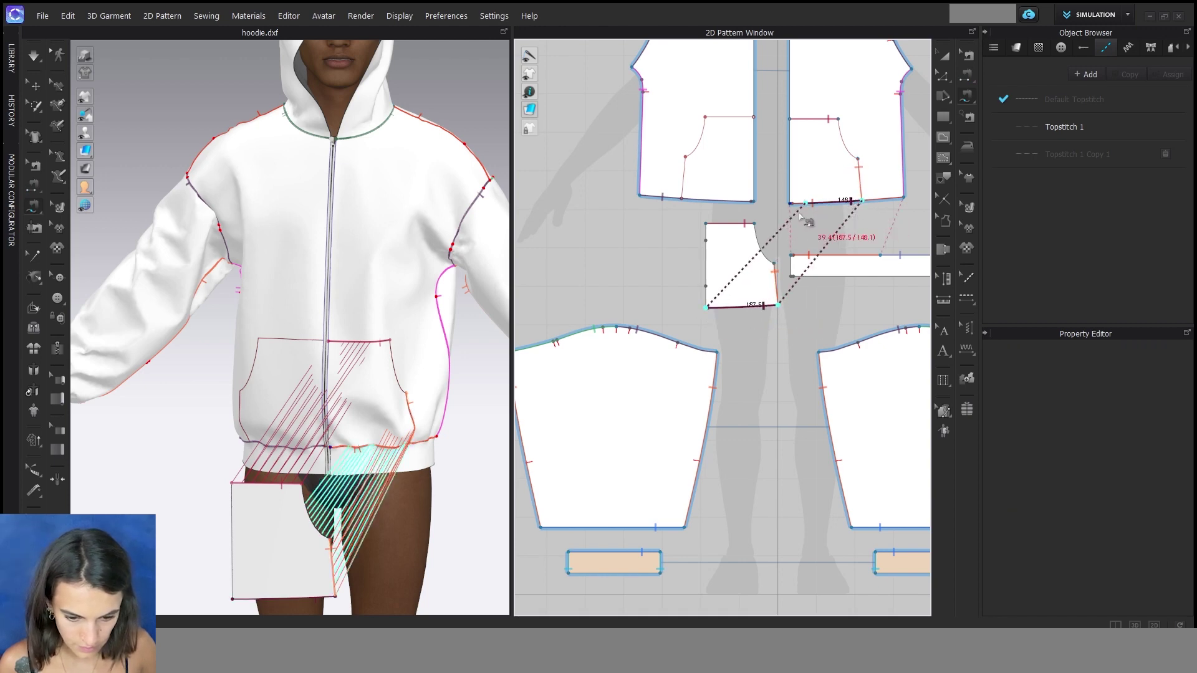
{"action": "left_click", "coordinate": [788, 212]}
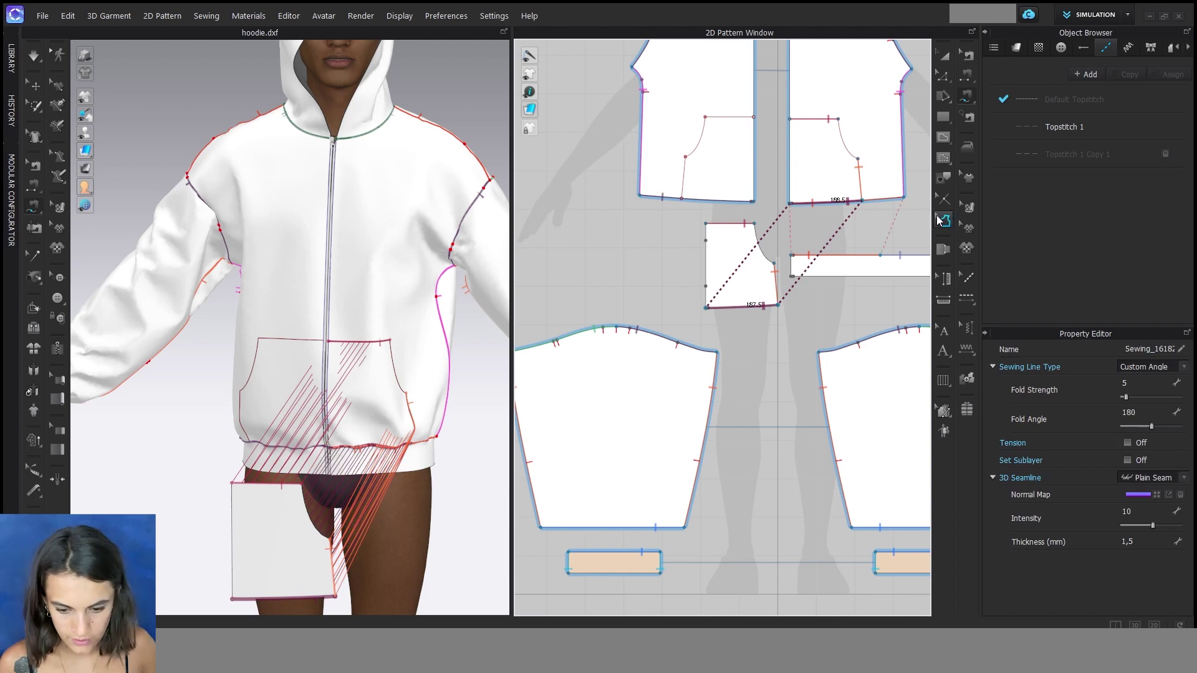
{"action": "left_click", "coordinate": [1150, 368]}
{"action": "left_click", "coordinate": [1150, 374]}
- Free-sew the pocket's vertical centre edge to the front panel's opening edge and set the sewing line type to Turned
{"action": "left_click", "coordinate": [706, 308]}
{"action": "left_click", "coordinate": [705, 223]}
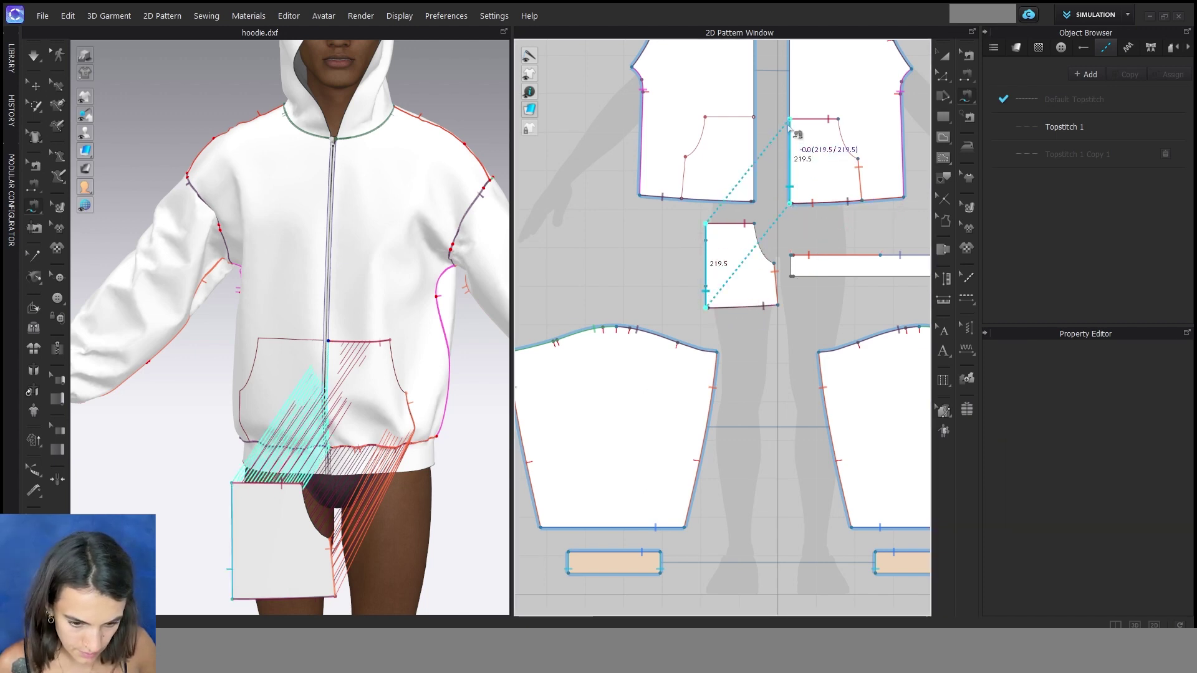
{"action": "left_click", "coordinate": [790, 160]}
{"action": "left_click", "coordinate": [1149, 368]}
{"action": "left_click", "coordinate": [1136, 380]}
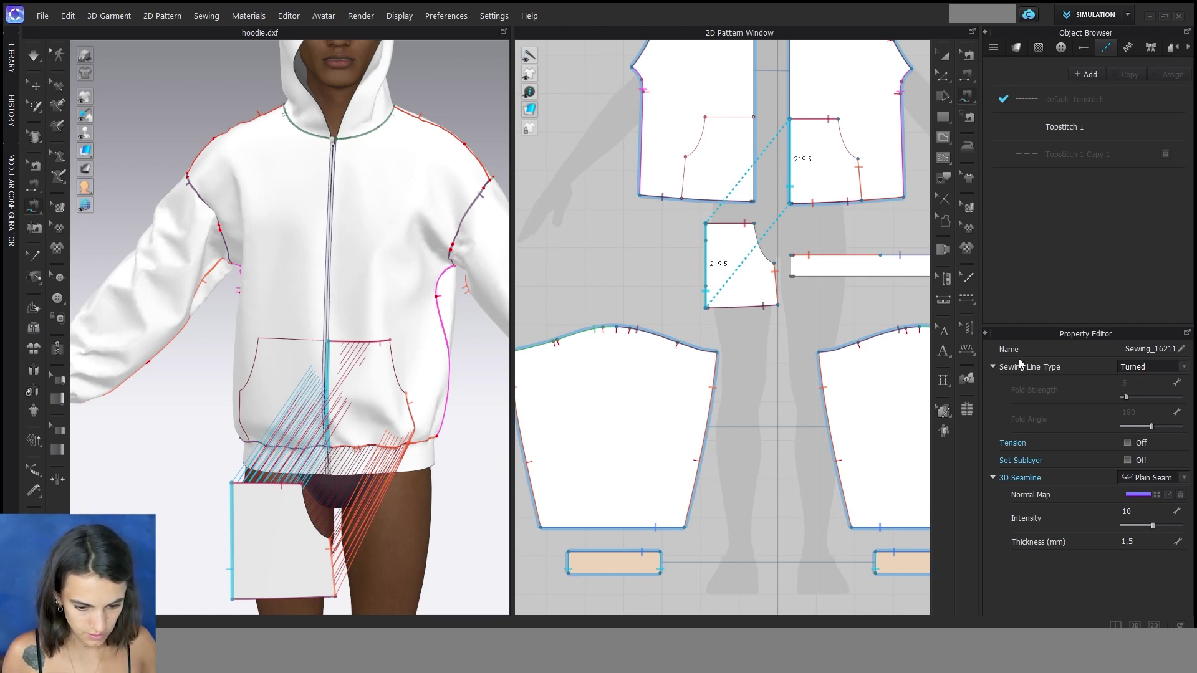
- Duplicate the pocket piece as a symmetric, mirrored pattern and place it beside the original
{"action": "left_click", "coordinate": [945, 55]}
{"action": "left_click", "coordinate": [750, 273]}
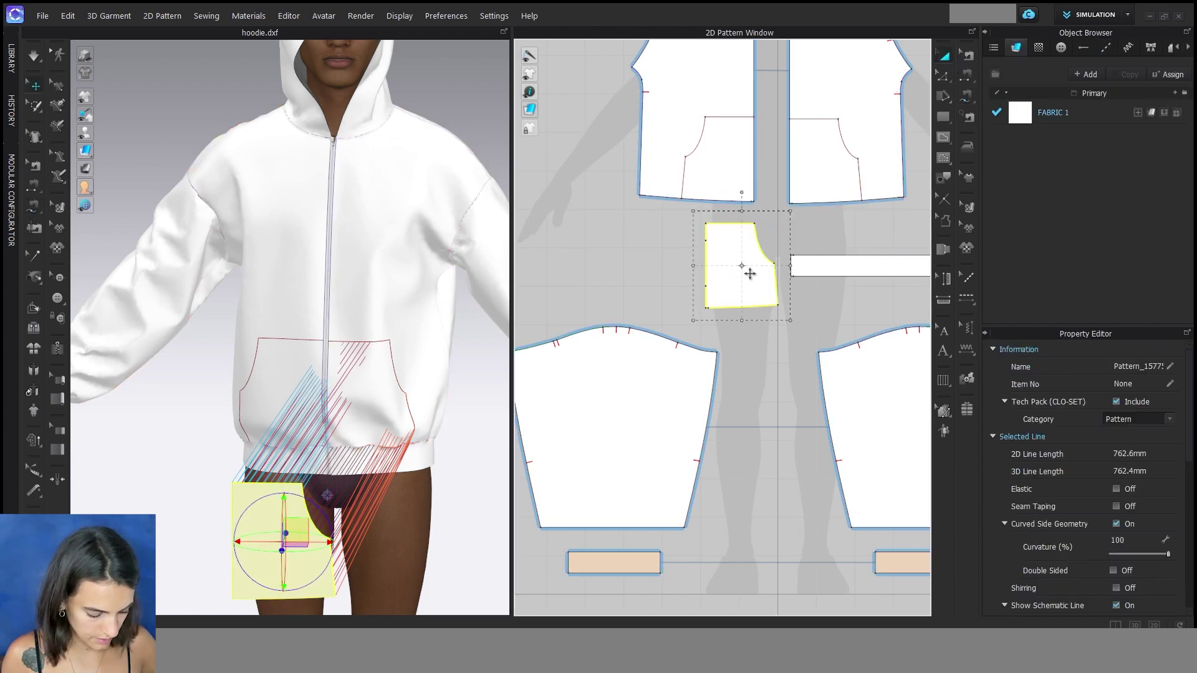
{"action": "key", "text": "ctrl+d"}
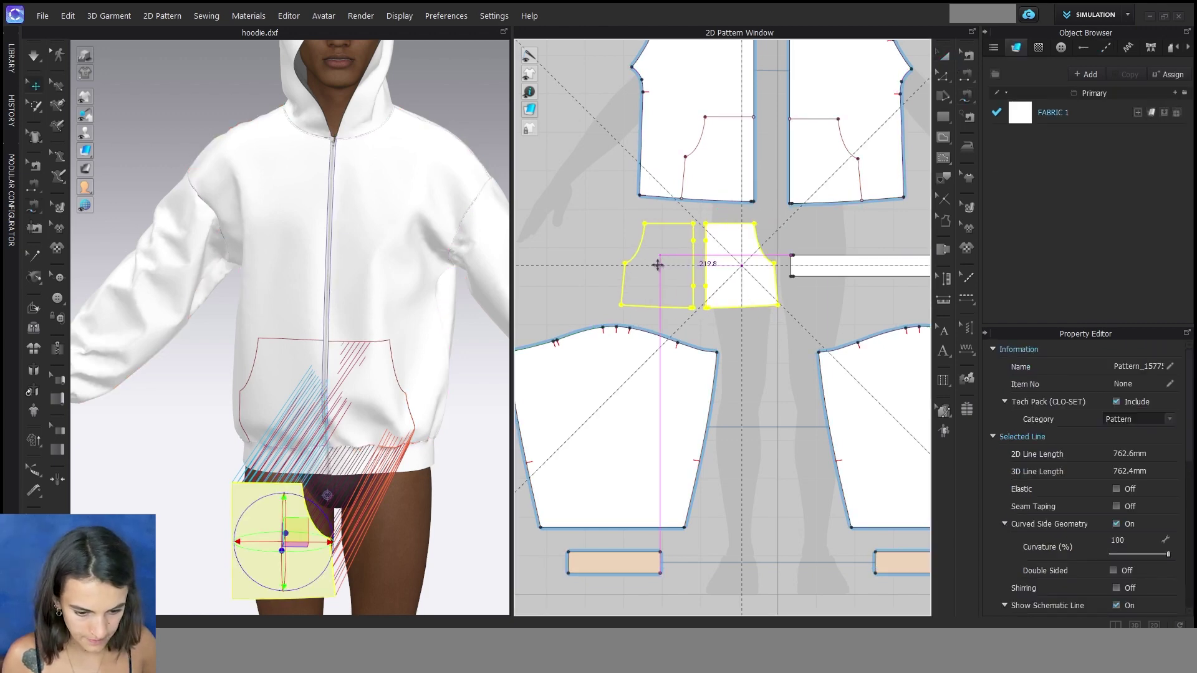
{"action": "left_click", "coordinate": [657, 268]}
- Superimpose each of the two pocket pieces over the hoodie's front panels in 3D with Superimpose (Over)
{"action": "middle_click_drag", "start_coordinate": [341, 392], "coordinate": [339, 306]}
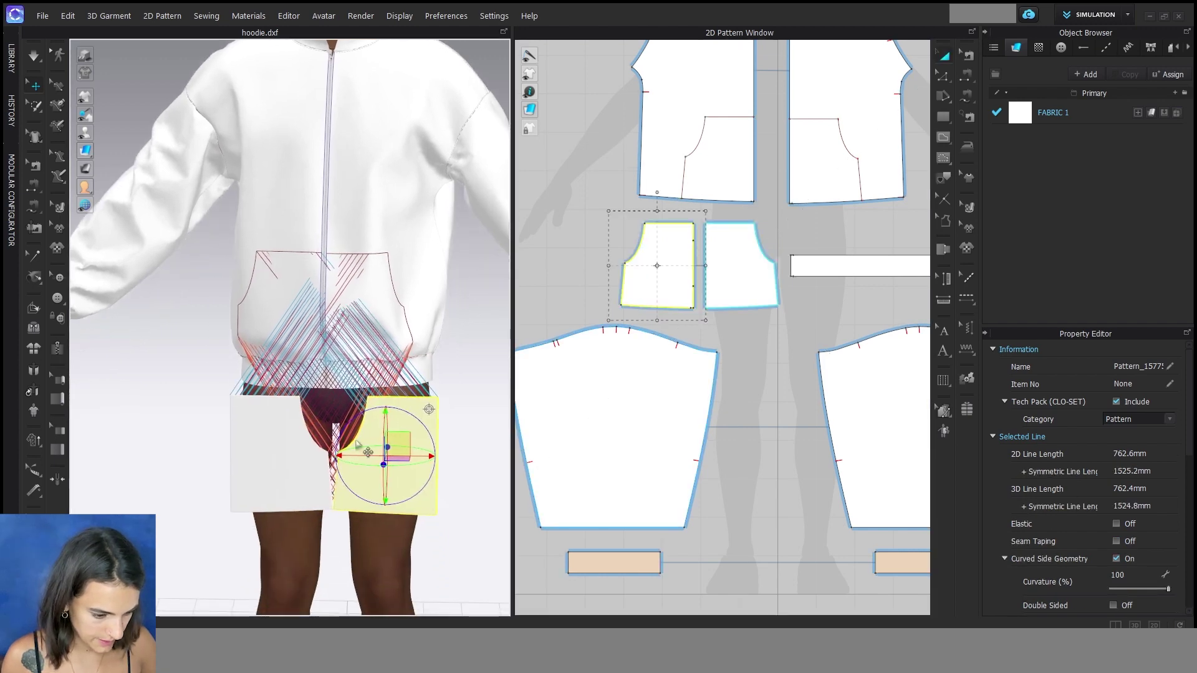
{"action": "scroll", "coordinate": [378, 464], "scroll_direction": "down", "scroll_amount": 2}
{"action": "scroll", "coordinate": [374, 455], "scroll_direction": "up", "scroll_amount": 3}
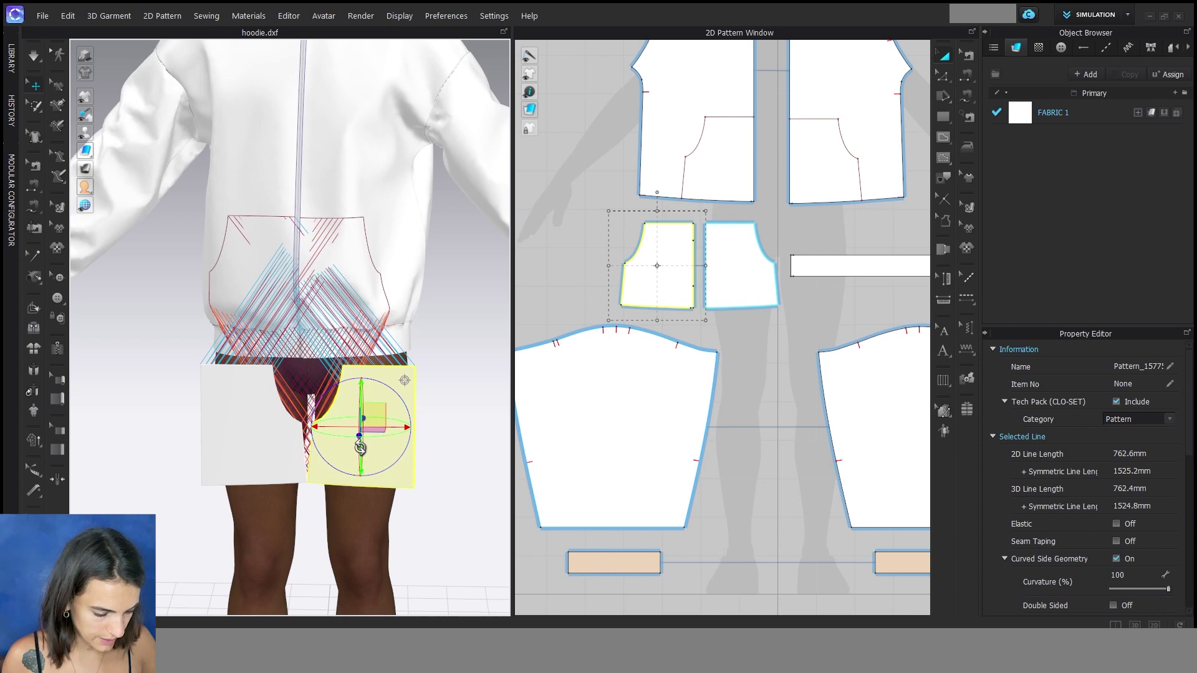
{"action": "right_click_drag", "start_coordinate": [382, 408], "coordinate": [383, 420]}
{"action": "right_click", "coordinate": [382, 419]}
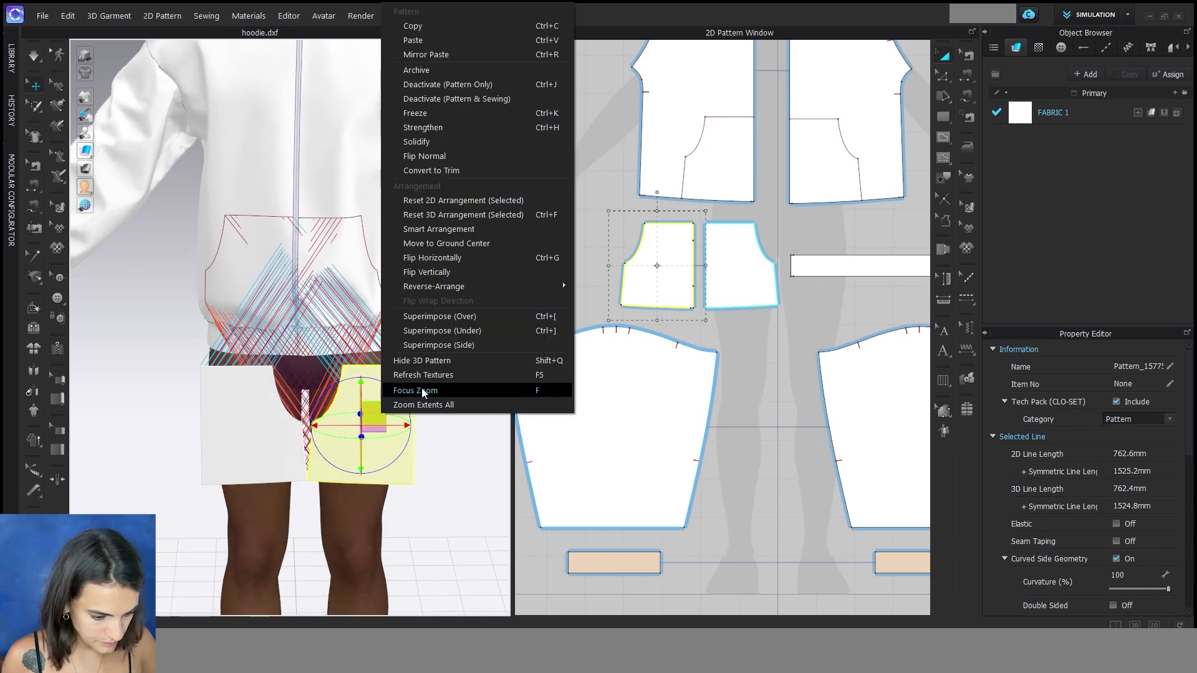
{"action": "left_click", "coordinate": [435, 316]}
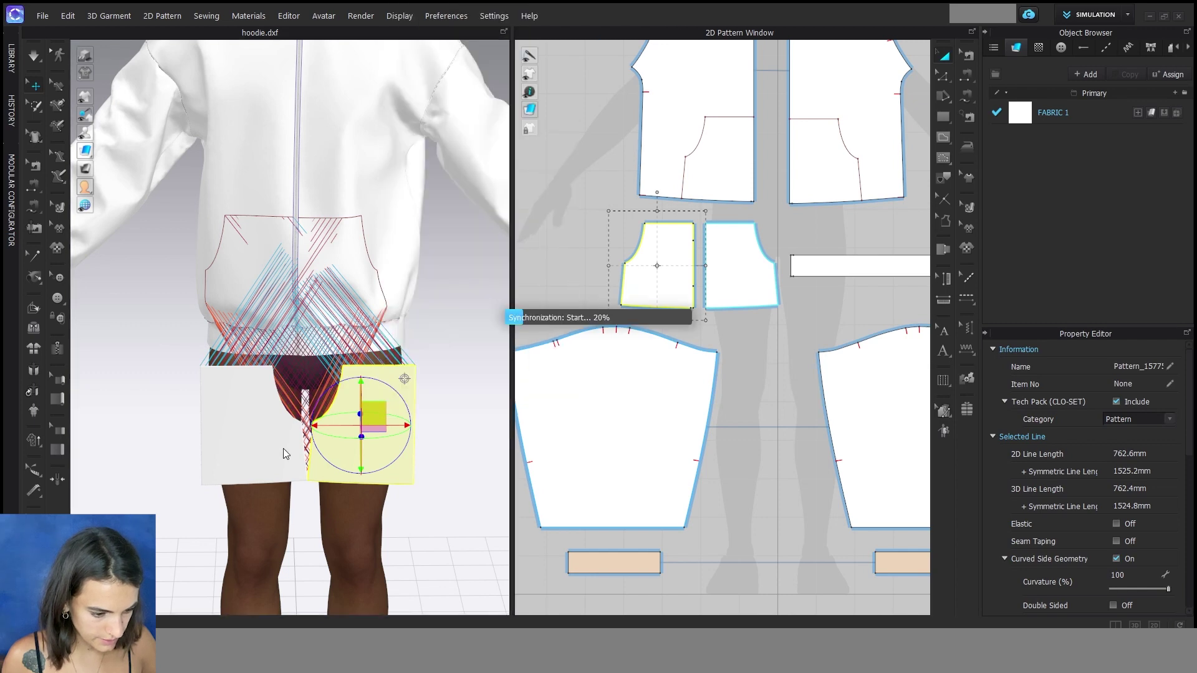
{"action": "left_click", "coordinate": [248, 444]}
{"action": "right_click", "coordinate": [248, 445]}
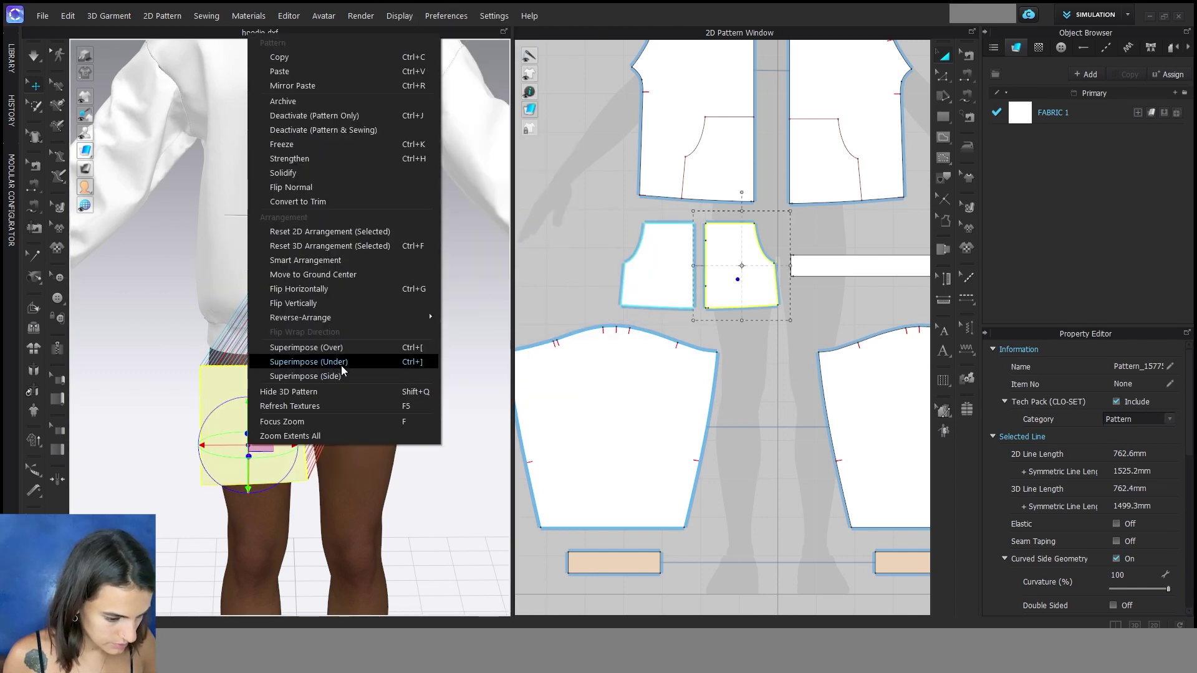
{"action": "left_click", "coordinate": [336, 348]}
{"action": "scroll", "coordinate": [382, 409], "scroll_direction": "down", "scroll_amount": 5}
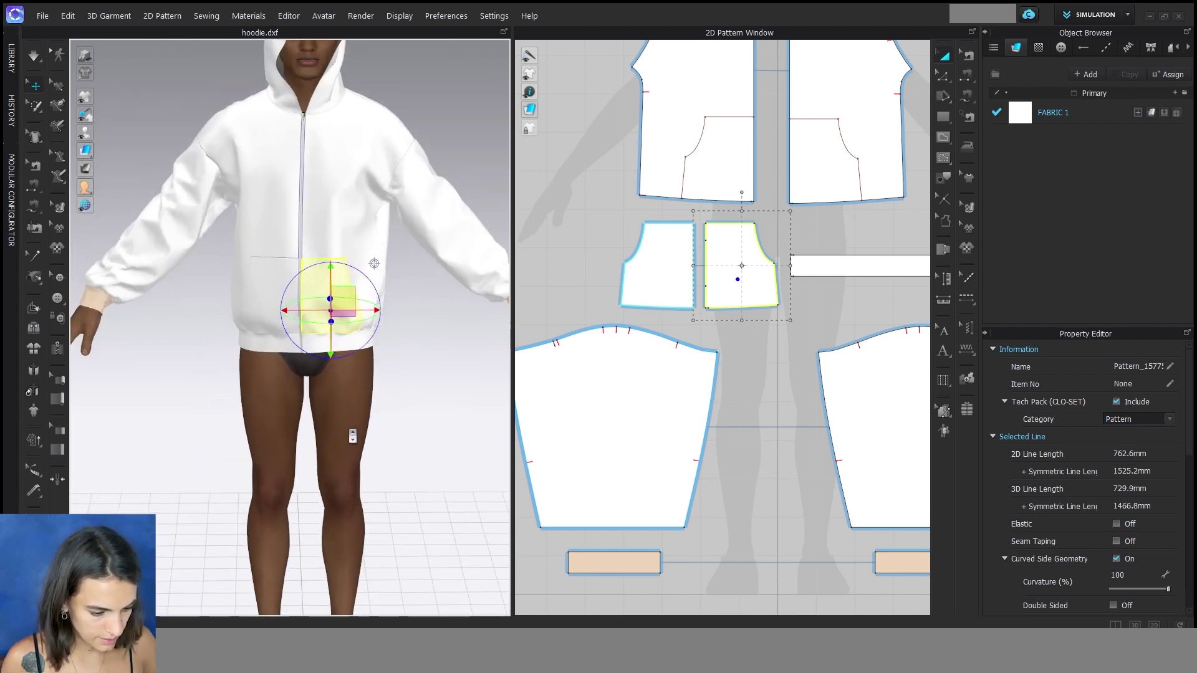
{"action": "scroll", "coordinate": [353, 436], "scroll_direction": "up", "scroll_amount": 2}
{"action": "right_click_drag", "start_coordinate": [356, 454], "coordinate": [363, 459]}
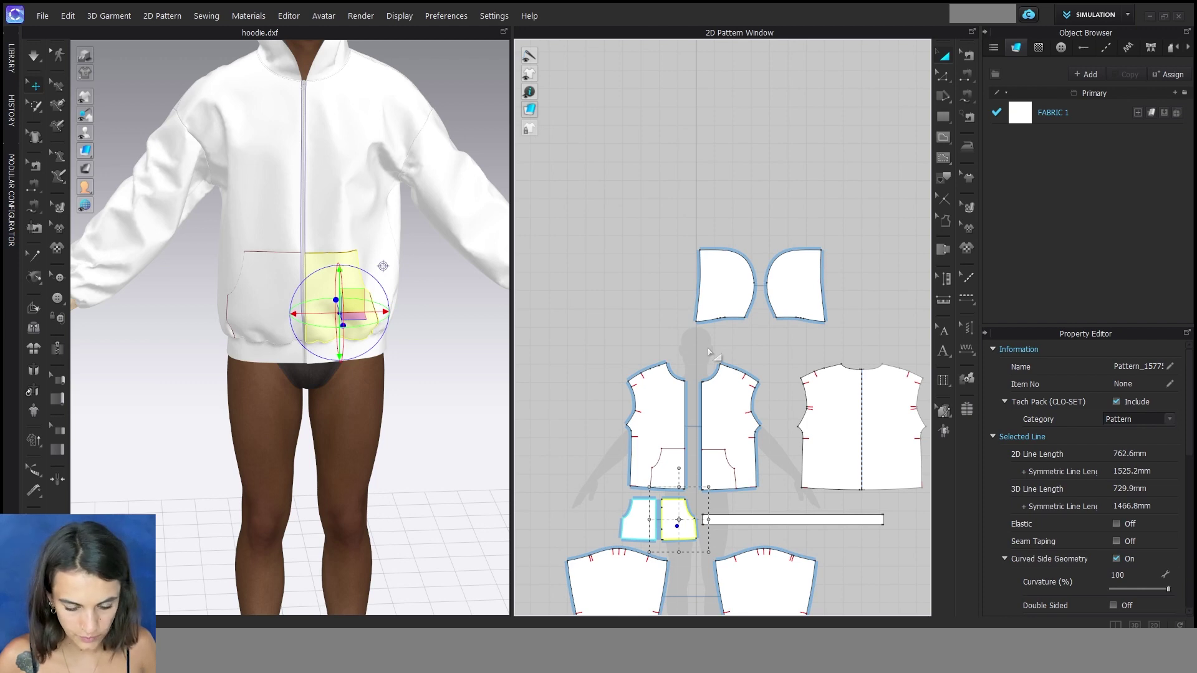
- Offset the hood's front edge inward by 40 mm as a single internal line
{"action": "key", "text": "z"}
{"action": "left_click", "coordinate": [703, 301]}
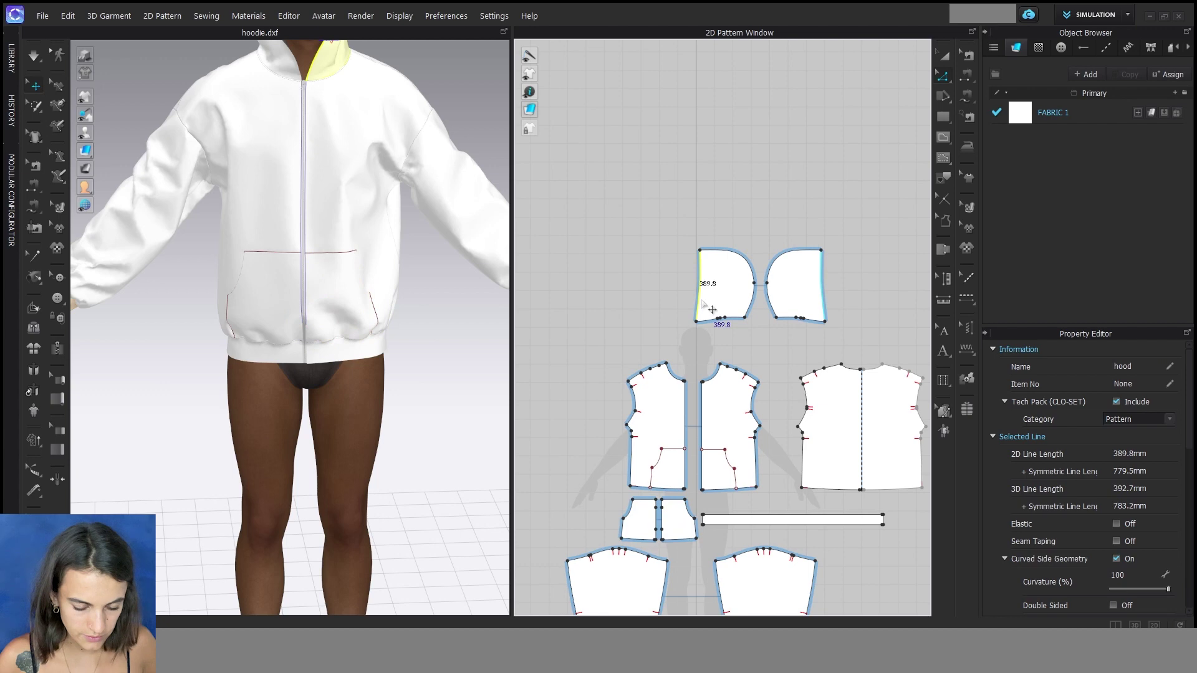
{"action": "right_click", "coordinate": [698, 304]}
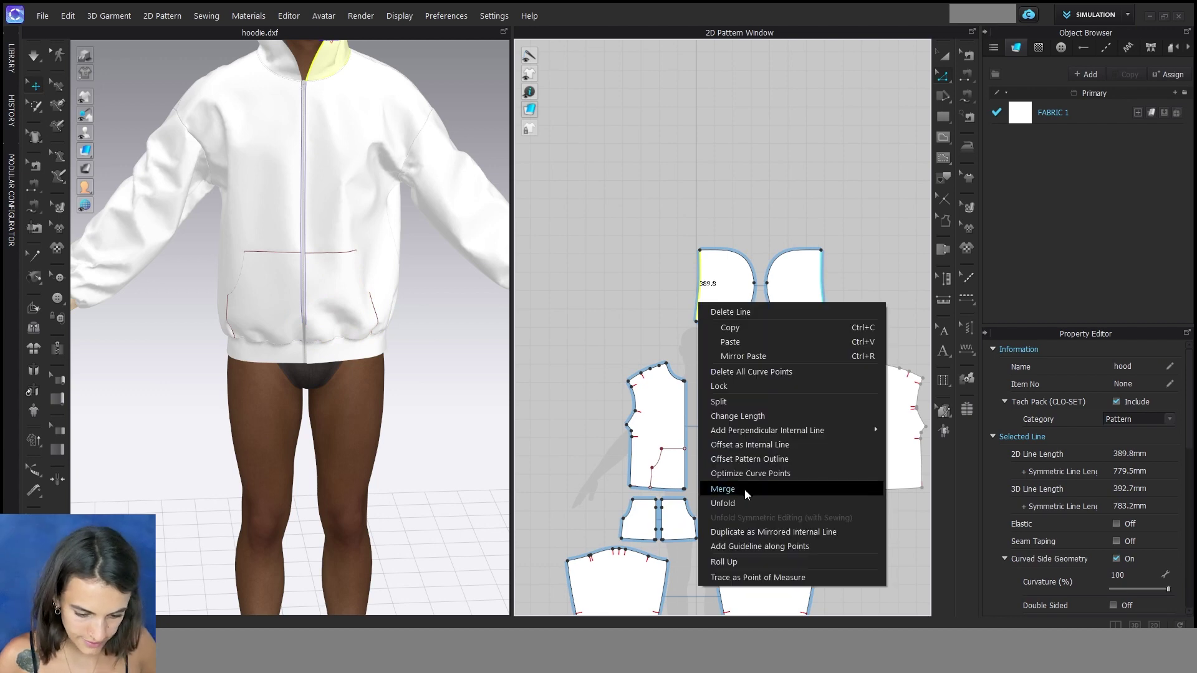
{"action": "left_click", "coordinate": [751, 445]}
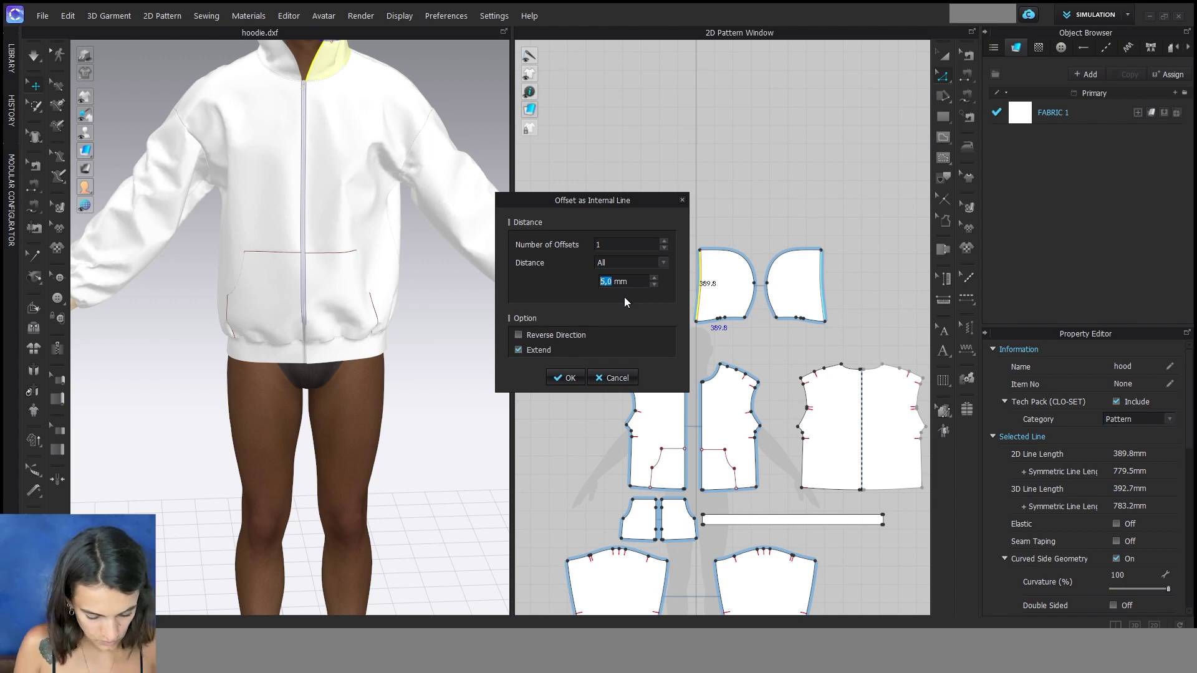
{"action": "type", "text": "40"}
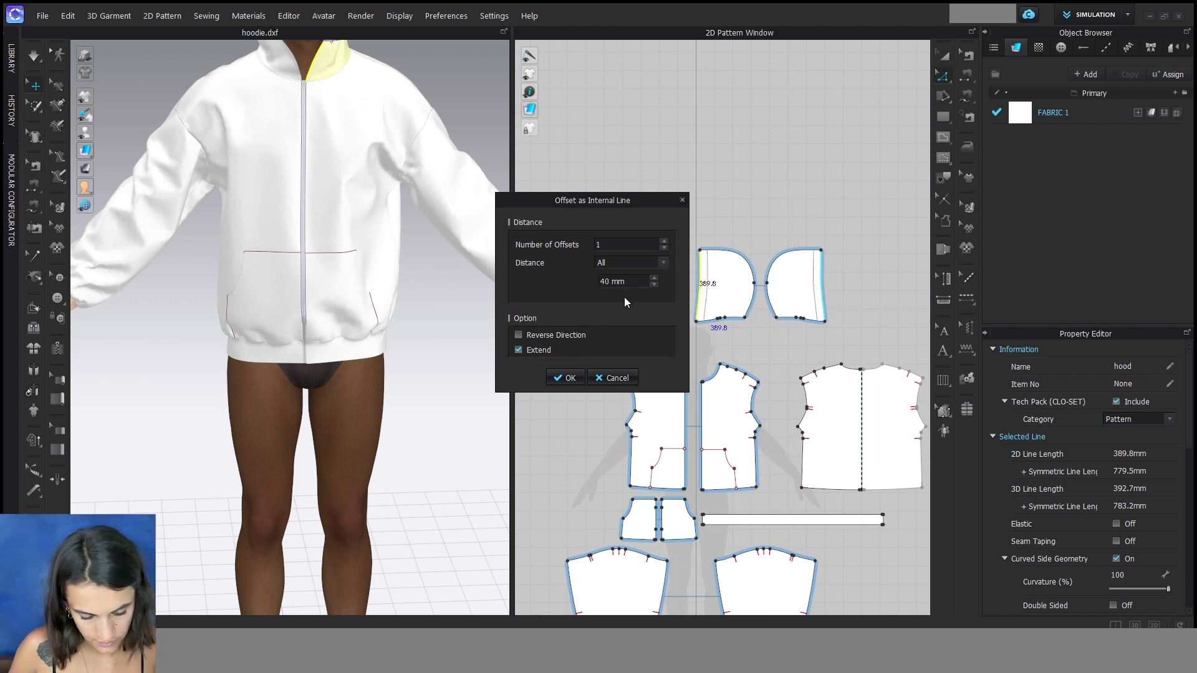
{"action": "left_click", "coordinate": [573, 378]}
- Trace the strip between the hood's front edge and its internal line as a separate pattern and place it beside the hood
{"action": "scroll", "coordinate": [710, 312], "scroll_direction": "up", "scroll_amount": 5}
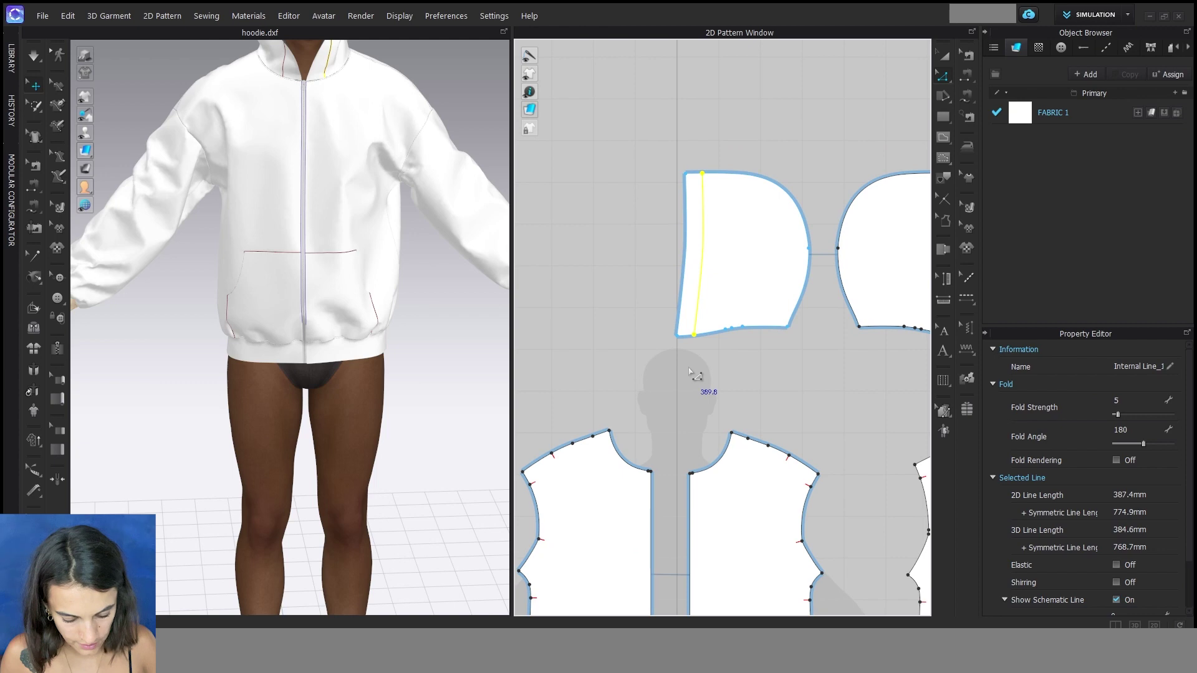
{"action": "key", "text": "i"}
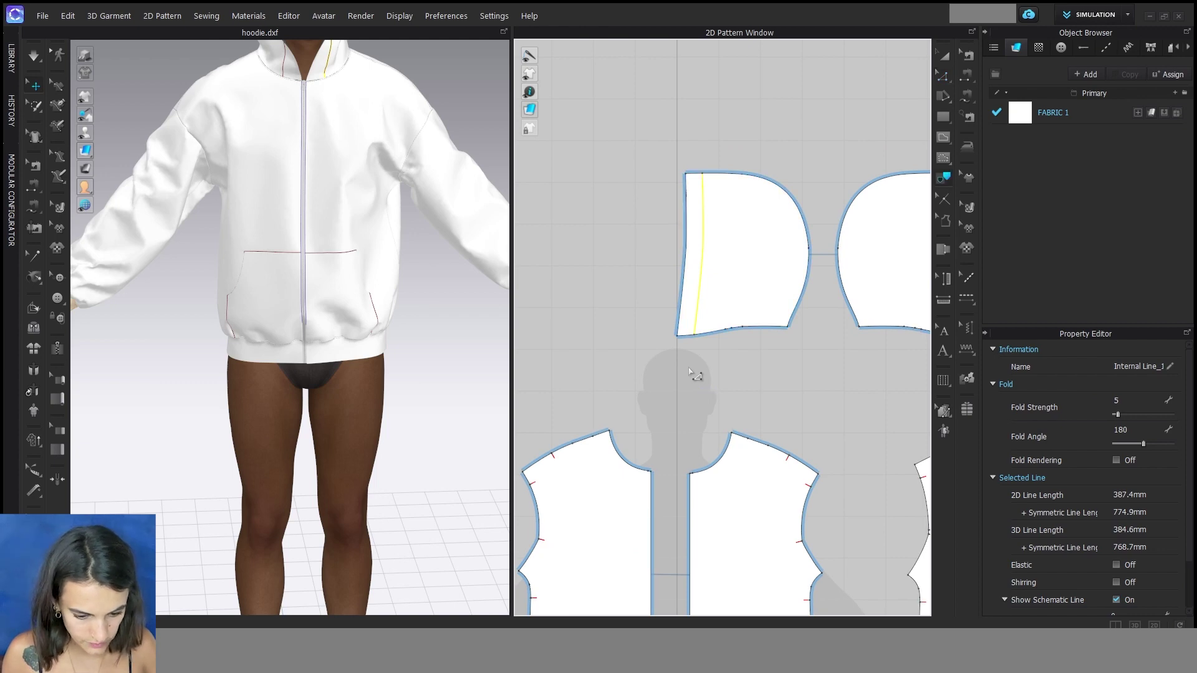
{"action": "left_click", "coordinate": [689, 333]}
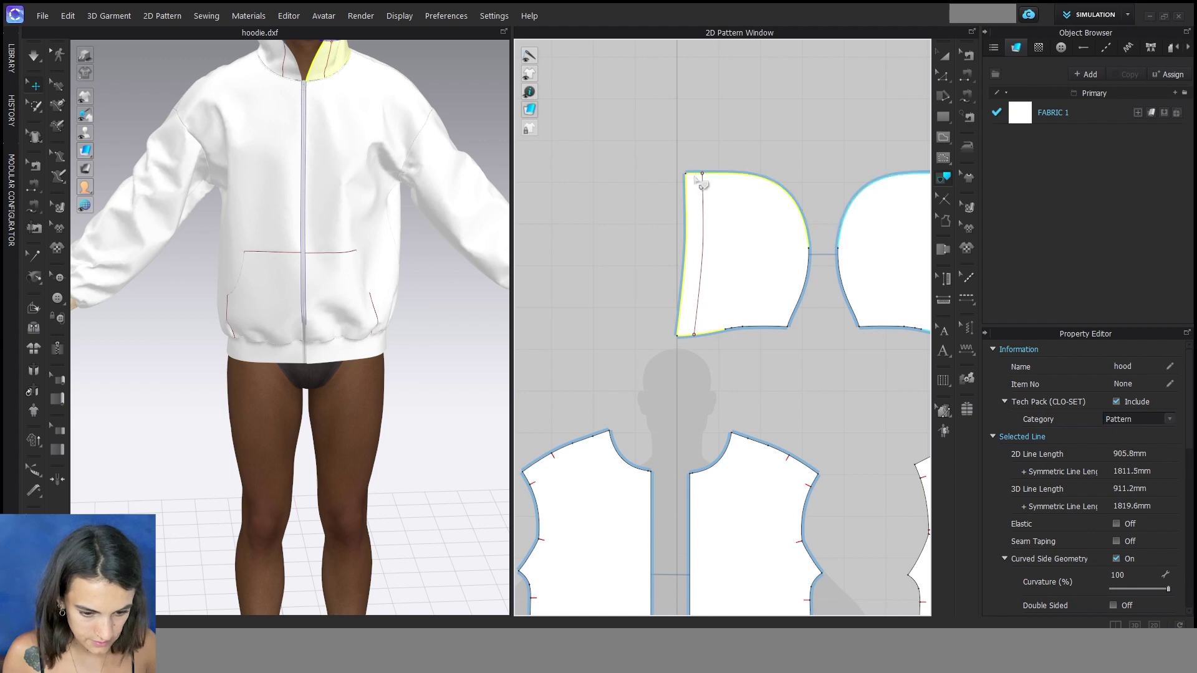
{"action": "left_click", "coordinate": [704, 199]}
{"action": "right_click", "coordinate": [705, 199]}
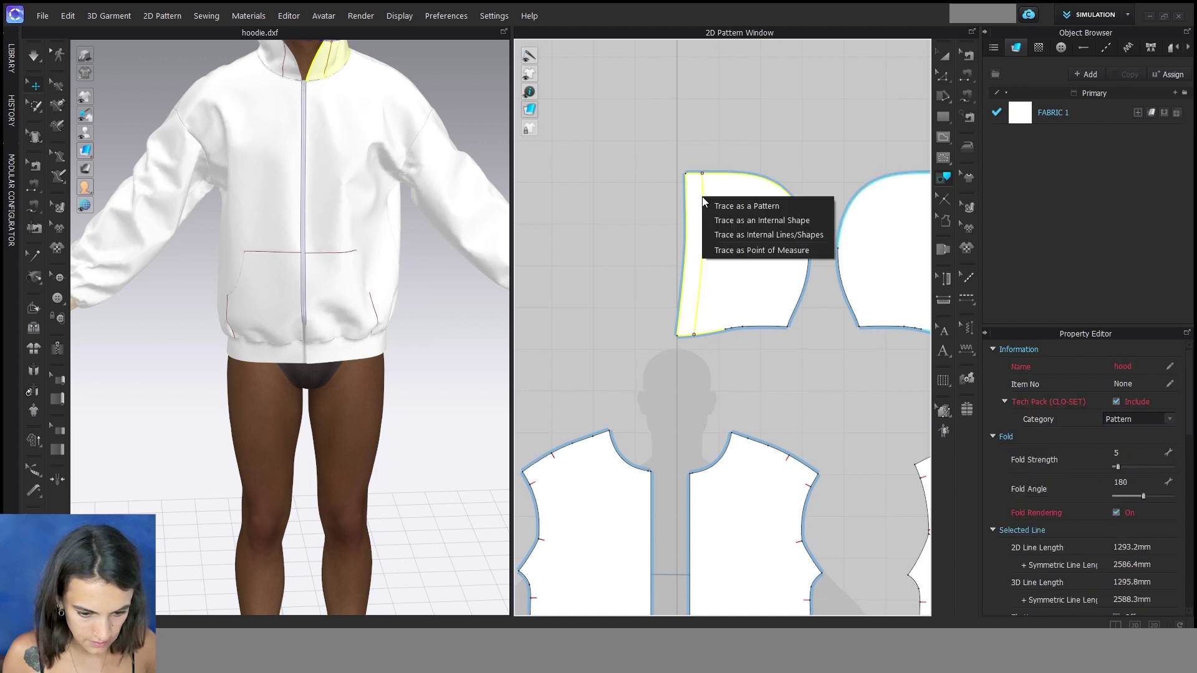
{"action": "left_click", "coordinate": [745, 205]}
{"action": "left_click", "coordinate": [656, 255]}
{"action": "scroll", "coordinate": [651, 312], "scroll_direction": "down", "scroll_amount": 4}
- Duplicate the hood facing strip as a mirrored, symmetric pattern and place it beside the opposite hood piece
{"action": "key", "text": "a"}
{"action": "right_click", "coordinate": [591, 361]}
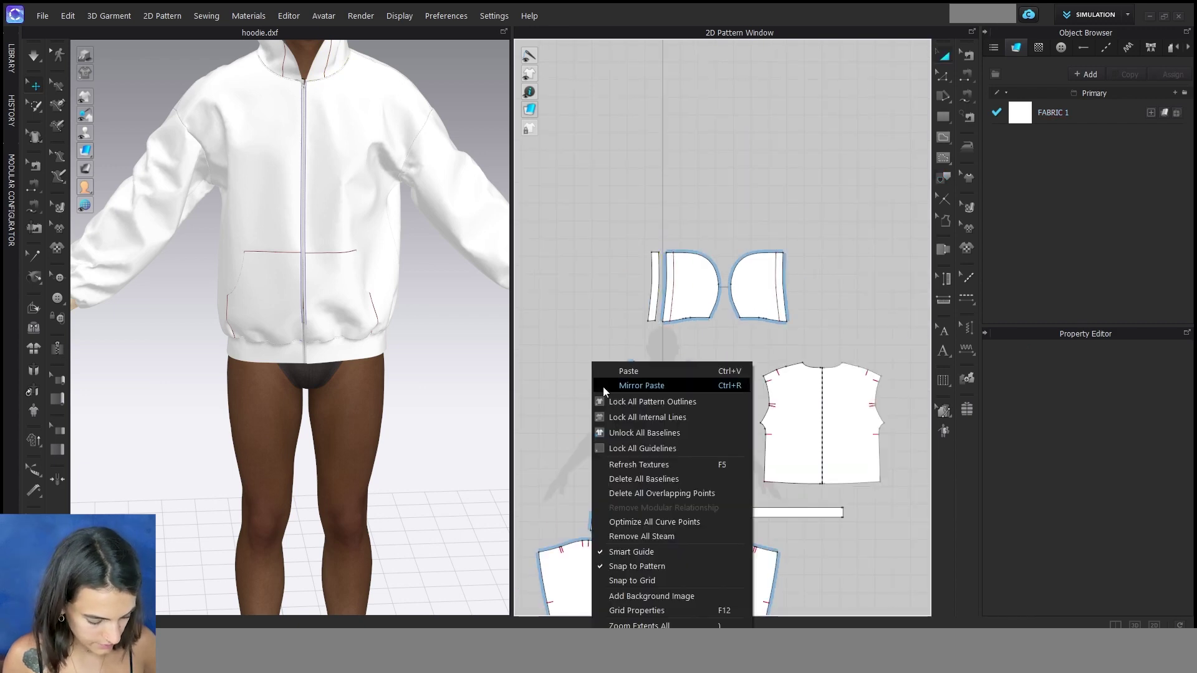
{"action": "left_click", "coordinate": [635, 327]}
{"action": "left_click", "coordinate": [648, 305]}
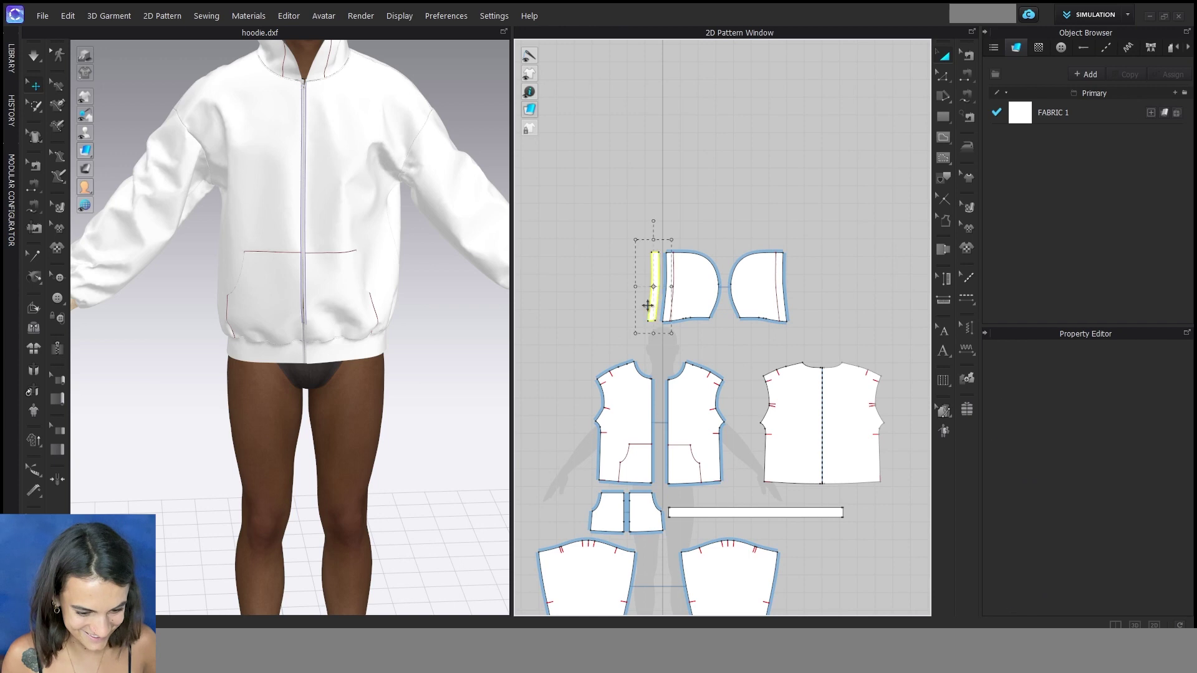
{"action": "key", "text": "ctrl+c"}
{"action": "key", "text": "ctrl+r"}
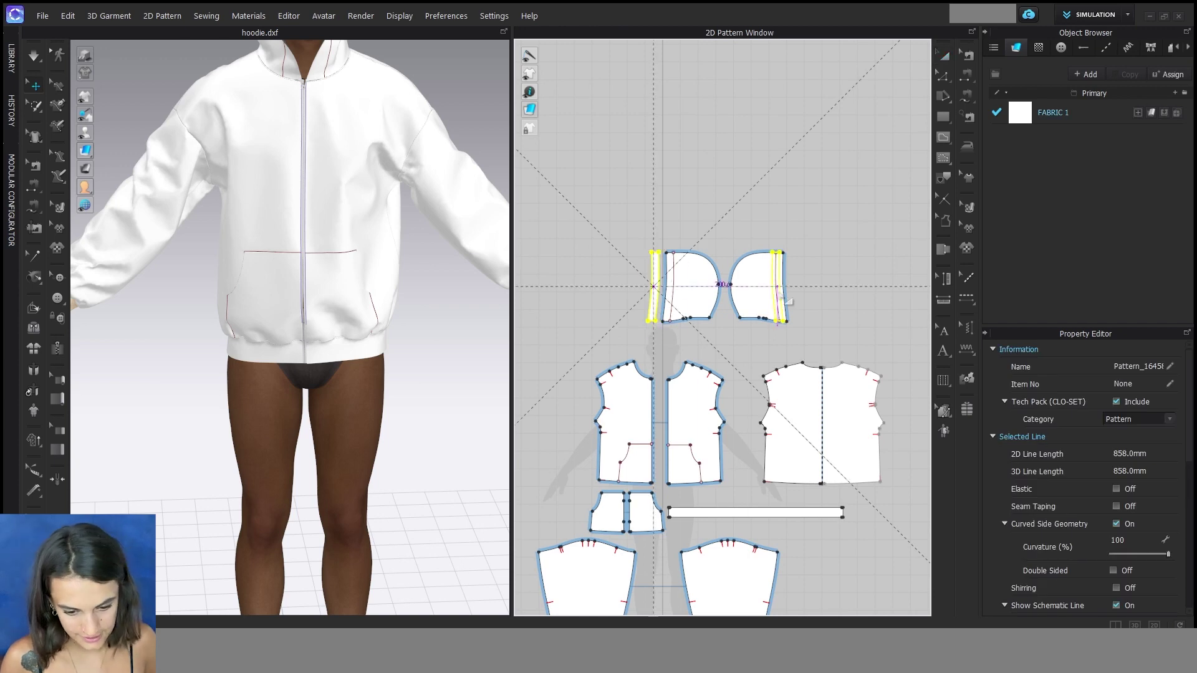
{"action": "left_click", "coordinate": [798, 298]}
{"action": "left_click", "coordinate": [751, 354]}
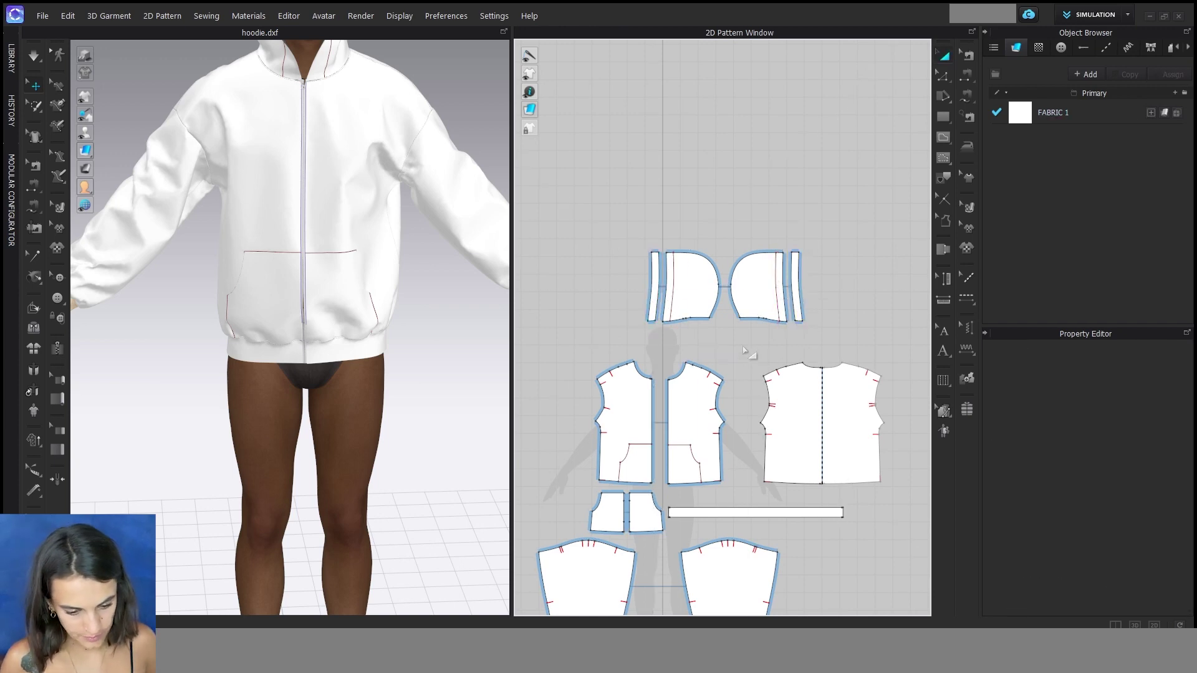
- Unfold the hood facing strip across its short top edge to join both mirrored halves into one long piece
{"action": "scroll", "coordinate": [356, 291], "scroll_direction": "down", "scroll_amount": 4}
{"action": "middle_click_drag", "start_coordinate": [363, 282], "coordinate": [353, 377]}
{"action": "scroll", "coordinate": [352, 375], "scroll_direction": "up", "scroll_amount": 3}
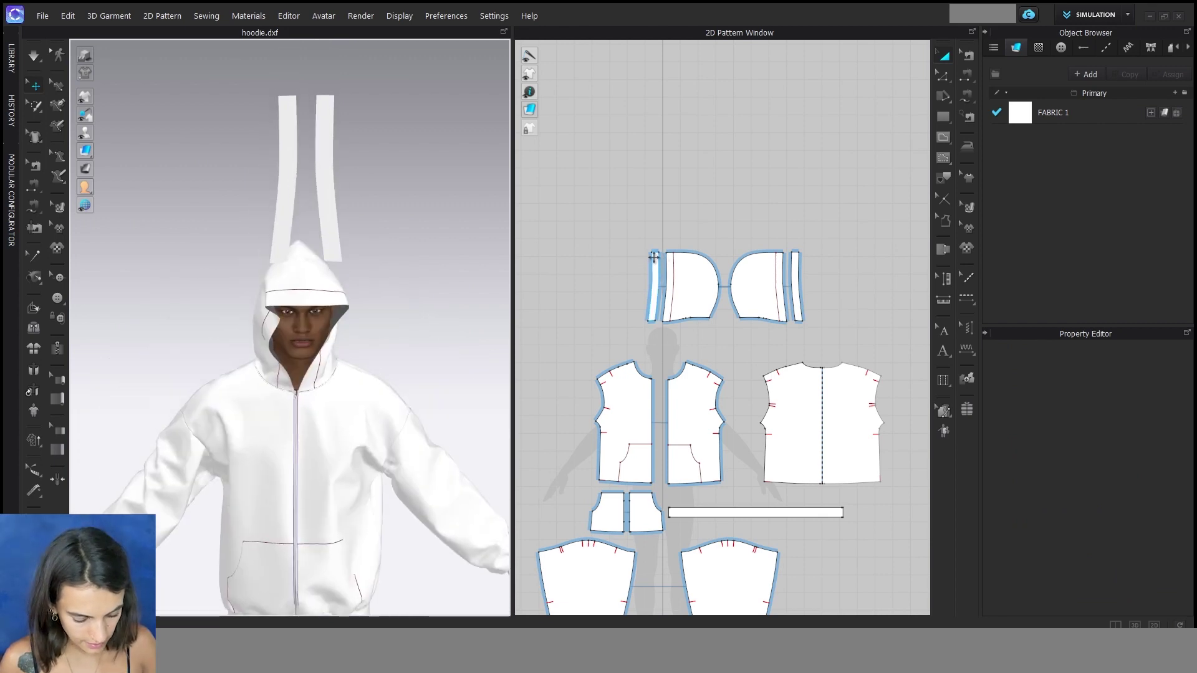
{"action": "key", "text": "z"}
{"action": "scroll", "coordinate": [653, 257], "scroll_direction": "up", "scroll_amount": 3}
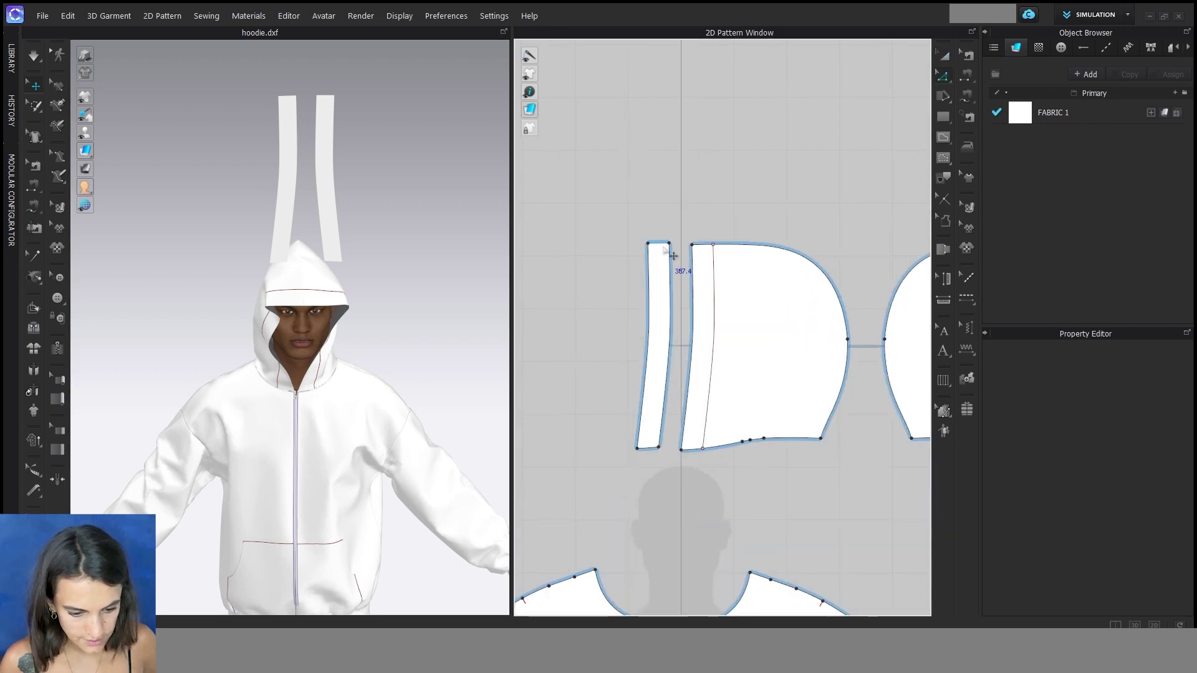
{"action": "left_click", "coordinate": [658, 243]}
{"action": "scroll", "coordinate": [651, 259], "scroll_direction": "down", "scroll_amount": 5}
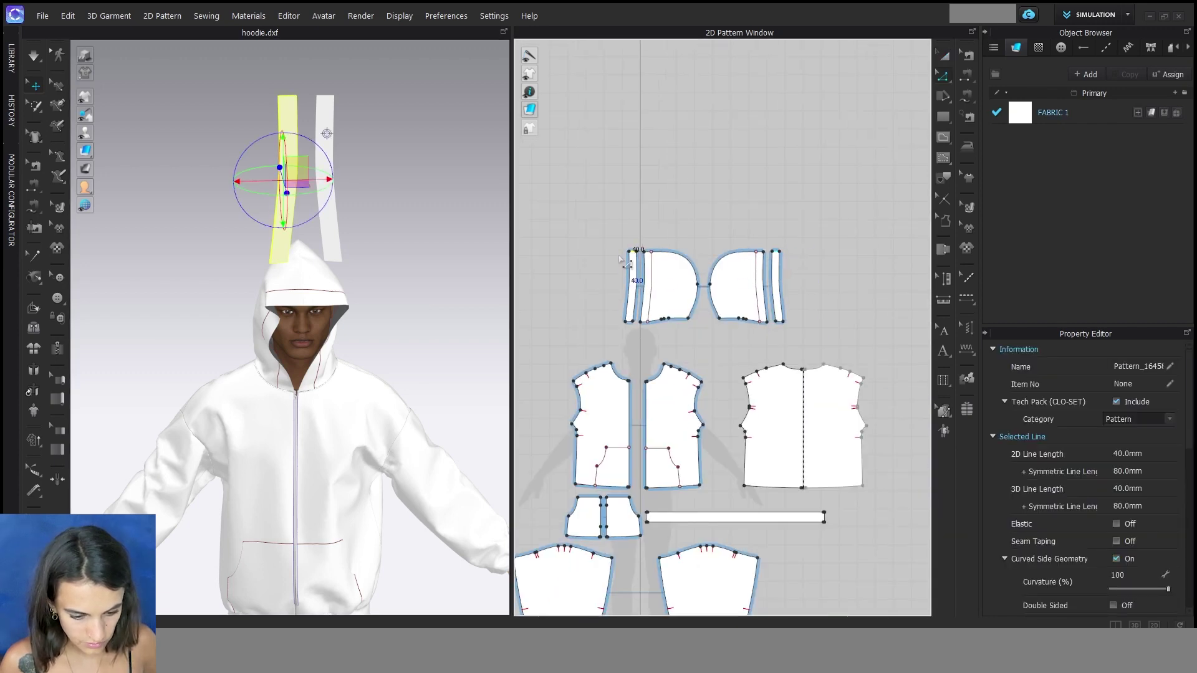
{"action": "scroll", "coordinate": [629, 262], "scroll_direction": "up", "scroll_amount": 5}
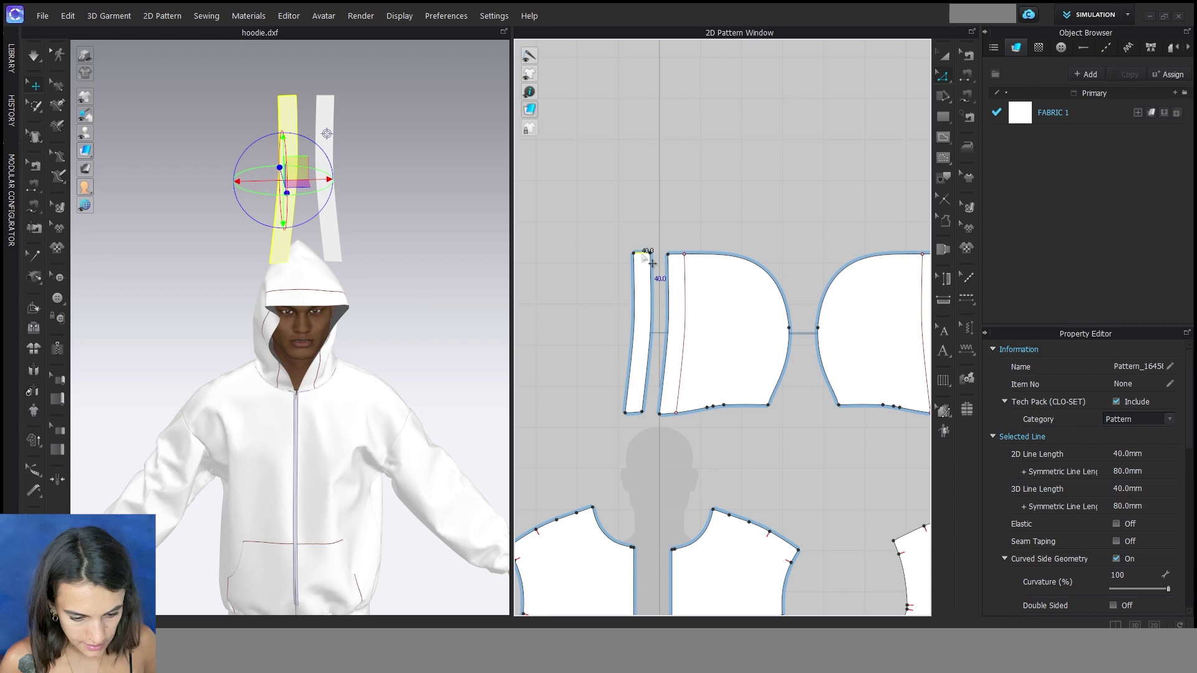
{"action": "right_click", "coordinate": [643, 256]}
{"action": "left_click", "coordinate": [697, 443]}
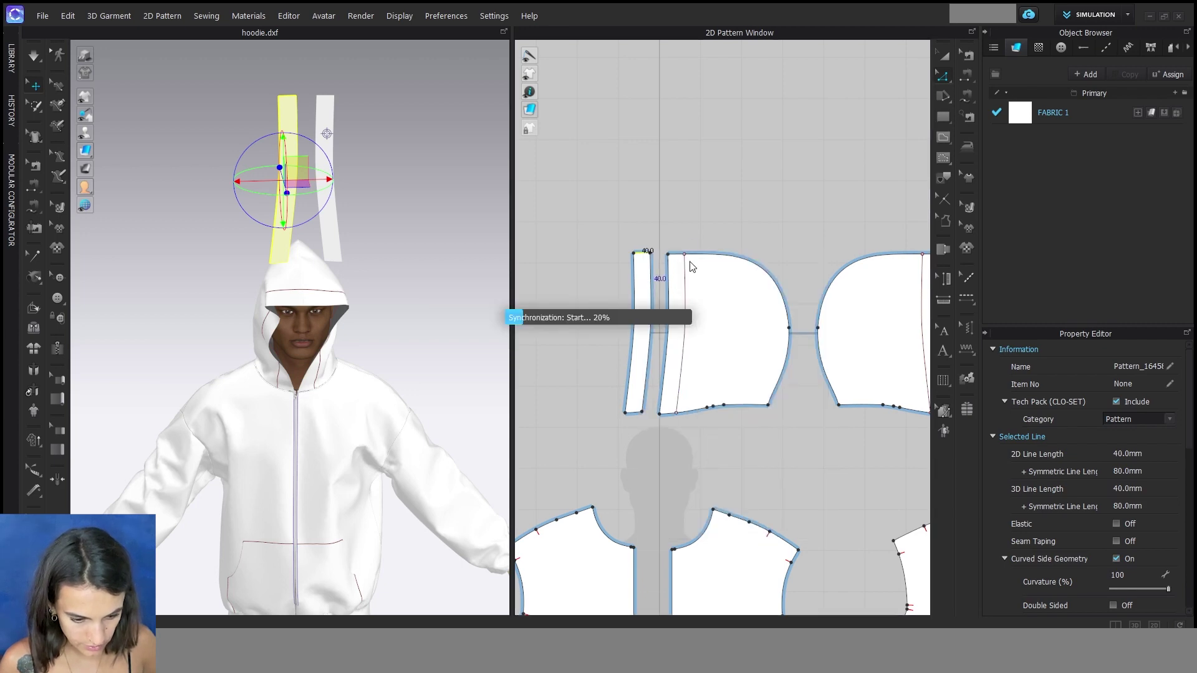
{"action": "scroll", "coordinate": [693, 247], "scroll_direction": "down", "scroll_amount": 5}
{"action": "scroll", "coordinate": [665, 278], "scroll_direction": "up", "scroll_amount": 2}
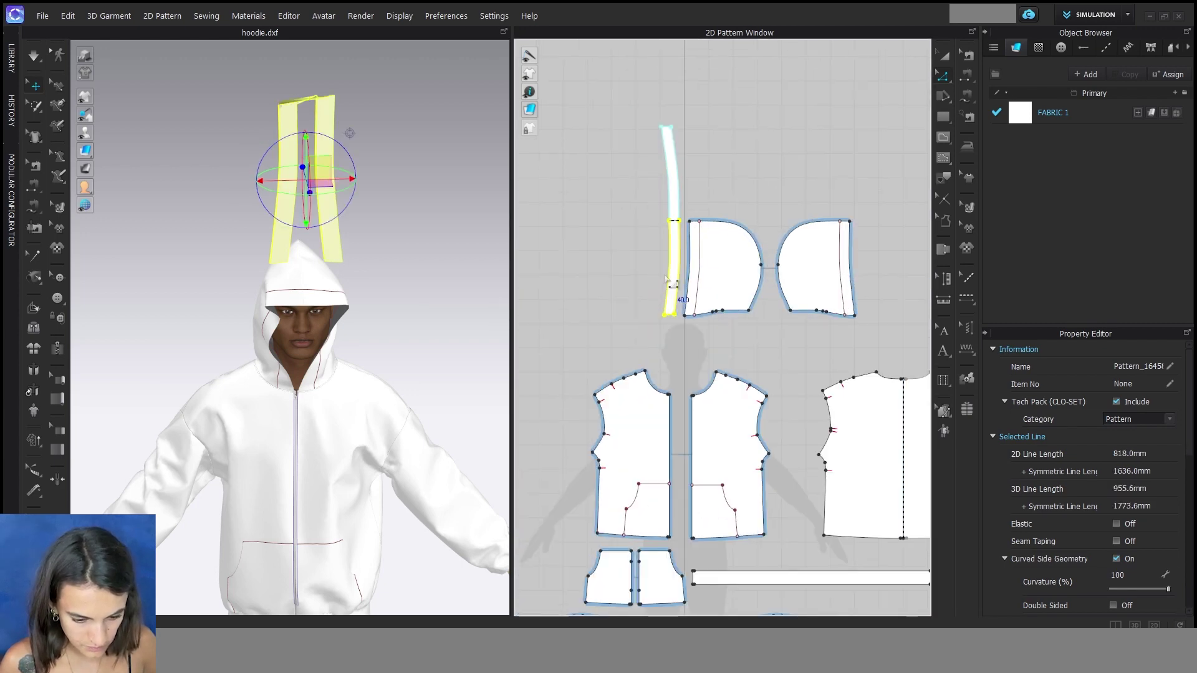
- Segment-sew the facing strip's outer edge to the hood's front edge and its inner edge to the hood's internal line
{"action": "key", "text": "n"}
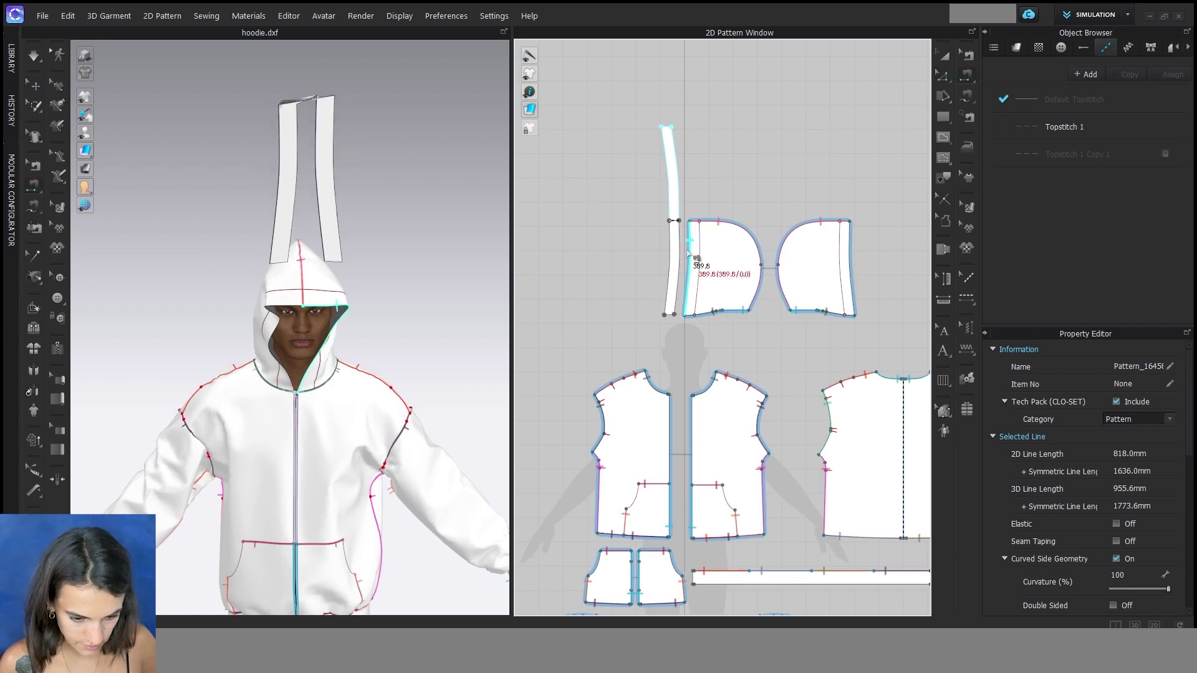
{"action": "left_click", "coordinate": [688, 255]}
{"action": "left_click", "coordinate": [668, 255]}
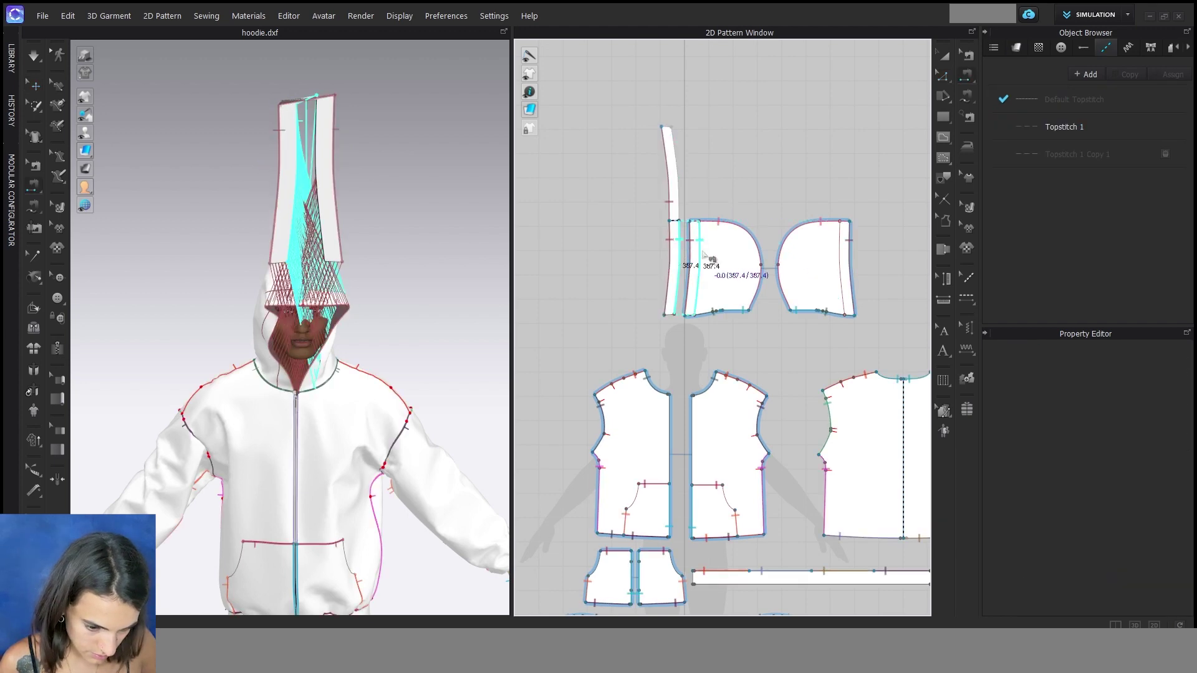
{"action": "left_click", "coordinate": [688, 257]}
{"action": "scroll", "coordinate": [673, 330], "scroll_direction": "up", "scroll_amount": 3}
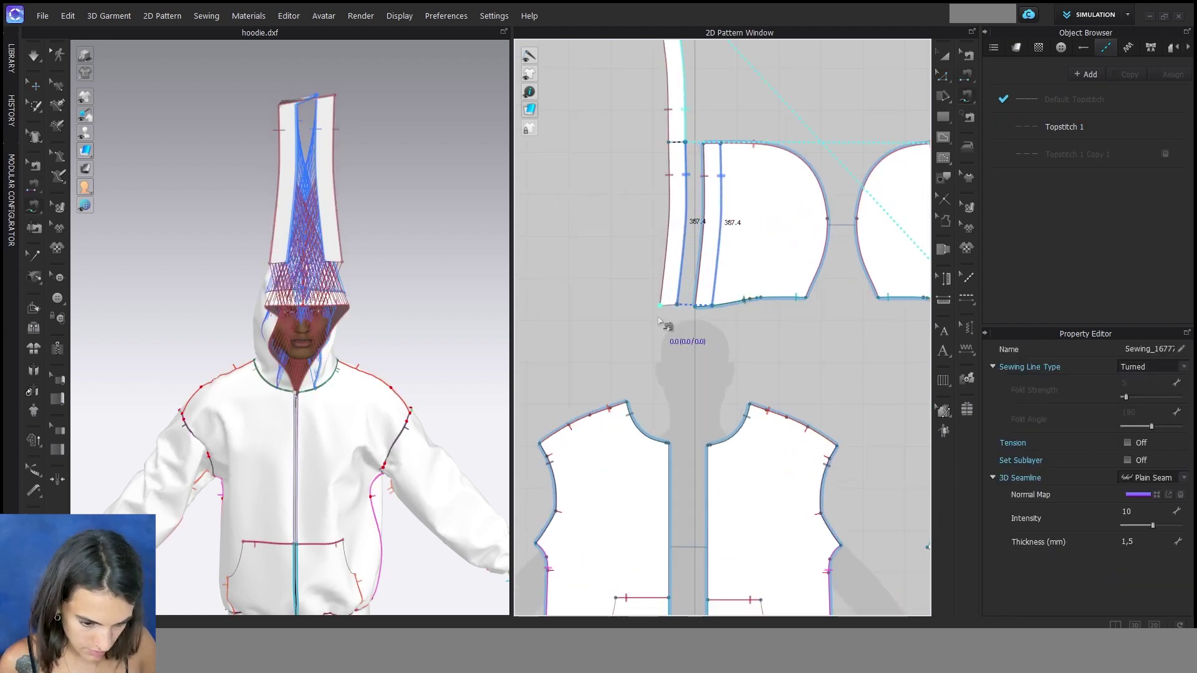
- Free-sew the facing strip's bottom end to the hood's neckline up to the internal line and set the sewing line type to Turned
{"action": "key", "text": "m"}
{"action": "left_click", "coordinate": [660, 305]}
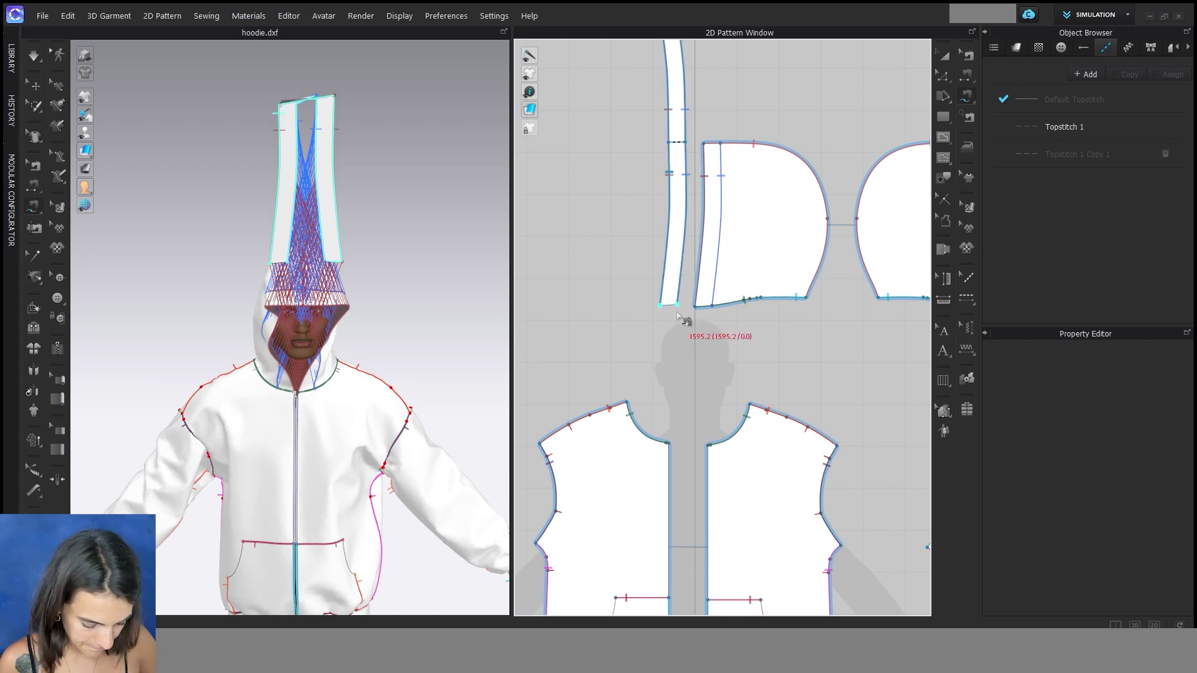
{"action": "left_click", "coordinate": [660, 310]}
{"action": "left_click", "coordinate": [677, 307]}
{"action": "left_click", "coordinate": [696, 311]}
{"action": "left_click", "coordinate": [696, 306]}
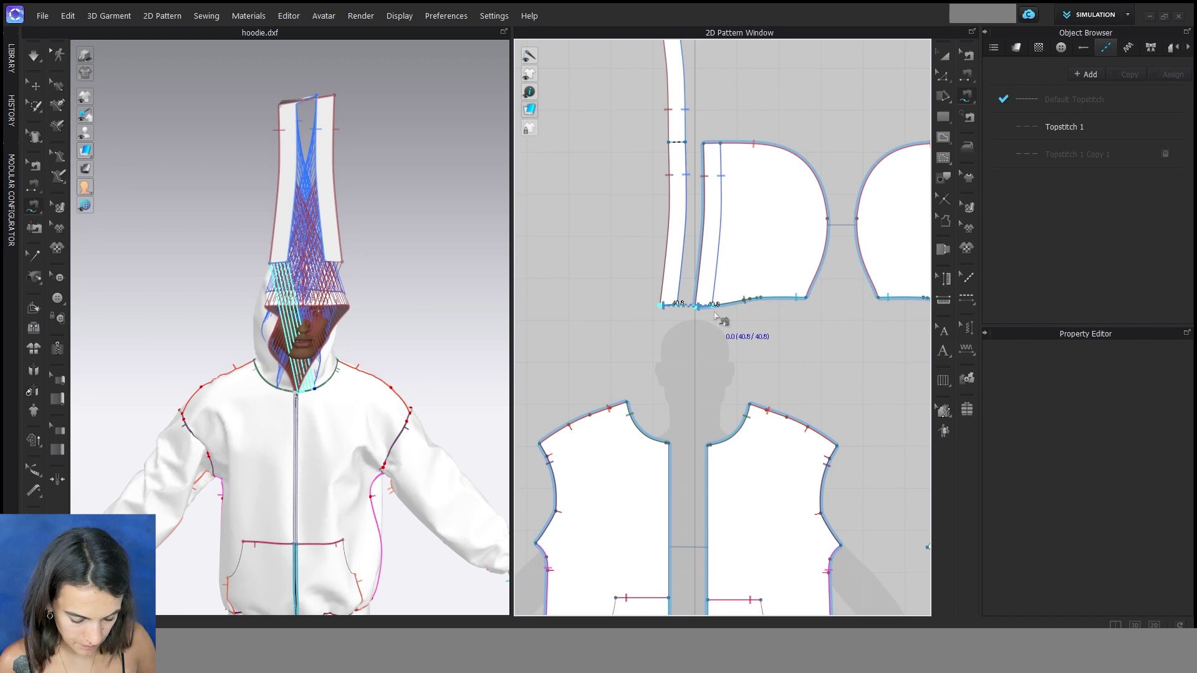
{"action": "left_click", "coordinate": [723, 305]}
{"action": "left_click", "coordinate": [1133, 369]}
{"action": "left_click", "coordinate": [1140, 383]}
- Place the facing strip beneath the hood's front edge in 3D with Superimpose (Under)
{"action": "left_click", "coordinate": [944, 55]}
{"action": "scroll", "coordinate": [708, 231], "scroll_direction": "down", "scroll_amount": 5}
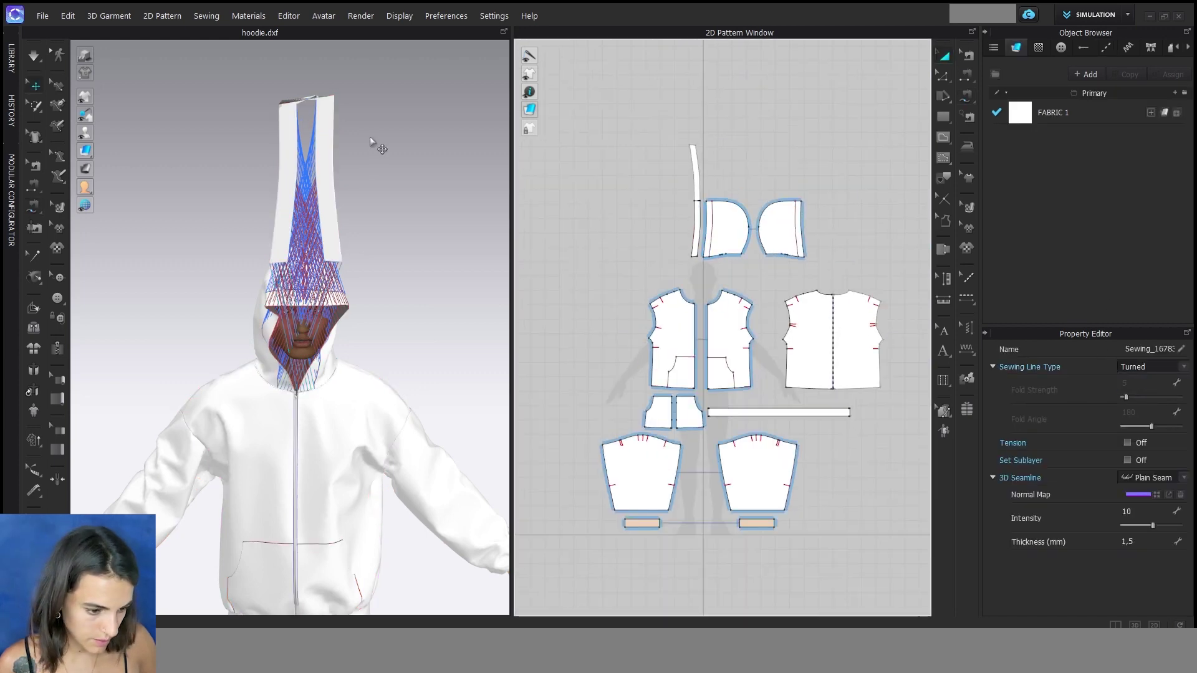
{"action": "left_click", "coordinate": [334, 195]}
{"action": "right_click", "coordinate": [324, 194]}
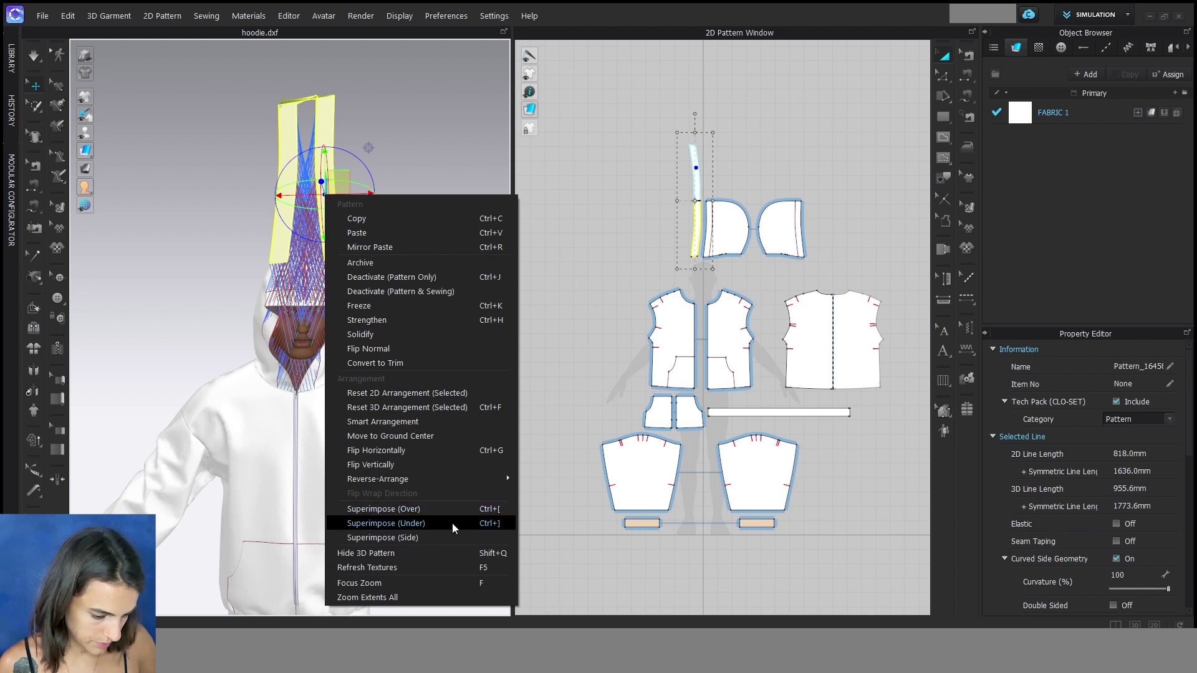
{"action": "left_click", "coordinate": [409, 526]}
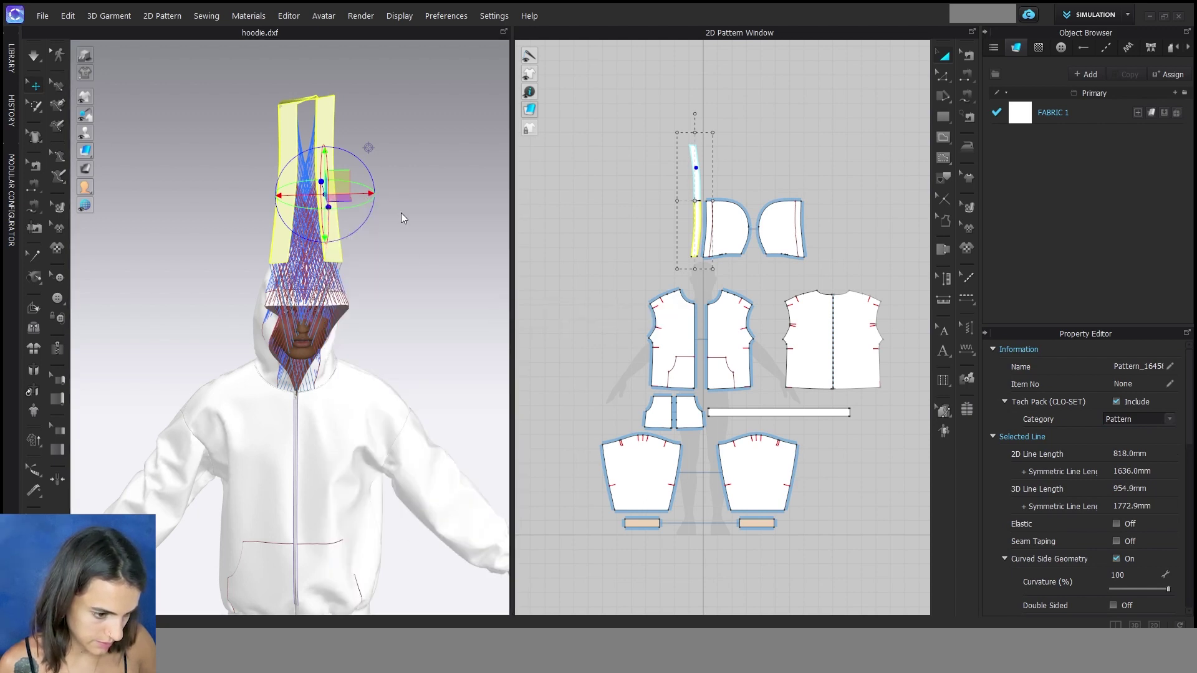
- Simulate the garment briefly to settle the facing strip inside the hood opening
{"action": "middle_click_drag", "start_coordinate": [404, 224], "coordinate": [417, 206]}
{"action": "scroll", "coordinate": [414, 150], "scroll_direction": "up", "scroll_amount": 5}
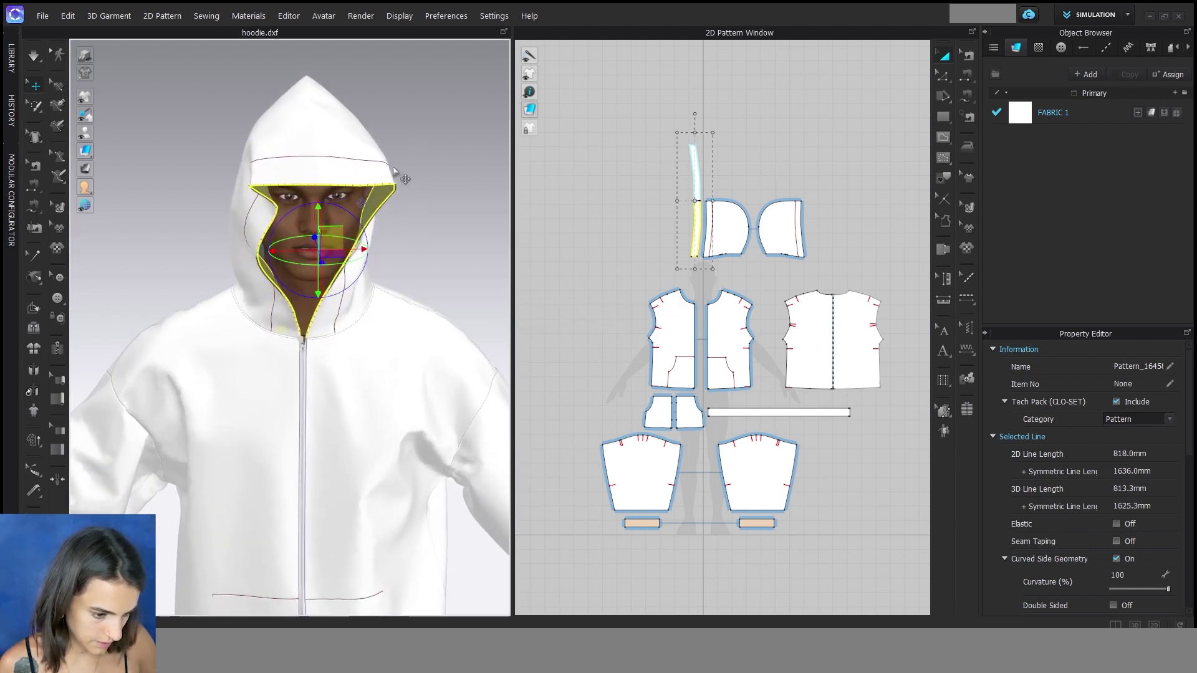
{"action": "right_click_drag", "start_coordinate": [401, 177], "coordinate": [442, 269]}
{"action": "key", "text": "space"}
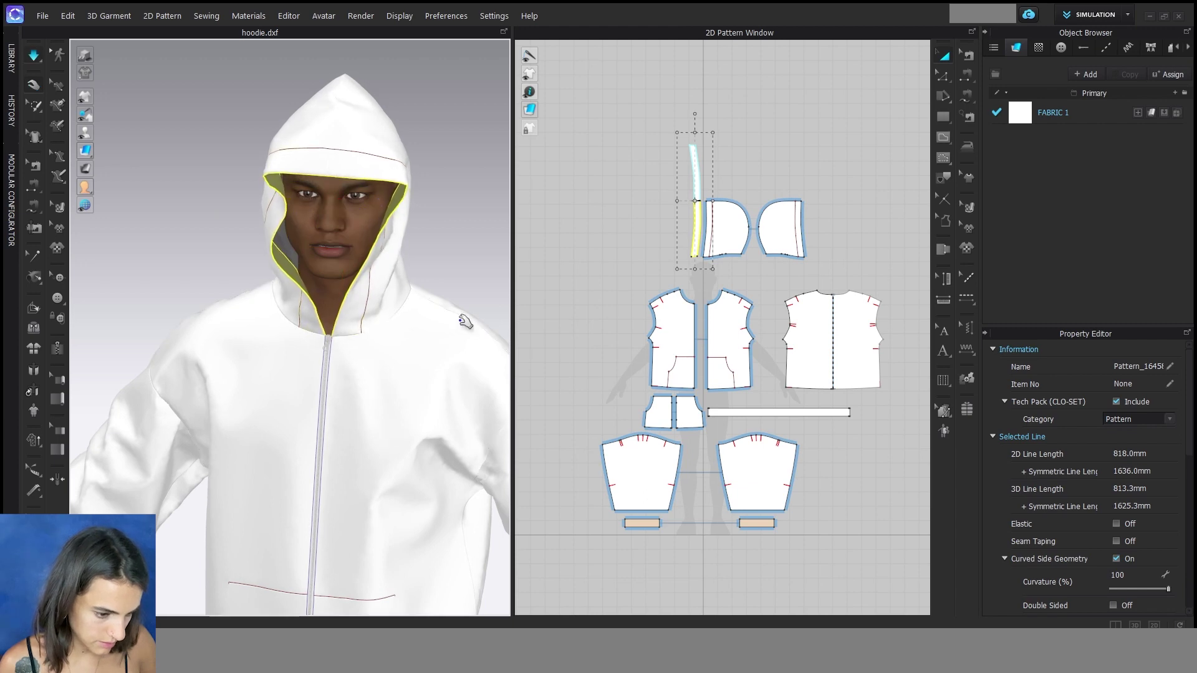
{"action": "key", "text": "space"}
- Hide the internal lines on the 3D garment and switch its surface display to a thick textured view
{"action": "mouse_move", "coordinate": [86, 93]}
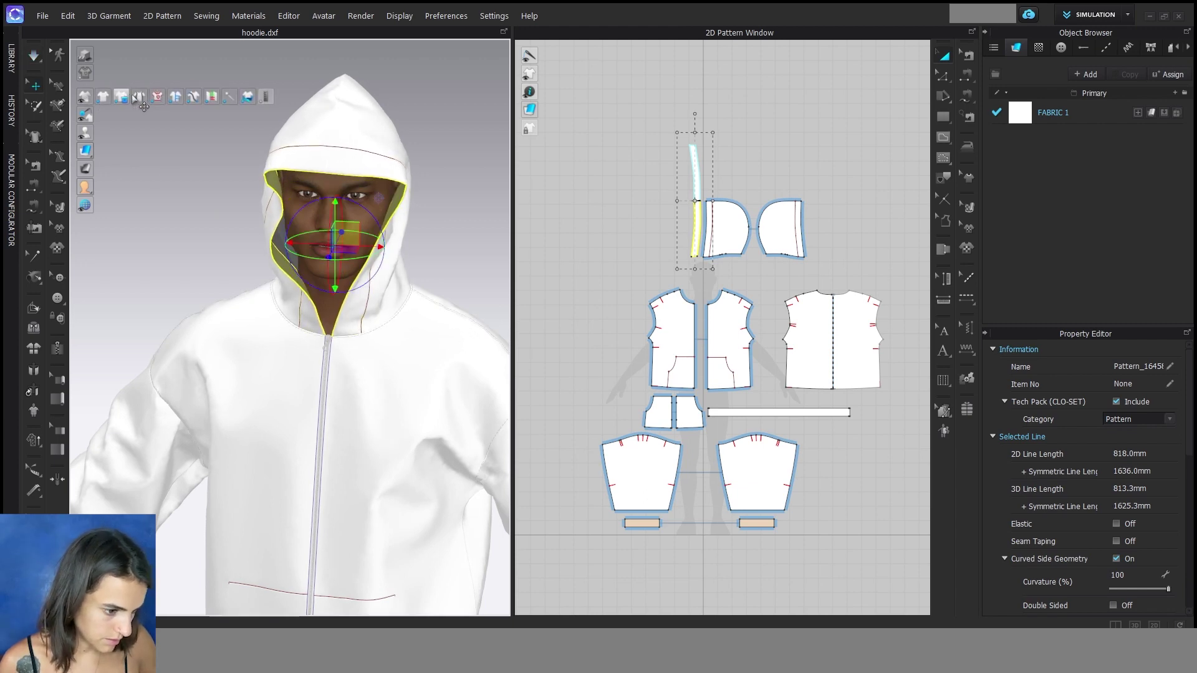
{"action": "left_click", "coordinate": [157, 96]}
{"action": "left_click", "coordinate": [175, 96]}
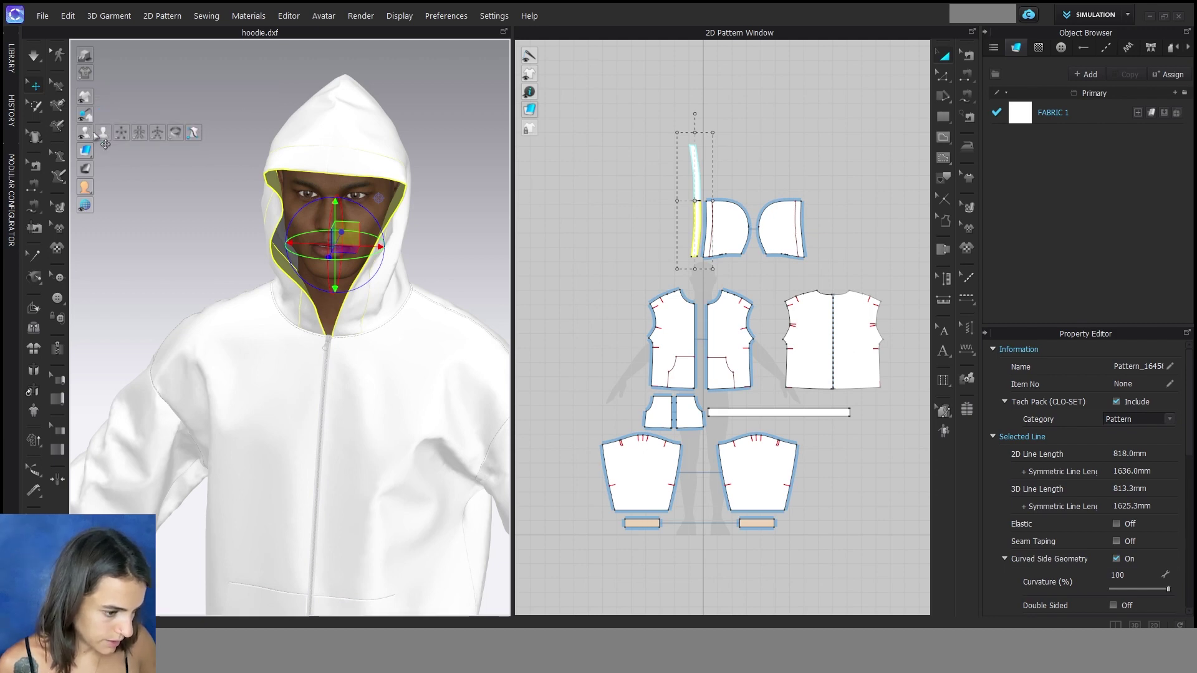
{"action": "left_click", "coordinate": [133, 114]}
{"action": "left_click", "coordinate": [176, 249]}
{"action": "scroll", "coordinate": [346, 150], "scroll_direction": "down", "scroll_amount": 6}
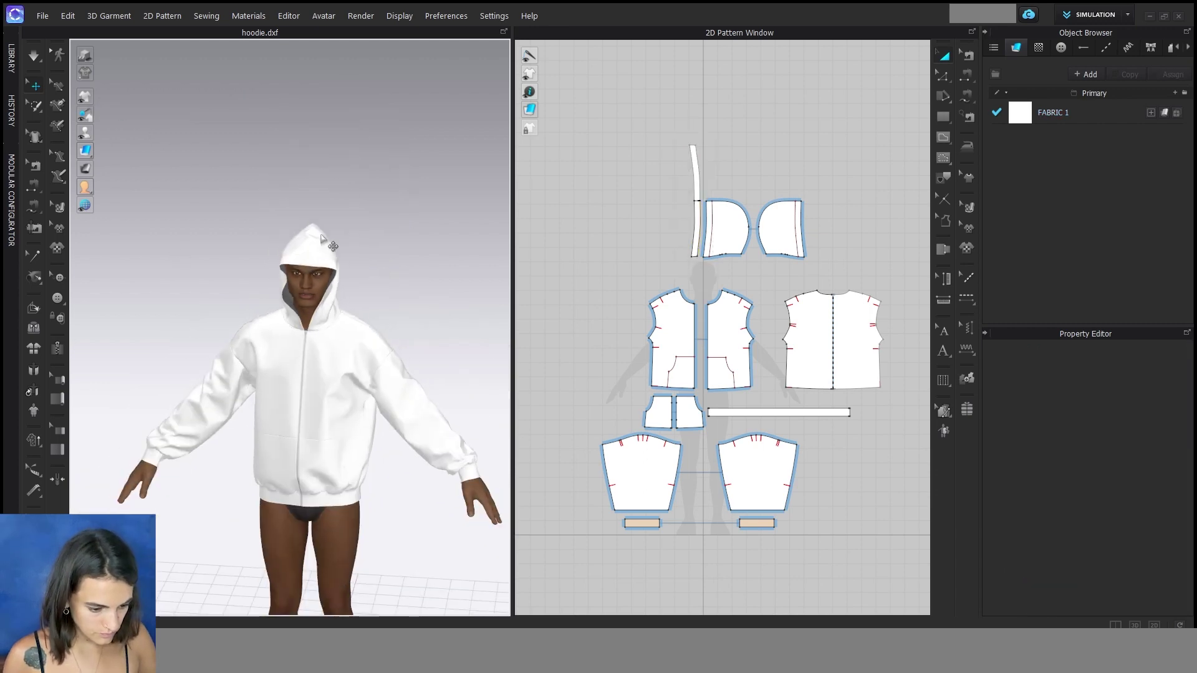
{"action": "middle_click_drag", "start_coordinate": [338, 184], "coordinate": [331, 149]}
{"action": "mouse_move", "coordinate": [87, 152]}
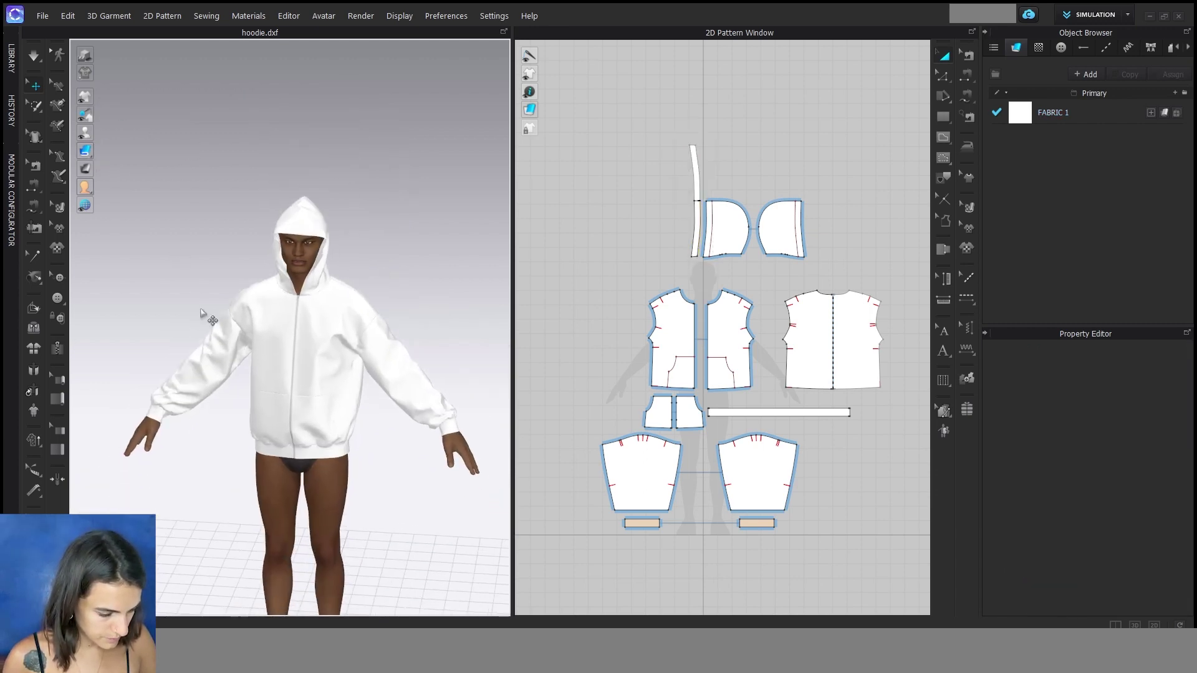
{"action": "scroll", "coordinate": [350, 321], "scroll_direction": "up", "scroll_amount": 5}
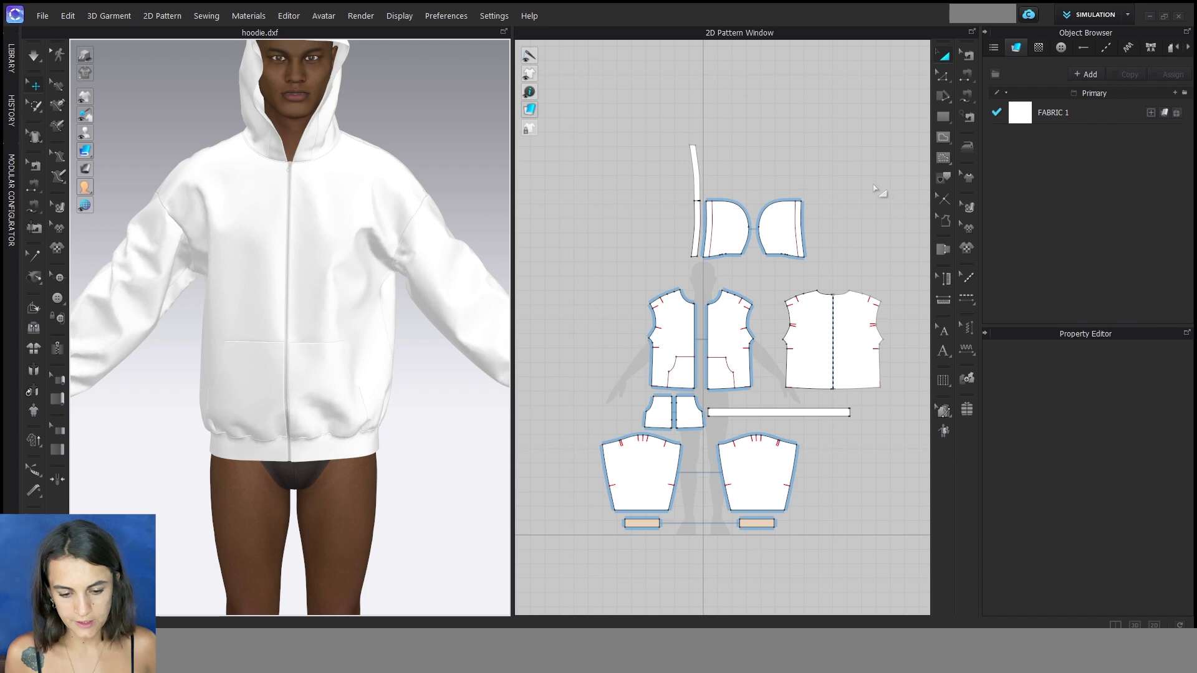
- Create a 500 x 500 mm rectangle pattern in the empty area above the hood pieces
{"action": "right_click_drag", "start_coordinate": [873, 188], "coordinate": [852, 248]}
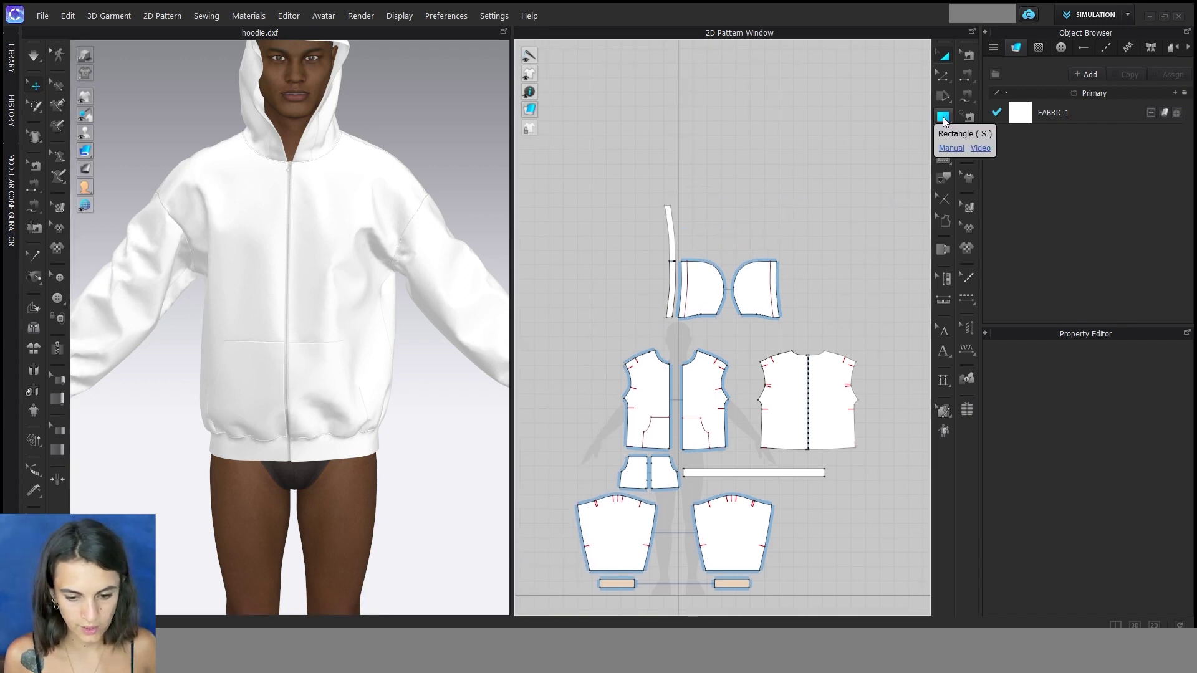
{"action": "left_click", "coordinate": [943, 123]}
{"action": "left_click", "coordinate": [760, 168]}
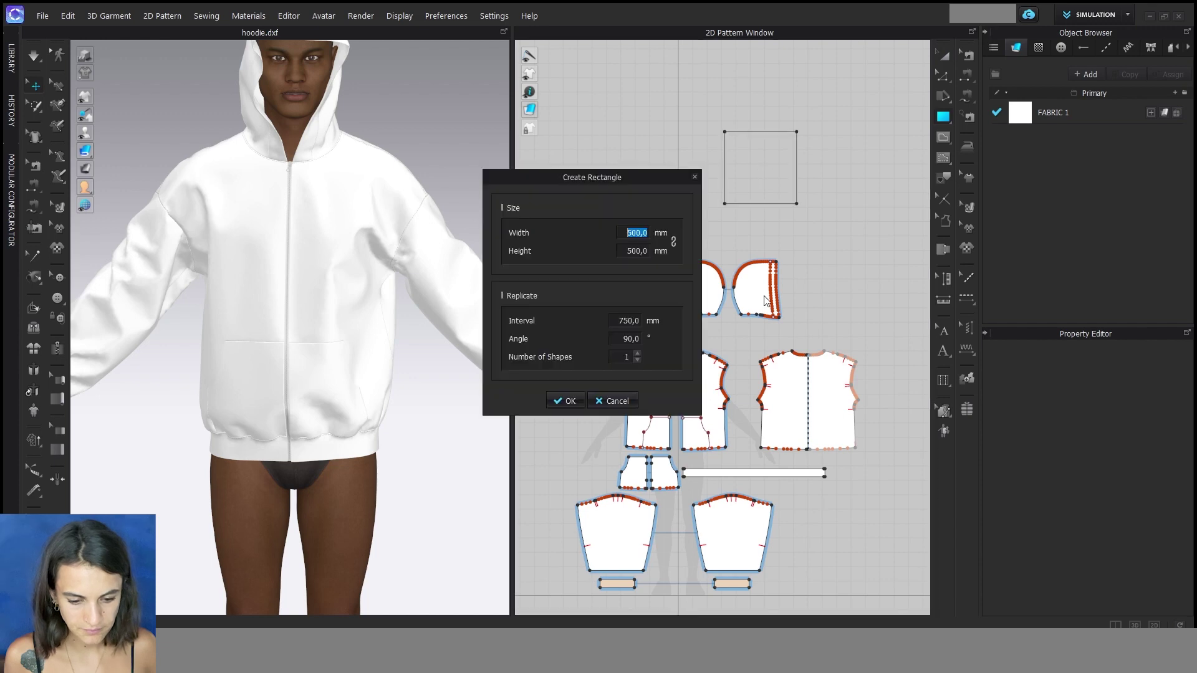
{"action": "left_click", "coordinate": [560, 402]}
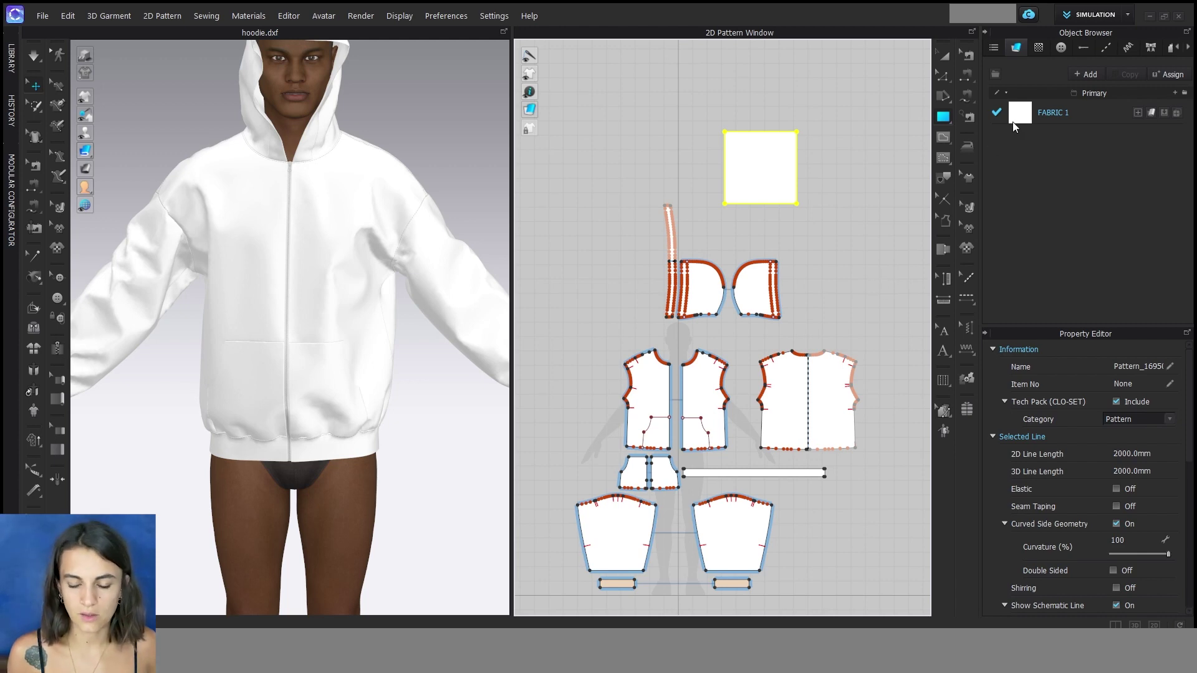
- Add the image closup_Zeichenfläche 1 from the Video10 folder to the graphic list
{"action": "left_click", "coordinate": [1038, 54]}
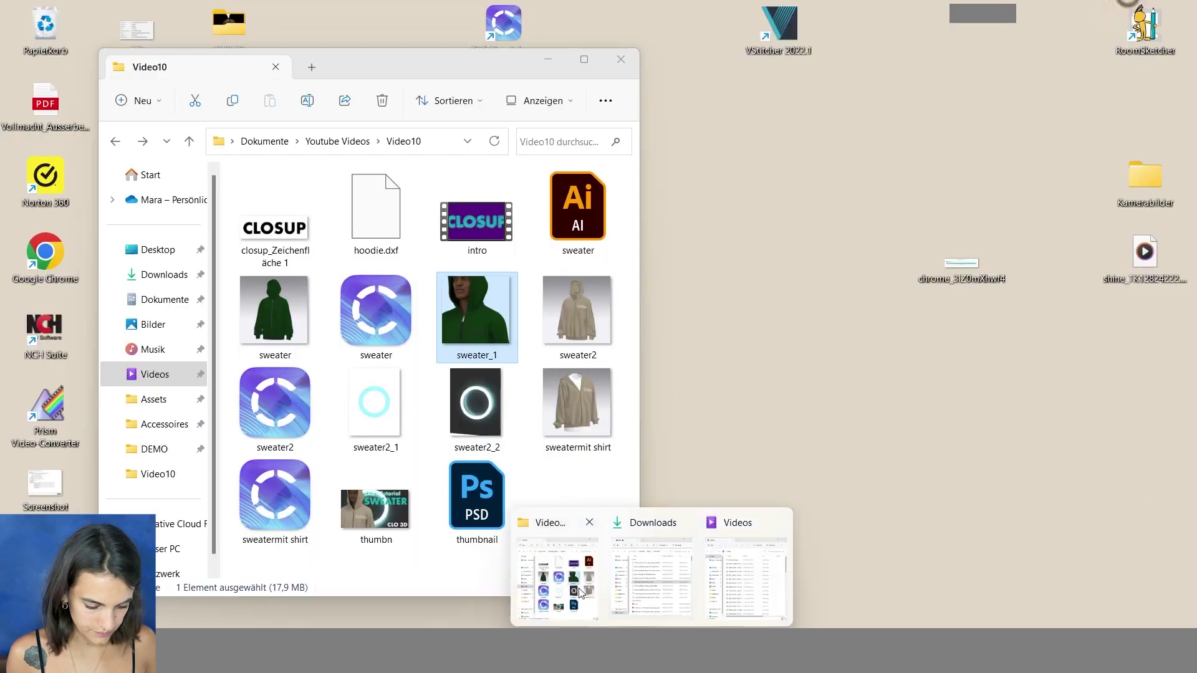
{"action": "left_click", "coordinate": [580, 592]}
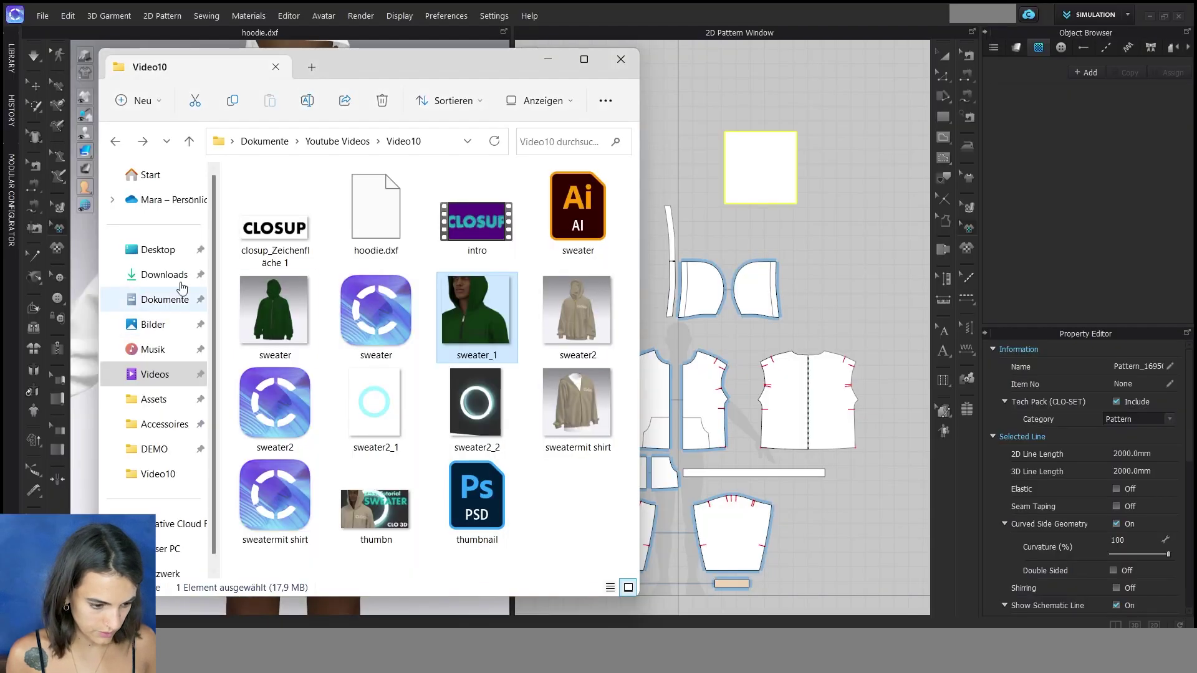
{"action": "left_click", "coordinate": [273, 233]}
{"action": "left_click_drag", "start_coordinate": [931, 182], "coordinate": [1042, 145]}
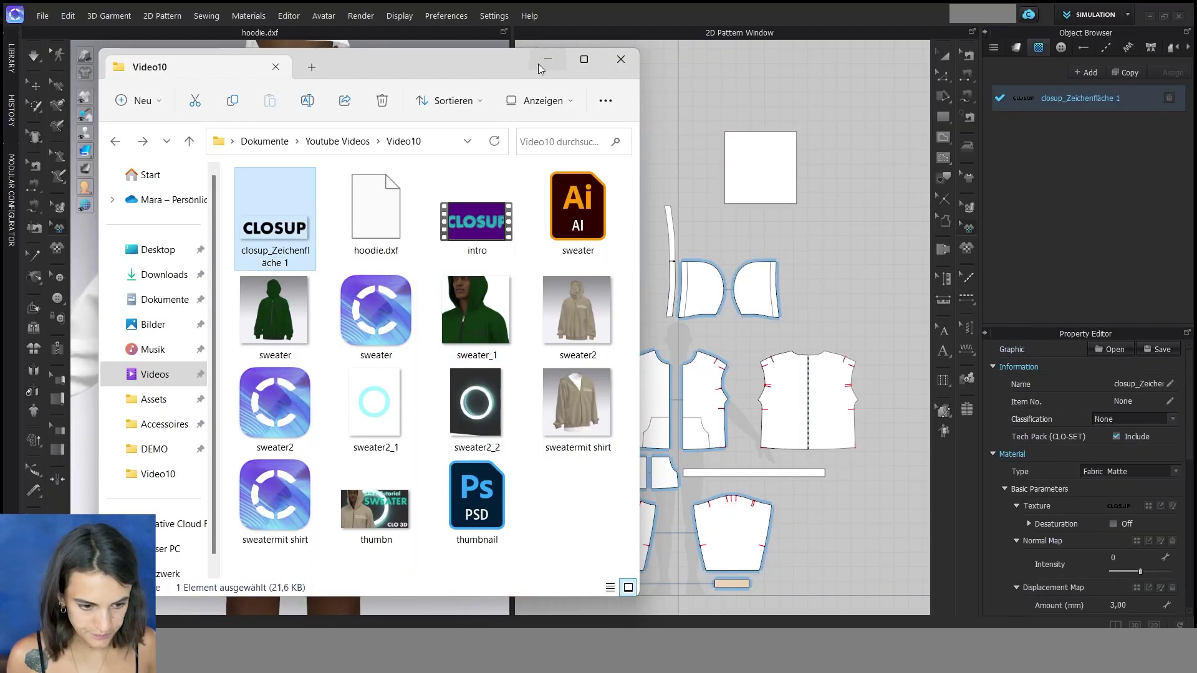
{"action": "left_click", "coordinate": [547, 60]}
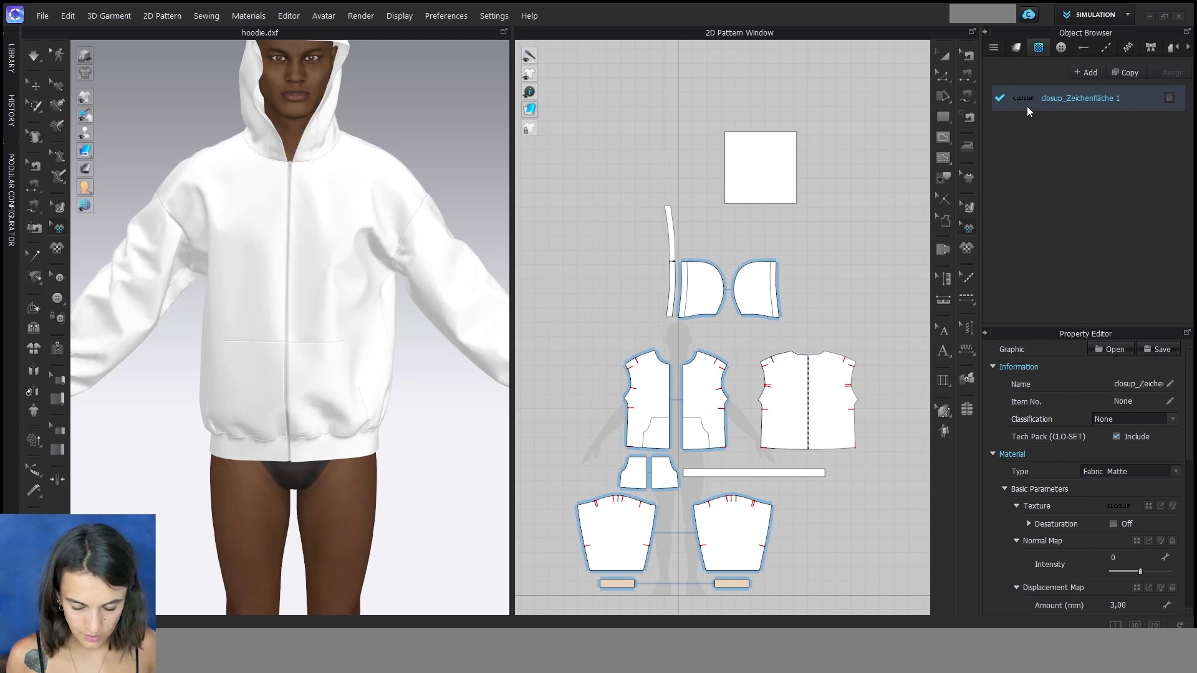
- Place the CLOSUP graphic on the new square pattern
{"action": "left_click_drag", "start_coordinate": [1023, 100], "coordinate": [870, 184]}
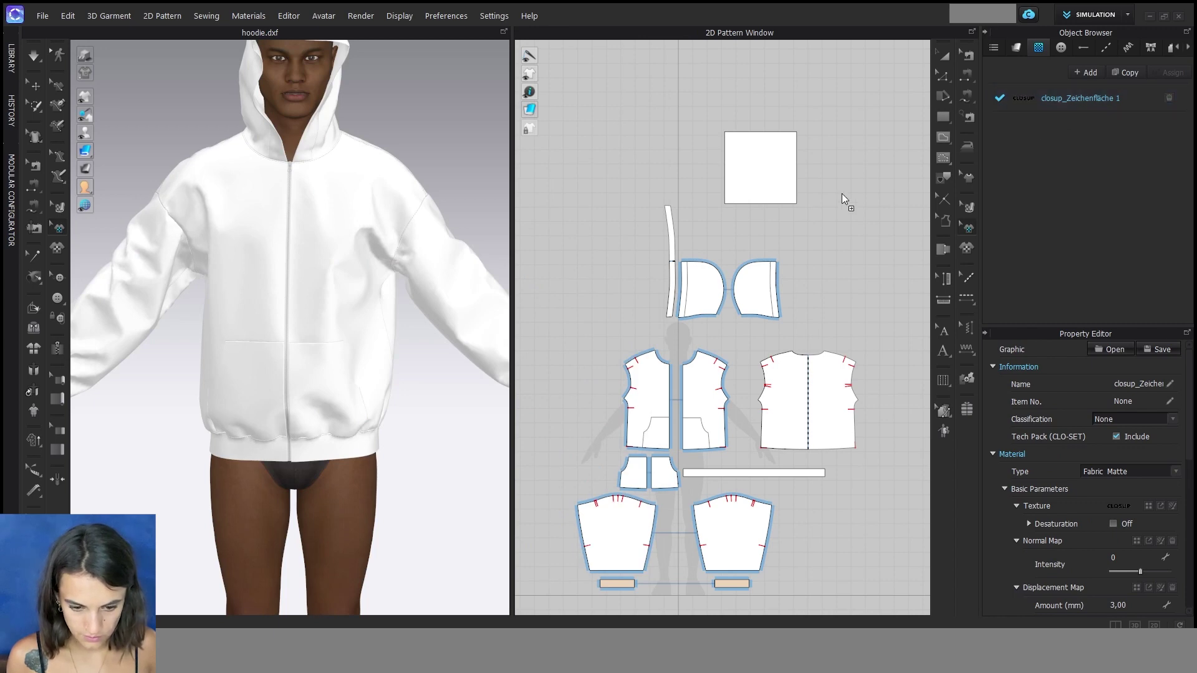
{"action": "left_click_drag", "start_coordinate": [760, 161], "coordinate": [760, 161]}
{"action": "scroll", "coordinate": [725, 151], "scroll_direction": "up", "scroll_amount": 8}
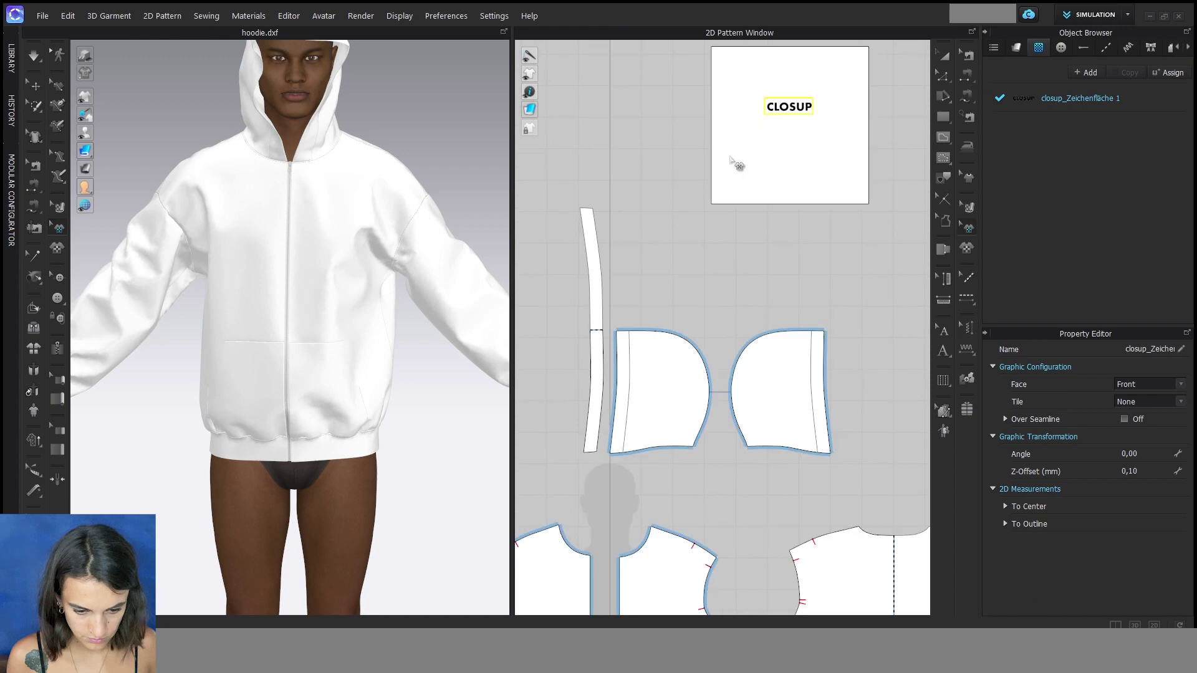
{"action": "scroll", "coordinate": [788, 305], "scroll_direction": "down", "scroll_amount": 4}
{"action": "scroll", "coordinate": [789, 303], "scroll_direction": "down", "scroll_amount": 5}
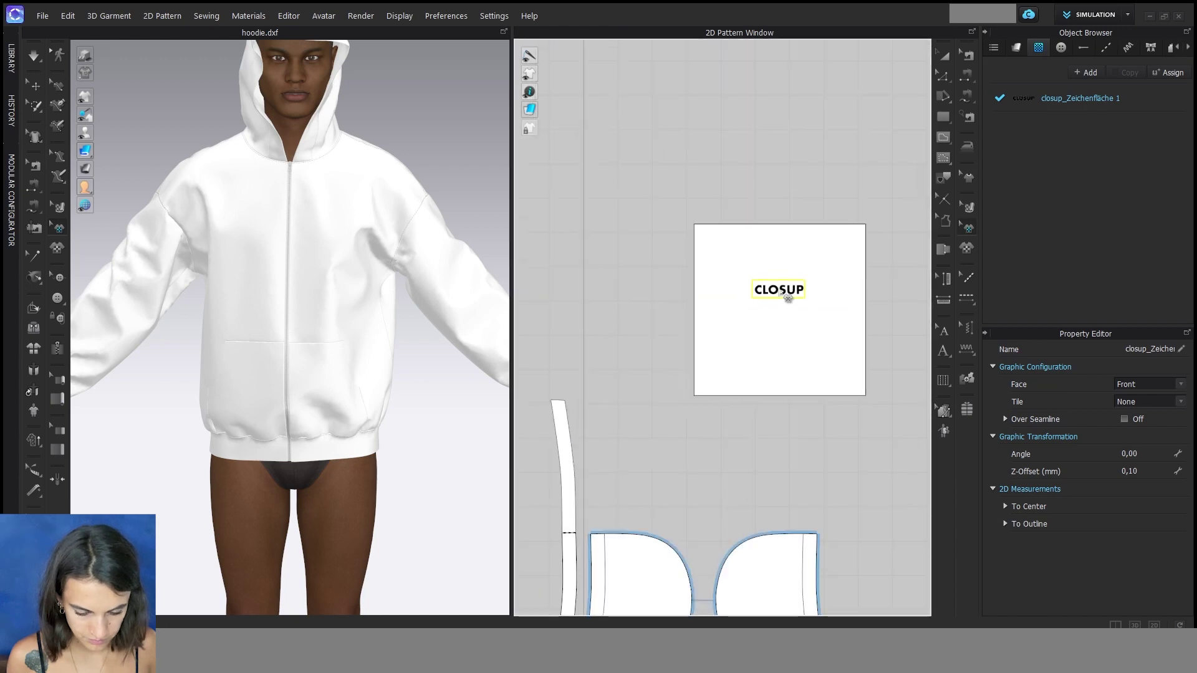
{"action": "scroll", "coordinate": [804, 152], "scroll_direction": "up", "scroll_amount": 1}
{"action": "middle_click_drag", "start_coordinate": [760, 377], "coordinate": [761, 361]}
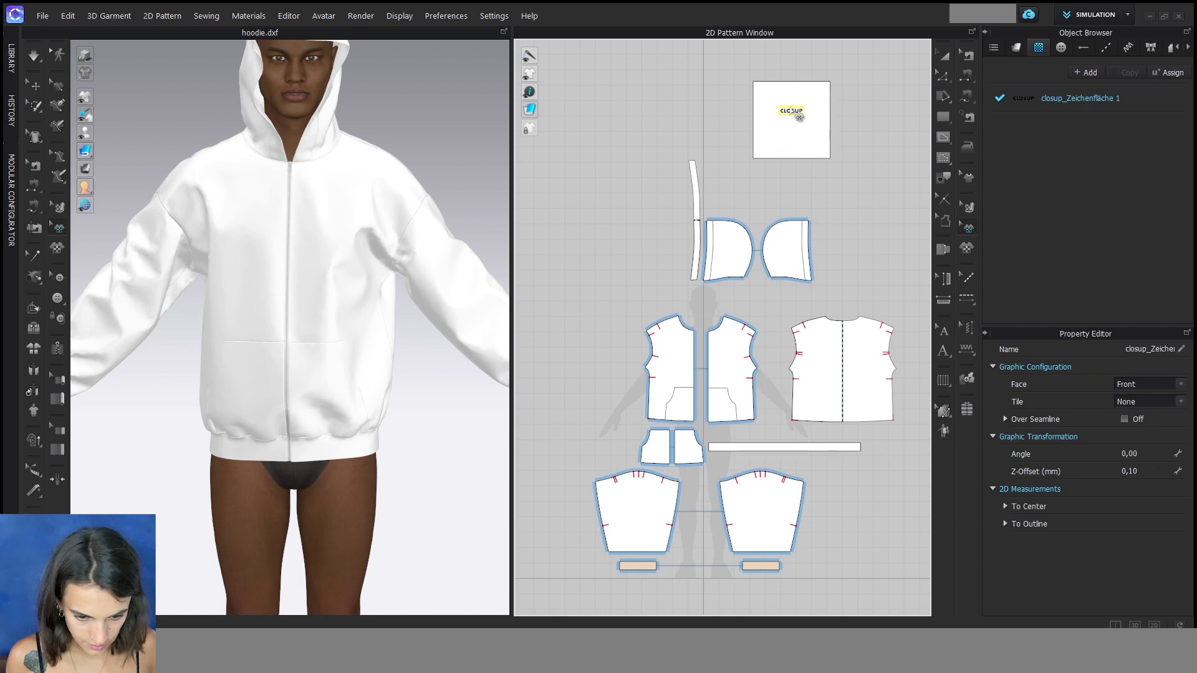
- Move the CLOSUP graphic onto the chest of the wearer's left front panel and enlarge it to fit the chest width
{"action": "left_click_drag", "start_coordinate": [802, 121], "coordinate": [740, 359]}
{"action": "scroll", "coordinate": [740, 357], "scroll_direction": "up", "scroll_amount": 8}
{"action": "scroll", "coordinate": [739, 357], "scroll_direction": "down", "scroll_amount": 6}
{"action": "scroll", "coordinate": [716, 390], "scroll_direction": "up", "scroll_amount": 3}
{"action": "left_click", "coordinate": [759, 297]}
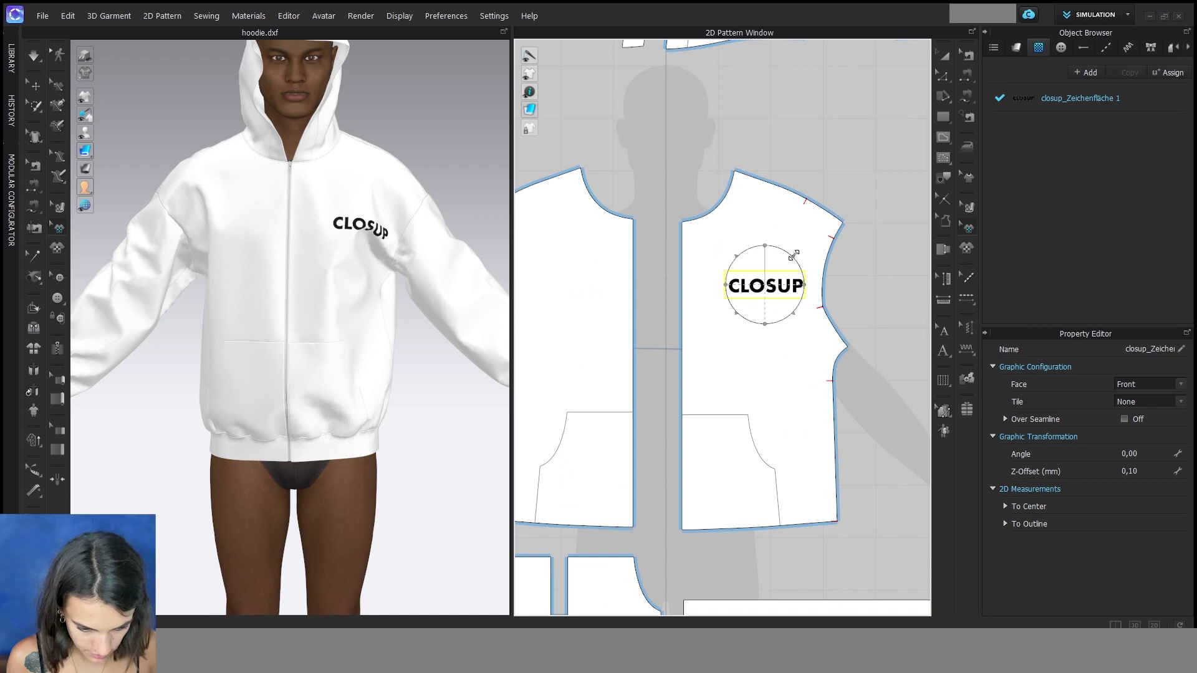
{"action": "left_click_drag", "start_coordinate": [793, 254], "coordinate": [803, 249]}
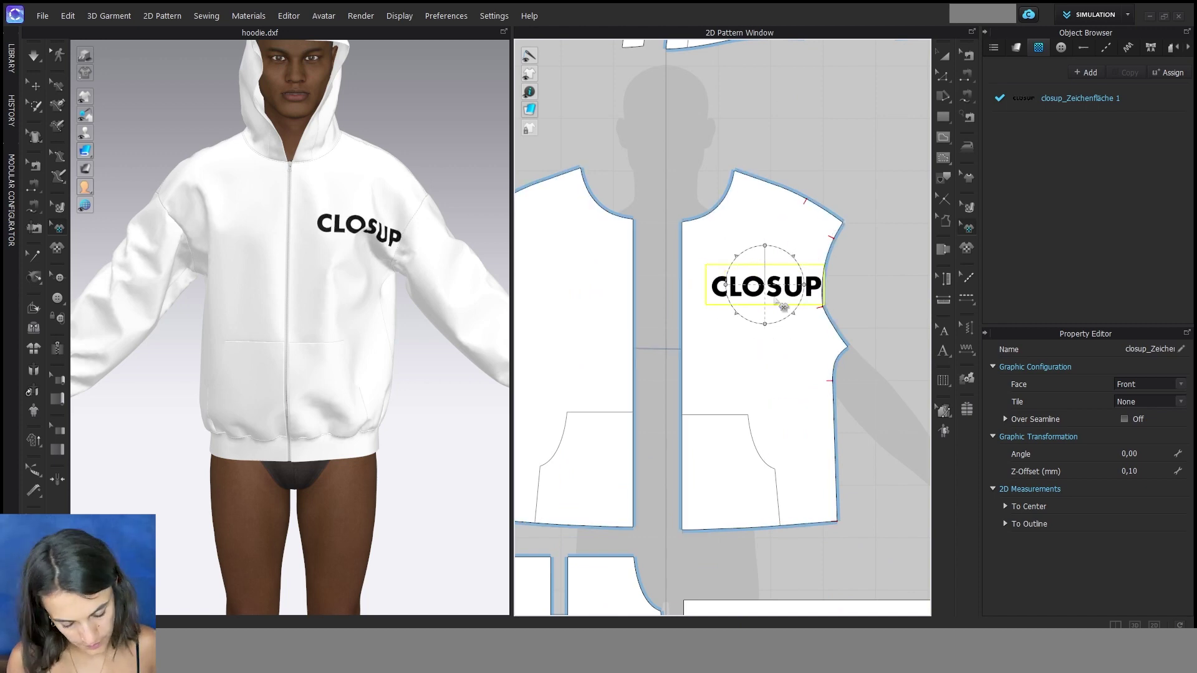
{"action": "scroll", "coordinate": [773, 301], "scroll_direction": "up", "scroll_amount": 3}
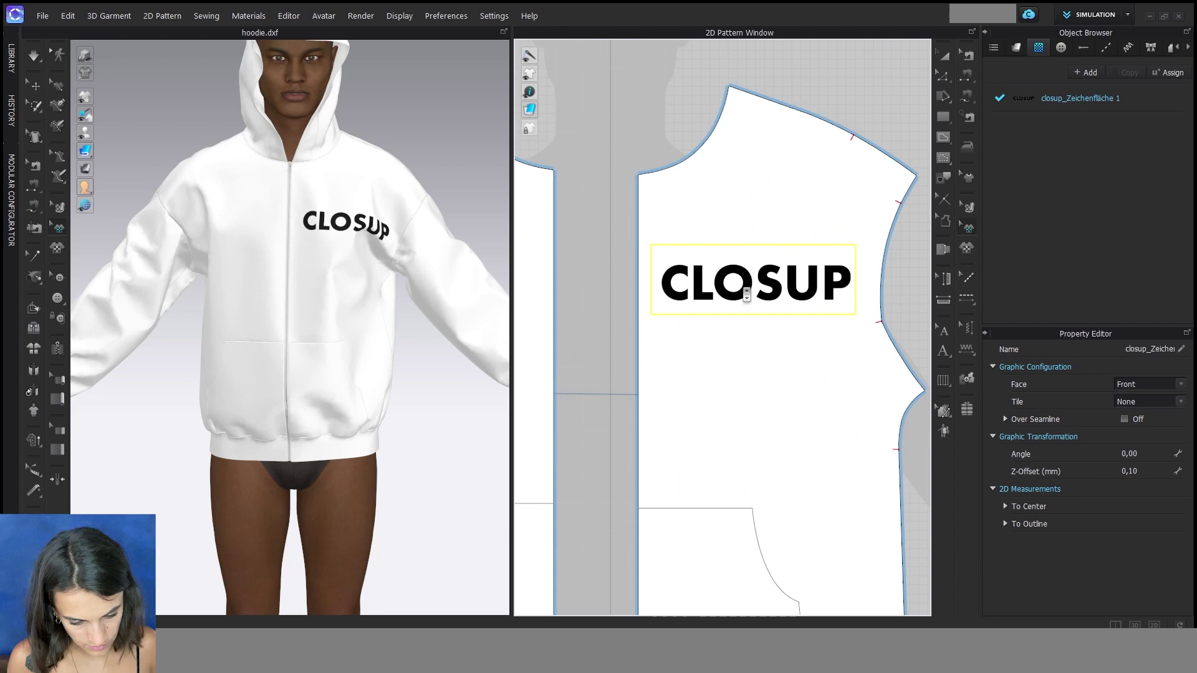
{"action": "left_click_drag", "start_coordinate": [781, 249], "coordinate": [779, 263]}
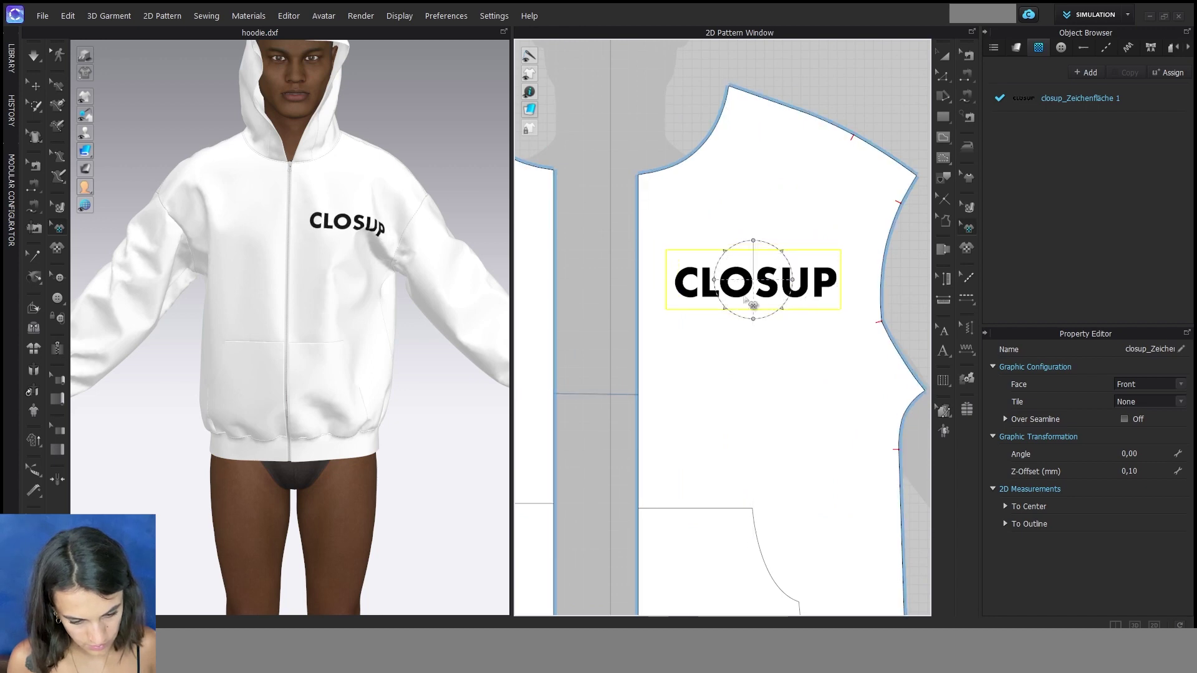
- Move the resized CLOSUP graphic back to the upper left corner of the square pattern
{"action": "scroll", "coordinate": [751, 299], "scroll_direction": "down", "scroll_amount": 6}
{"action": "left_click_drag", "start_coordinate": [696, 360], "coordinate": [662, 189]}
{"action": "scroll", "coordinate": [723, 181], "scroll_direction": "up", "scroll_amount": 4}
{"action": "scroll", "coordinate": [705, 179], "scroll_direction": "up", "scroll_amount": 3}
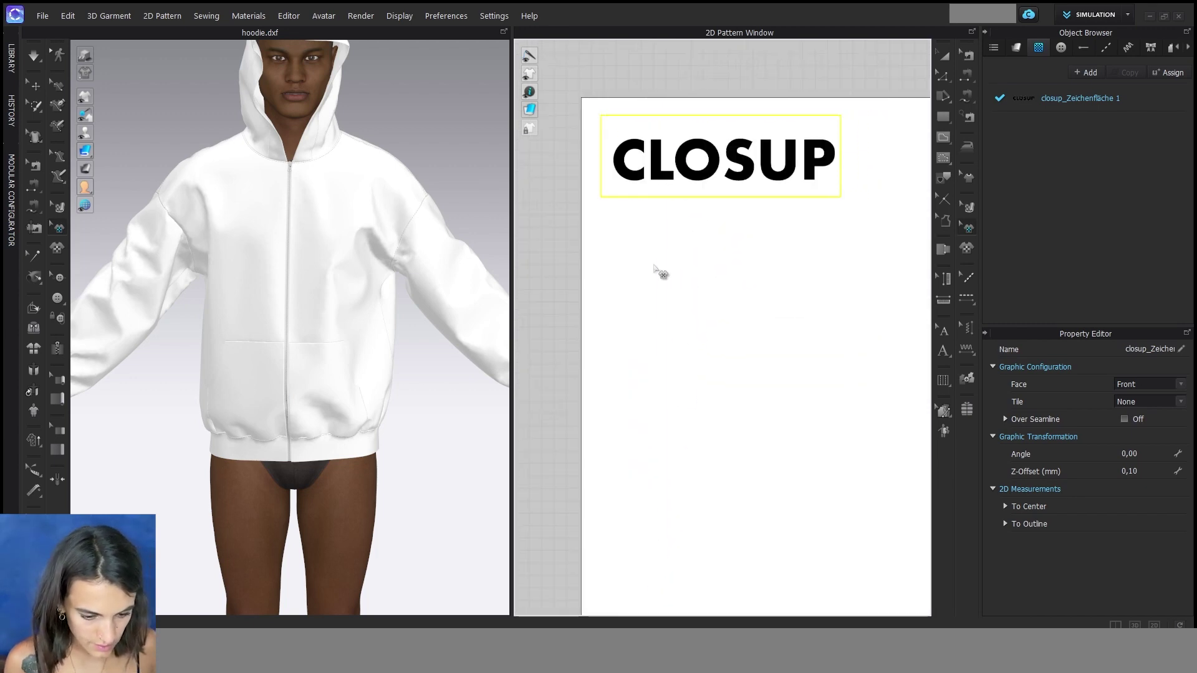
{"action": "middle_click_drag", "start_coordinate": [633, 244], "coordinate": [659, 297]}
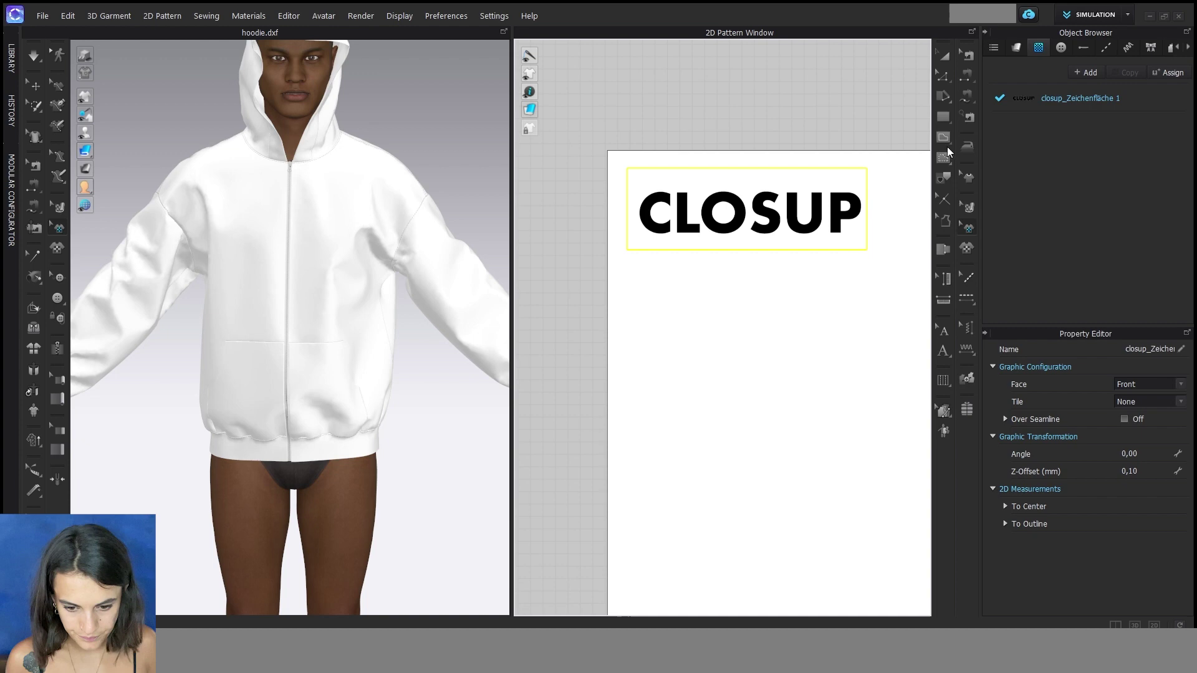
- Trace the letter C's two straight ends and its inner curve with an internal line on the square pattern
{"action": "left_click", "coordinate": [943, 137]}
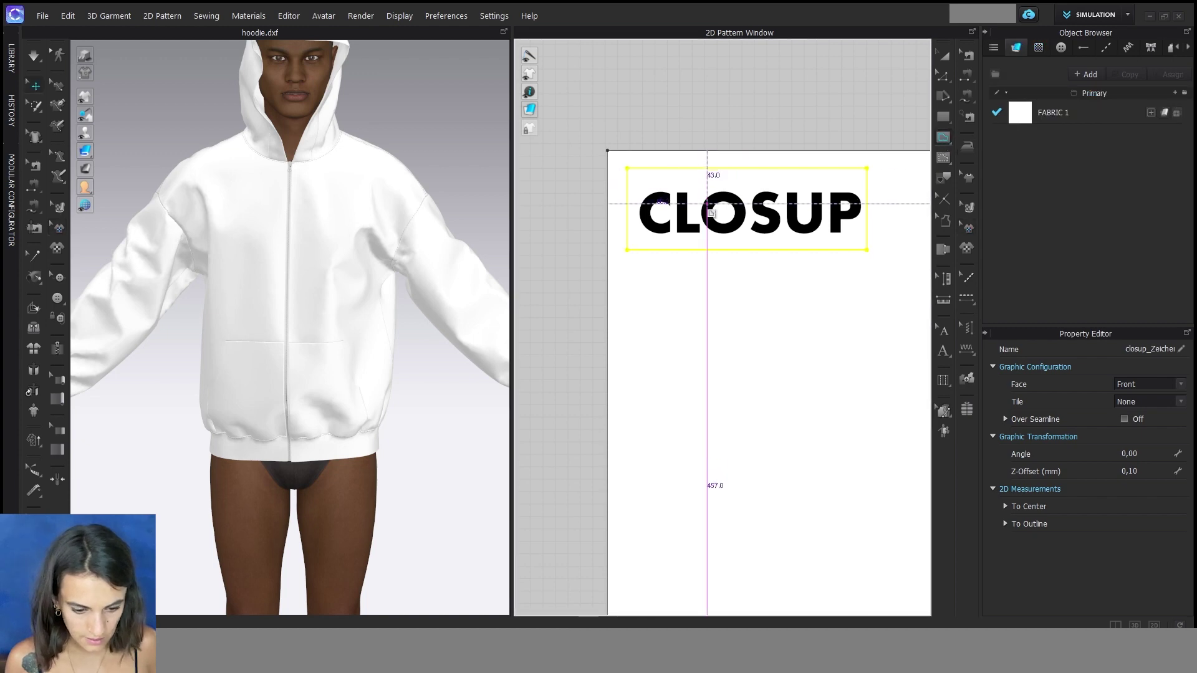
{"action": "scroll", "coordinate": [713, 209], "scroll_direction": "up", "scroll_amount": 3}
{"action": "scroll", "coordinate": [763, 150], "scroll_direction": "up", "scroll_amount": 3}
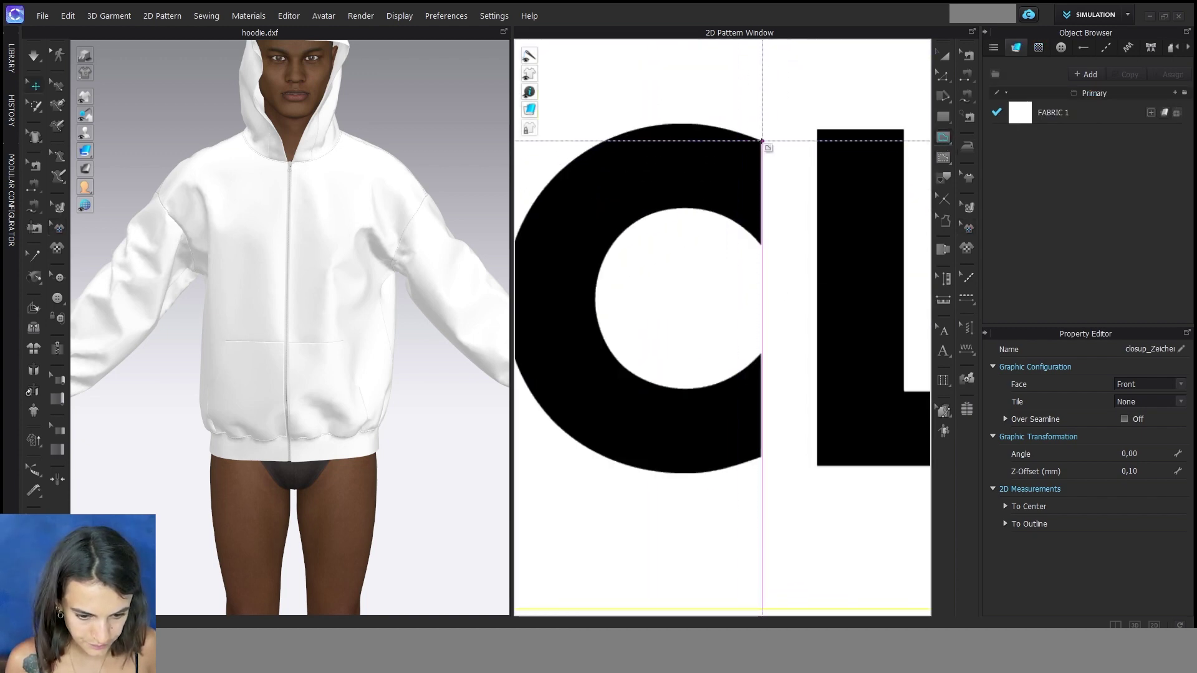
{"action": "left_click", "coordinate": [759, 140]}
{"action": "left_click", "coordinate": [759, 243]}
{"action": "left_click_drag", "start_coordinate": [744, 232], "coordinate": [762, 457]}
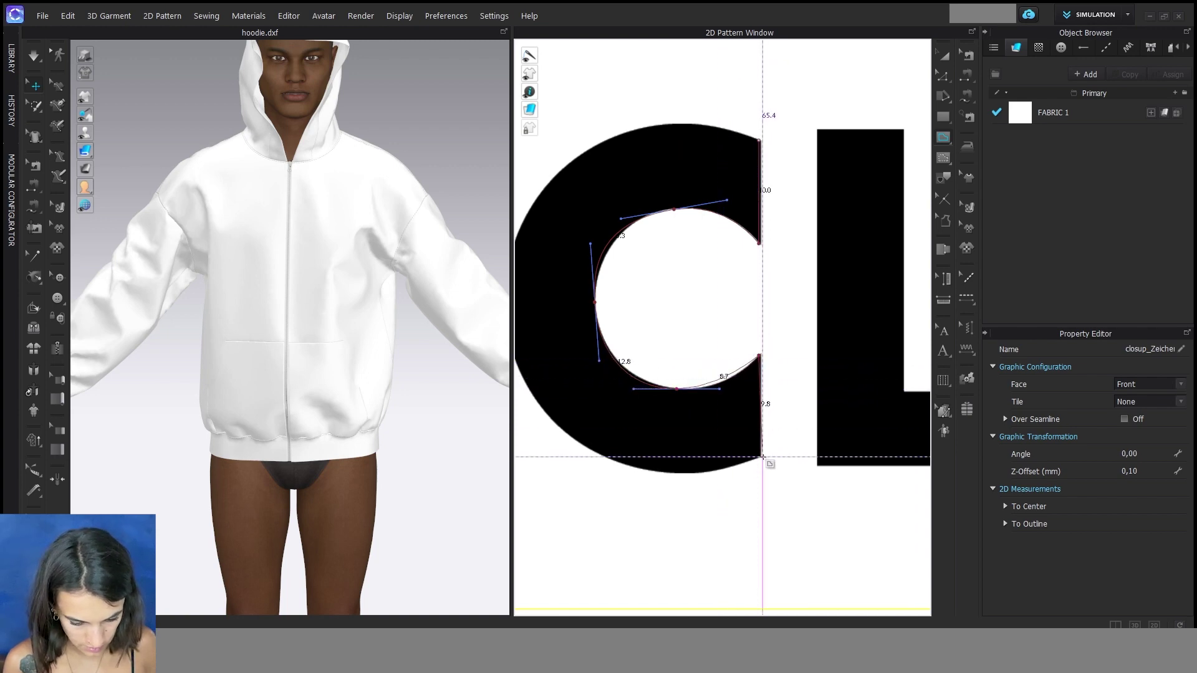
{"action": "left_click", "coordinate": [762, 457]}
- Continue the internal line around the outer curve of the C and close the outline at its starting point
{"action": "scroll", "coordinate": [771, 391], "scroll_direction": "down", "scroll_amount": 3}
{"action": "scroll", "coordinate": [709, 427], "scroll_direction": "up", "scroll_amount": 2}
{"action": "left_click_drag", "start_coordinate": [706, 427], "coordinate": [661, 418]}
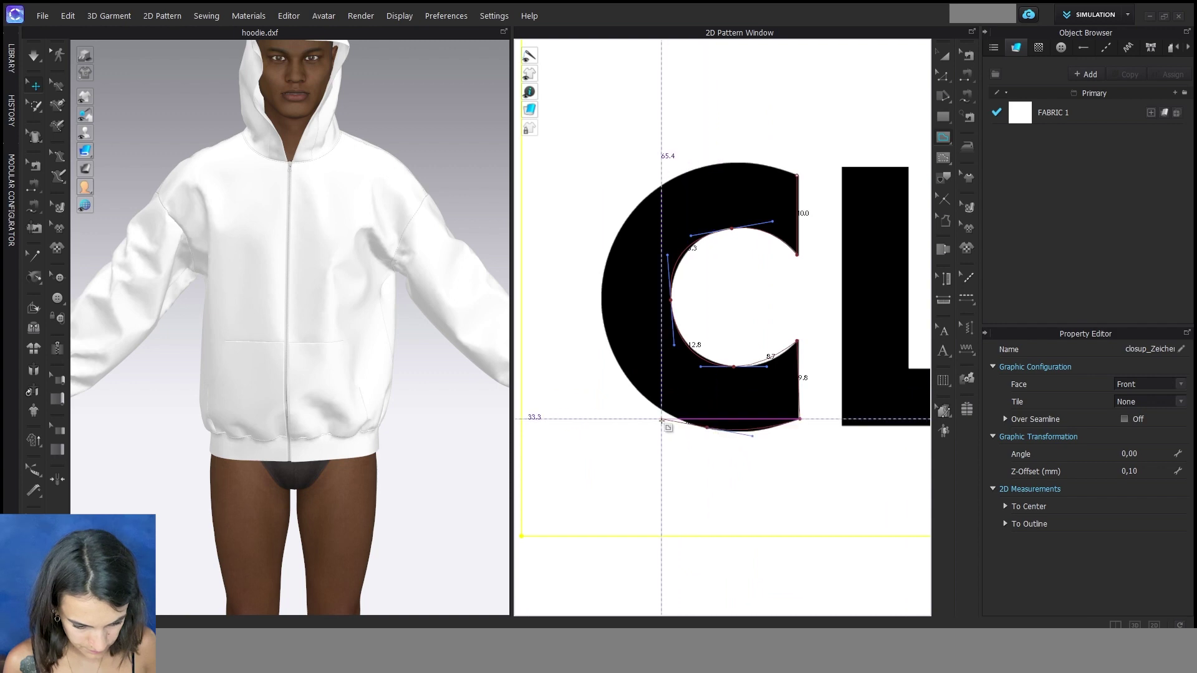
{"action": "left_click", "coordinate": [602, 307]}
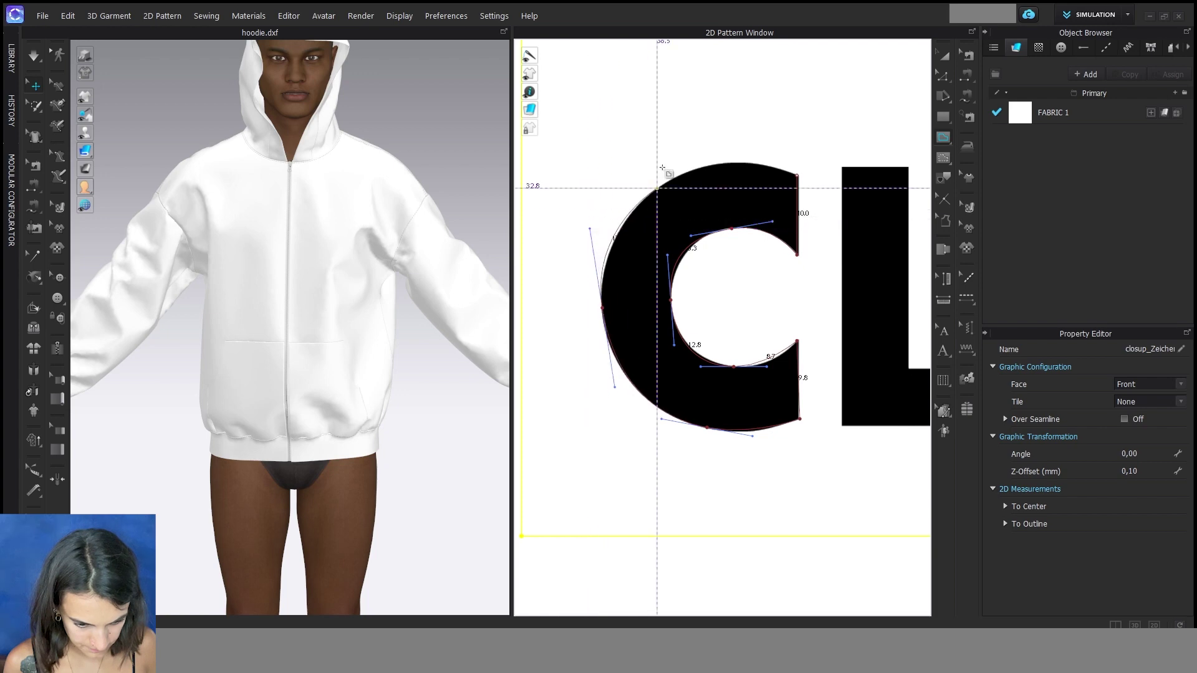
{"action": "left_click", "coordinate": [716, 164]}
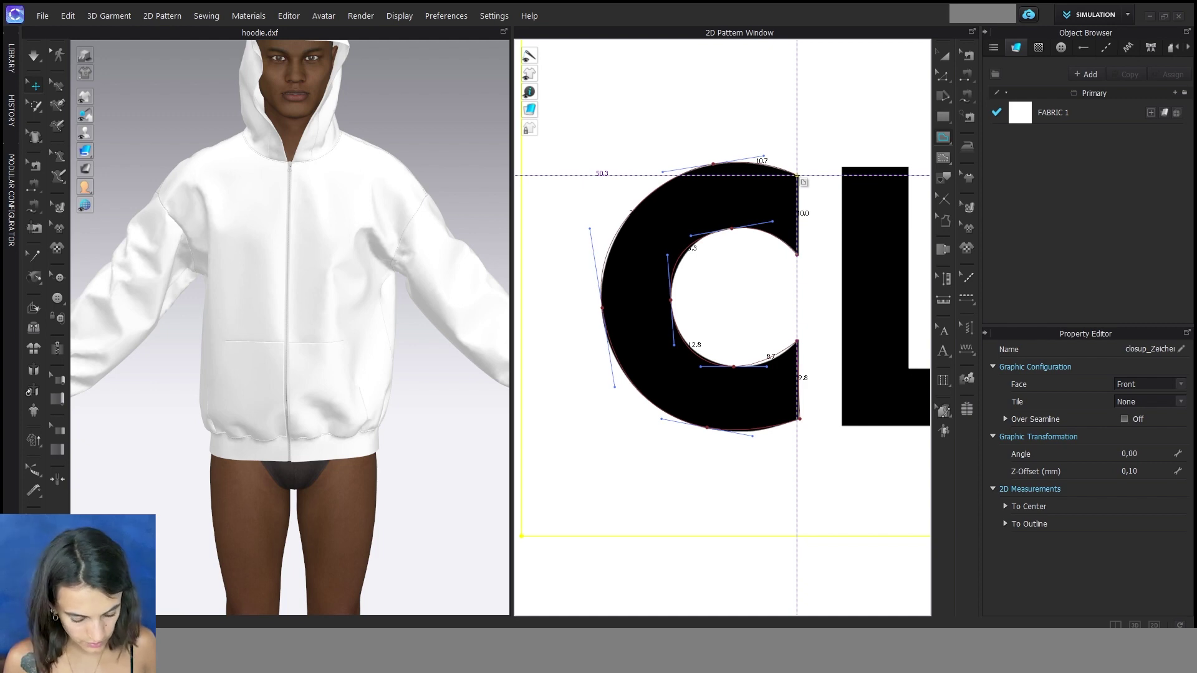
{"action": "left_click", "coordinate": [797, 176]}
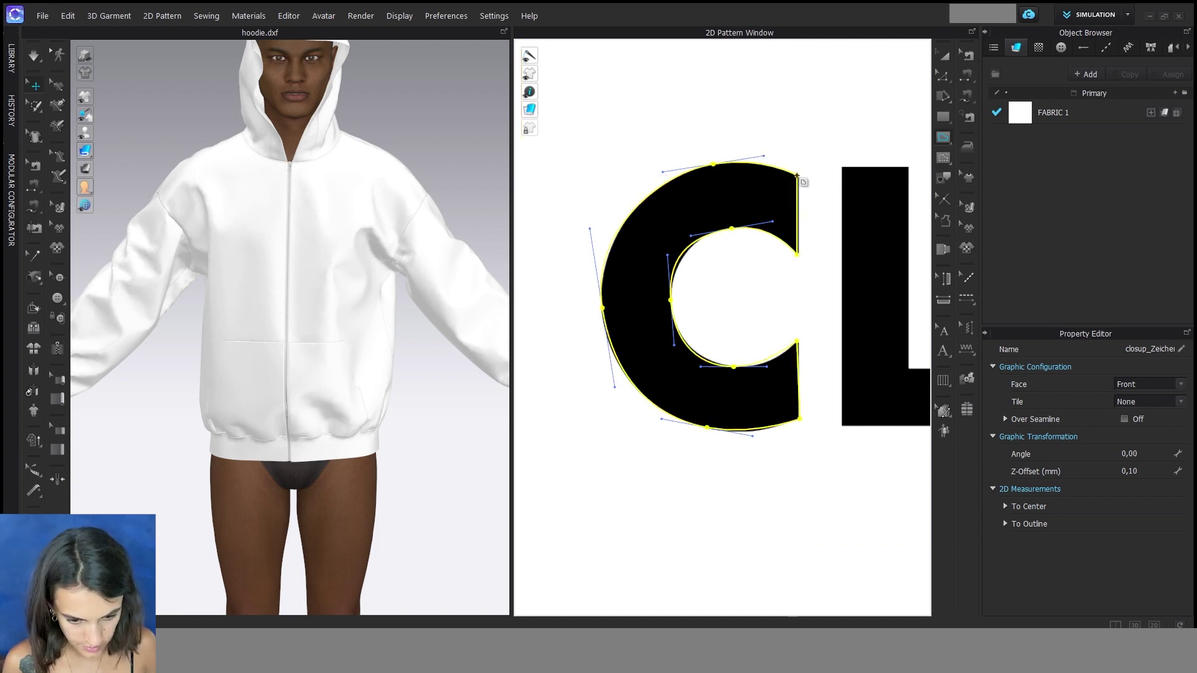
- Refine the C outline by nudging the upper outer curve point and shortening the curve handle at the inner curve's upper point
{"action": "scroll", "coordinate": [779, 249], "scroll_direction": "down", "scroll_amount": 3}
{"action": "left_click", "coordinate": [943, 75]}
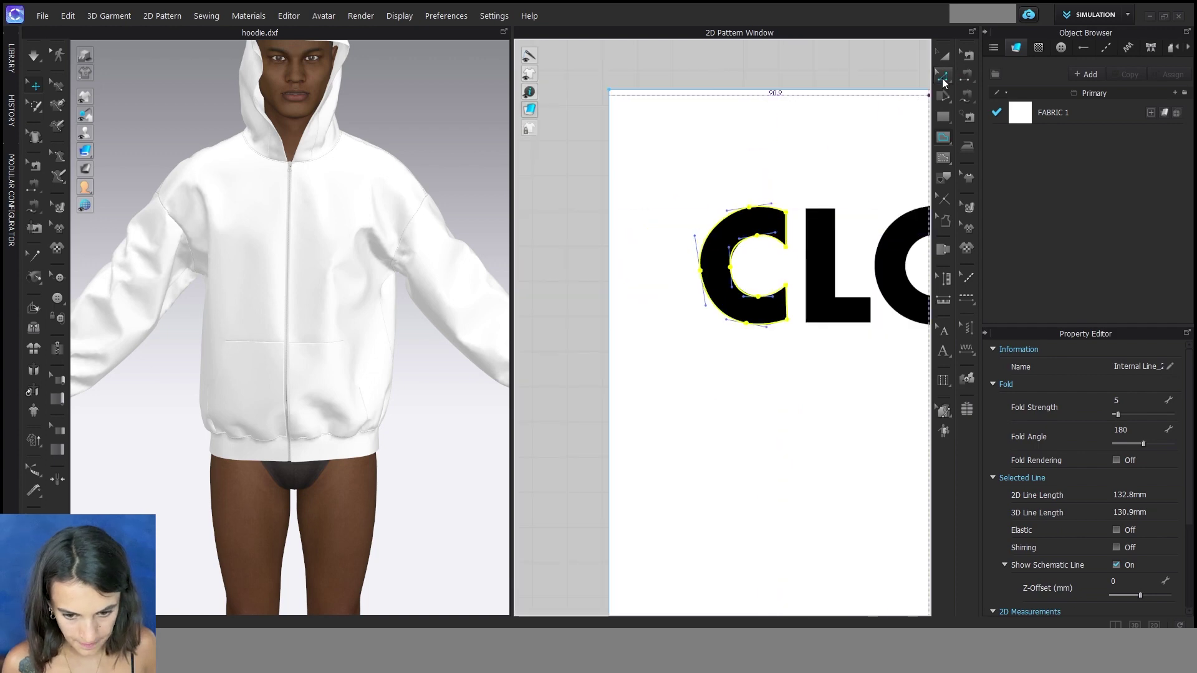
{"action": "scroll", "coordinate": [836, 177], "scroll_direction": "up", "scroll_amount": 2}
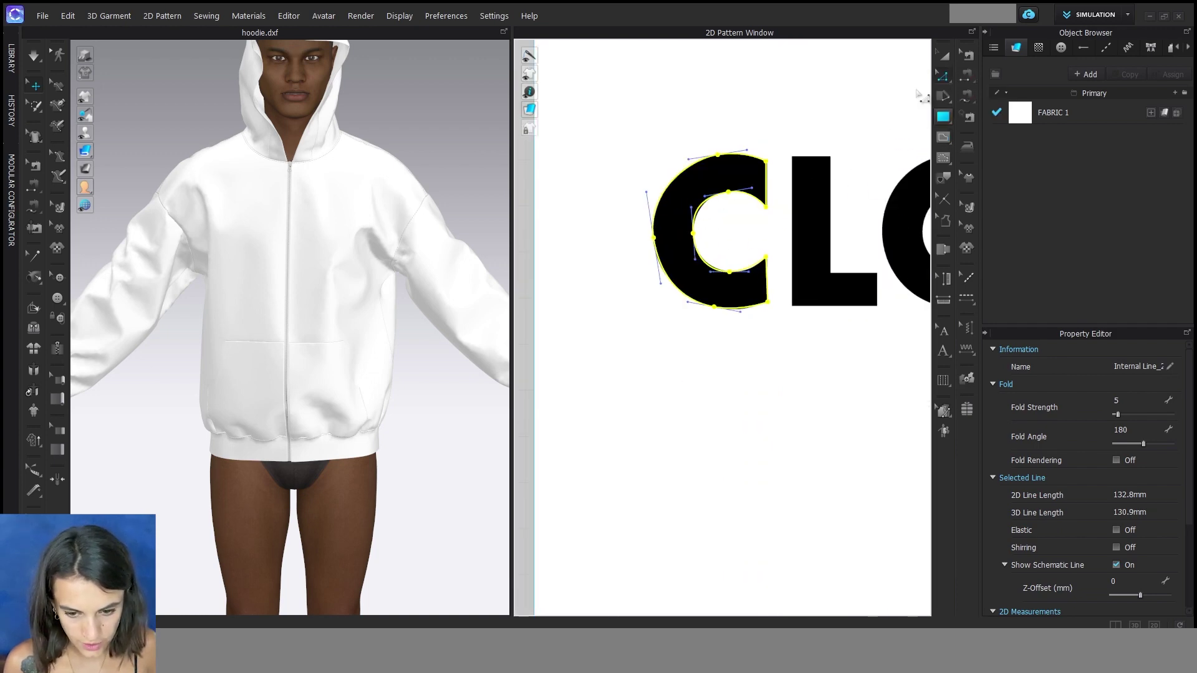
{"action": "scroll", "coordinate": [714, 176], "scroll_direction": "up", "scroll_amount": 5}
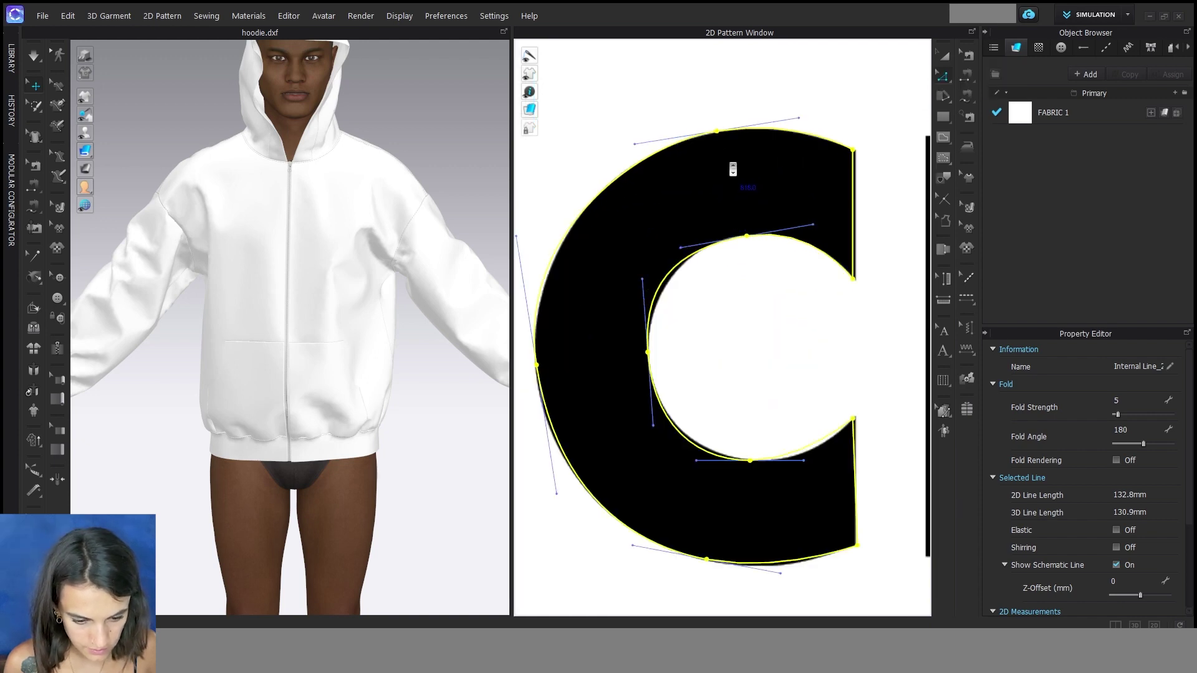
{"action": "left_click", "coordinate": [730, 93]}
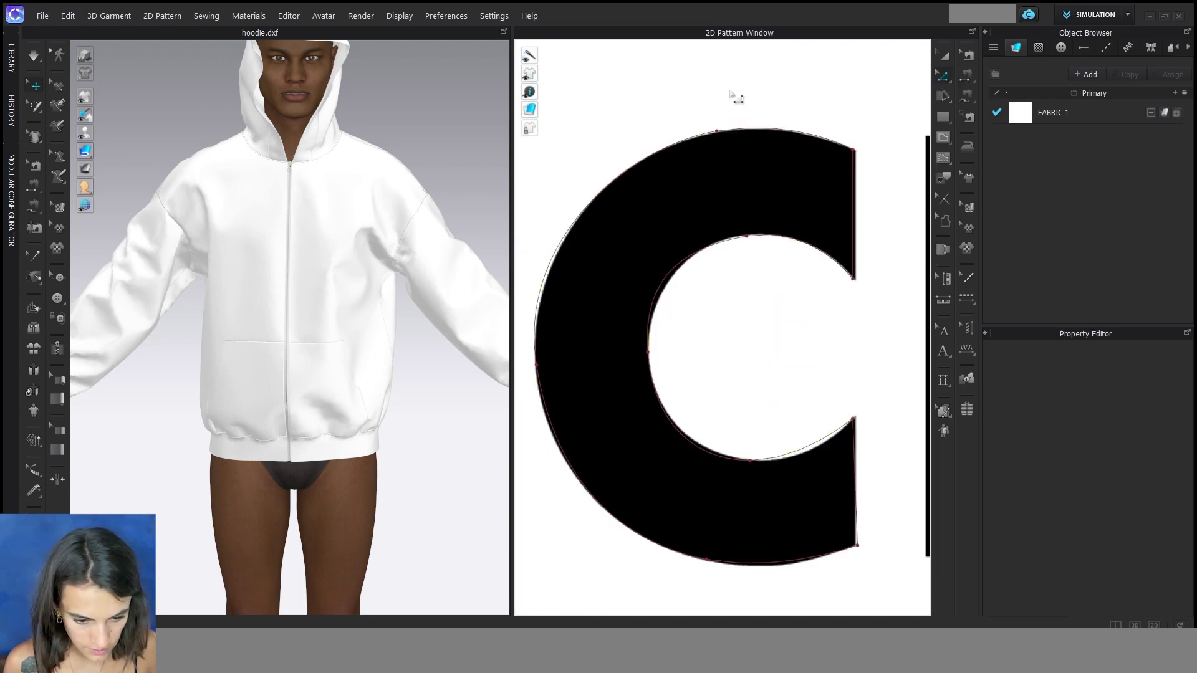
{"action": "left_click", "coordinate": [717, 133]}
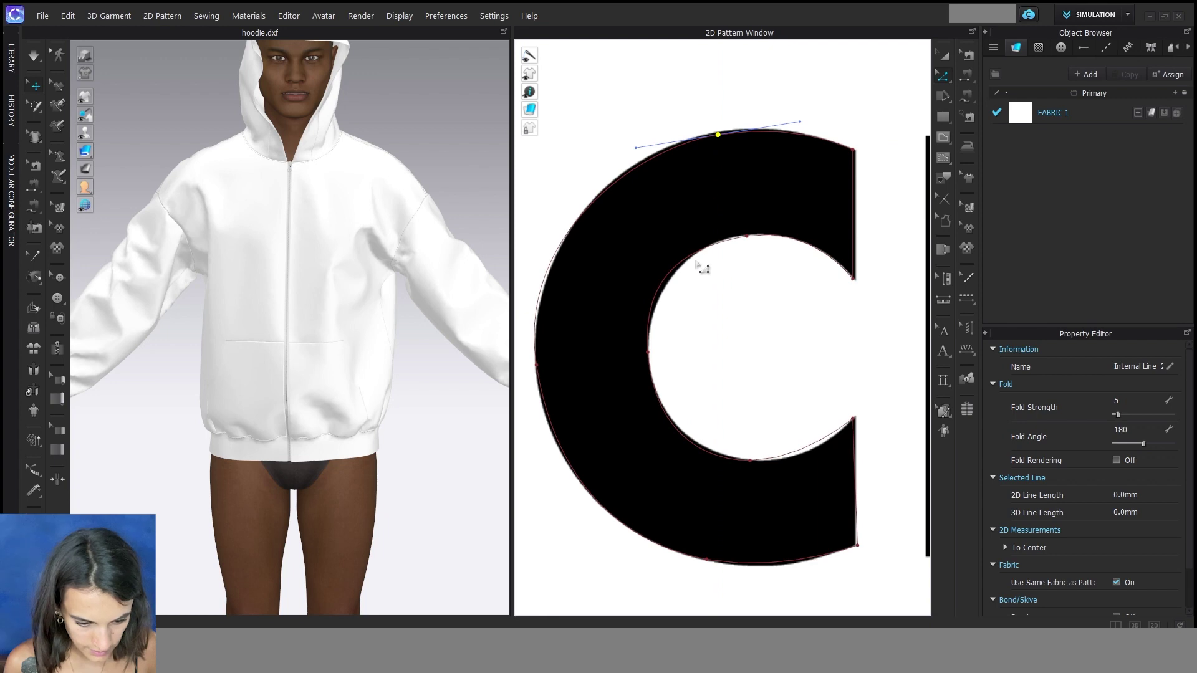
{"action": "left_click", "coordinate": [747, 237]}
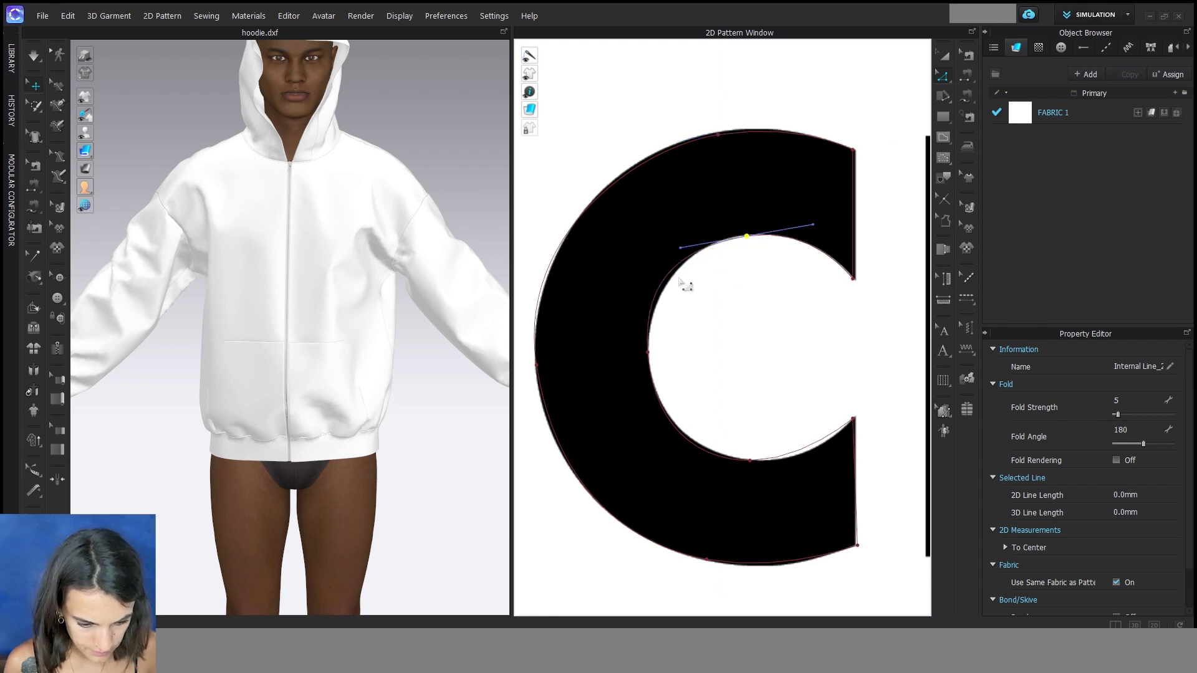
{"action": "left_click_drag", "start_coordinate": [680, 248], "coordinate": [700, 243]}
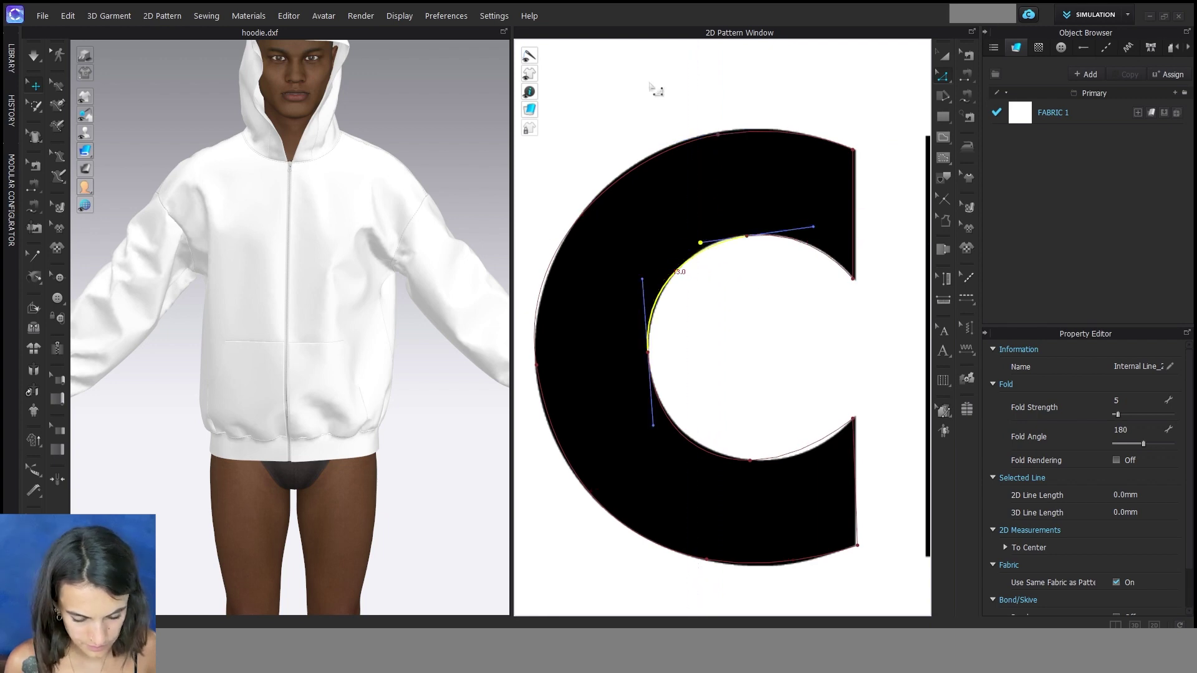
- Trace the letter L with a closed internal line of six straight segments
{"action": "scroll", "coordinate": [679, 162], "scroll_direction": "down", "scroll_amount": 5}
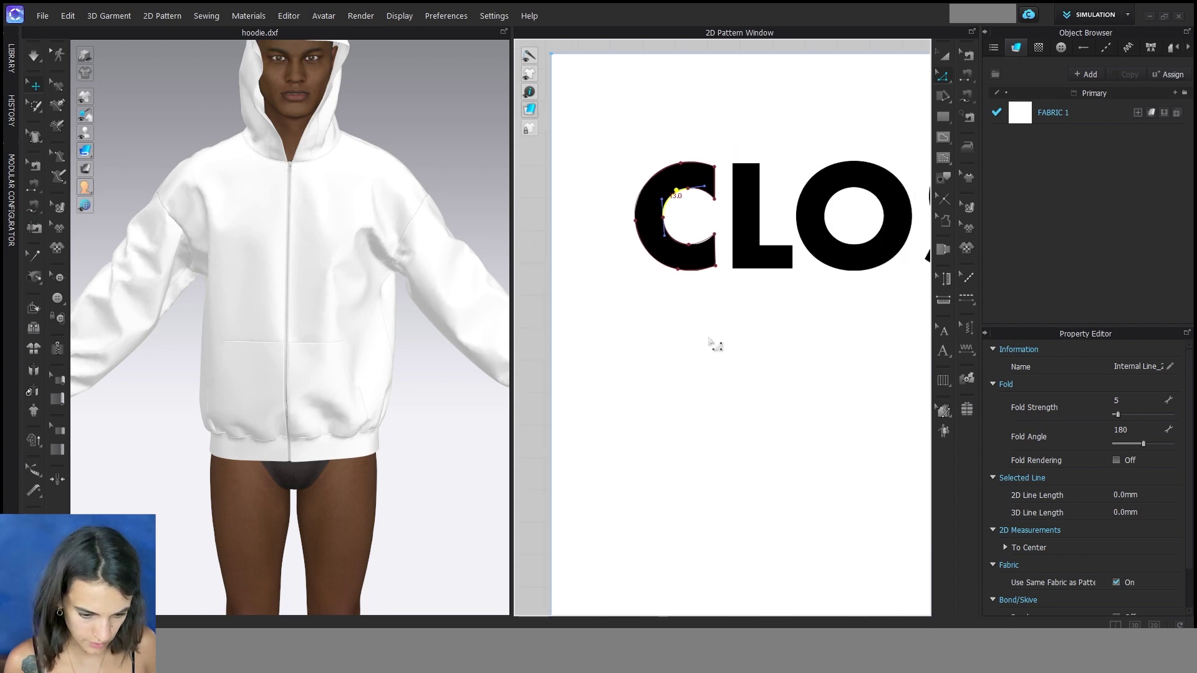
{"action": "middle_click_drag", "start_coordinate": [724, 316], "coordinate": [660, 324]}
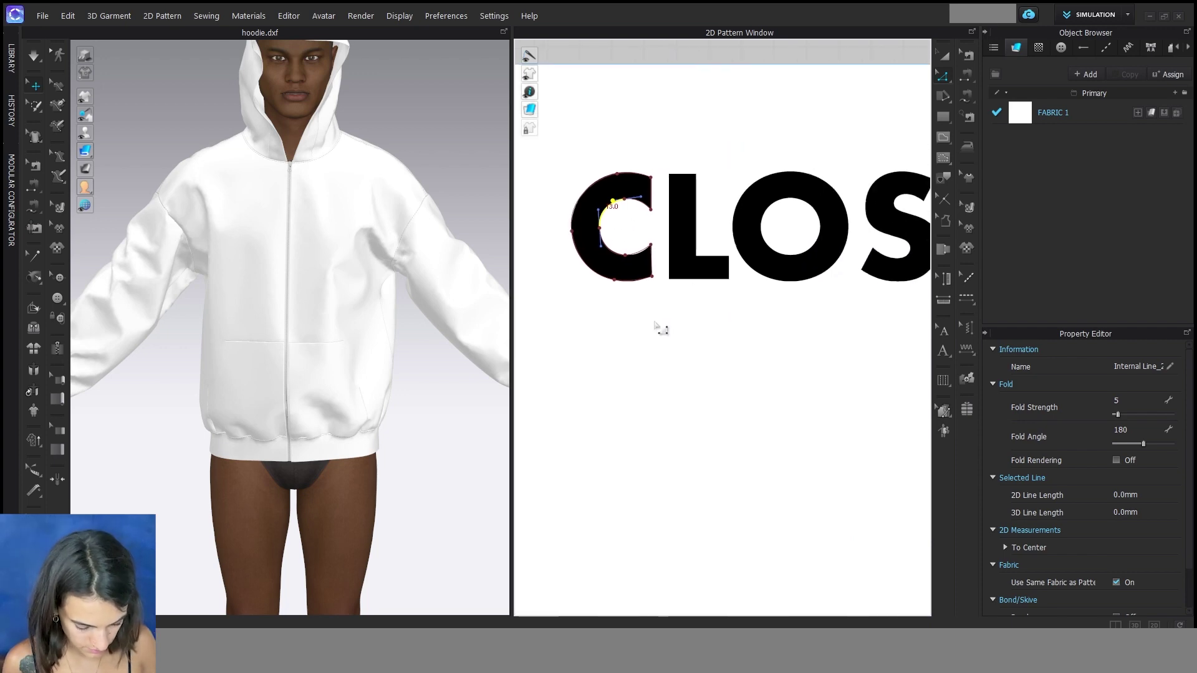
{"action": "key", "text": "g"}
{"action": "scroll", "coordinate": [671, 177], "scroll_direction": "up", "scroll_amount": 5}
{"action": "left_click", "coordinate": [666, 171]}
{"action": "left_click", "coordinate": [665, 463]}
{"action": "left_click", "coordinate": [832, 463]}
{"action": "left_click", "coordinate": [832, 397]}
{"action": "left_click", "coordinate": [740, 398]}
{"action": "left_click", "coordinate": [740, 171]}
{"action": "left_click", "coordinate": [665, 170]}
- Try to trace the outer edge of the letter O with a closed curved internal line, then delete that outline
{"action": "left_click", "coordinate": [791, 64]}
{"action": "left_click", "coordinate": [785, 310]}
{"action": "middle_click_drag", "start_coordinate": [898, 190], "coordinate": [873, 202]}
{"action": "left_click_drag", "start_coordinate": [892, 200], "coordinate": [885, 97]}
{"action": "left_click", "coordinate": [767, 78]}
{"action": "left_click", "coordinate": [949, 141]}
{"action": "left_click", "coordinate": [978, 172]}
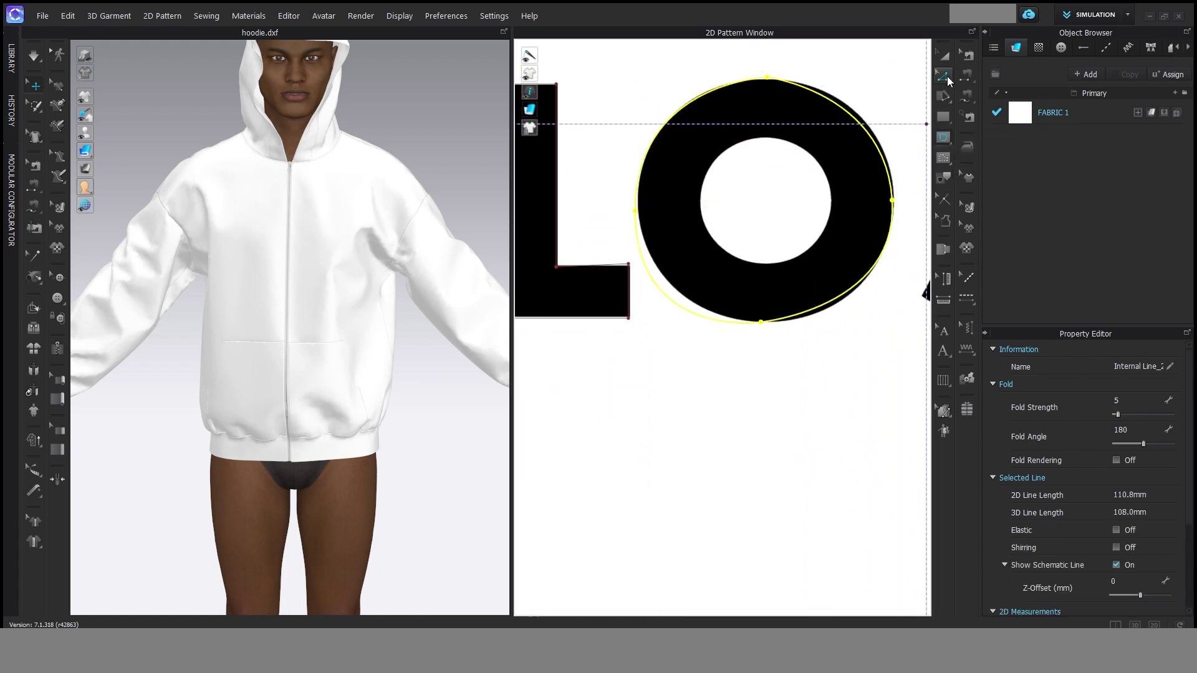
{"action": "key", "text": "Delete"}
- Draw an internal circle over the outer edge of the letter O and fit its size and position to the letter
{"action": "mouse_move", "coordinate": [761, 193]}
{"action": "left_mouse_down", "text": "ctrl+shift"}
{"action": "mouse_move", "coordinate": [896, 339]}
{"action": "mouse_move", "coordinate": [883, 307]}
{"action": "mouse_move", "coordinate": [885, 317]}
{"action": "left_mouse_up", "text": "ctrl+shift"}
{"action": "key", "text": "a"}
{"action": "left_click_drag", "start_coordinate": [868, 131], "coordinate": [874, 145]}
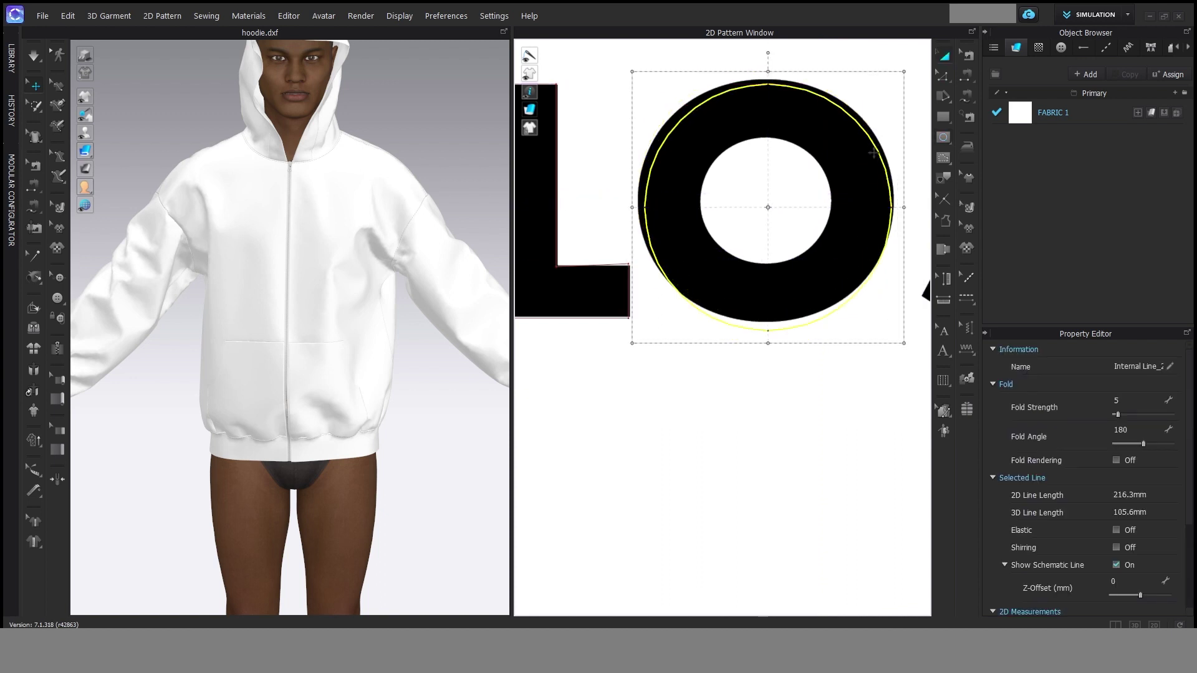
{"action": "scroll", "coordinate": [781, 218], "scroll_direction": "down", "scroll_amount": 4}
{"action": "middle_click_drag", "start_coordinate": [780, 218], "coordinate": [785, 166]}
{"action": "left_click_drag", "start_coordinate": [689, 71], "coordinate": [686, 68]}
- Duplicate the O circle, scale the copy down and centre it on the letter's inner edge
{"action": "key", "text": "ctrl+c"}
{"action": "key", "text": "ctrl+v"}
{"action": "left_click", "coordinate": [788, 162]}
{"action": "left_click_drag", "start_coordinate": [879, 71], "coordinate": [799, 151]}
{"action": "left_click_drag", "start_coordinate": [783, 177], "coordinate": [811, 132]}
{"action": "middle_click_drag", "start_coordinate": [916, 118], "coordinate": [748, 192]}
{"action": "scroll", "coordinate": [773, 190], "scroll_direction": "up", "scroll_amount": 1}
- Trace the letter S with a closed internal line, using straight ends and curve points along its bends
{"action": "key", "text": "g"}
{"action": "key", "text": "z"}
{"action": "key", "text": "a"}
{"action": "mouse_move", "coordinate": [890, 122]}
{"action": "middle_mouse_down"}
{"action": "mouse_move", "coordinate": [830, 195]}
{"action": "mouse_move", "coordinate": [821, 256]}
{"action": "middle_mouse_up"}
{"action": "scroll", "coordinate": [831, 195], "scroll_direction": "down", "scroll_amount": 7}
{"action": "scroll", "coordinate": [813, 215], "scroll_direction": "up", "scroll_amount": 7}
{"action": "key", "text": "g"}
{"action": "left_click", "coordinate": [799, 214]}
{"action": "left_click", "coordinate": [781, 253]}
{"action": "left_click_drag", "start_coordinate": [729, 253], "coordinate": [708, 290], "text": "ctrl+shift"}
{"action": "left_click", "coordinate": [729, 278]}
{"action": "left_click_drag", "start_coordinate": [802, 349], "coordinate": [788, 377], "text": "ctrl+shift"}
{"action": "left_click_drag", "start_coordinate": [669, 371], "coordinate": [574, 327], "text": "ctrl+shift"}
{"action": "left_click", "coordinate": [690, 335]}
{"action": "left_click_drag", "start_coordinate": [757, 334], "coordinate": [765, 296], "text": "ctrl+shift"}
{"action": "left_click_drag", "start_coordinate": [686, 289], "coordinate": [670, 257], "text": "ctrl+shift"}
{"action": "left_click_drag", "start_coordinate": [691, 213], "coordinate": [719, 180], "text": "ctrl+shift"}
{"action": "left_click", "coordinate": [798, 214]}
- Refine the upper half of the S outline by moving its inner and outer curve points onto the letter's edge
{"action": "key", "text": "z"}
{"action": "mouse_move", "coordinate": [729, 278]}
{"action": "left_mouse_down"}
{"action": "mouse_move", "coordinate": [767, 278]}
{"action": "mouse_move", "coordinate": [719, 266]}
{"action": "left_mouse_up"}
{"action": "left_click_drag", "start_coordinate": [729, 252], "coordinate": [723, 250]}
{"action": "left_click_drag", "start_coordinate": [686, 290], "coordinate": [684, 284]}
{"action": "left_click", "coordinate": [692, 215]}
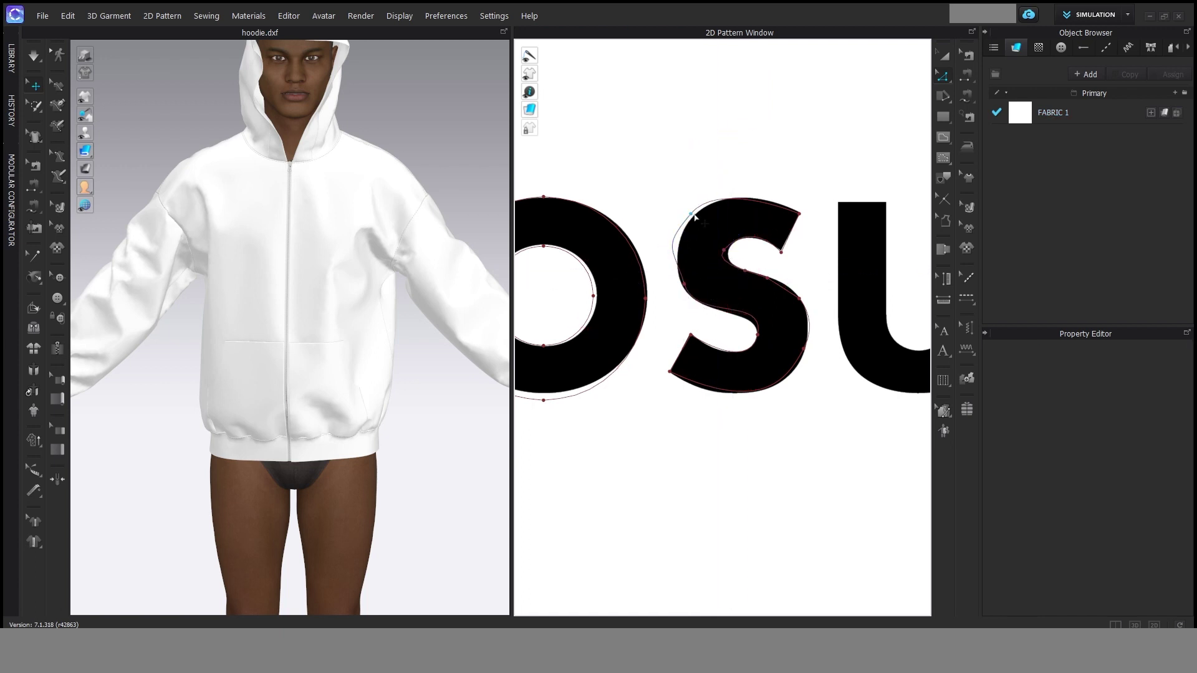
{"action": "left_click_drag", "start_coordinate": [691, 214], "coordinate": [697, 208]}
{"action": "scroll", "coordinate": [721, 239], "scroll_direction": "up", "scroll_amount": 5}
{"action": "mouse_move", "coordinate": [629, 126]}
{"action": "left_mouse_down"}
{"action": "mouse_move", "coordinate": [642, 147]}
{"action": "mouse_move", "coordinate": [638, 138]}
{"action": "left_mouse_up"}
{"action": "left_click_drag", "start_coordinate": [583, 400], "coordinate": [572, 400]}
- Adjust the curve along the middle diagonal of the S outline to follow the letter's edge
{"action": "scroll", "coordinate": [742, 286], "scroll_direction": "down", "scroll_amount": 5}
{"action": "left_click_drag", "start_coordinate": [727, 277], "coordinate": [767, 268]}
{"action": "scroll", "coordinate": [751, 327], "scroll_direction": "up", "scroll_amount": 4}
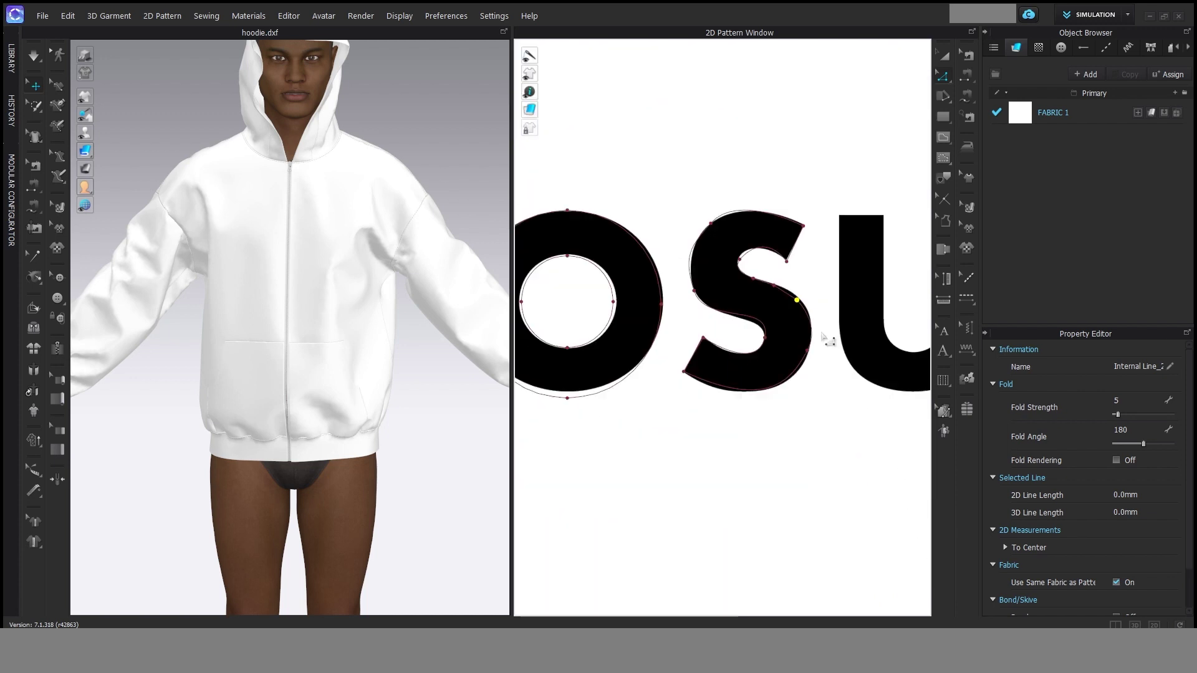
{"action": "scroll", "coordinate": [772, 380], "scroll_direction": "up", "scroll_amount": 3}
{"action": "left_click_drag", "start_coordinate": [783, 200], "coordinate": [777, 222]}
{"action": "scroll", "coordinate": [777, 222], "scroll_direction": "down", "scroll_amount": 3}
- Trace the letters U and P, including the P's inner opening, with closed internal lines
{"action": "key", "text": "g"}
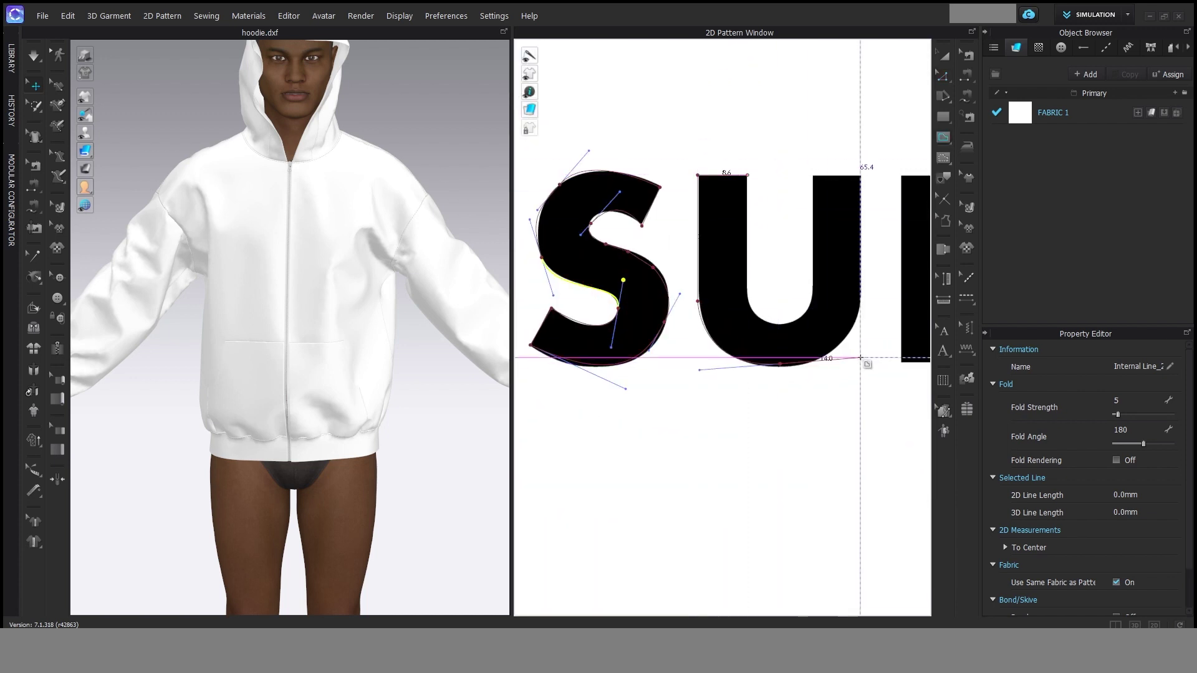
{"action": "scroll", "coordinate": [729, 311], "scroll_direction": "down", "scroll_amount": 5}
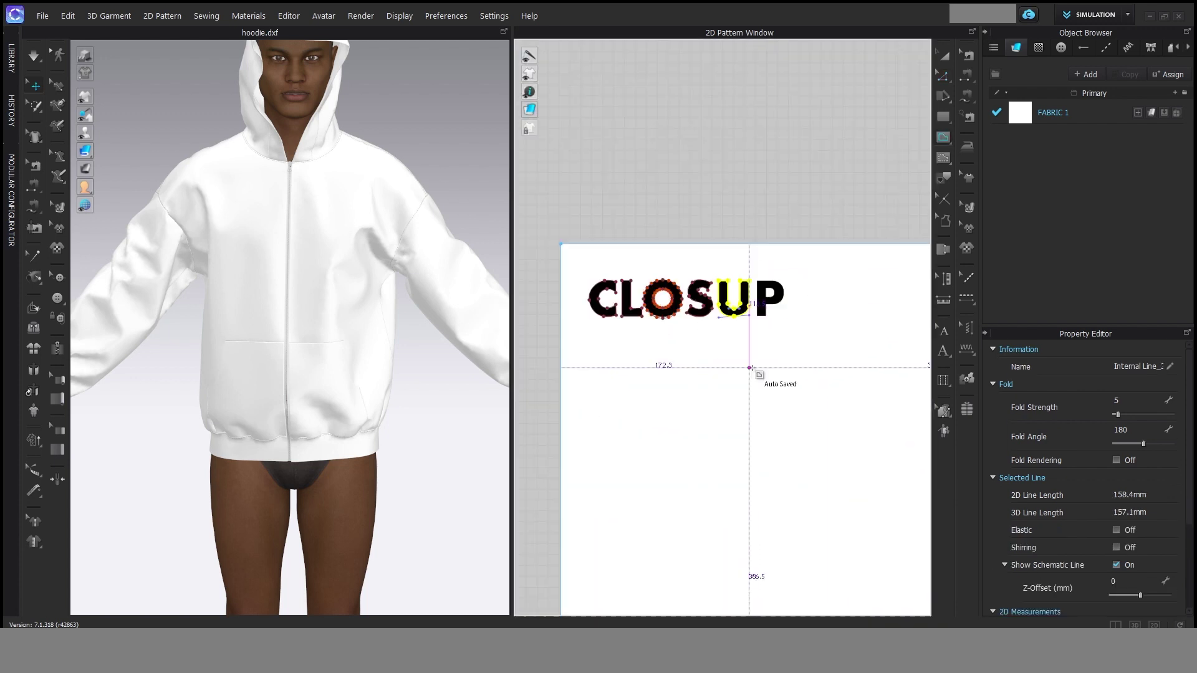
{"action": "scroll", "coordinate": [758, 373], "scroll_direction": "up", "scroll_amount": 4}
{"action": "left_click", "coordinate": [743, 281]}
{"action": "left_click", "coordinate": [731, 270]}
{"action": "left_click", "coordinate": [748, 270]}
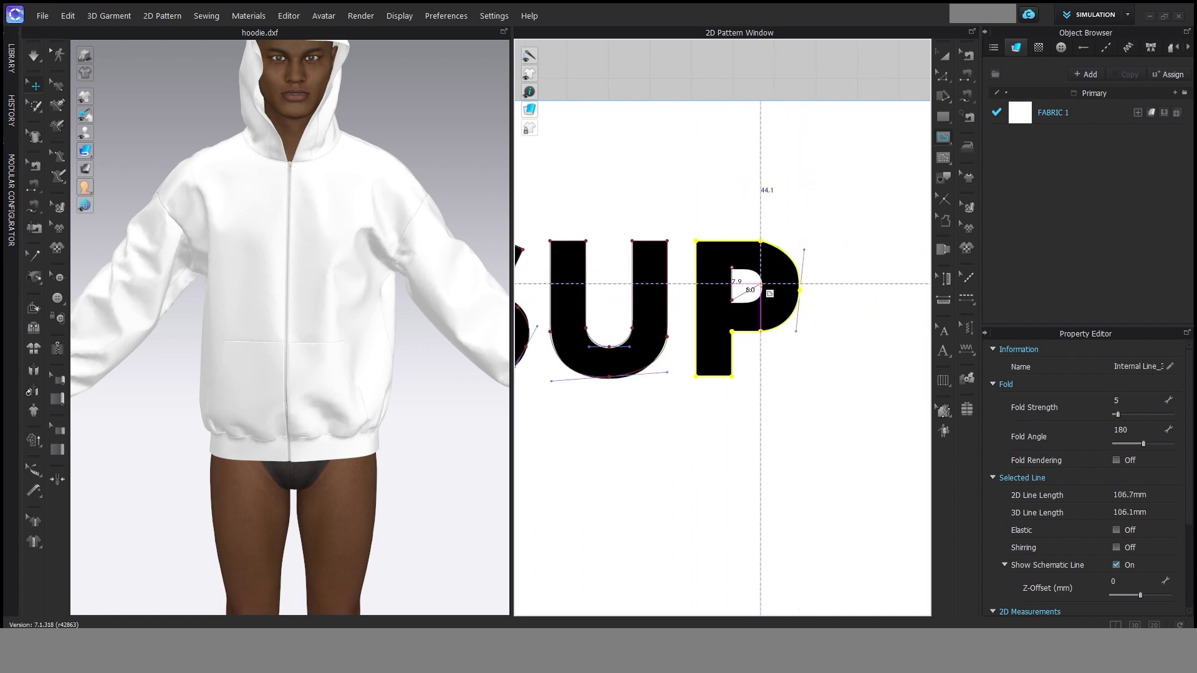
{"action": "left_click", "coordinate": [761, 286]}
{"action": "left_click", "coordinate": [748, 303]}
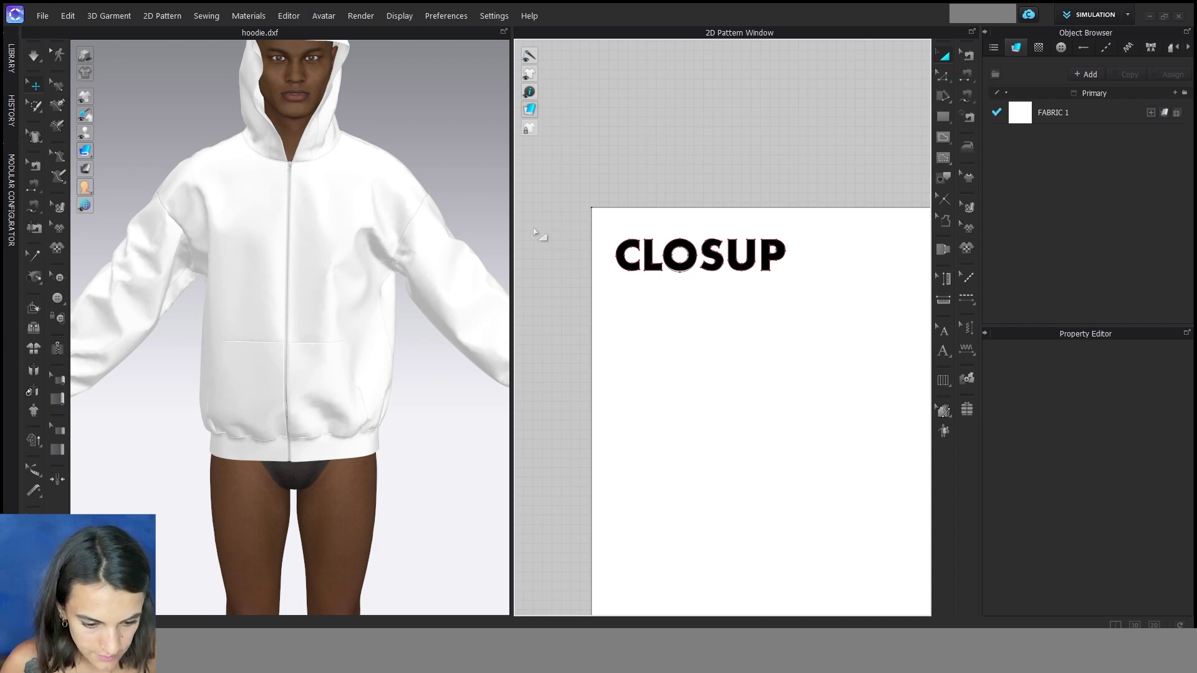
- Copy all the CLOSUP letter outlines onto the chest of the front pattern piece on the avatar's left side
{"action": "left_click_drag", "start_coordinate": [762, 275], "coordinate": [844, 298]}
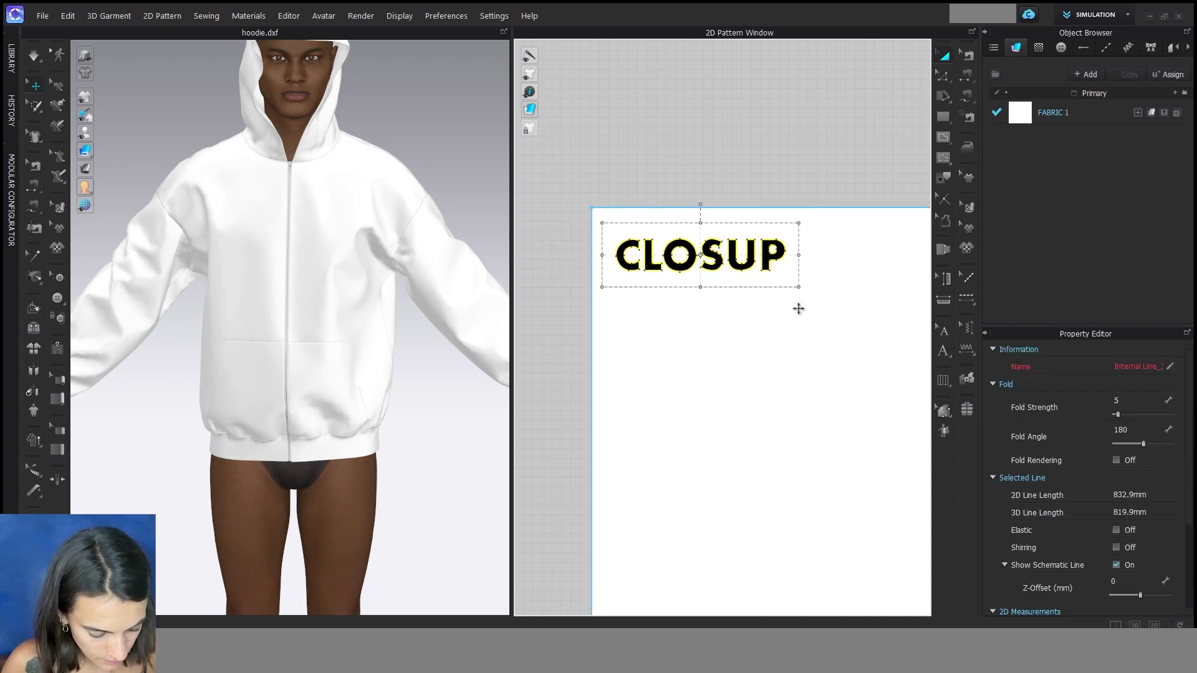
{"action": "scroll", "coordinate": [798, 308], "scroll_direction": "down", "scroll_amount": 5}
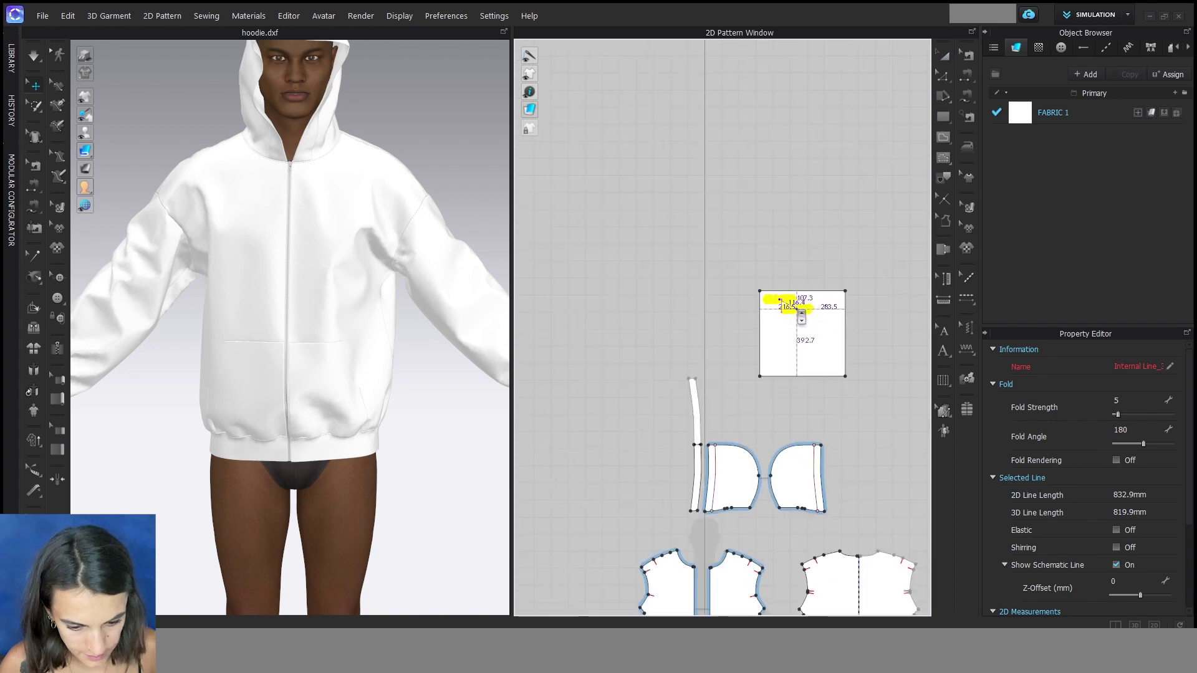
{"action": "scroll", "coordinate": [754, 524], "scroll_direction": "up", "scroll_amount": 5}
{"action": "left_click_drag", "start_coordinate": [750, 554], "coordinate": [703, 257]}
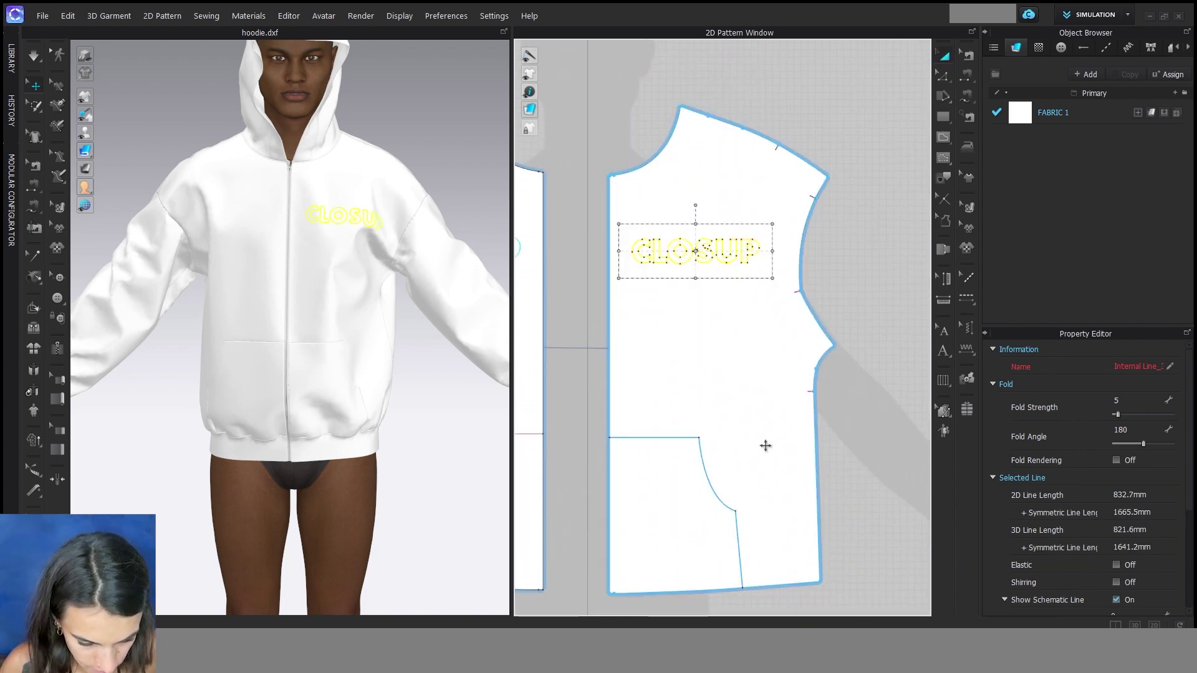
- Cut the square pattern piece along all of its CLOSUP letter outlines
{"action": "scroll", "coordinate": [771, 454], "scroll_direction": "down", "scroll_amount": 5}
{"action": "scroll", "coordinate": [816, 153], "scroll_direction": "up", "scroll_amount": 5}
{"action": "middle_click_drag", "start_coordinate": [744, 169], "coordinate": [652, 265]}
{"action": "left_click_drag", "start_coordinate": [544, 201], "coordinate": [771, 260]}
{"action": "scroll", "coordinate": [665, 236], "scroll_direction": "up", "scroll_amount": 3}
{"action": "right_click", "coordinate": [700, 220]}
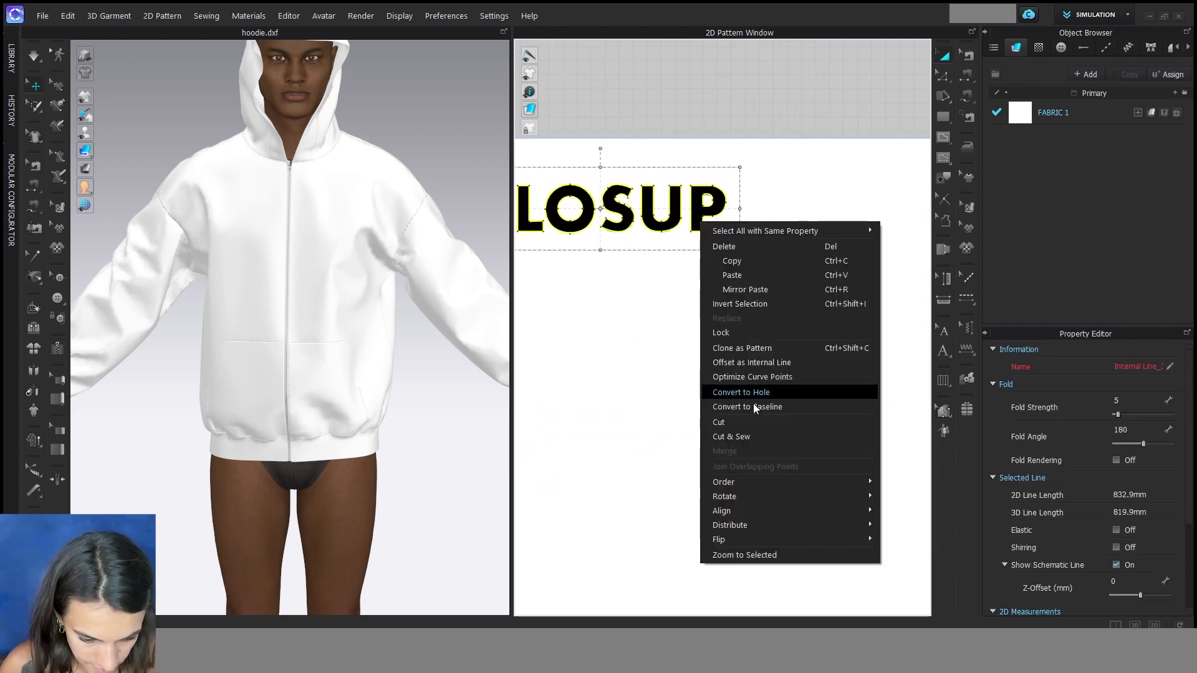
{"action": "left_click", "coordinate": [751, 418]}
- Move the leftover square piece away from the cut letters and delete it
{"action": "left_click", "coordinate": [773, 292]}
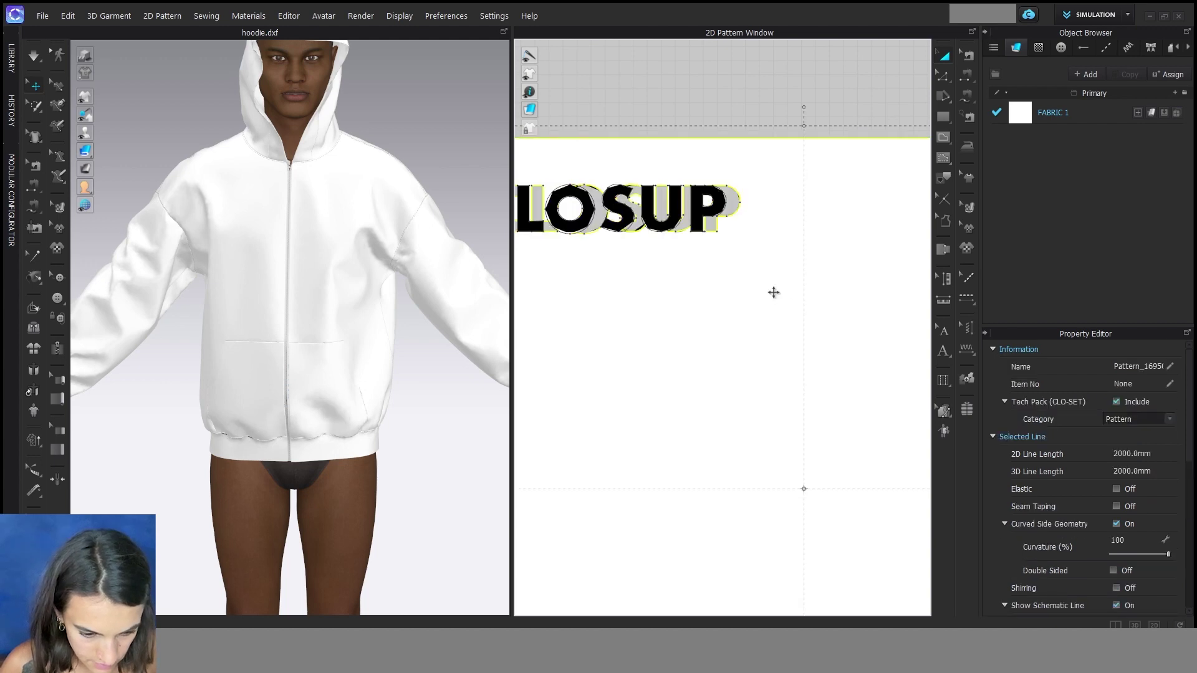
{"action": "scroll", "coordinate": [773, 293], "scroll_direction": "down", "scroll_amount": 6}
{"action": "left_click_drag", "start_coordinate": [828, 314], "coordinate": [853, 108]}
{"action": "left_click", "coordinate": [848, 110]}
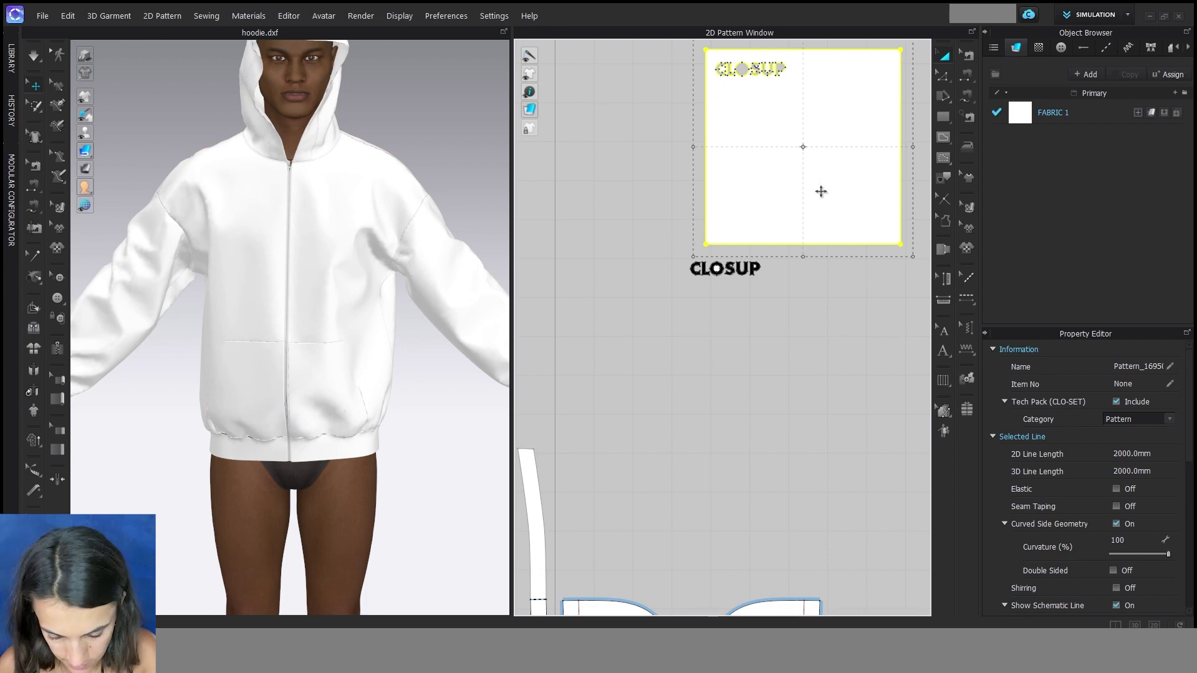
{"action": "key", "text": "Delete"}
- Move the O letter piece below the word and delete the leftover disc cut from its centre
{"action": "scroll", "coordinate": [732, 299], "scroll_direction": "up", "scroll_amount": 3}
{"action": "left_click", "coordinate": [772, 262]}
{"action": "scroll", "coordinate": [770, 271], "scroll_direction": "up", "scroll_amount": 4}
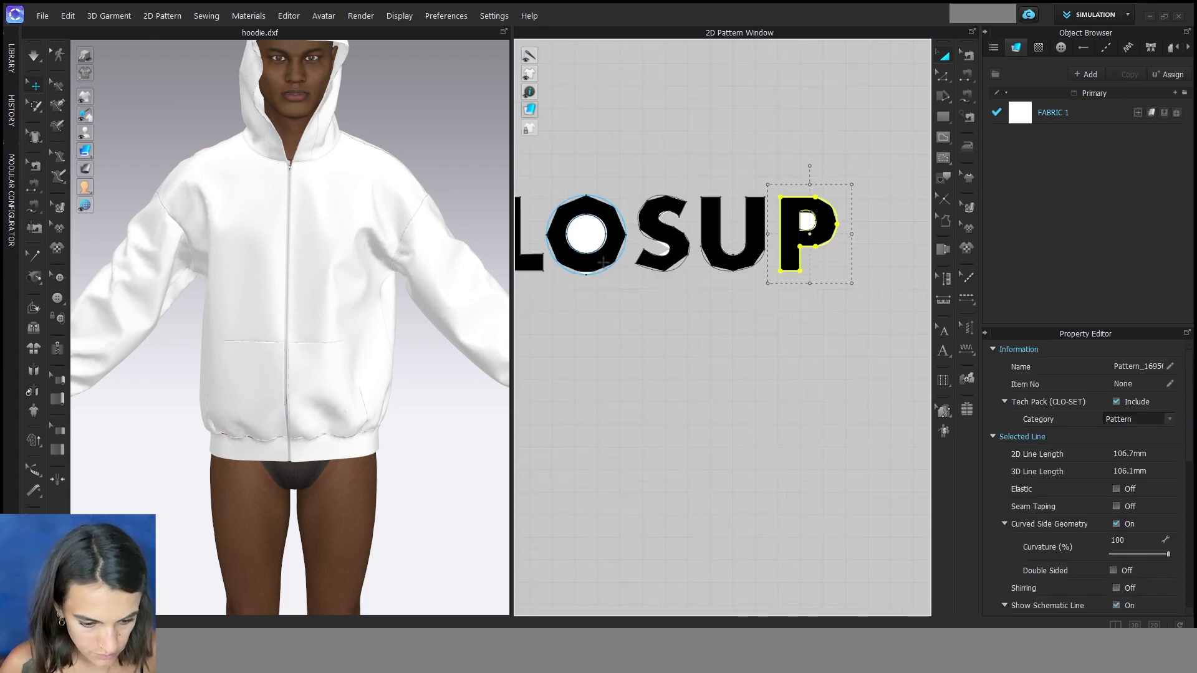
{"action": "left_click_drag", "start_coordinate": [603, 262], "coordinate": [603, 321]}
{"action": "left_click", "coordinate": [604, 222]}
{"action": "left_click", "coordinate": [599, 228]}
{"action": "key", "text": "Delete"}
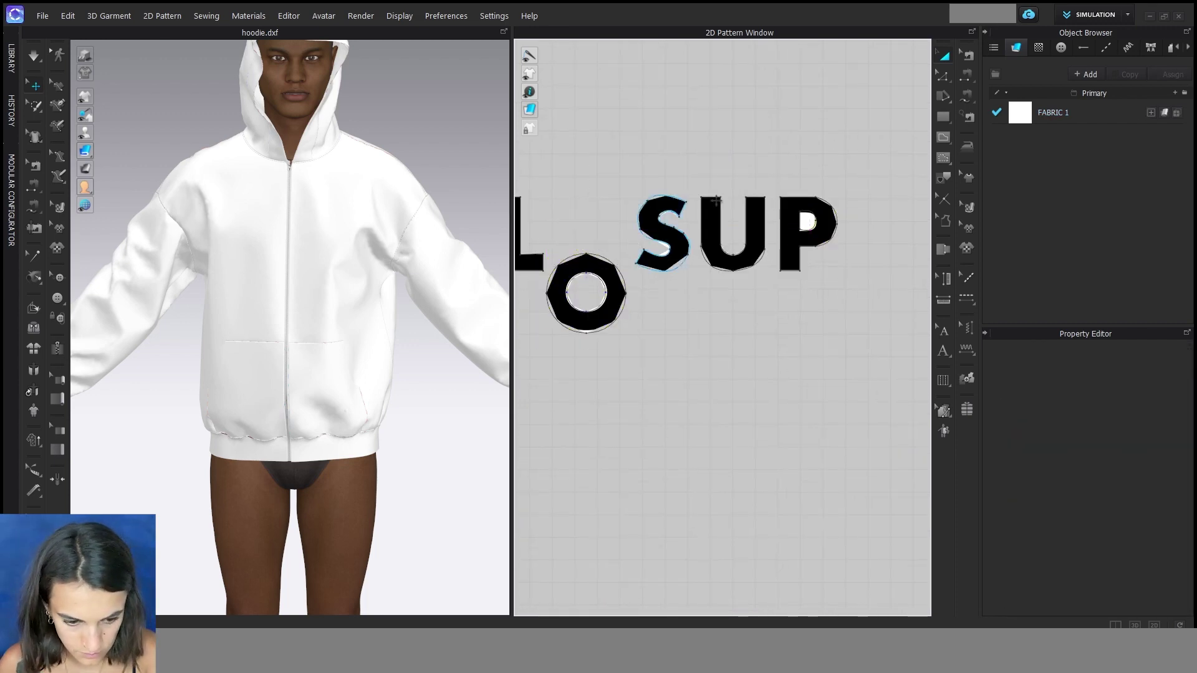
- Move the P letter piece below the word and delete the leftover piece cut from its inner opening
{"action": "left_click_drag", "start_coordinate": [792, 257], "coordinate": [793, 307]}
{"action": "left_click", "coordinate": [806, 221]}
{"action": "key", "text": "Delete"}
- Select all the letter pieces and set their particle distance to 5 mm
{"action": "scroll", "coordinate": [831, 264], "scroll_direction": "down", "scroll_amount": 4}
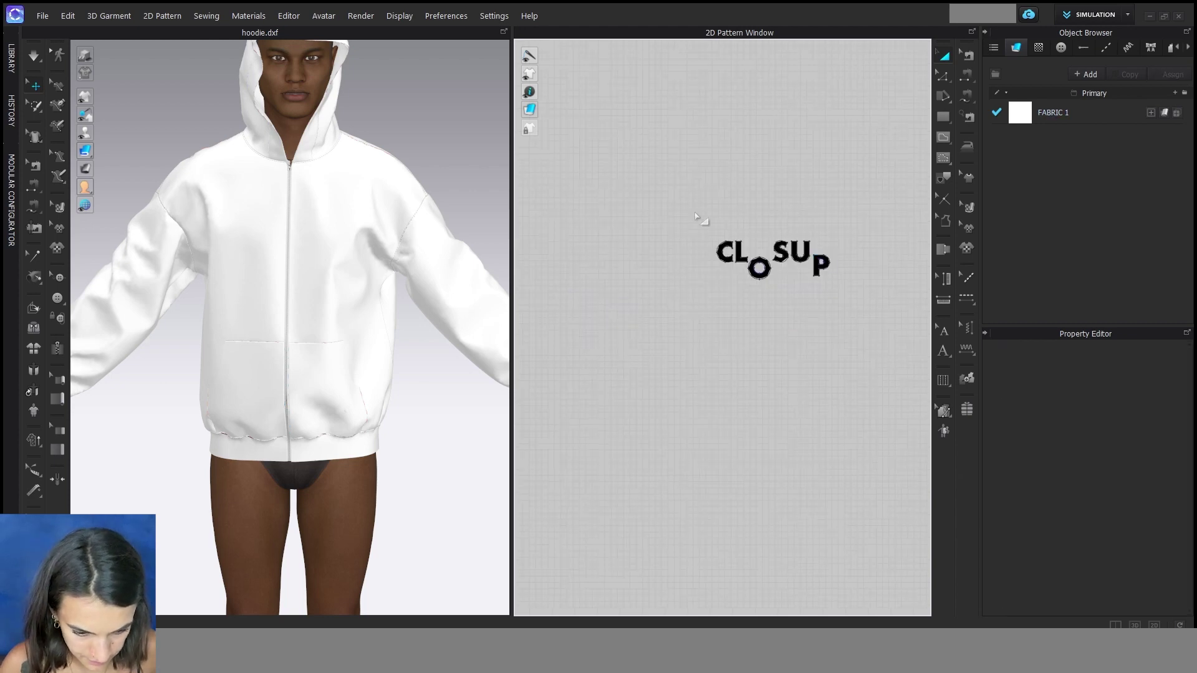
{"action": "left_click_drag", "start_coordinate": [865, 364], "coordinate": [866, 364]}
{"action": "scroll", "coordinate": [828, 379], "scroll_direction": "down", "scroll_amount": 5}
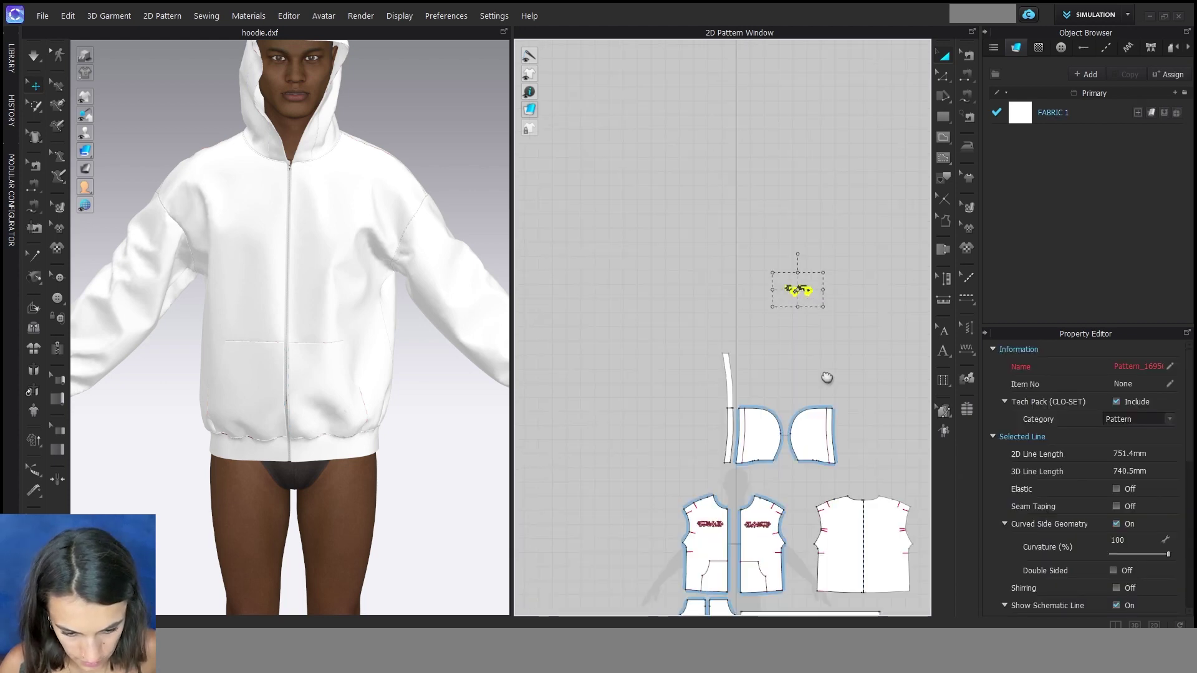
{"action": "right_click_drag", "start_coordinate": [828, 379], "coordinate": [787, 308]}
{"action": "scroll", "coordinate": [1040, 461], "scroll_direction": "down", "scroll_amount": 5}
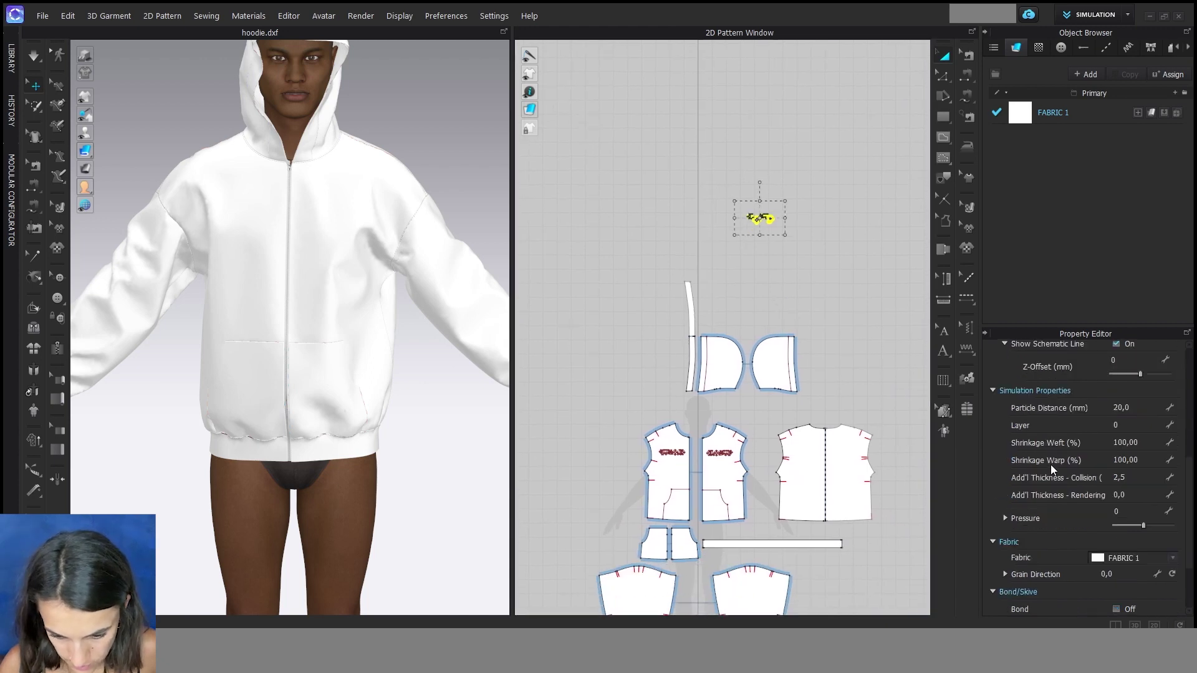
{"action": "left_click", "coordinate": [1138, 408]}
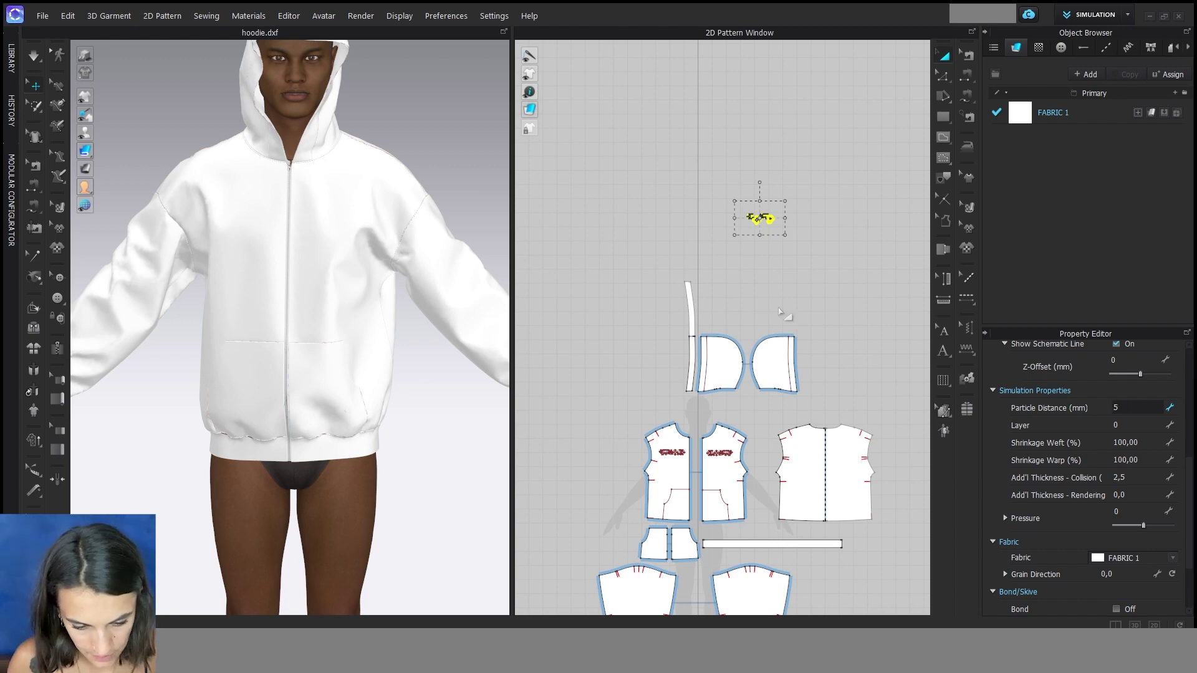
- Move the letter pieces next to the shoulder of the front piece carrying the logo outlines, and deselect them
{"action": "left_click_drag", "start_coordinate": [765, 218], "coordinate": [789, 453]}
{"action": "scroll", "coordinate": [759, 425], "scroll_direction": "up", "scroll_amount": 6}
{"action": "middle_click_drag", "start_coordinate": [708, 508], "coordinate": [778, 295]}
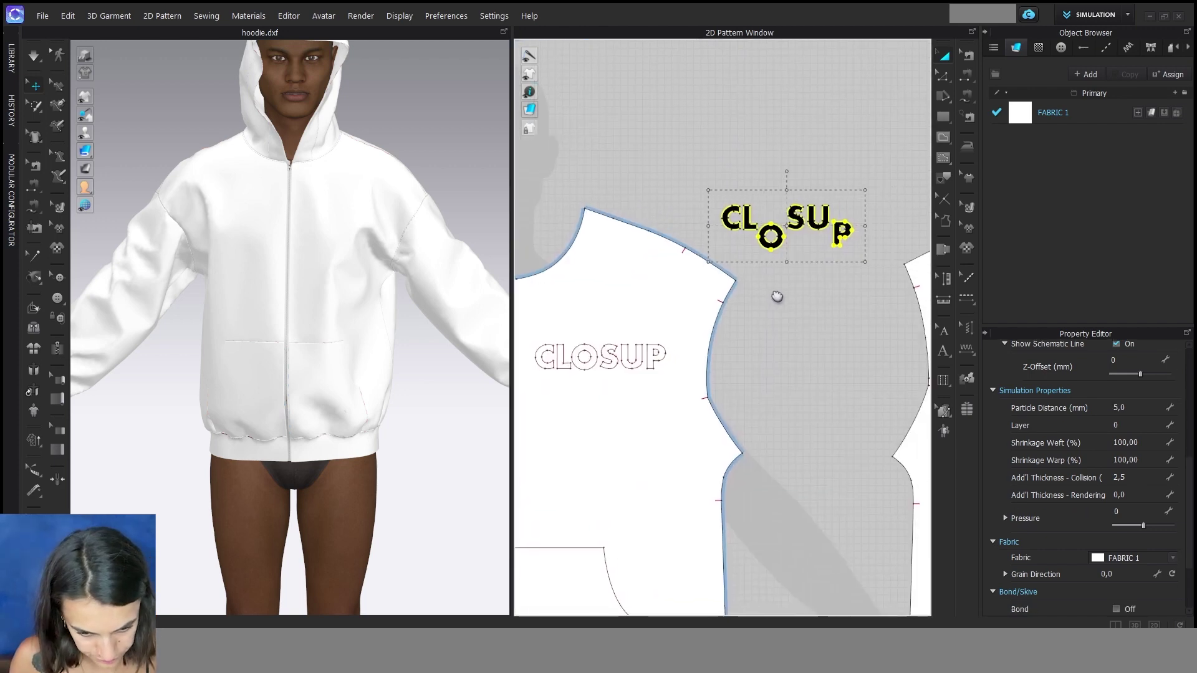
{"action": "left_click", "coordinate": [786, 347]}
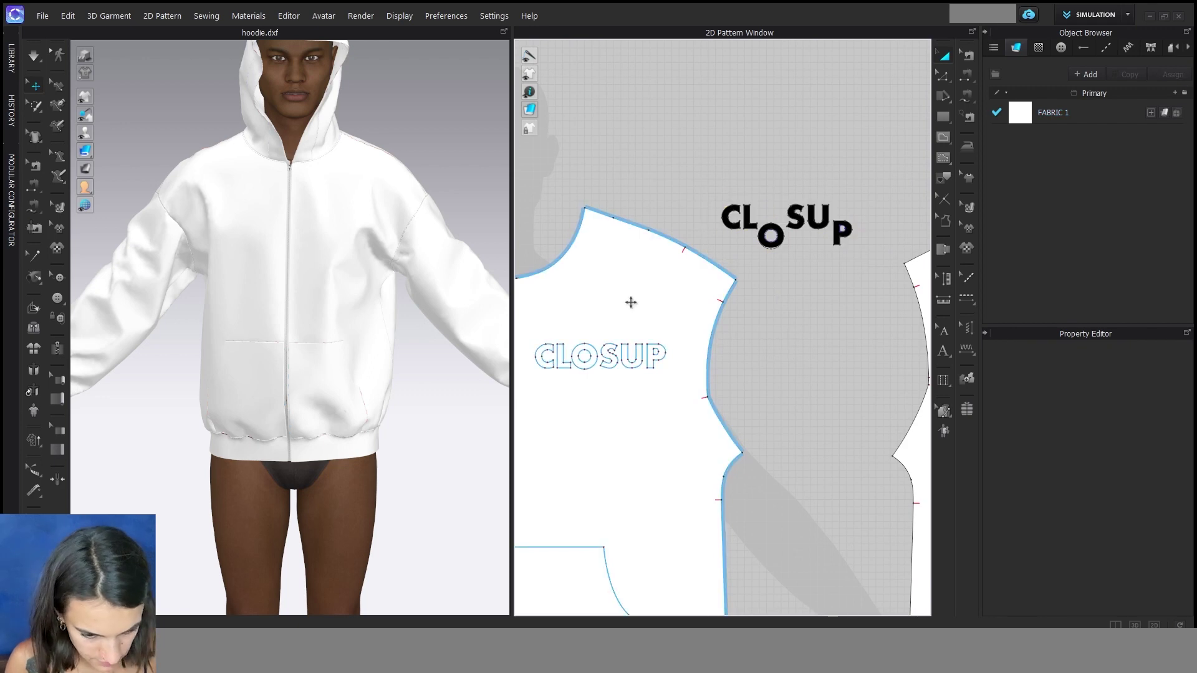
- Sew the C letter piece's full outline to the matching C outline on the front piece with Free Sewing
{"action": "key", "text": "m"}
{"action": "scroll", "coordinate": [719, 213], "scroll_direction": "up", "scroll_amount": 5}
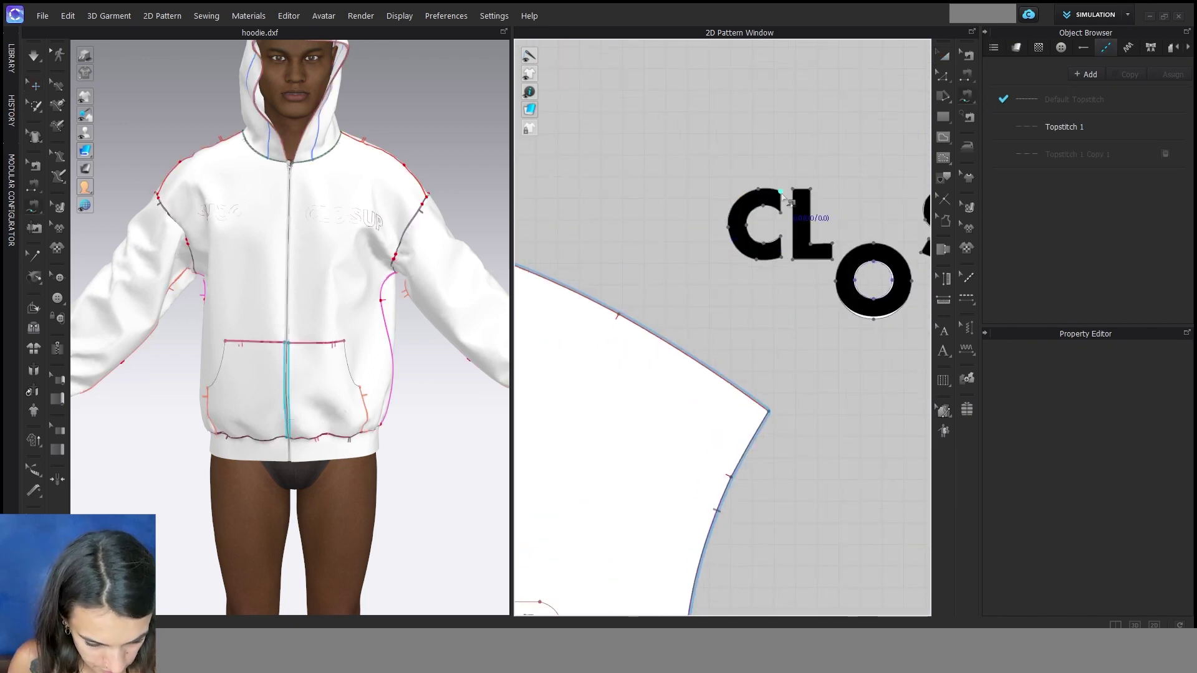
{"action": "scroll", "coordinate": [784, 209], "scroll_direction": "down", "scroll_amount": 5}
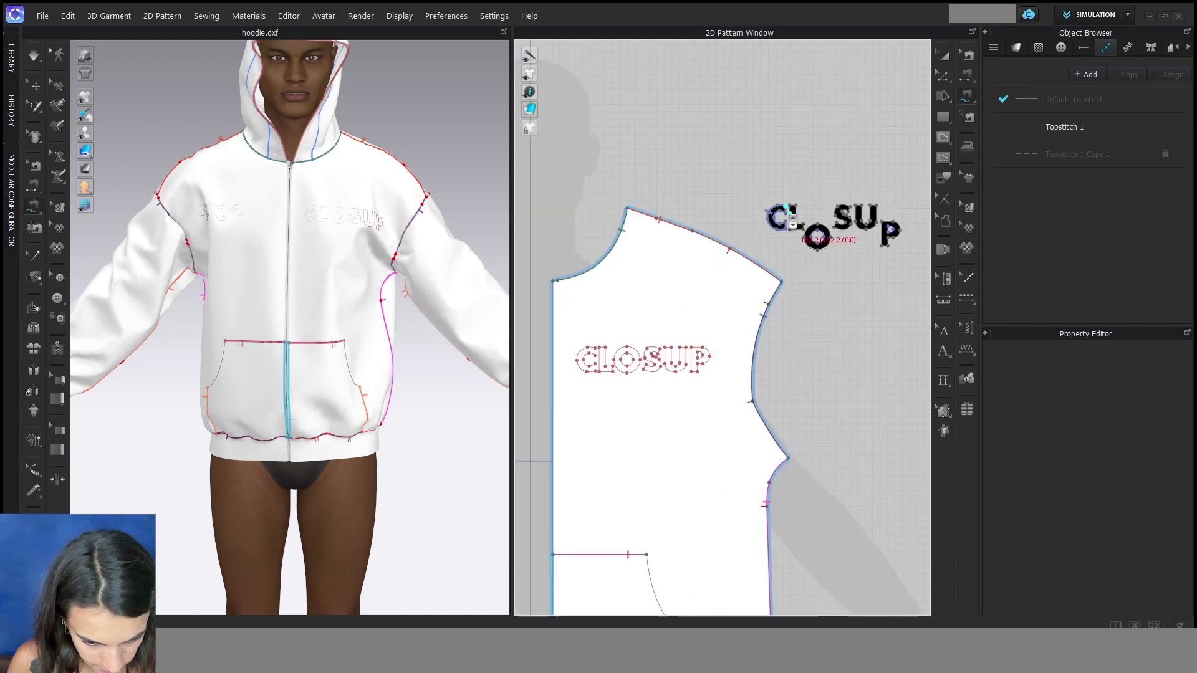
{"action": "scroll", "coordinate": [637, 312], "scroll_direction": "up", "scroll_amount": 6}
{"action": "left_click", "coordinate": [637, 319]}
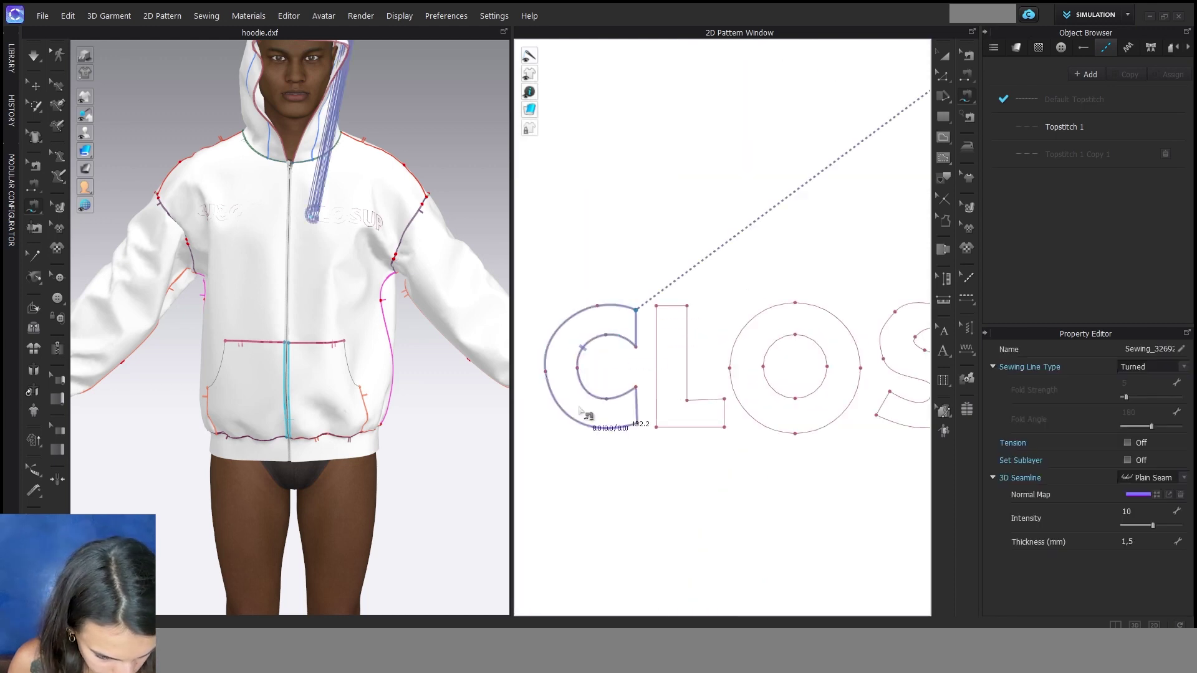
- Sew the L letter piece's full outline to the matching L outline on the front piece
{"action": "scroll", "coordinate": [614, 418], "scroll_direction": "down", "scroll_amount": 4}
{"action": "scroll", "coordinate": [713, 274], "scroll_direction": "up", "scroll_amount": 5}
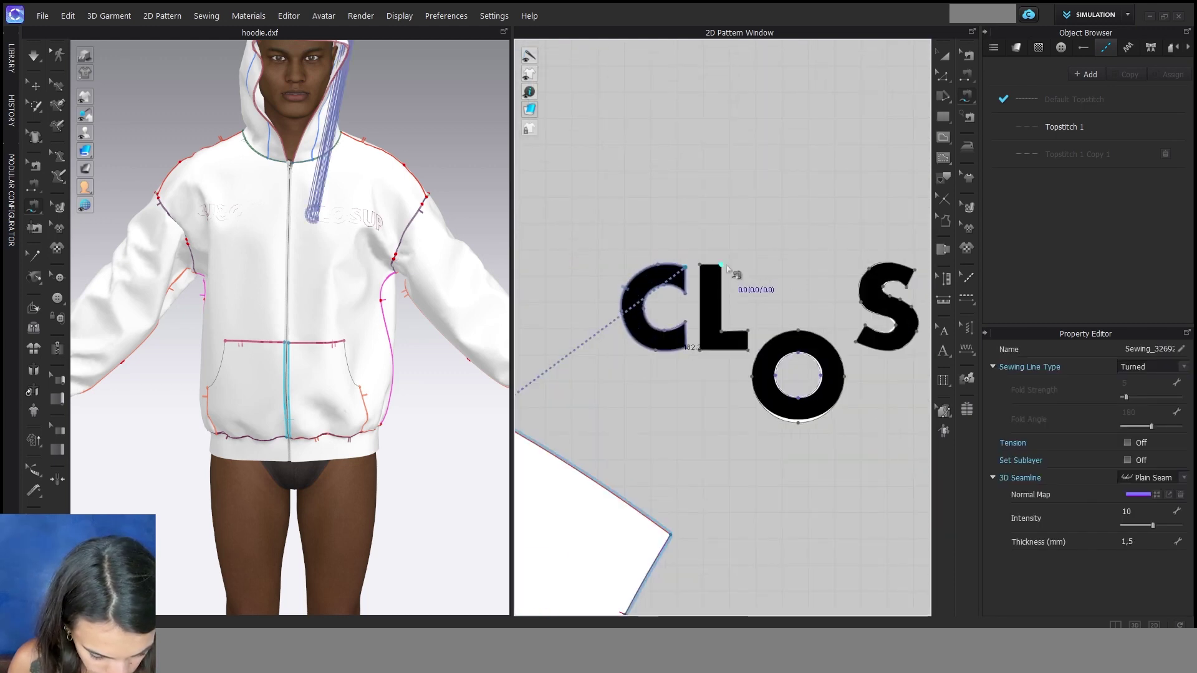
{"action": "left_click", "coordinate": [732, 274]}
{"action": "scroll", "coordinate": [754, 268], "scroll_direction": "down", "scroll_amount": 4}
{"action": "scroll", "coordinate": [567, 404], "scroll_direction": "up", "scroll_amount": 5}
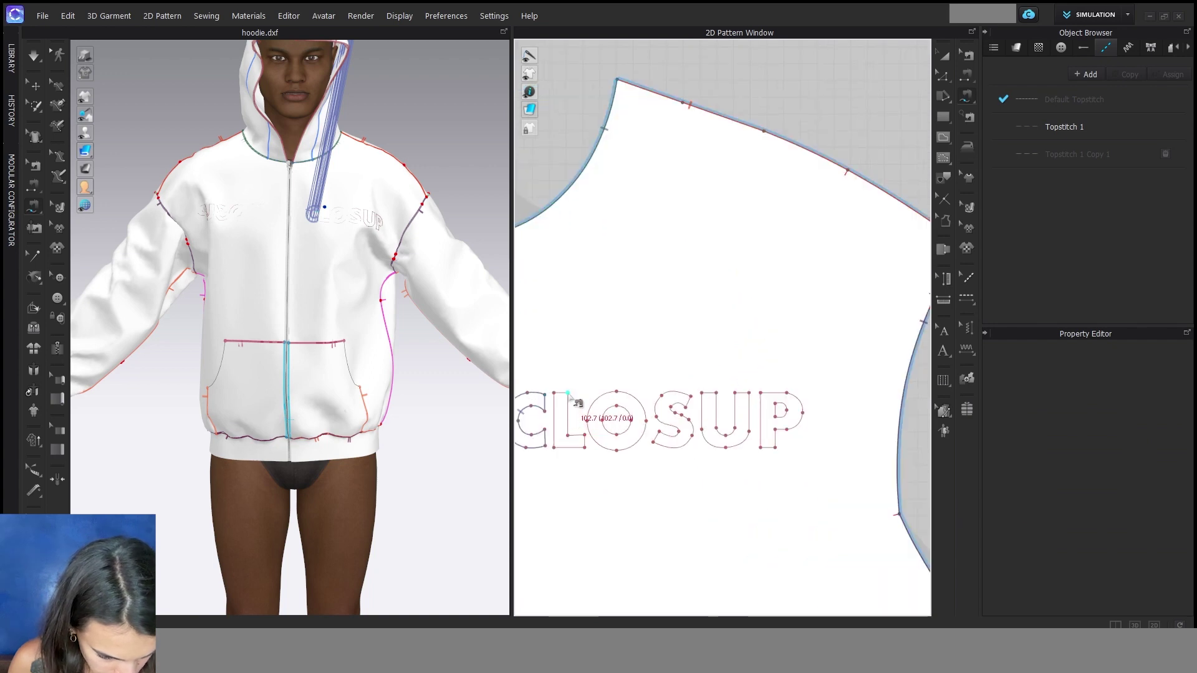
{"action": "left_click", "coordinate": [568, 399]}
- Sew the outer circle of the O outline on the front piece to the O letter piece's outer edge
{"action": "left_click", "coordinate": [616, 402]}
{"action": "scroll", "coordinate": [616, 402], "scroll_direction": "down", "scroll_amount": 4}
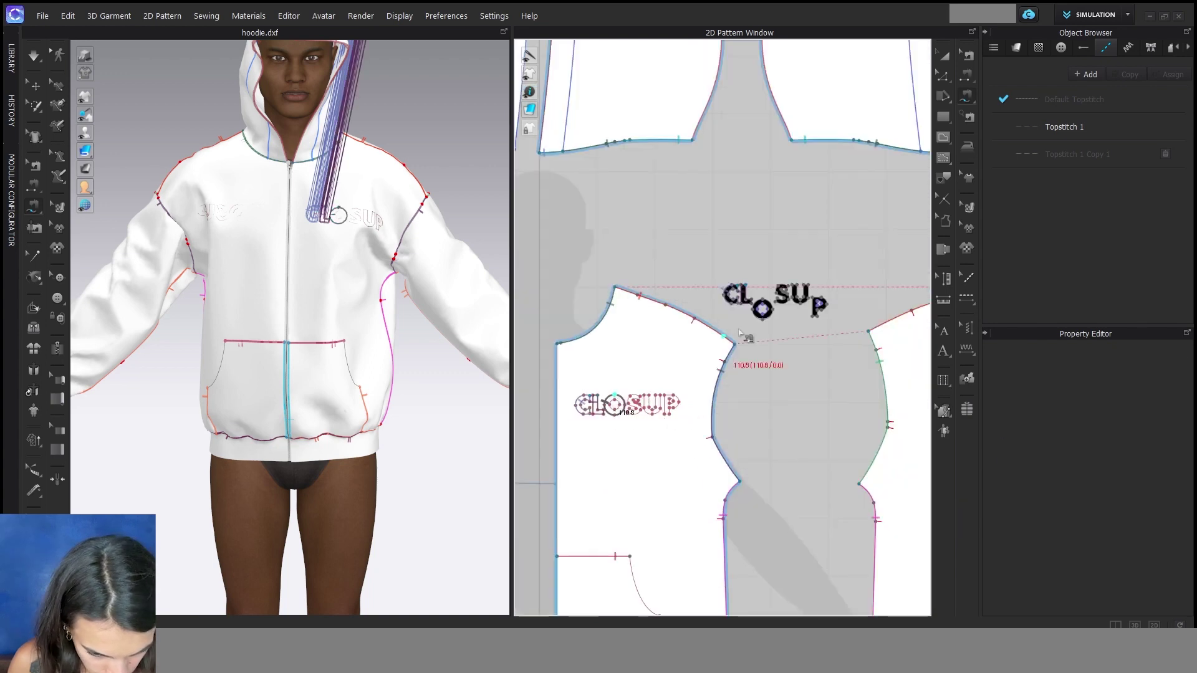
{"action": "scroll", "coordinate": [708, 355], "scroll_direction": "up", "scroll_amount": 5}
{"action": "left_click", "coordinate": [754, 306]}
- Sew the O letter piece's inner edge to the inner circle of the O outline on the front piece
{"action": "left_click", "coordinate": [755, 308]}
{"action": "scroll", "coordinate": [758, 328], "scroll_direction": "down", "scroll_amount": 4}
{"action": "scroll", "coordinate": [598, 492], "scroll_direction": "up", "scroll_amount": 5}
{"action": "middle_click_drag", "start_coordinate": [737, 401], "coordinate": [749, 395]}
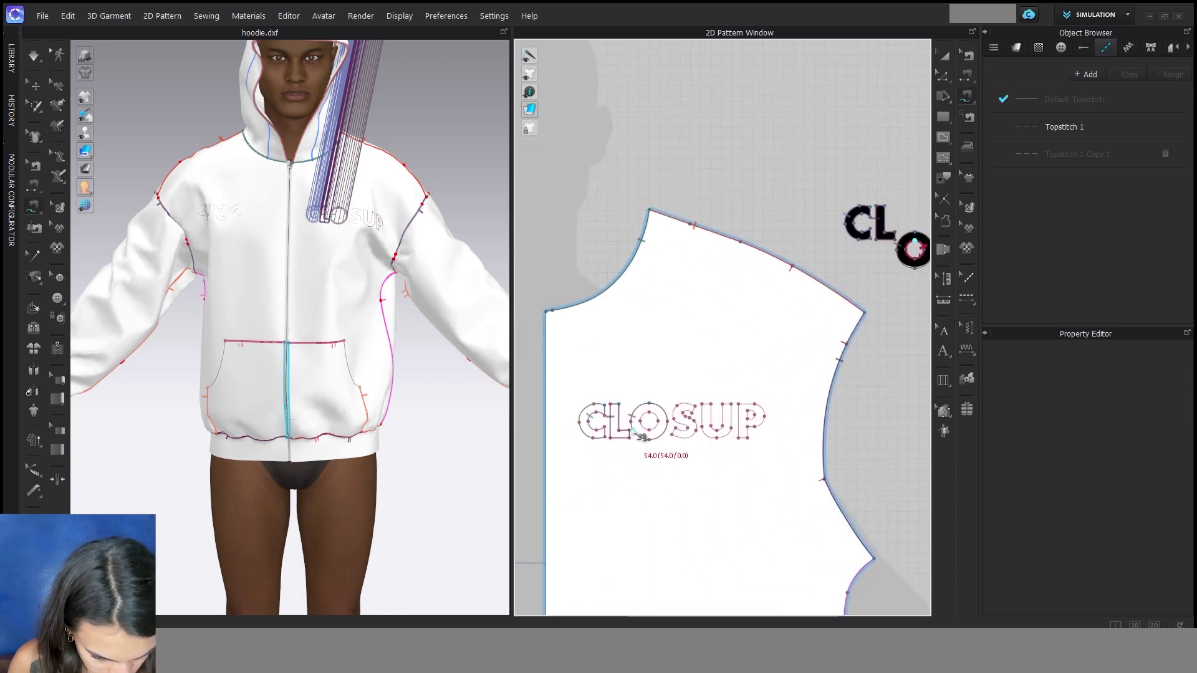
{"action": "left_click", "coordinate": [651, 419]}
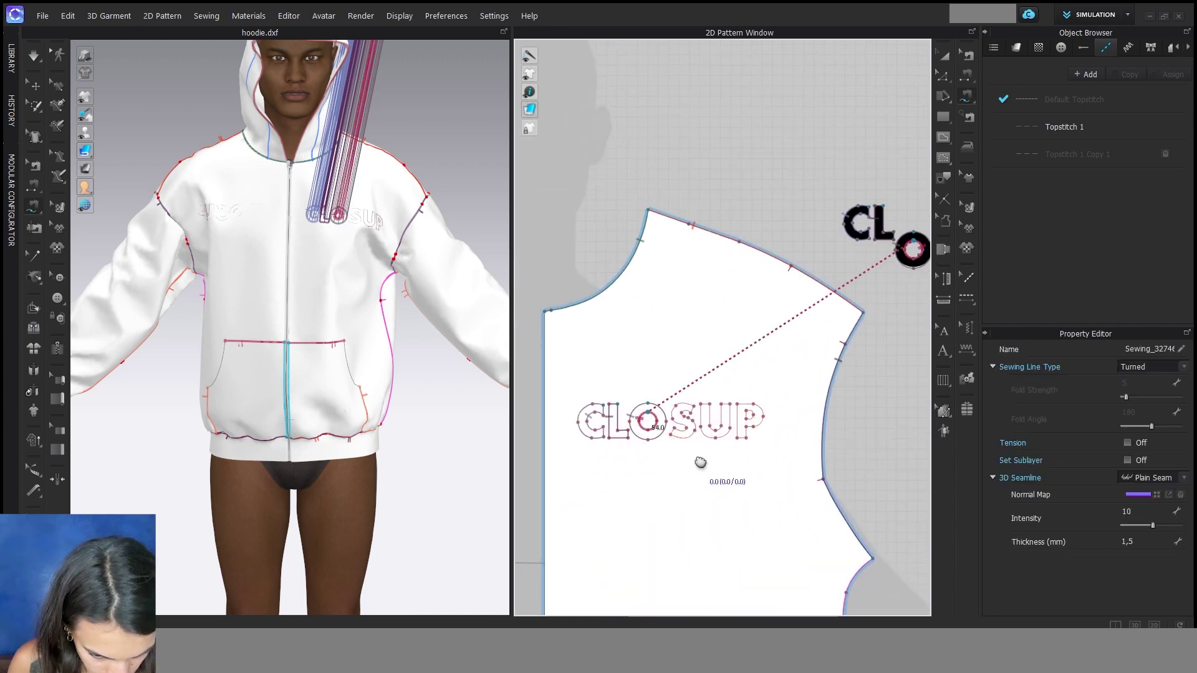
{"action": "middle_click_drag", "start_coordinate": [708, 465], "coordinate": [660, 467]}
{"action": "middle_click_drag", "start_coordinate": [675, 511], "coordinate": [651, 501]}
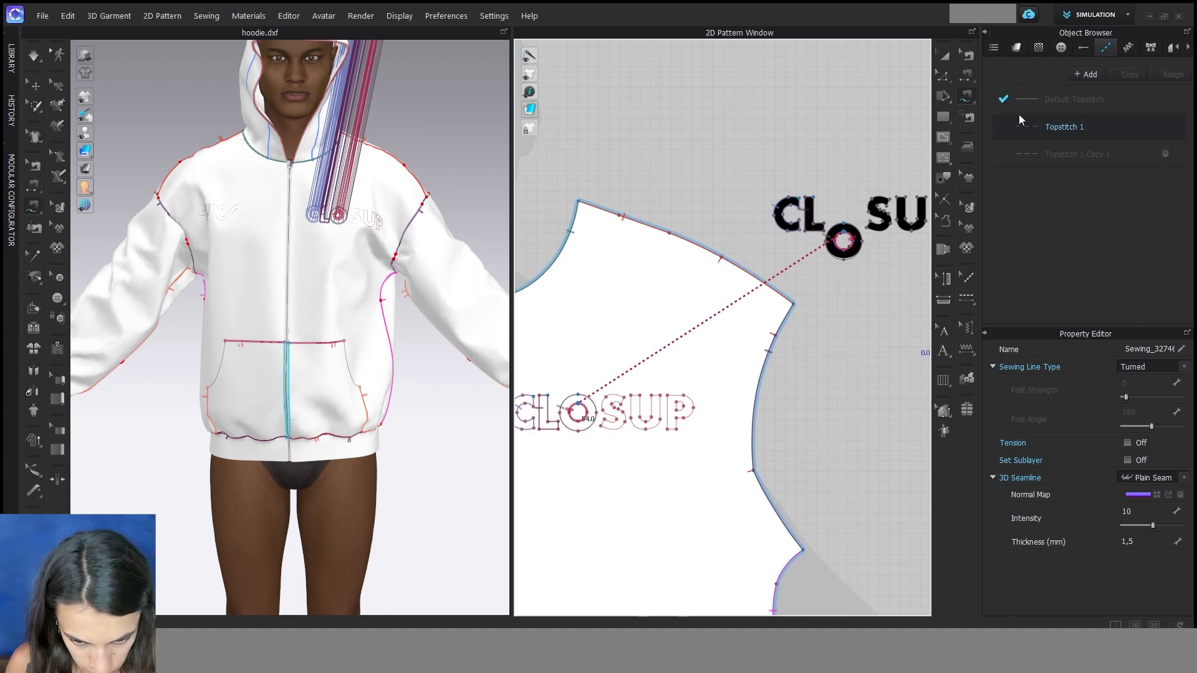
{"action": "left_click", "coordinate": [968, 56]}
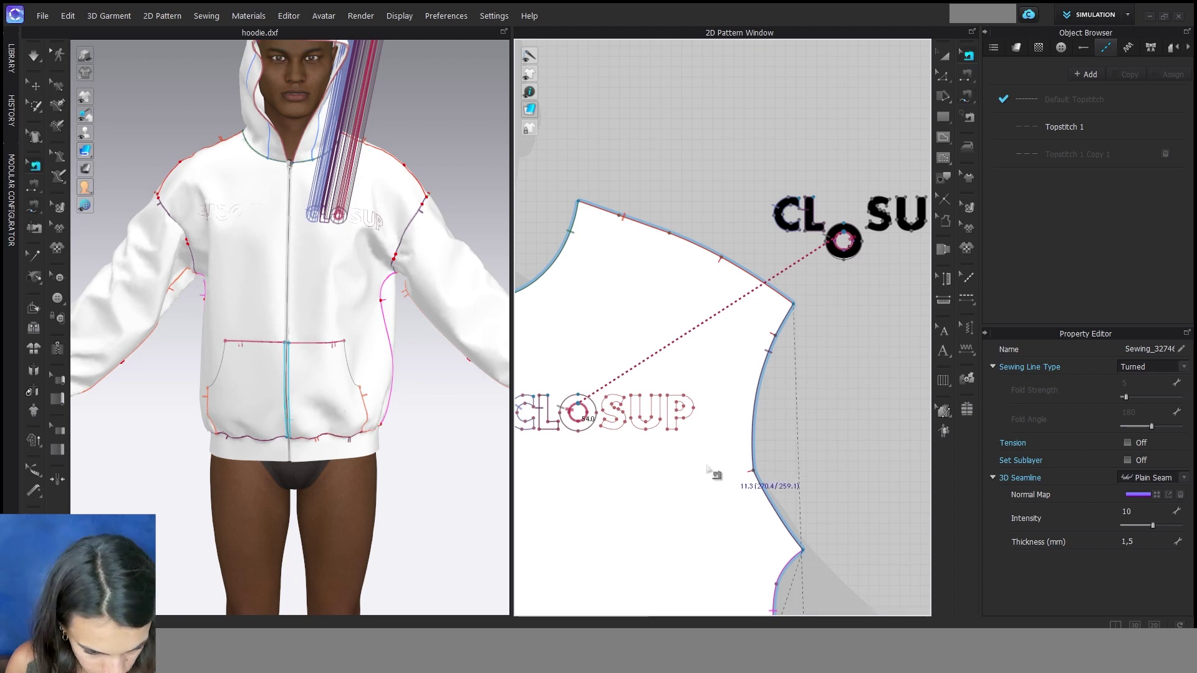
{"action": "right_click", "coordinate": [590, 425]}
{"action": "left_click", "coordinate": [603, 441]}
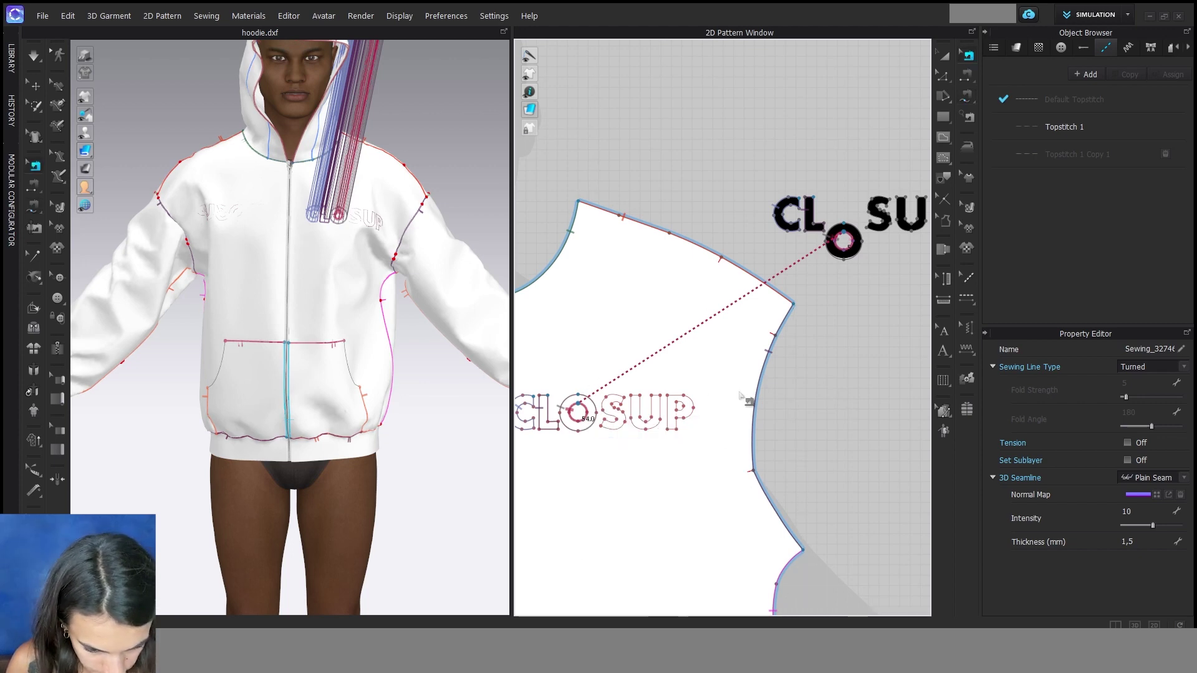
{"action": "scroll", "coordinate": [866, 262], "scroll_direction": "up", "scroll_amount": 3}
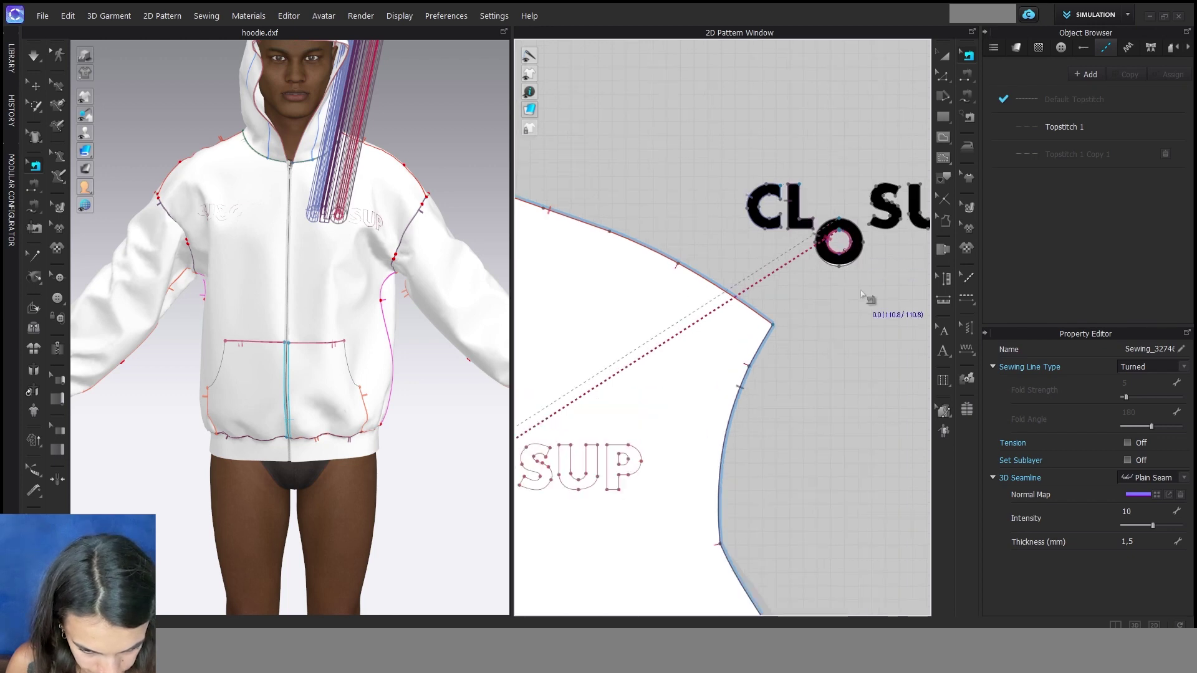
- Sew the S letter piece's full outline to the matching S outline on the front piece with Free Sewing
{"action": "middle_click_drag", "start_coordinate": [869, 299], "coordinate": [848, 296]}
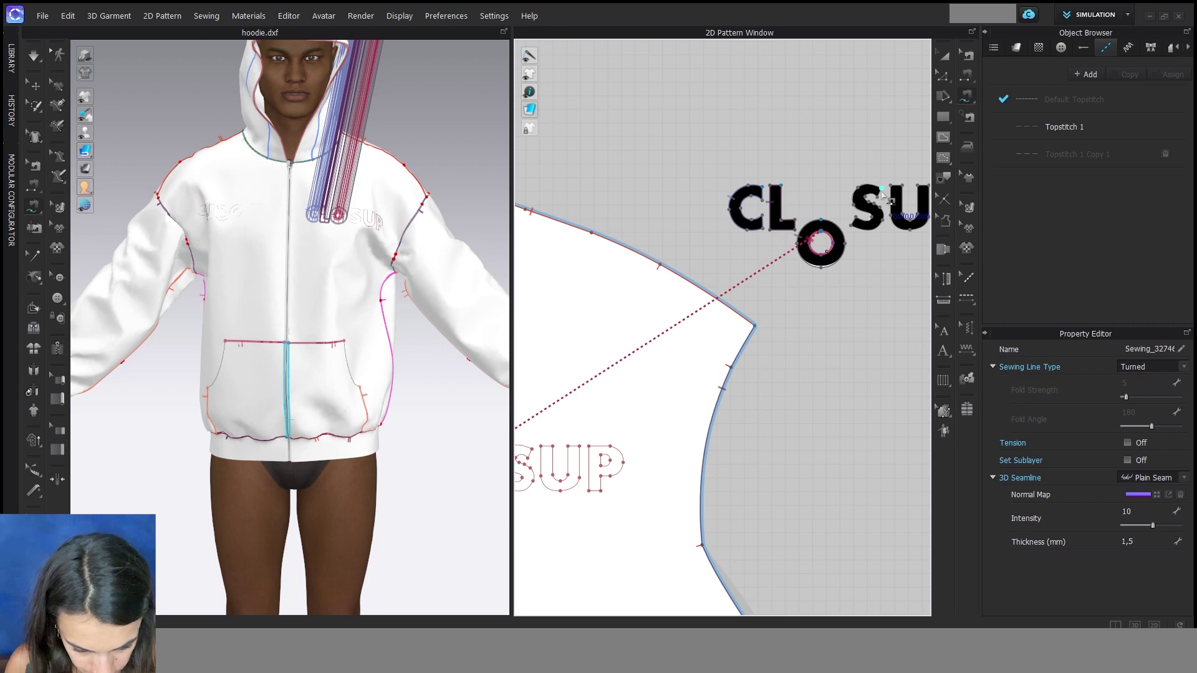
{"action": "scroll", "coordinate": [882, 195], "scroll_direction": "down", "scroll_amount": 1}
{"action": "left_click", "coordinate": [882, 196]}
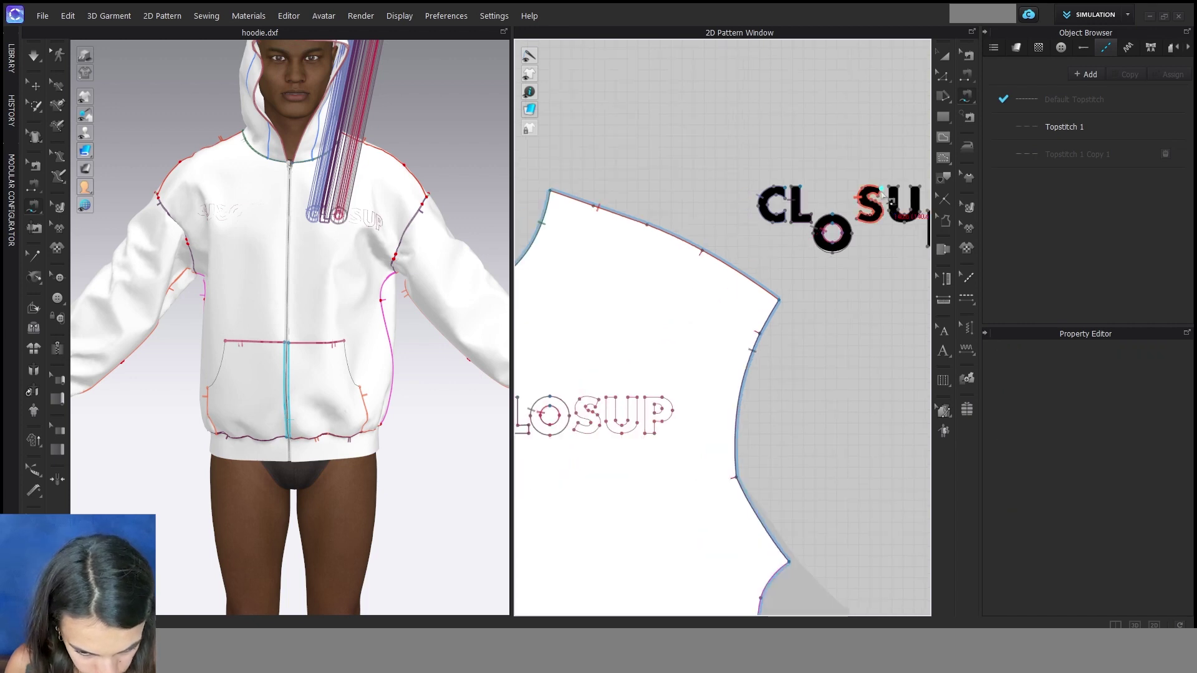
{"action": "left_click", "coordinate": [606, 411]}
- Sew the U outline on the front piece to the U letter piece's full outline
{"action": "left_click", "coordinate": [633, 411]}
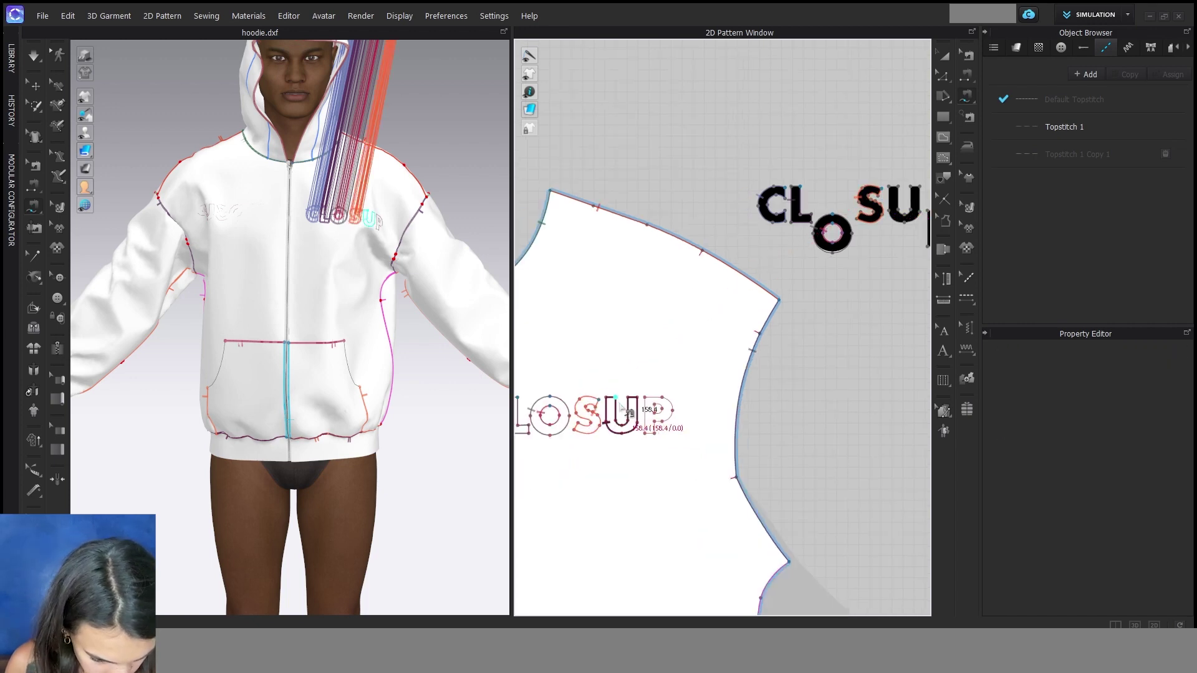
{"action": "left_click", "coordinate": [900, 190]}
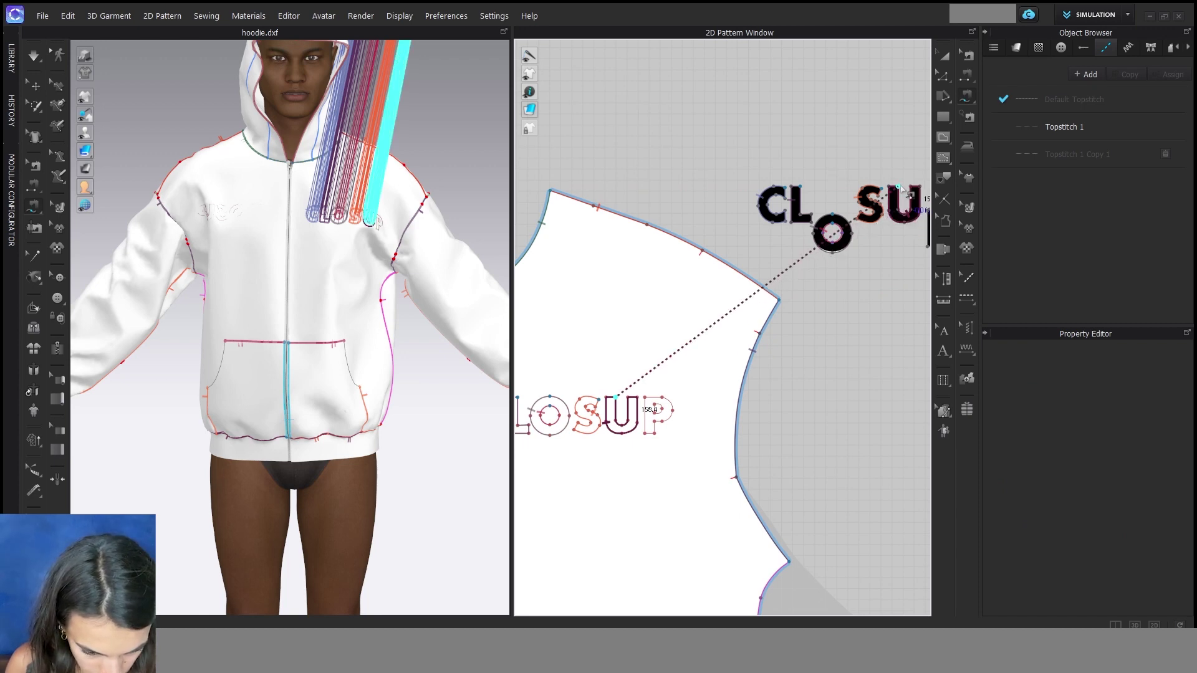
{"action": "scroll", "coordinate": [878, 271], "scroll_direction": "down", "scroll_amount": 2}
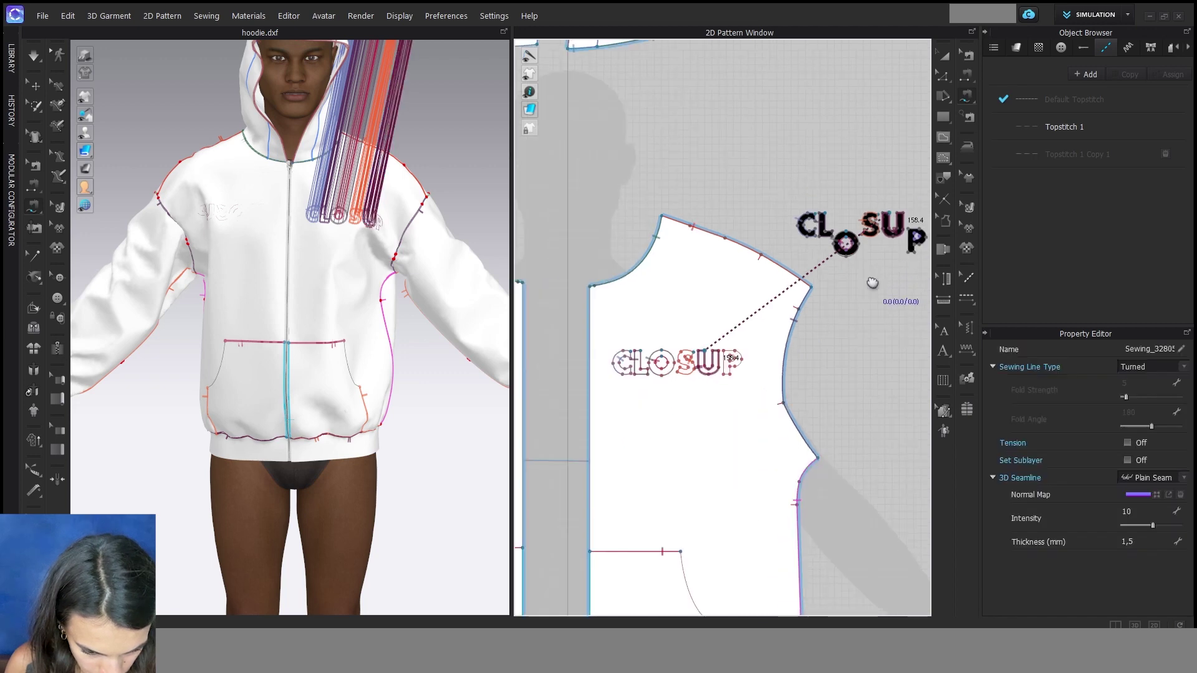
- Sew the P letter piece's outer edge to the outer P outline on the front piece
{"action": "middle_click_drag", "start_coordinate": [872, 278], "coordinate": [741, 280]}
{"action": "double_click", "coordinate": [777, 232]}
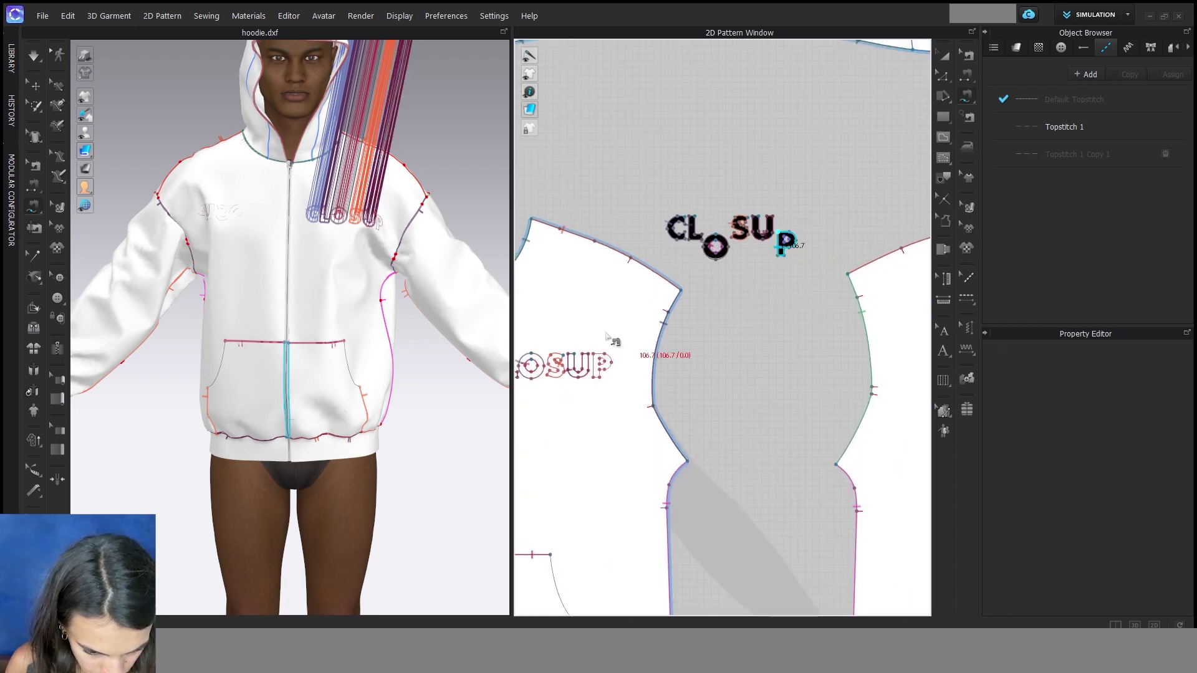
{"action": "left_click", "coordinate": [601, 366]}
- Sew the inner contour of the P outline on the front piece to the P letter piece's inner edge
{"action": "scroll", "coordinate": [595, 371], "scroll_direction": "up", "scroll_amount": 2}
{"action": "left_click", "coordinate": [614, 348]}
{"action": "scroll", "coordinate": [623, 346], "scroll_direction": "down", "scroll_amount": 2}
{"action": "scroll", "coordinate": [860, 237], "scroll_direction": "up", "scroll_amount": 2}
{"action": "left_click", "coordinate": [866, 223]}
{"action": "scroll", "coordinate": [895, 259], "scroll_direction": "down", "scroll_amount": 3}
{"action": "middle_click_drag", "start_coordinate": [766, 366], "coordinate": [767, 342]}
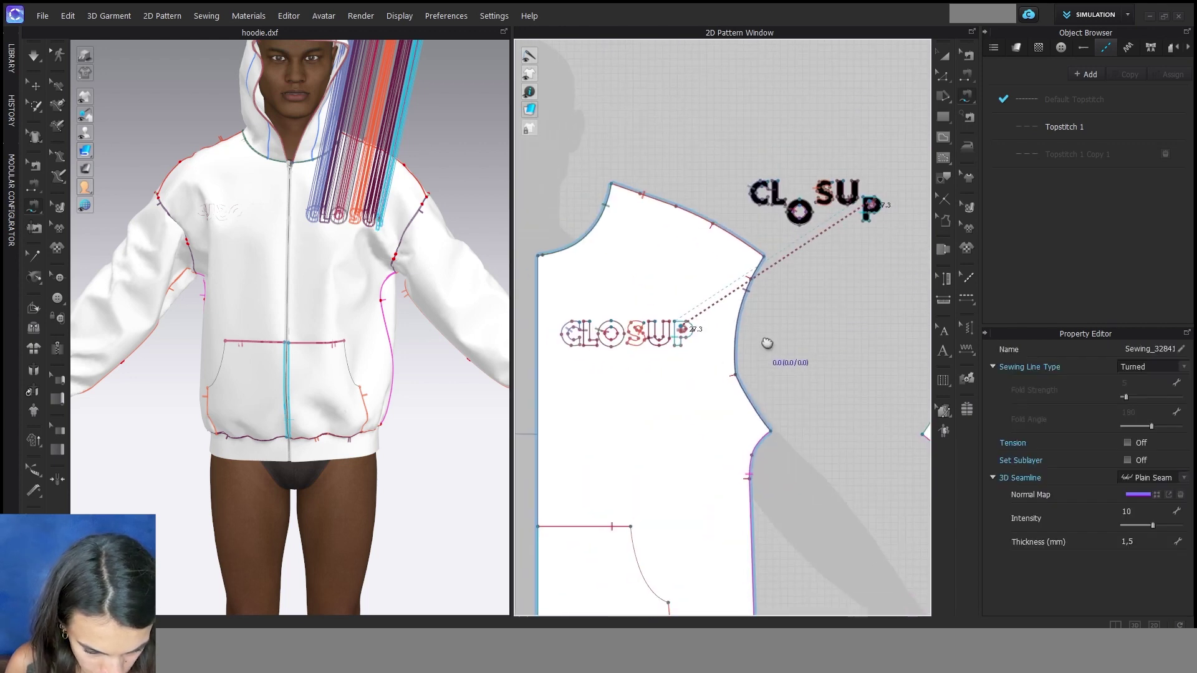
- Reverse the sewing direction of the seam on the P letter piece's inner edge
{"action": "scroll", "coordinate": [873, 224], "scroll_direction": "up", "scroll_amount": 3}
{"action": "right_click", "coordinate": [876, 226]}
{"action": "left_click", "coordinate": [890, 260]}
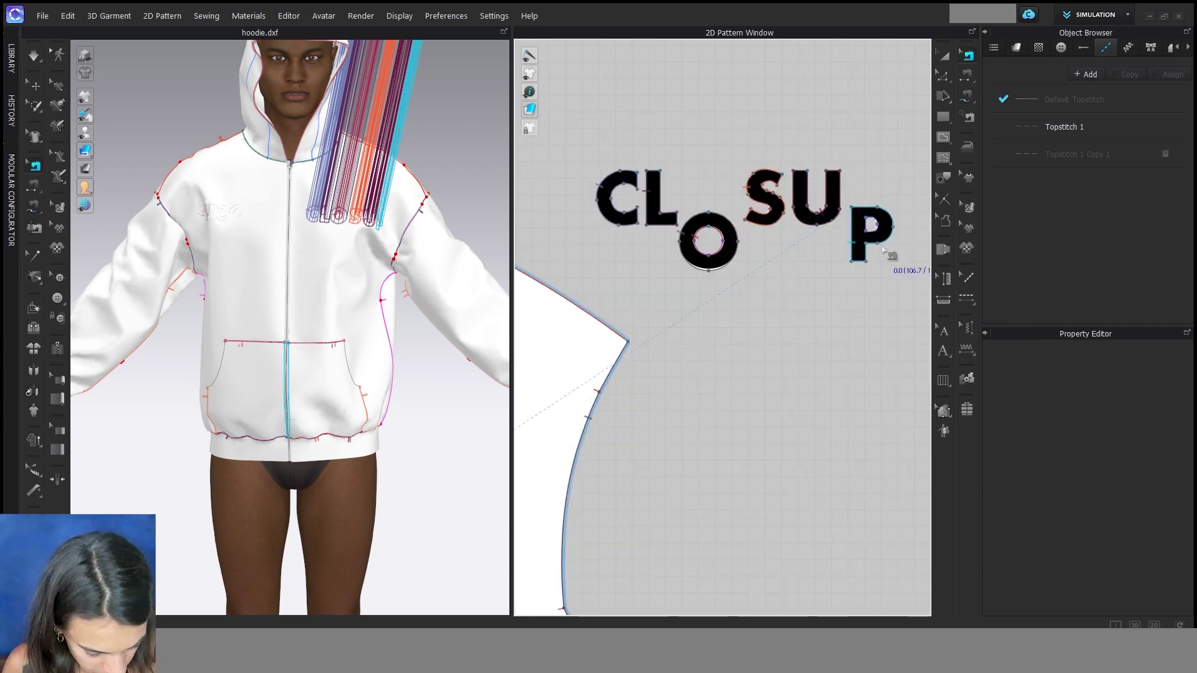
{"action": "left_click", "coordinate": [880, 238]}
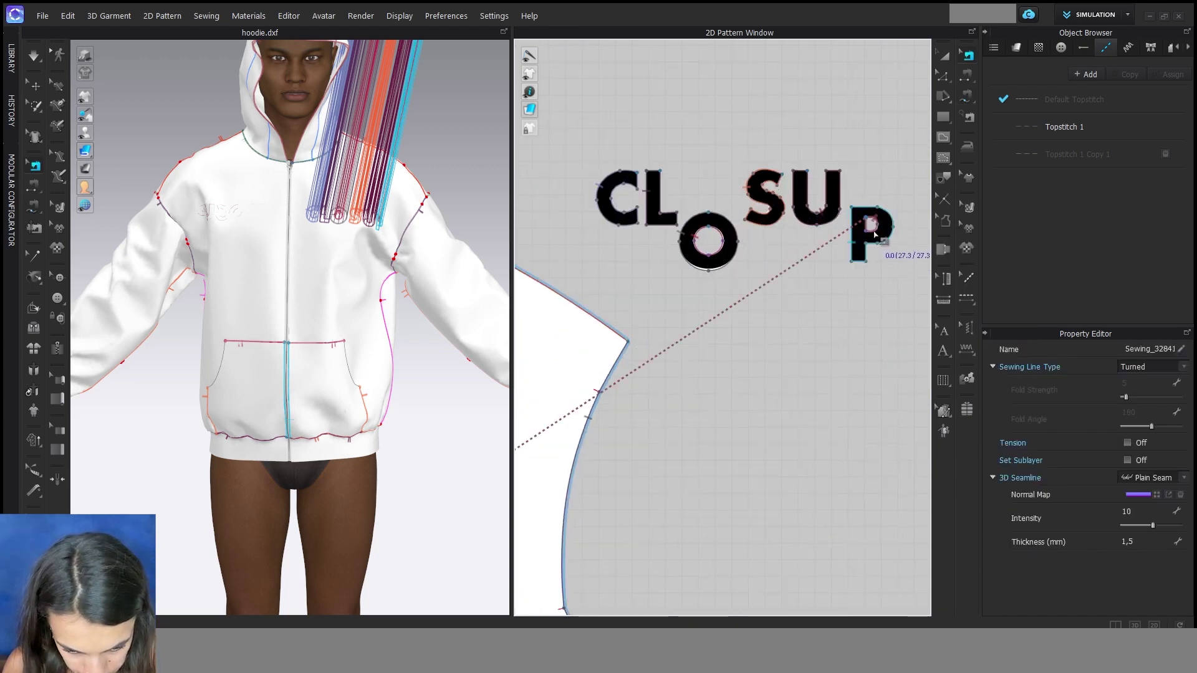
{"action": "right_click", "coordinate": [874, 230]}
{"action": "left_click", "coordinate": [898, 252]}
{"action": "scroll", "coordinate": [897, 247], "scroll_direction": "down", "scroll_amount": 4}
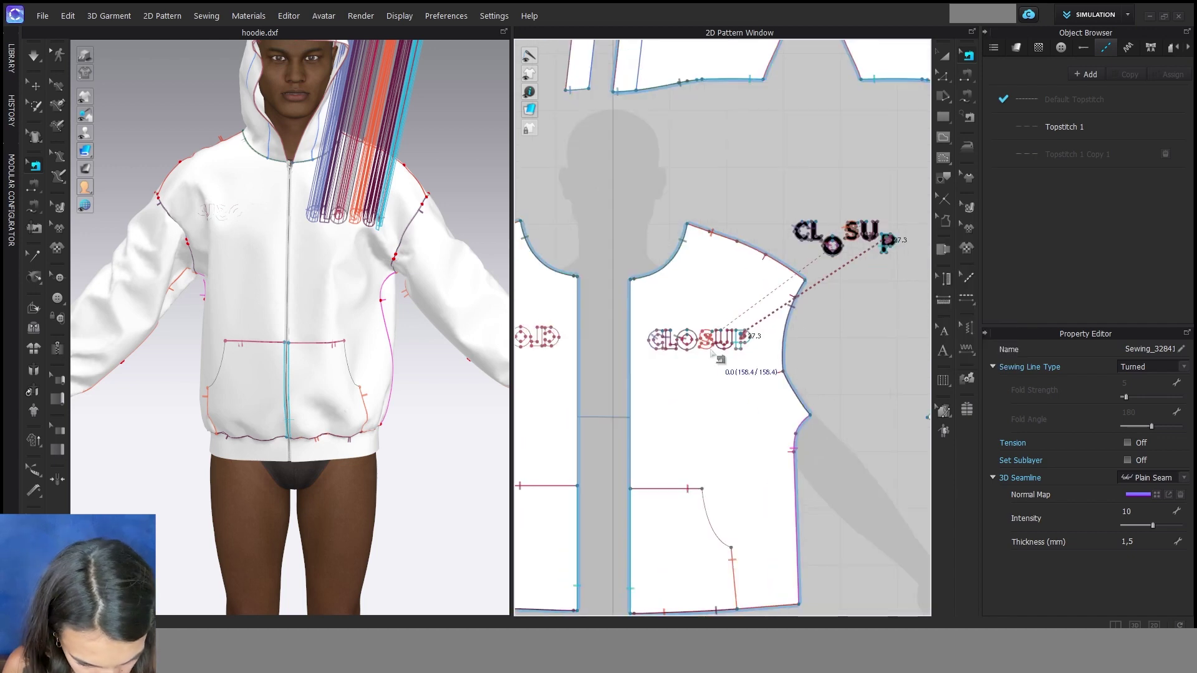
- Reverse the sewing direction of the seam joining the S letter piece to the front piece
{"action": "scroll", "coordinate": [686, 349], "scroll_direction": "up", "scroll_amount": 3}
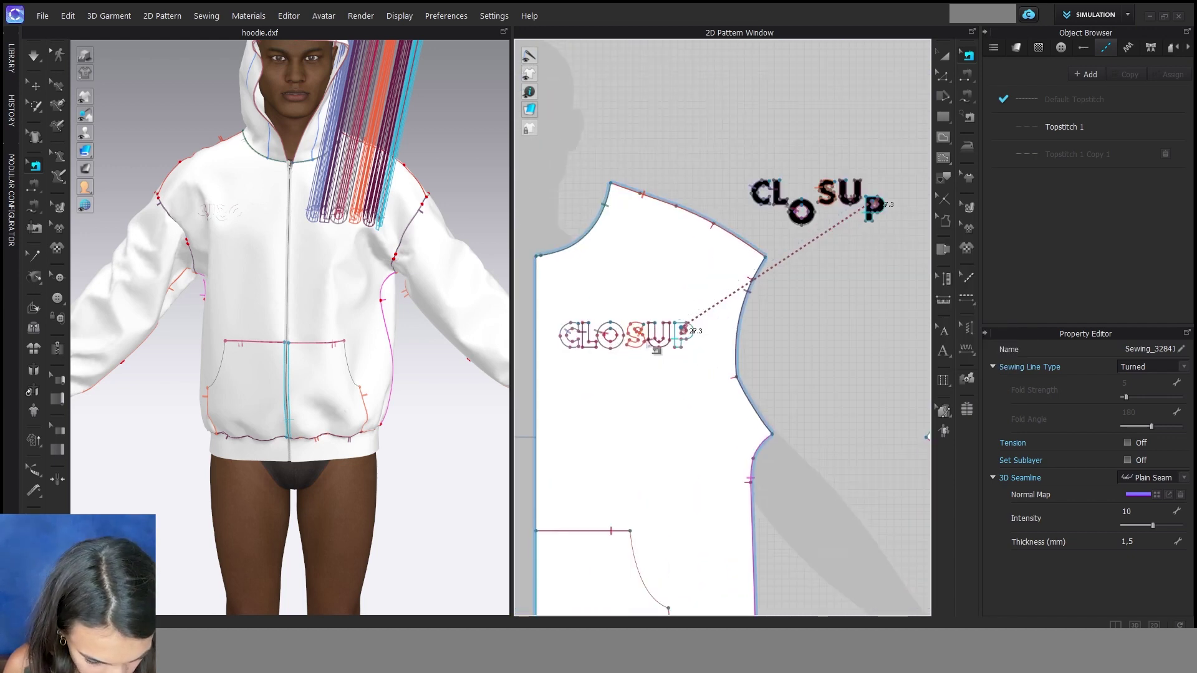
{"action": "right_click", "coordinate": [645, 345]}
{"action": "left_click", "coordinate": [681, 366]}
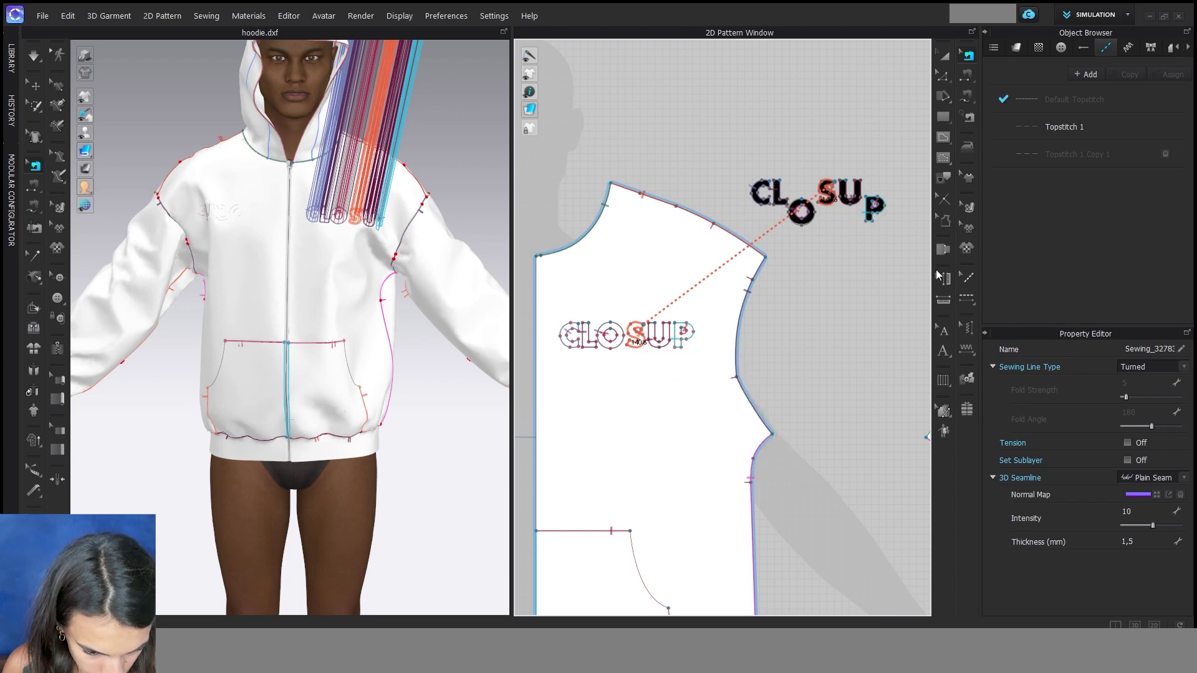
- Select all the CLOSUP letter pieces and place them on the front piece with Superimpose (Over)
{"action": "scroll", "coordinate": [800, 313], "scroll_direction": "down", "scroll_amount": 4}
{"action": "key", "text": "a"}
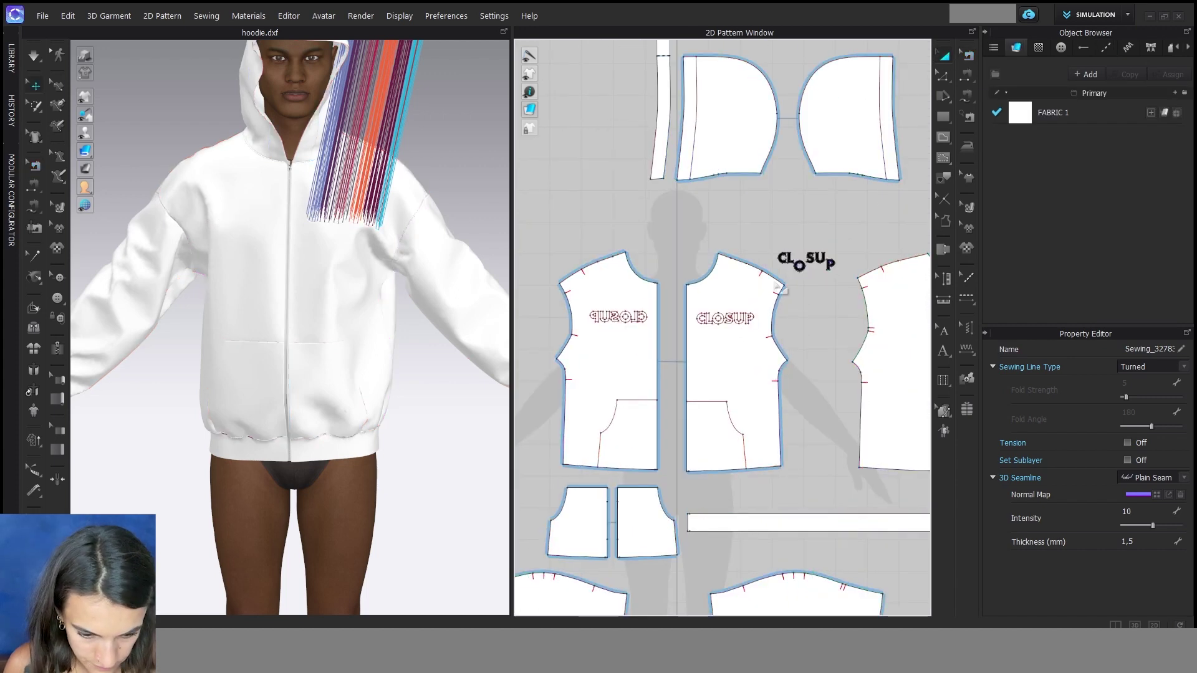
{"action": "left_click", "coordinate": [784, 257]}
{"action": "scroll", "coordinate": [430, 218], "scroll_direction": "down", "scroll_amount": 3}
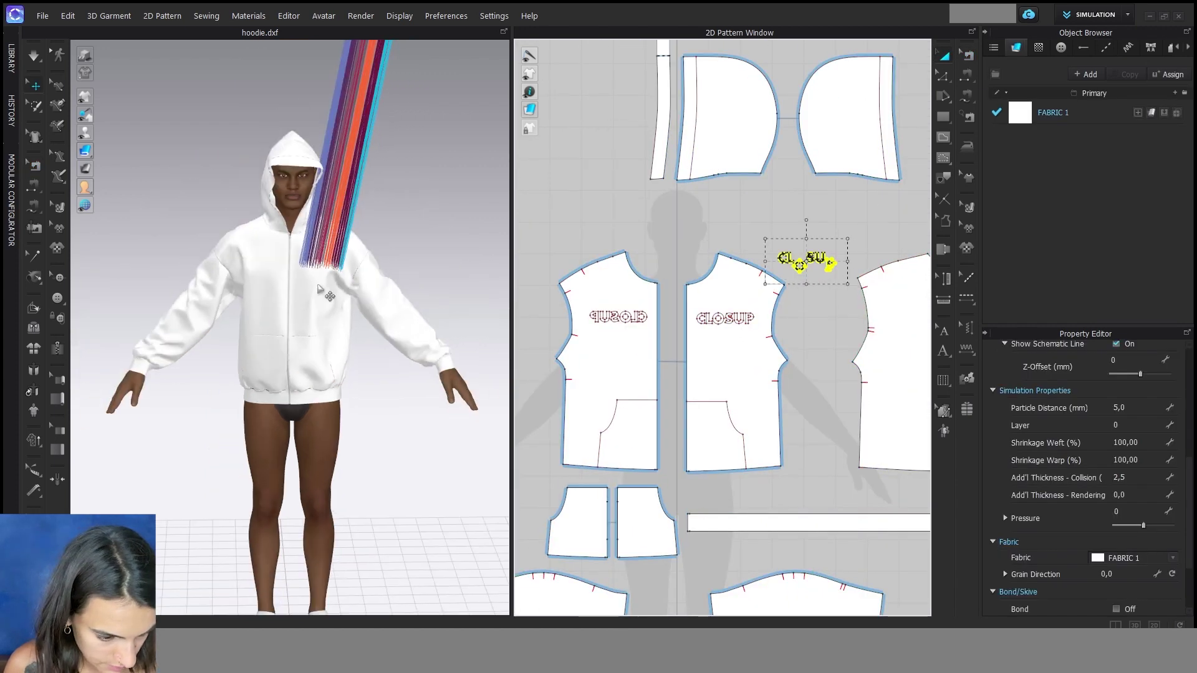
{"action": "scroll", "coordinate": [430, 218], "scroll_direction": "down", "scroll_amount": 3}
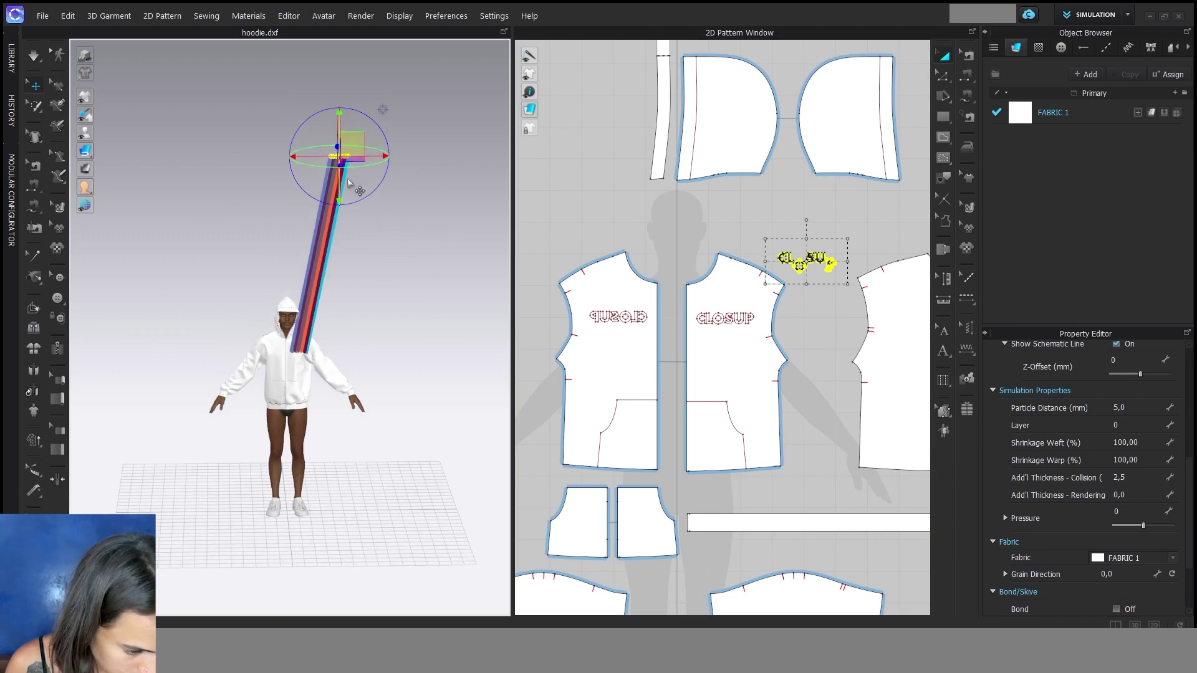
{"action": "right_click", "coordinate": [345, 160]}
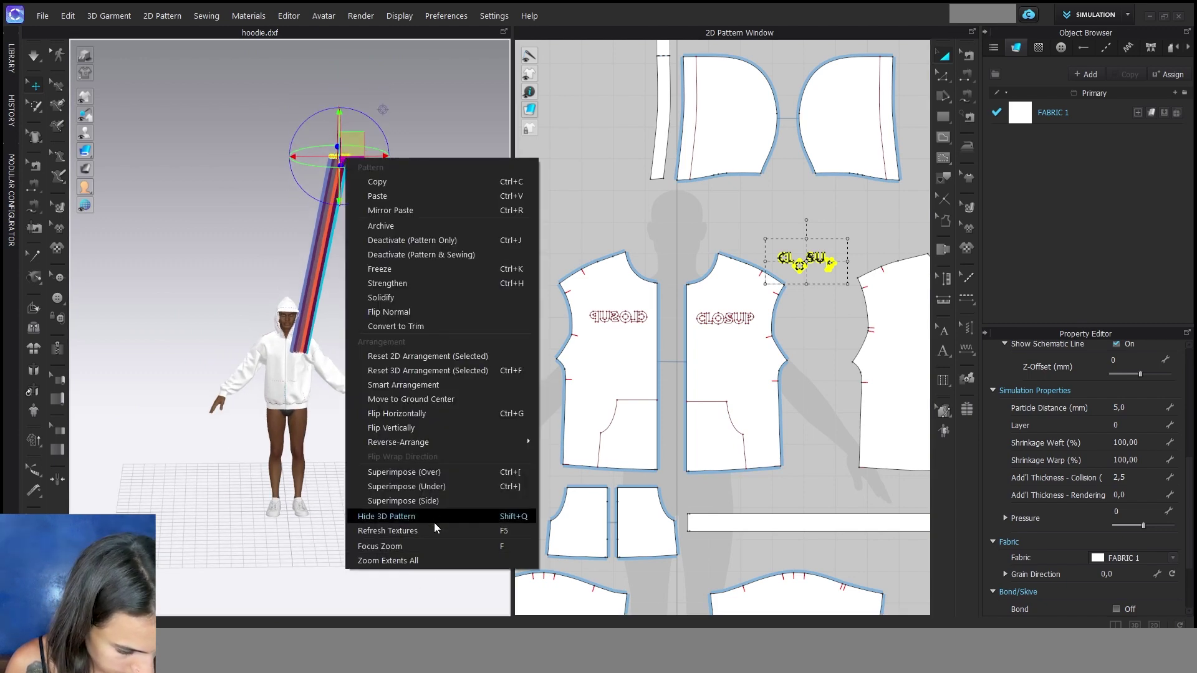
{"action": "left_click", "coordinate": [445, 472]}
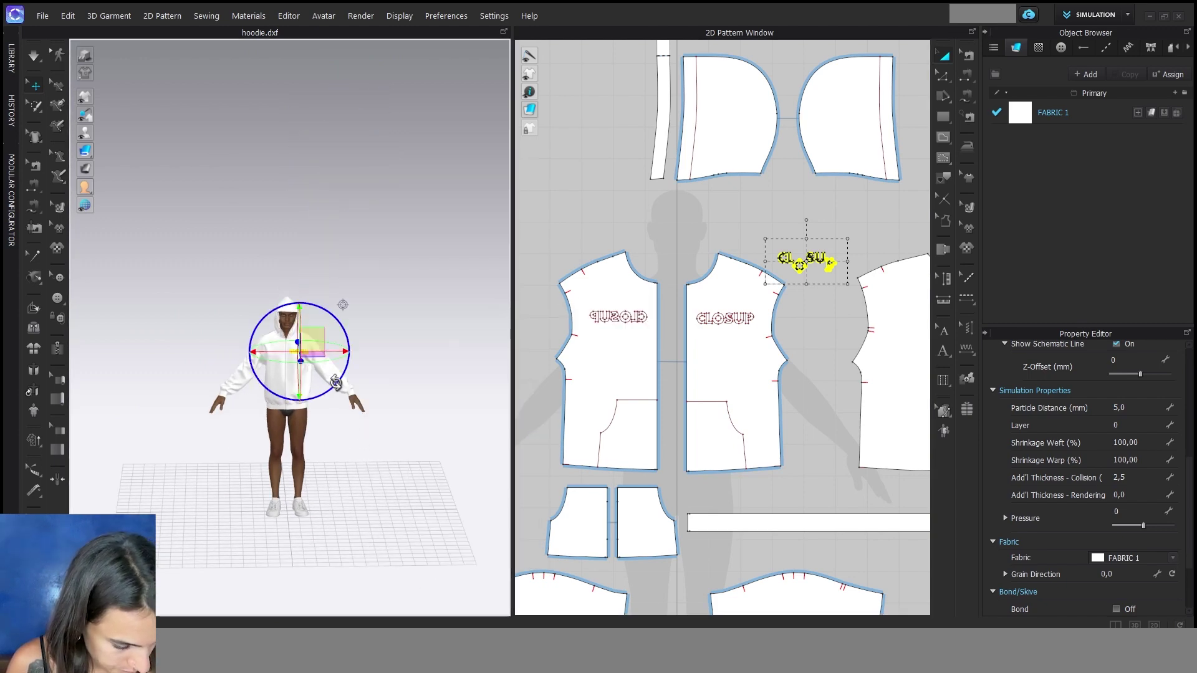
- Simulate the garment and pull on the front piece so the sewn letters attach to the chest
{"action": "scroll", "coordinate": [336, 384], "scroll_direction": "up", "scroll_amount": 5}
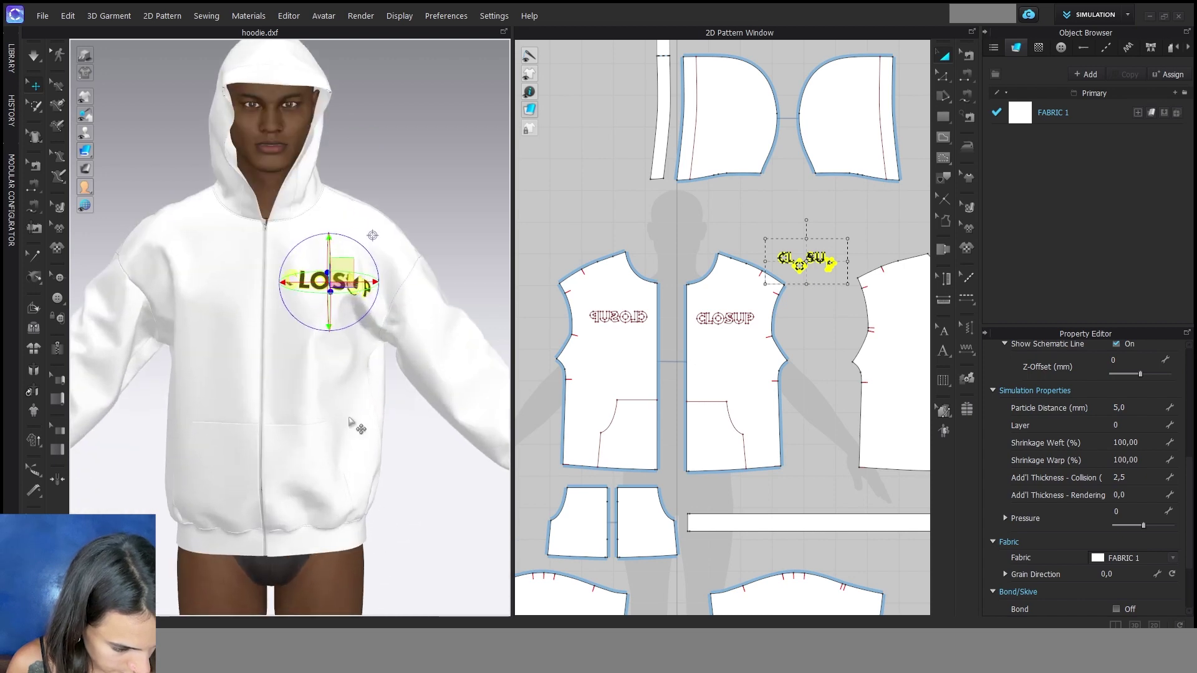
{"action": "key", "text": "q"}
{"action": "left_click", "coordinate": [256, 318]}
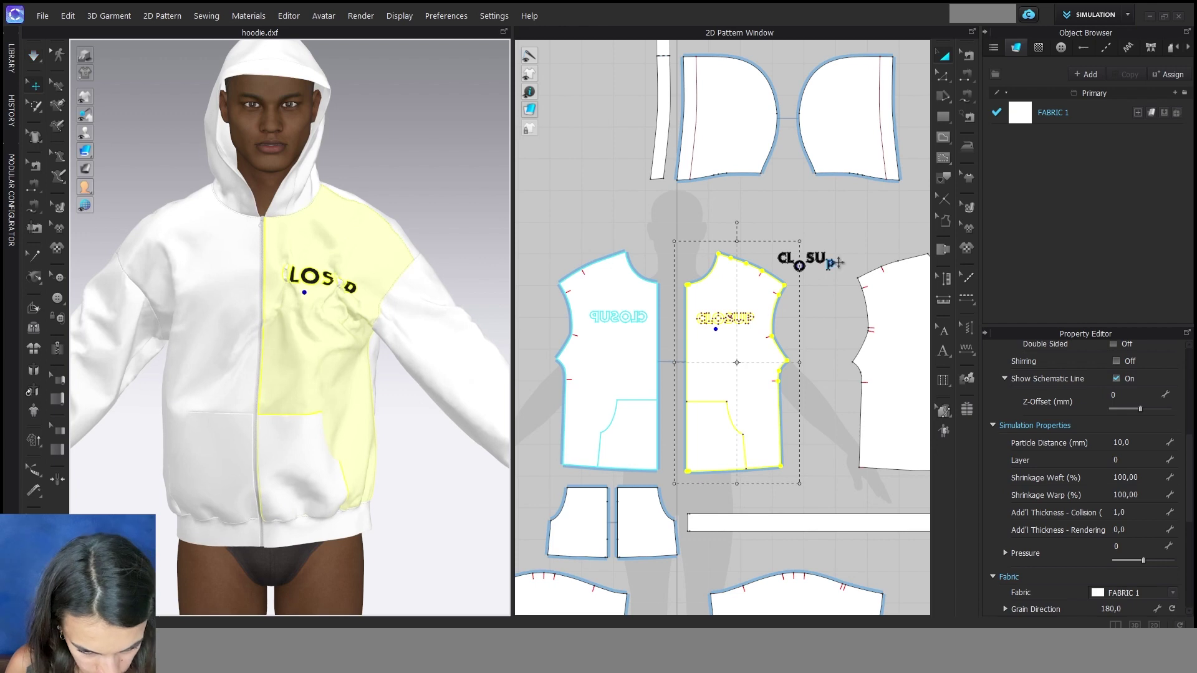
- Reverse the sewing direction of the seam joining the U letter piece to the front piece
{"action": "scroll", "coordinate": [337, 290], "scroll_direction": "up", "scroll_amount": 4}
{"action": "scroll", "coordinate": [817, 259], "scroll_direction": "up", "scroll_amount": 9}
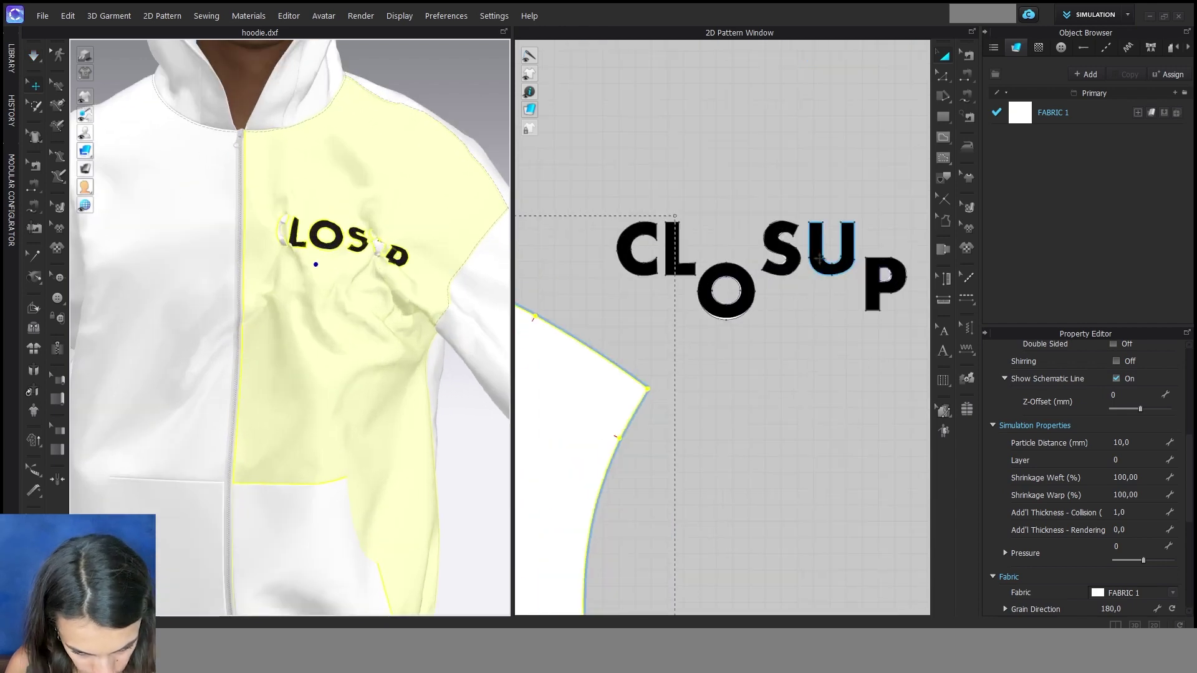
{"action": "middle_click_drag", "start_coordinate": [836, 288], "coordinate": [826, 310]}
{"action": "key", "text": "b"}
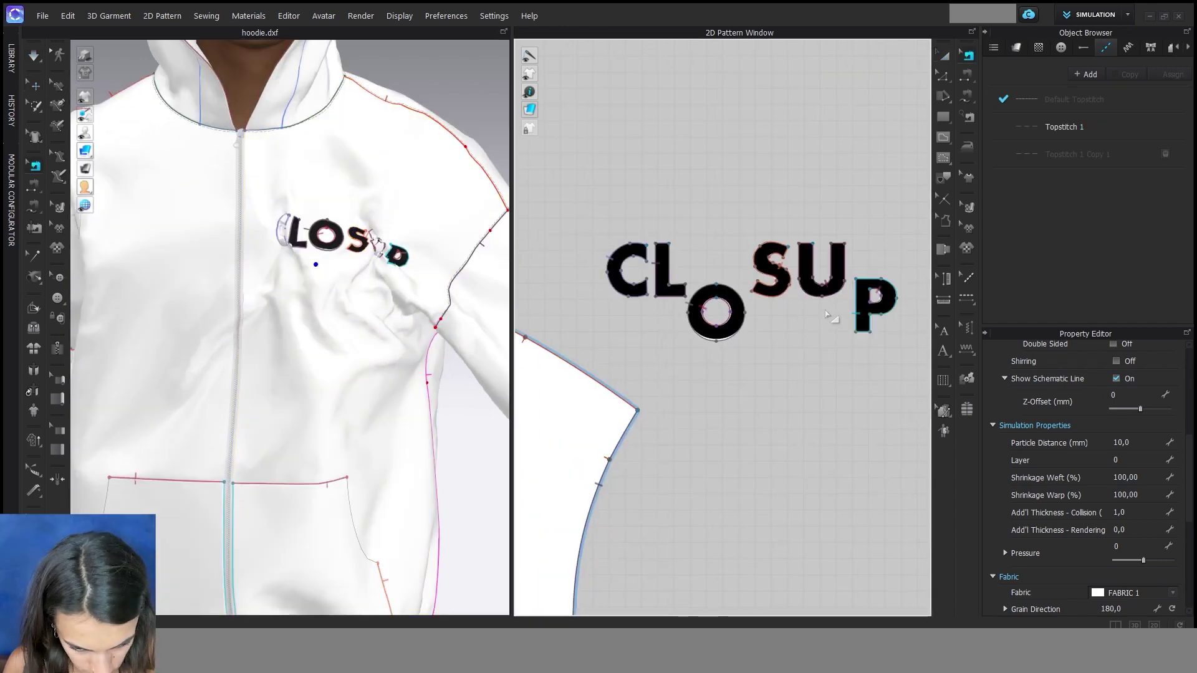
{"action": "left_click", "coordinate": [855, 297]}
{"action": "right_click", "coordinate": [855, 297]}
{"action": "left_click", "coordinate": [866, 319]}
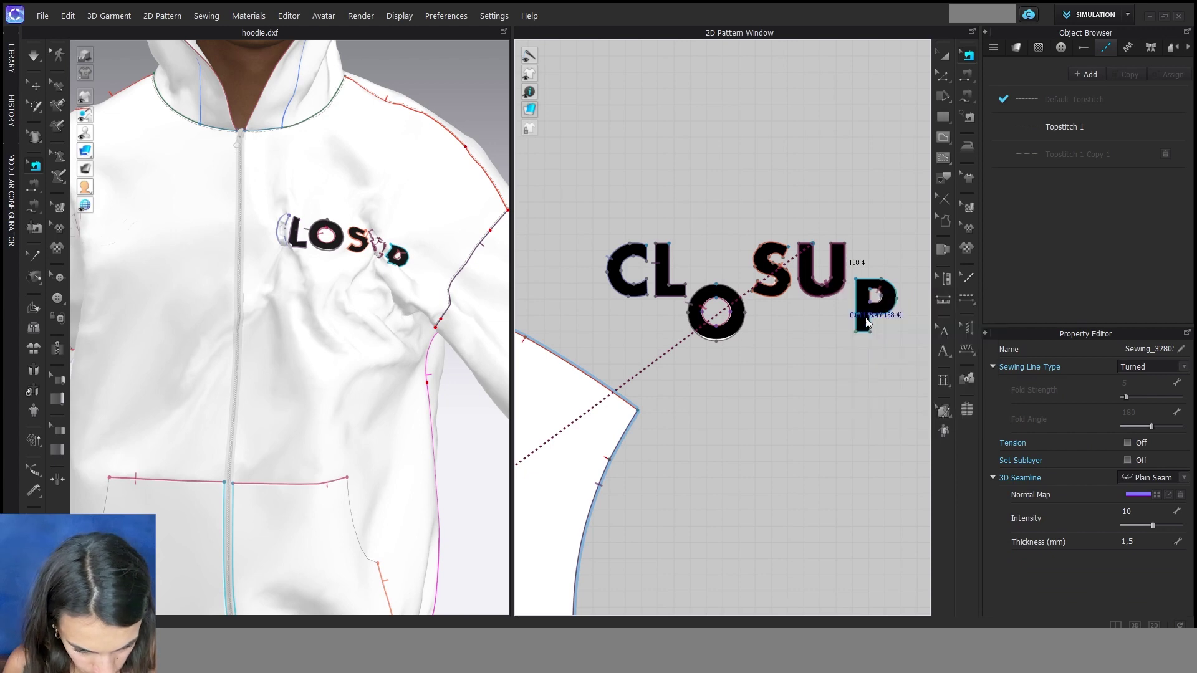
- Simulate the garment again and pull the fabric around the logo to flatten the U and its neighbouring letters
{"action": "key", "text": "space"}
{"action": "key", "text": "space"}
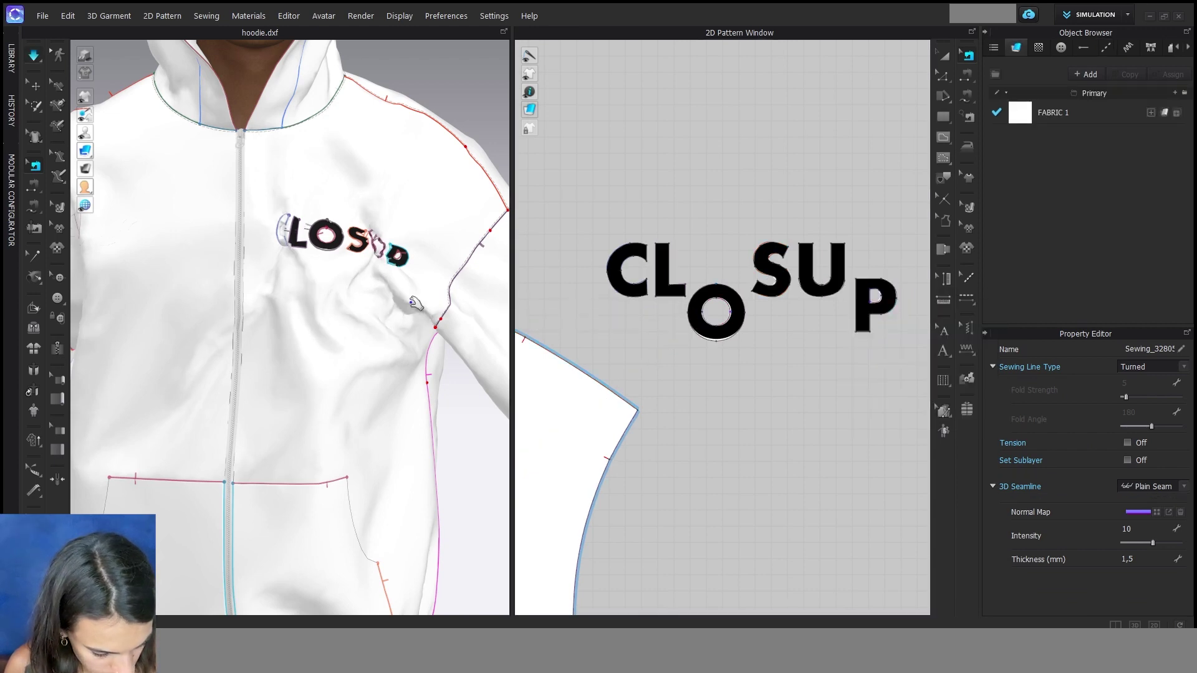
{"action": "left_click", "coordinate": [391, 309]}
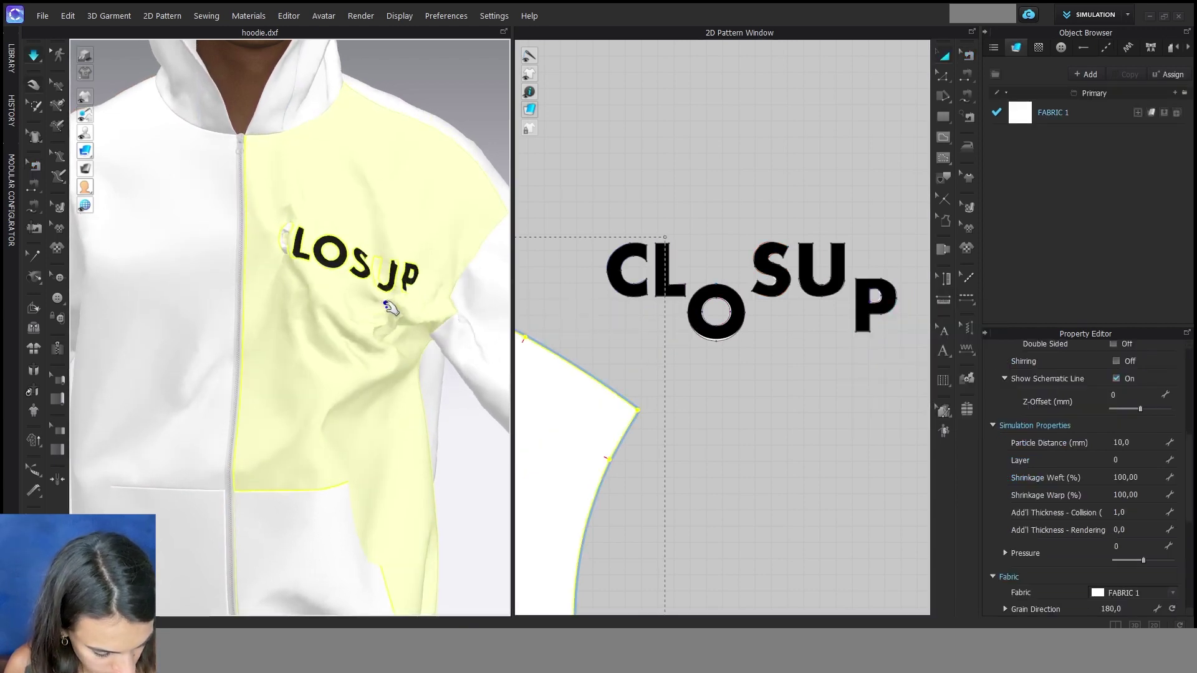
{"action": "left_click", "coordinate": [315, 258]}
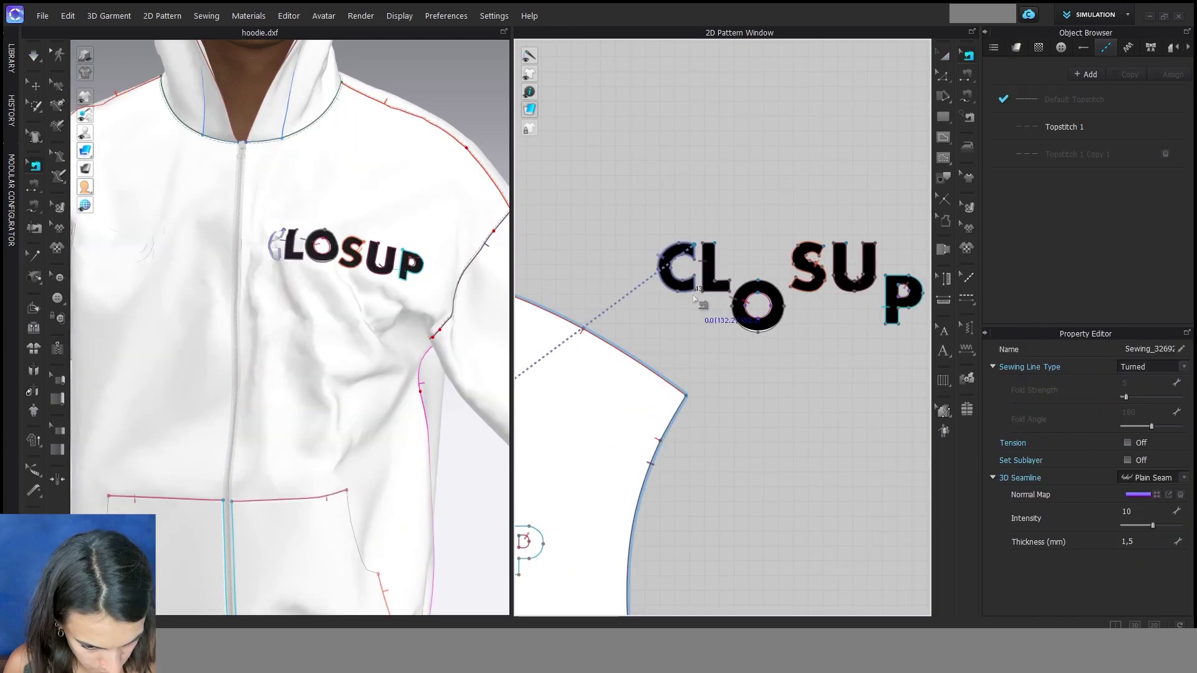
- Reverse the sewing direction of the C letter piece's seam, and simulate while pulling the front piece to settle the letter
{"action": "right_click", "coordinate": [693, 293]}
{"action": "left_click", "coordinate": [714, 316]}
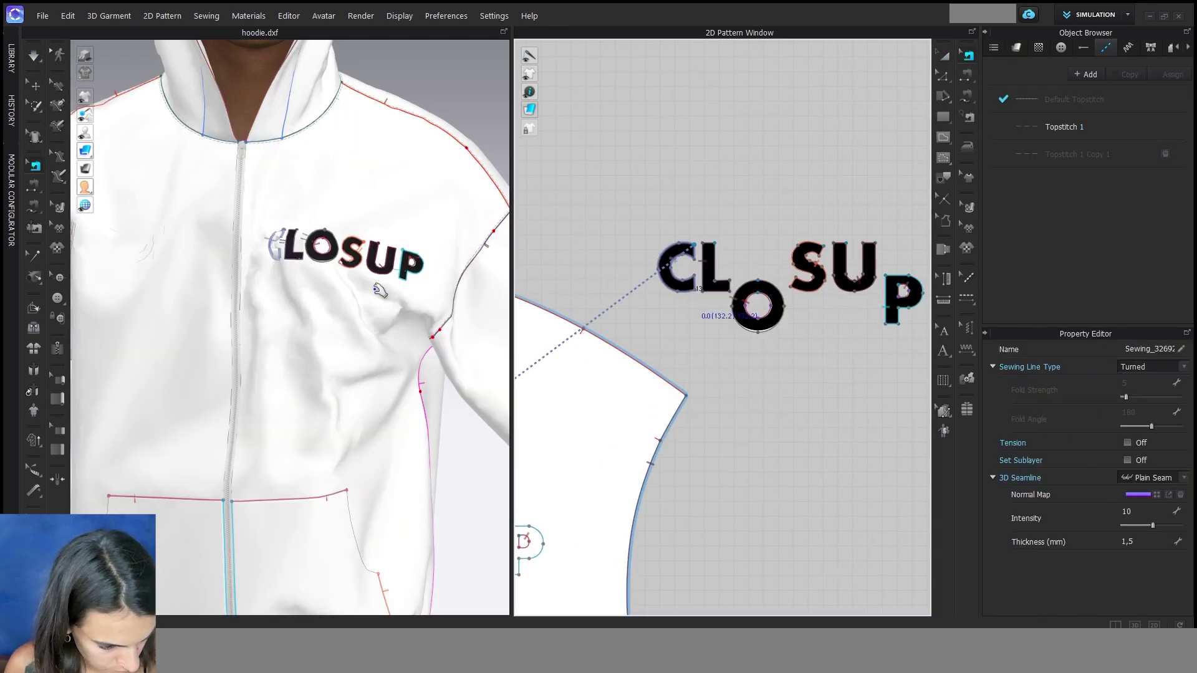
{"action": "key", "text": "q"}
{"action": "key", "text": "space"}
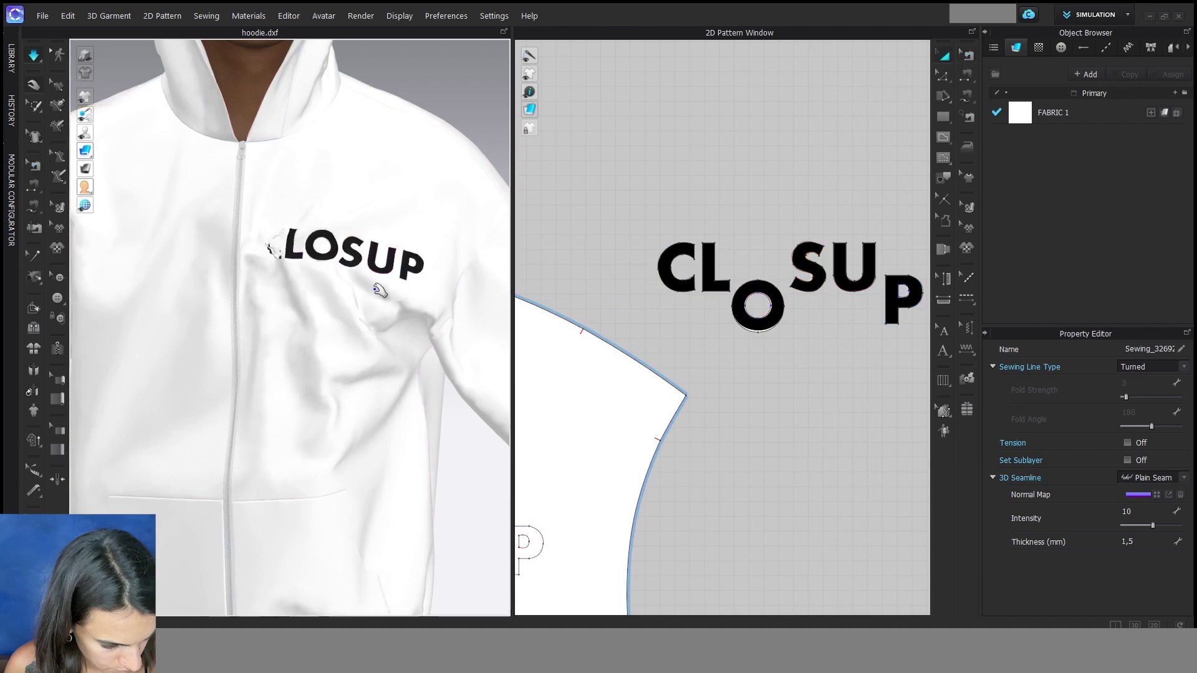
{"action": "left_click", "coordinate": [284, 273]}
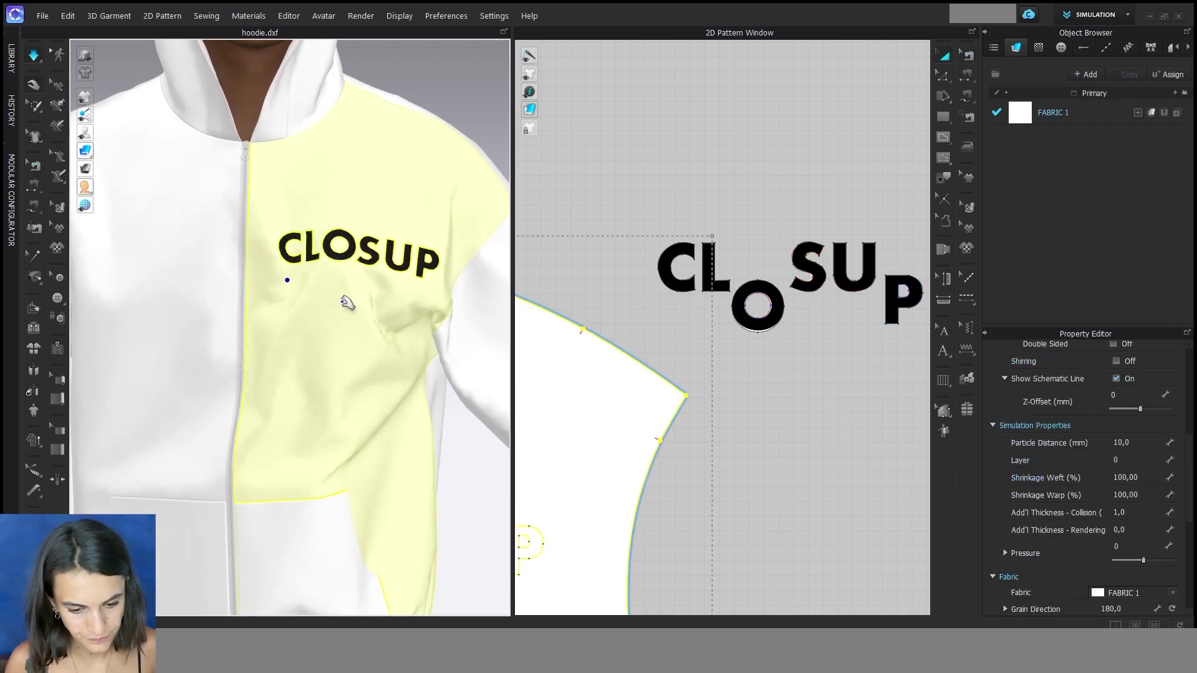
- Delete the closup_Zeichenfläche 1 graphic from the letter pieces
{"action": "key", "text": "b"}
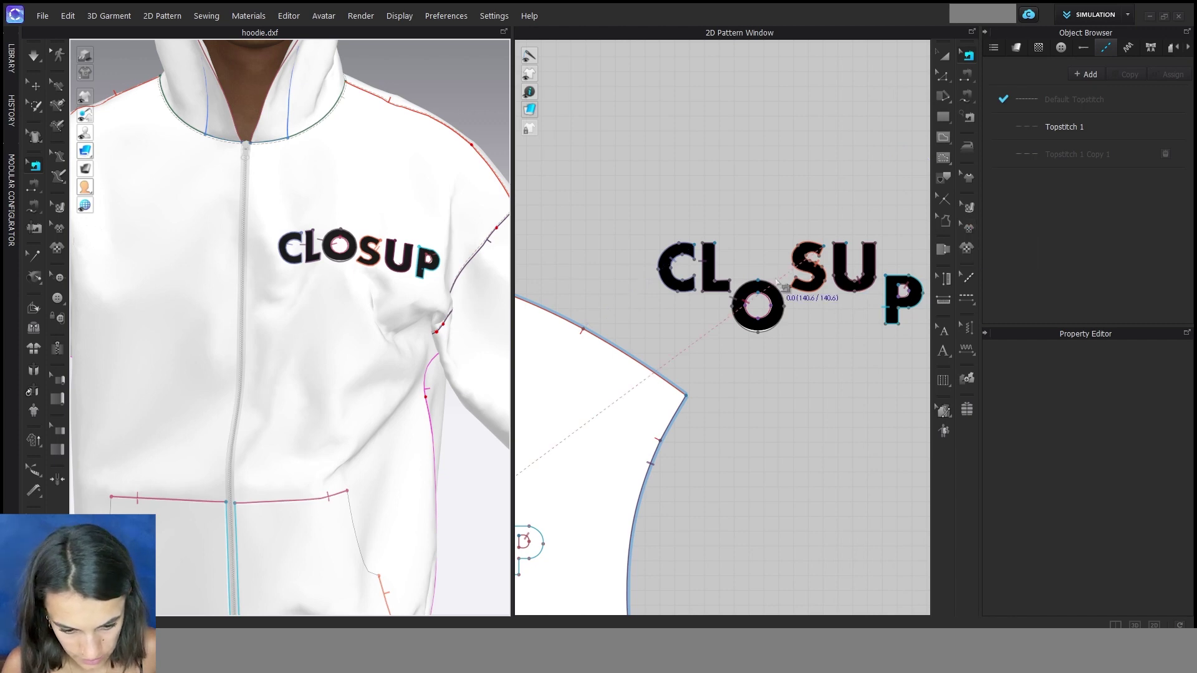
{"action": "left_click", "coordinate": [973, 229]}
{"action": "scroll", "coordinate": [798, 197], "scroll_direction": "down", "scroll_amount": 3}
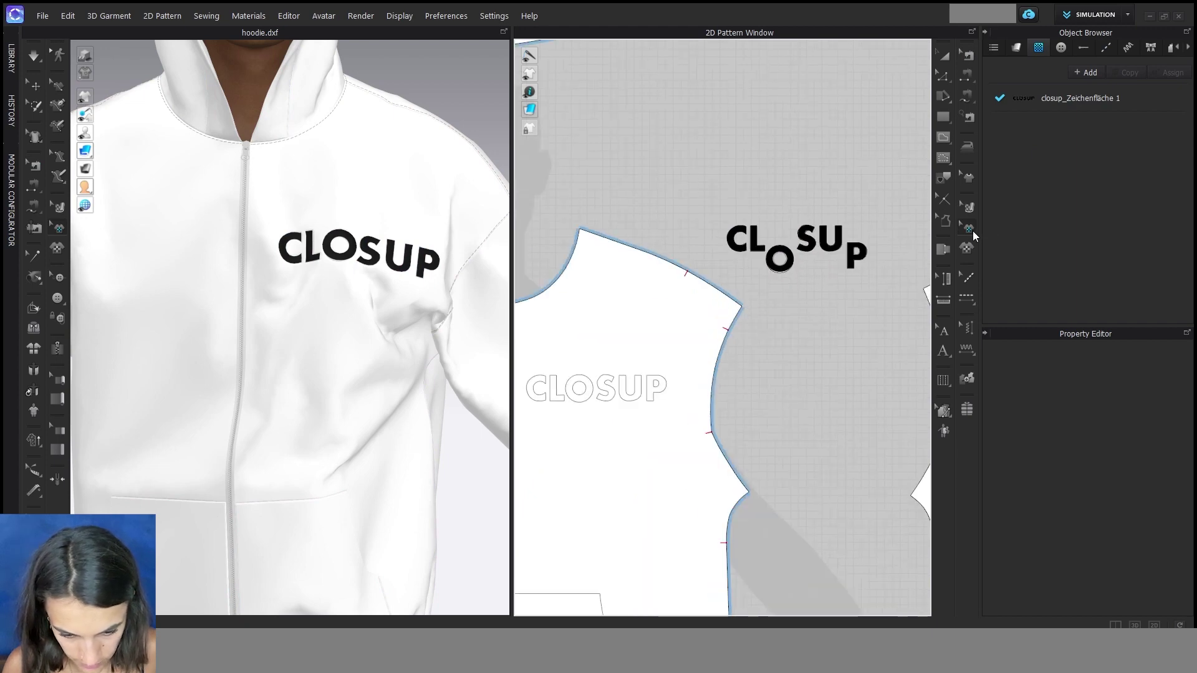
{"action": "left_click_drag", "start_coordinate": [868, 295], "coordinate": [887, 305]}
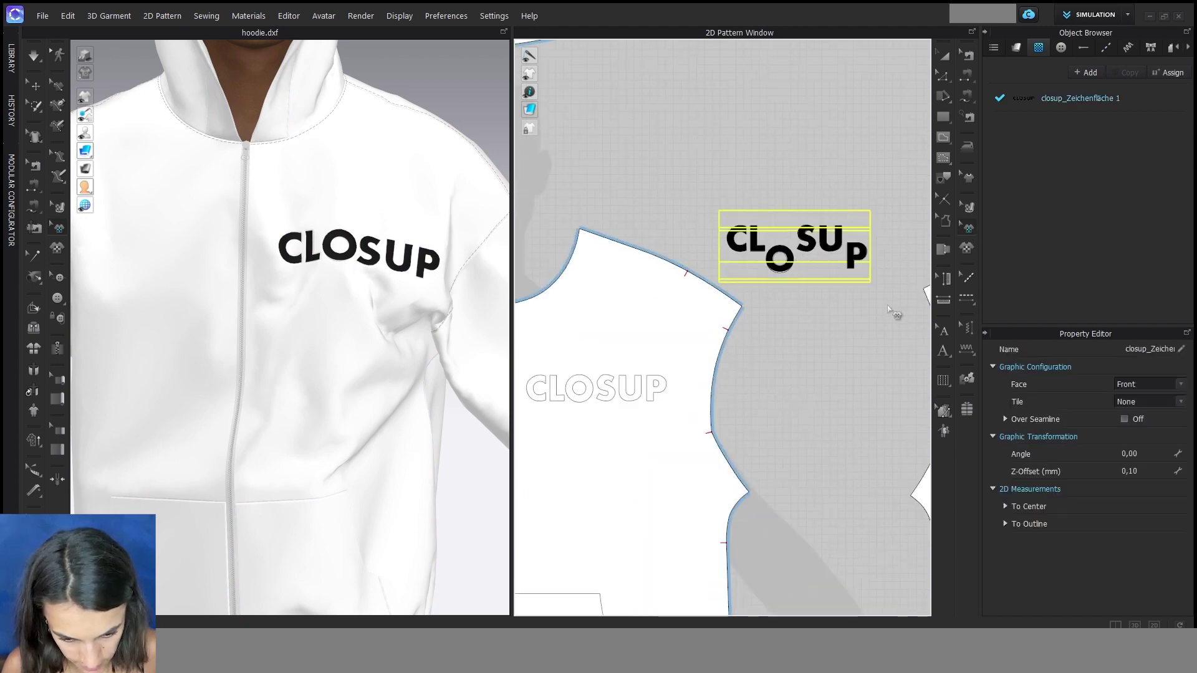
{"action": "key", "text": "Delete"}
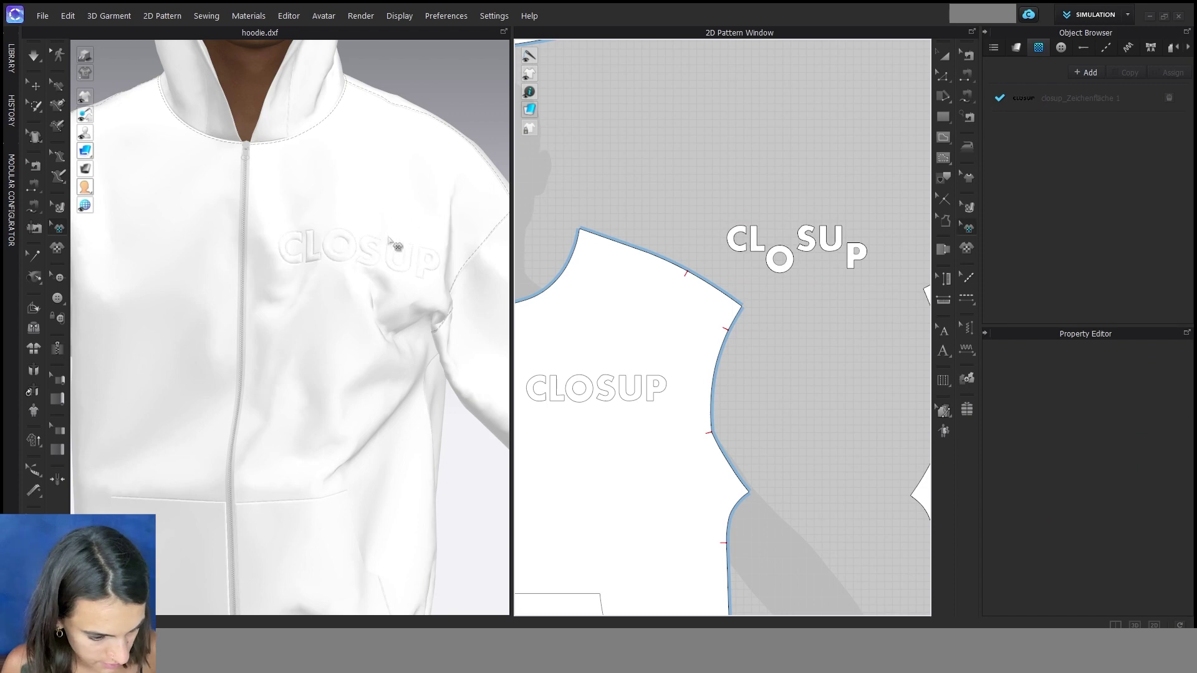
- Simulate the garment with the plain letter pieces to smooth the front around the logo
{"action": "scroll", "coordinate": [388, 242], "scroll_direction": "up", "scroll_amount": 1}
{"action": "key", "text": "space"}
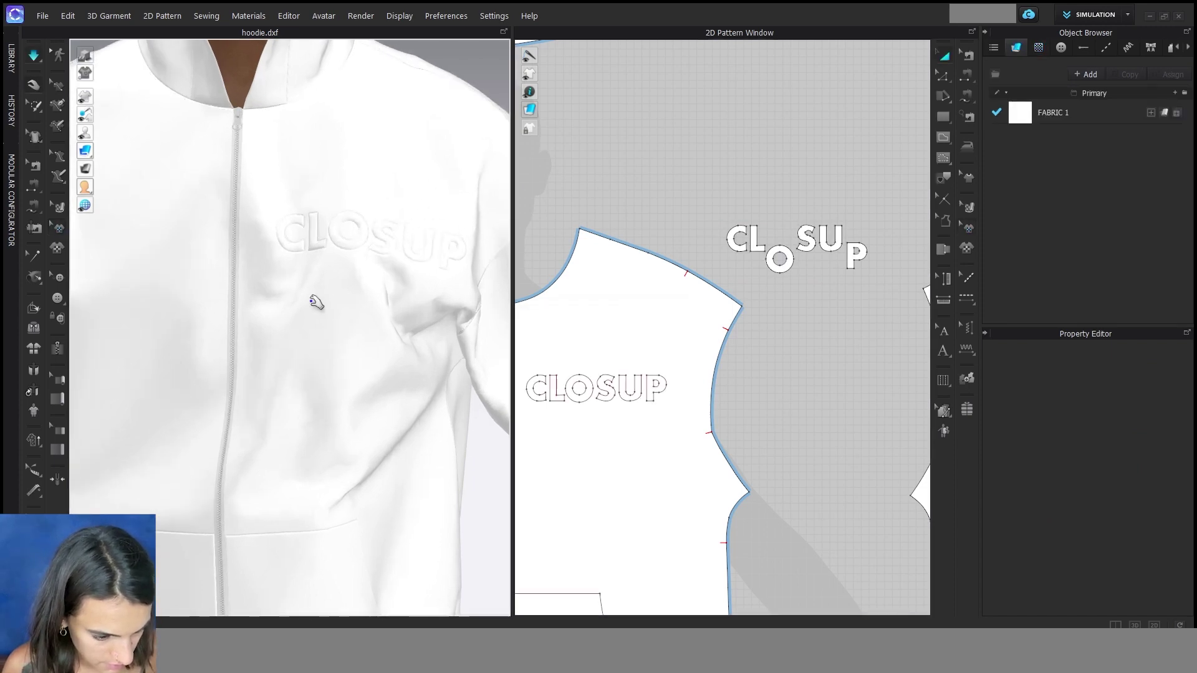
{"action": "scroll", "coordinate": [356, 434], "scroll_direction": "down", "scroll_amount": 3}
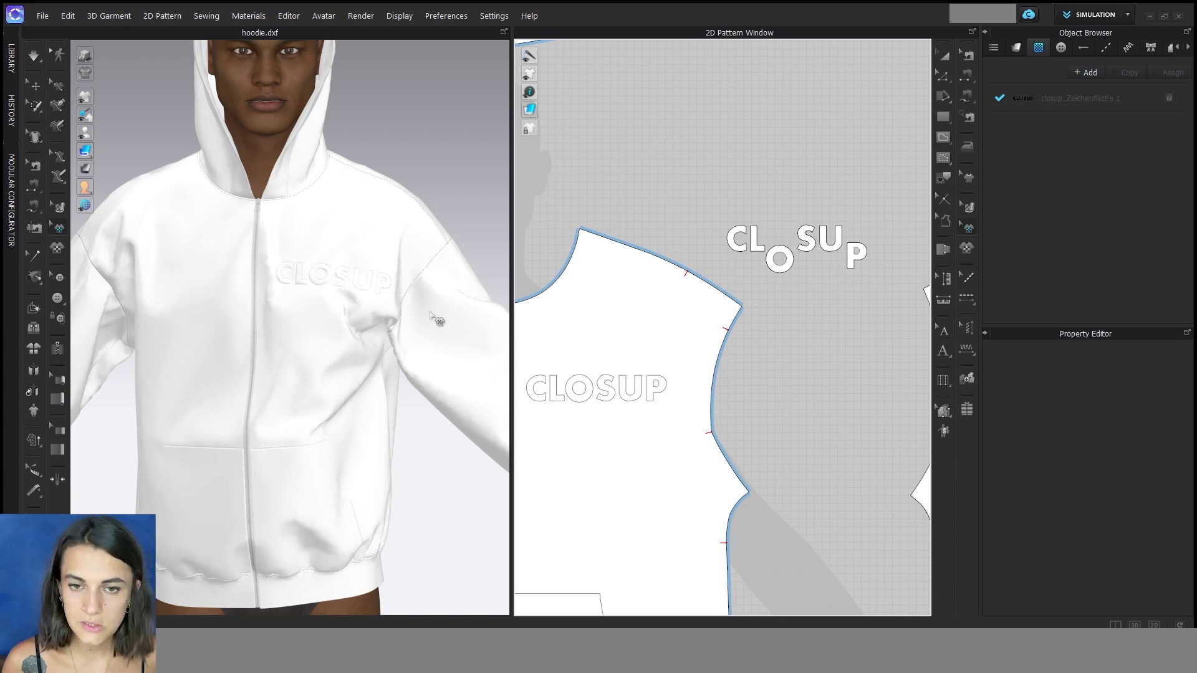
- Add a new topstitch style, Topstitch 2, and set its offset to 2 mm
{"action": "left_click", "coordinate": [1106, 48]}
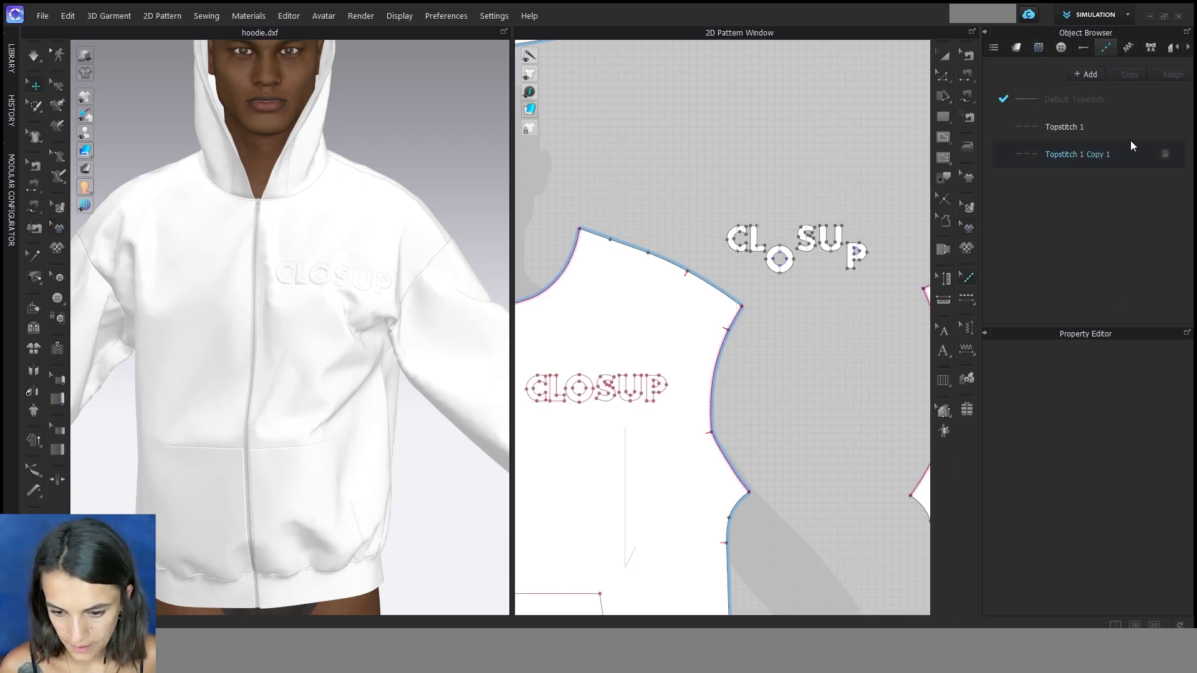
{"action": "left_click", "coordinate": [1095, 77]}
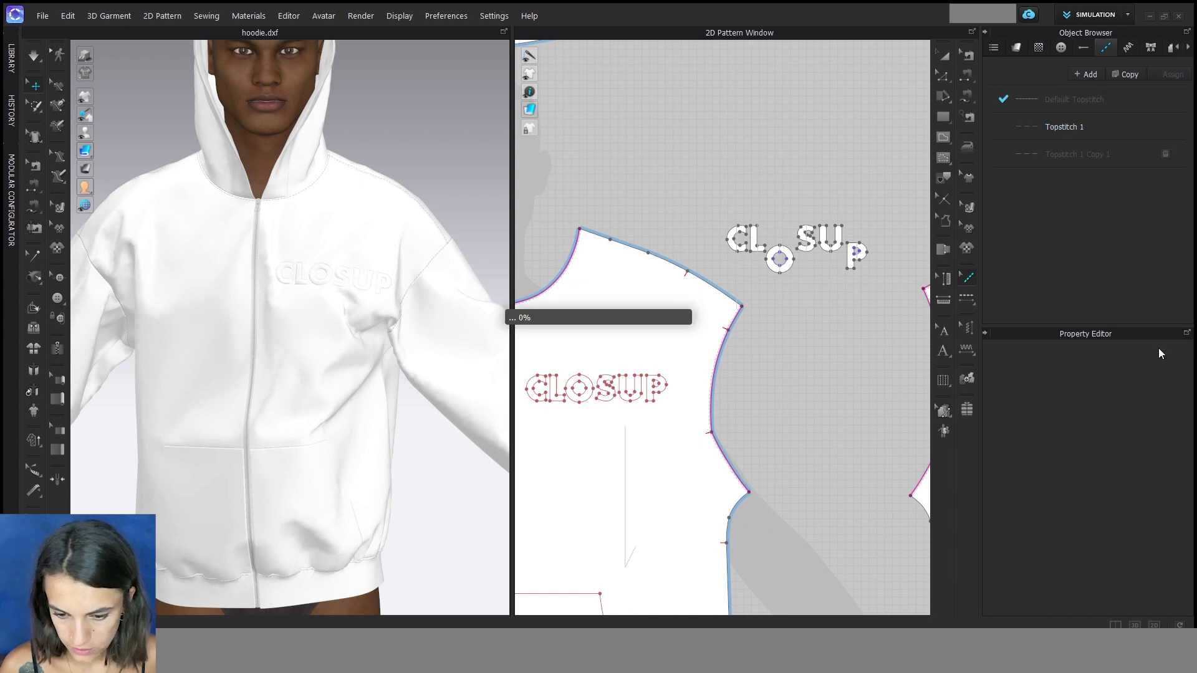
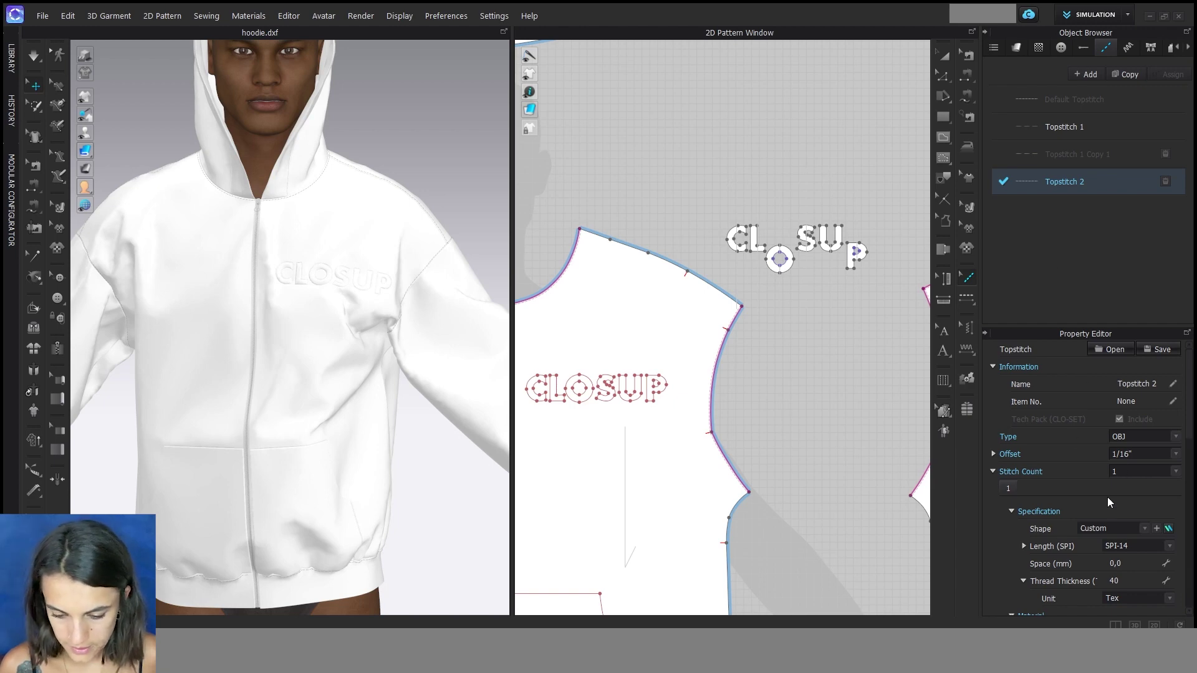
{"action": "left_click", "coordinate": [992, 455]}
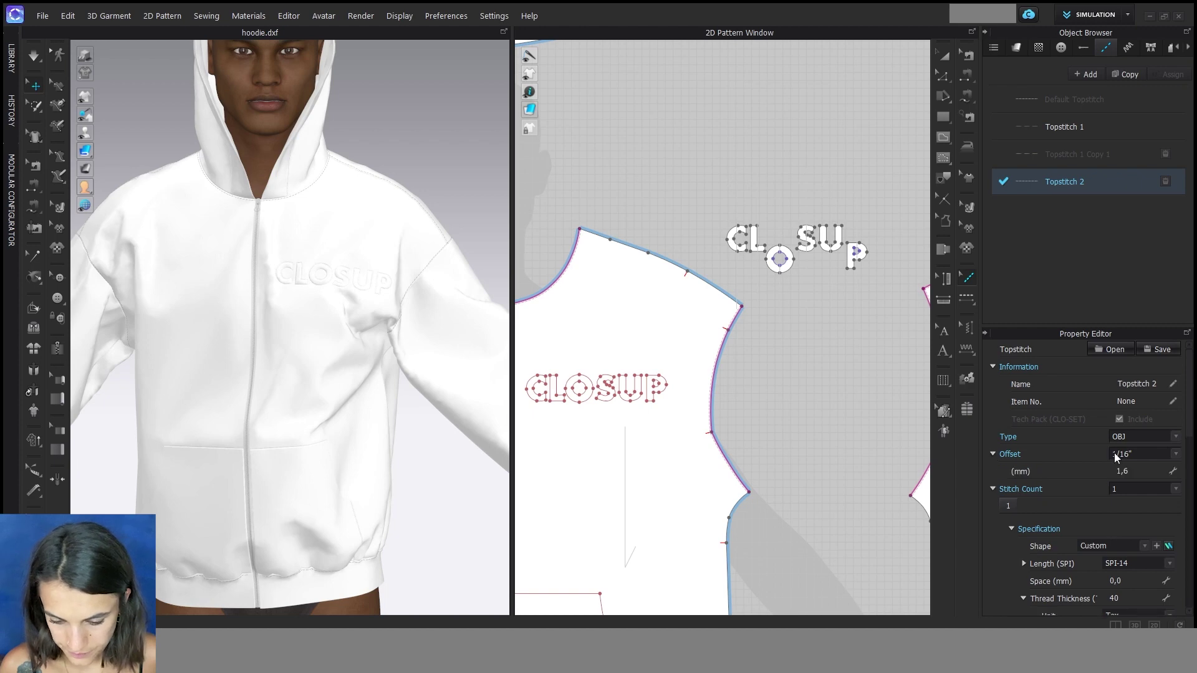
{"action": "left_click", "coordinate": [1147, 471]}
{"action": "type", "text": "2"}
{"action": "key", "text": "Return"}
{"action": "scroll", "coordinate": [1081, 502], "scroll_direction": "down", "scroll_amount": 3}
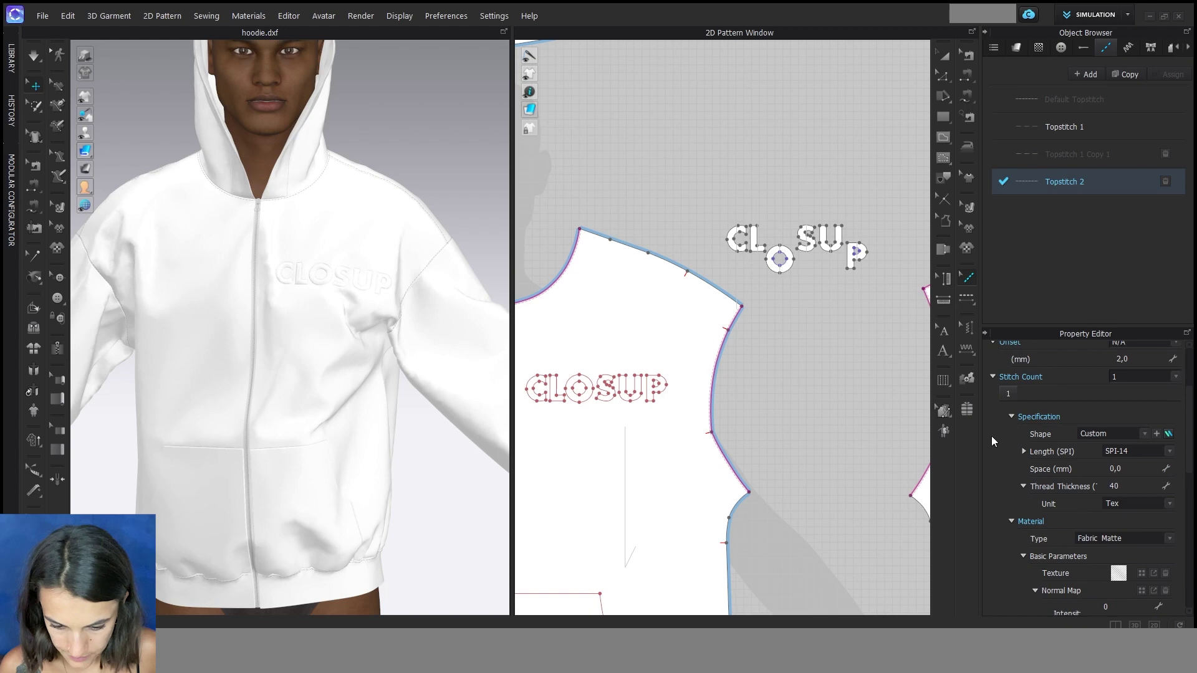
- Set the stitch length of Topstitch 2 to SPI-7 and its thread thickness to 100 Tex
{"action": "left_click", "coordinate": [1124, 433]}
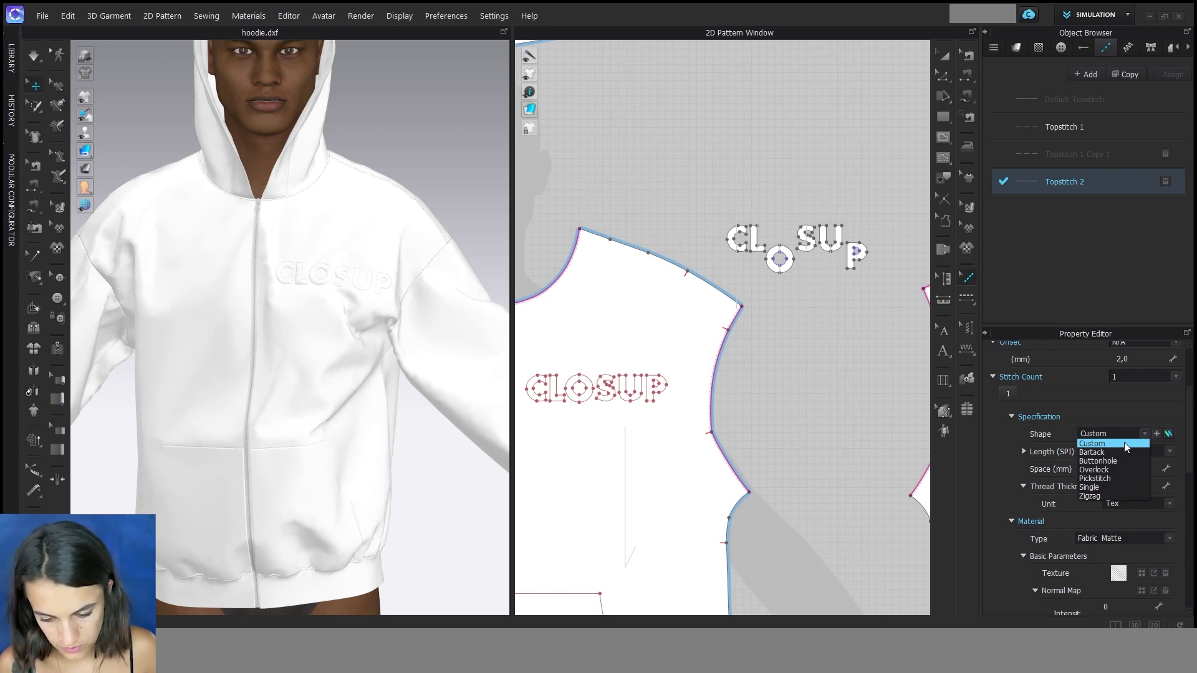
{"action": "left_click", "coordinate": [1011, 464]}
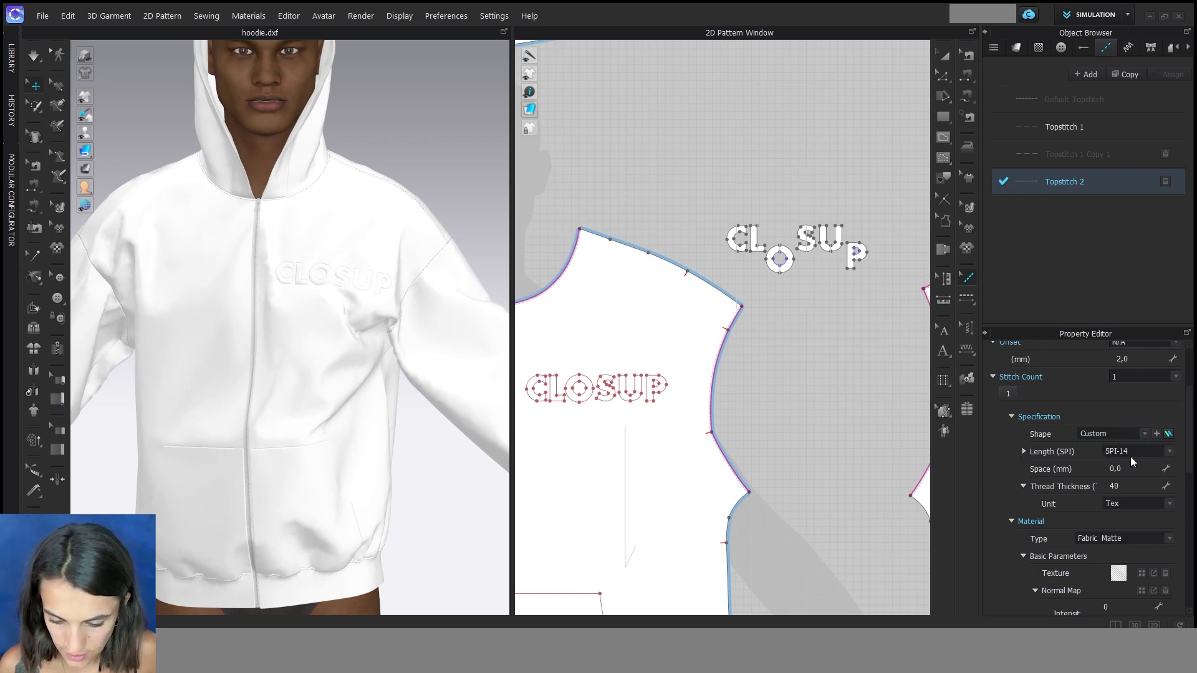
{"action": "left_click", "coordinate": [1136, 451]}
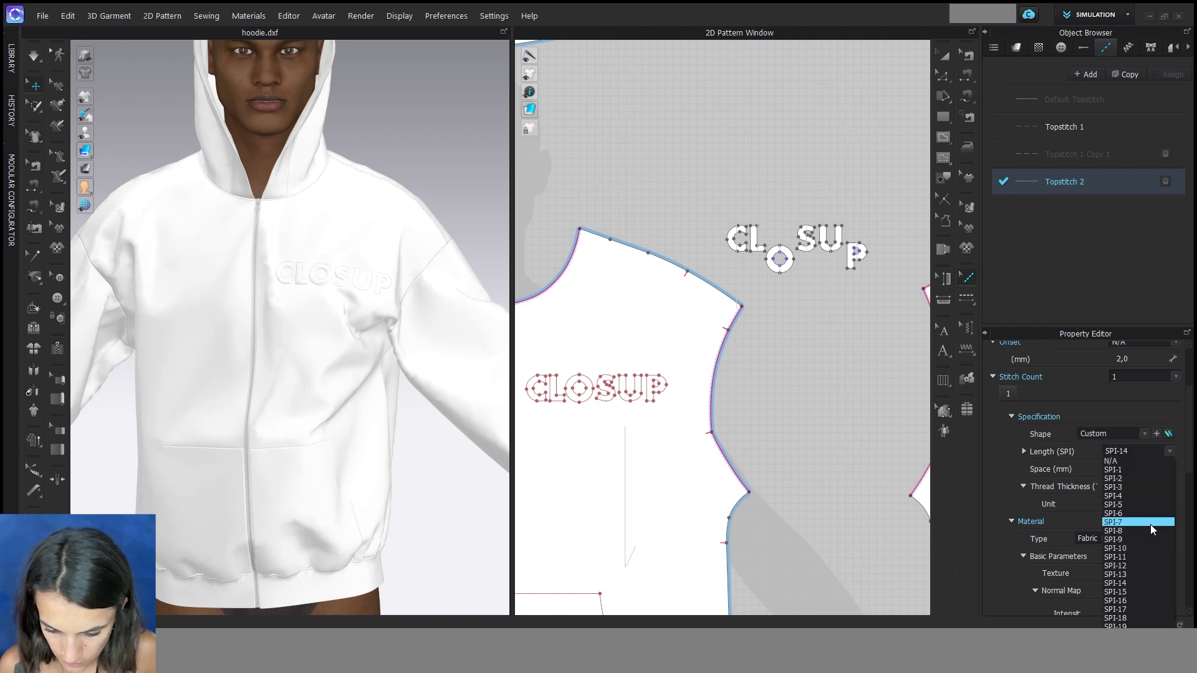
{"action": "left_click", "coordinate": [1150, 521]}
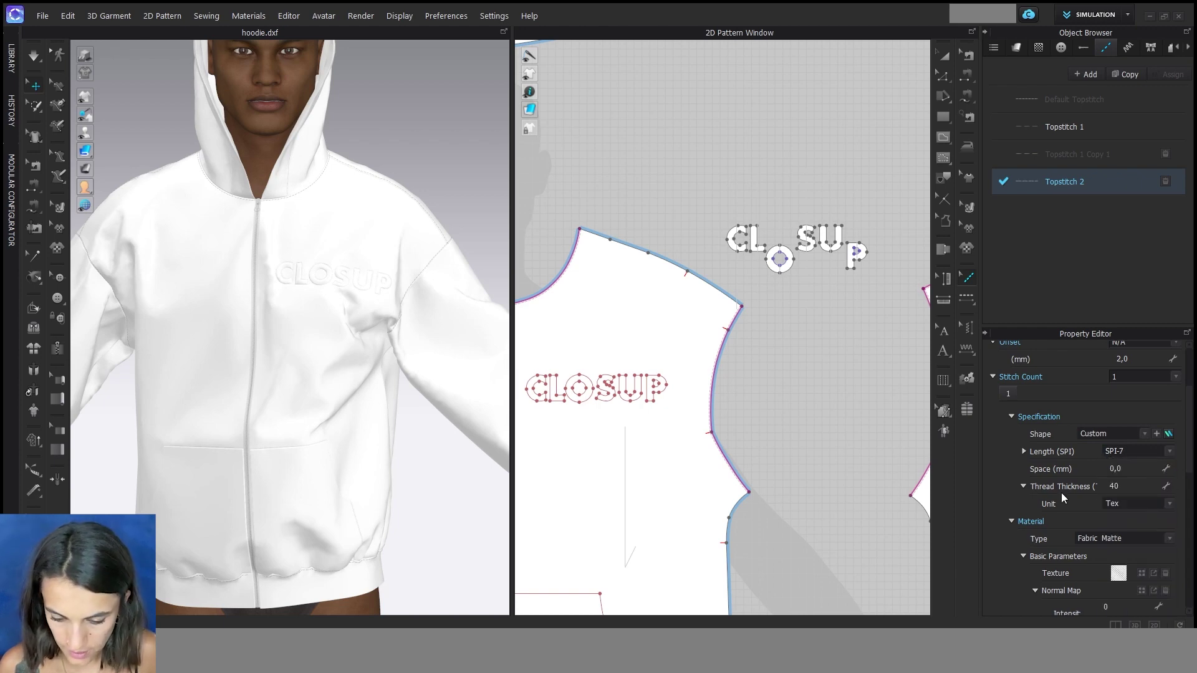
{"action": "left_click", "coordinate": [1132, 485]}
{"action": "type", "text": "100"}
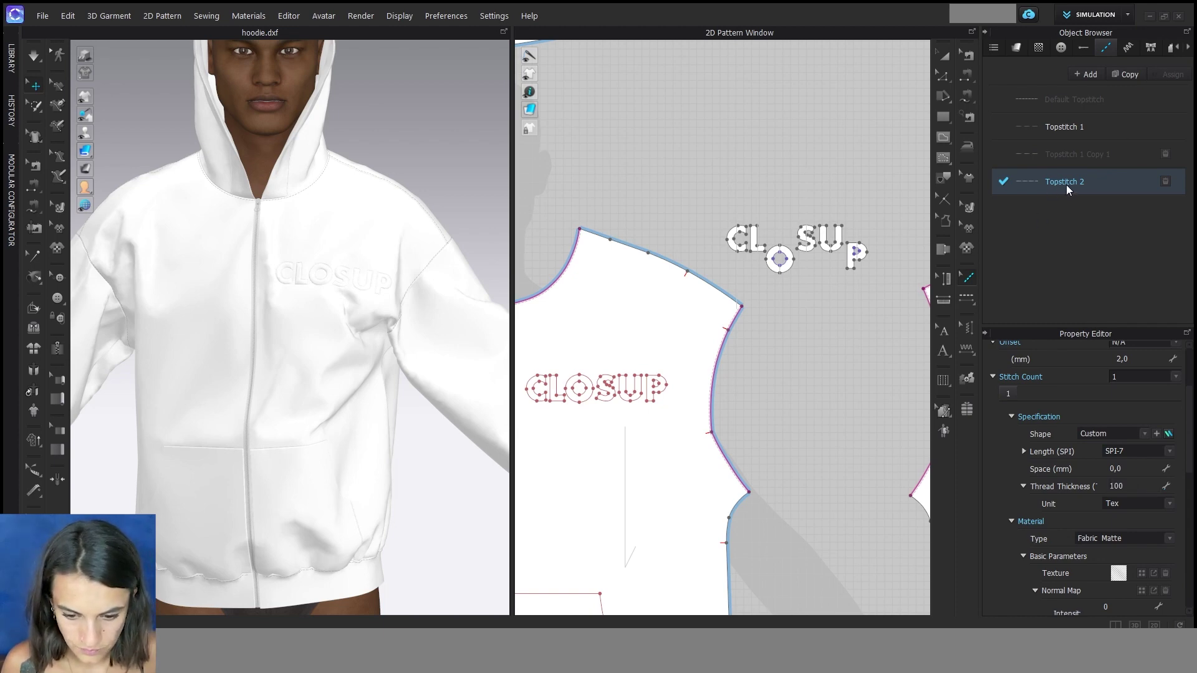
- Topstitch the full centre-front zipper edge of the front piece with the Free Topstitch tool and inspect the stitching up close
{"action": "left_click", "coordinate": [966, 298]}
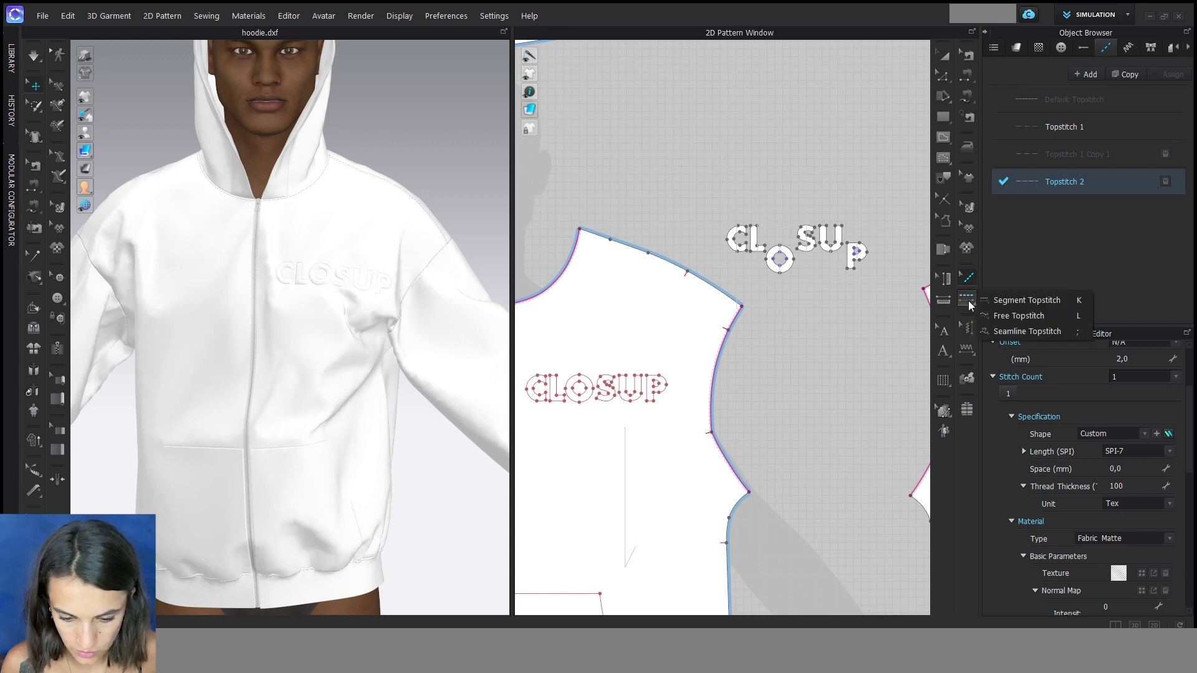
{"action": "left_click", "coordinate": [998, 316]}
{"action": "scroll", "coordinate": [794, 311], "scroll_direction": "down", "scroll_amount": 5}
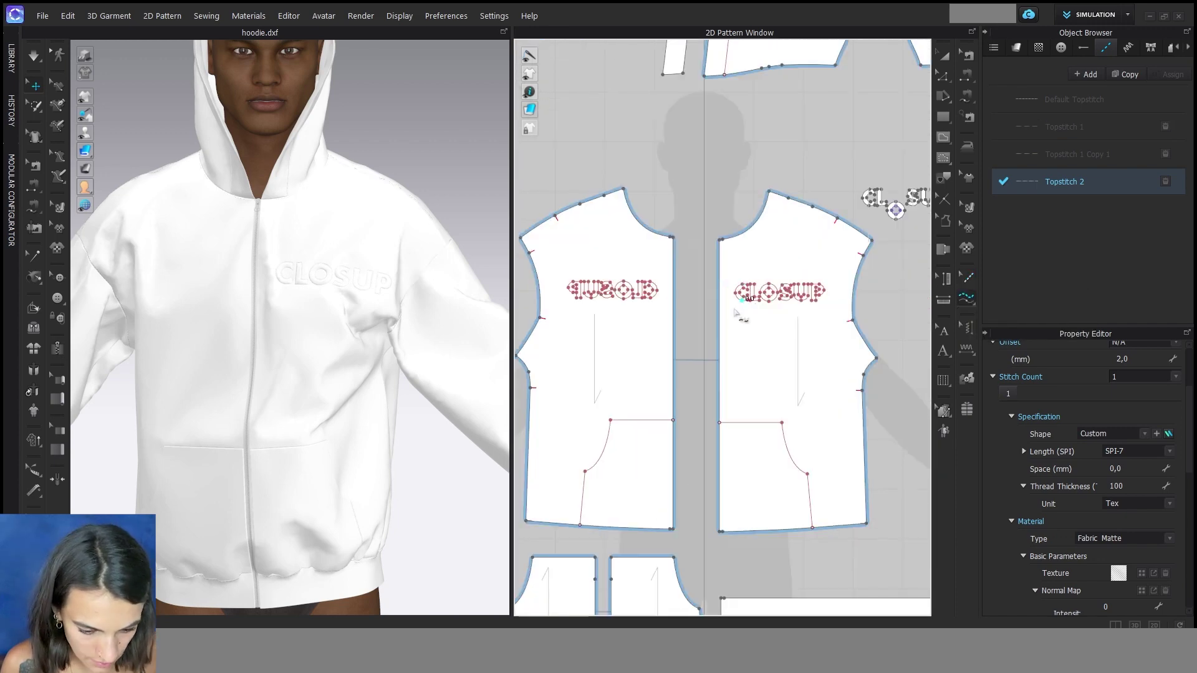
{"action": "scroll", "coordinate": [795, 307], "scroll_direction": "up", "scroll_amount": 3}
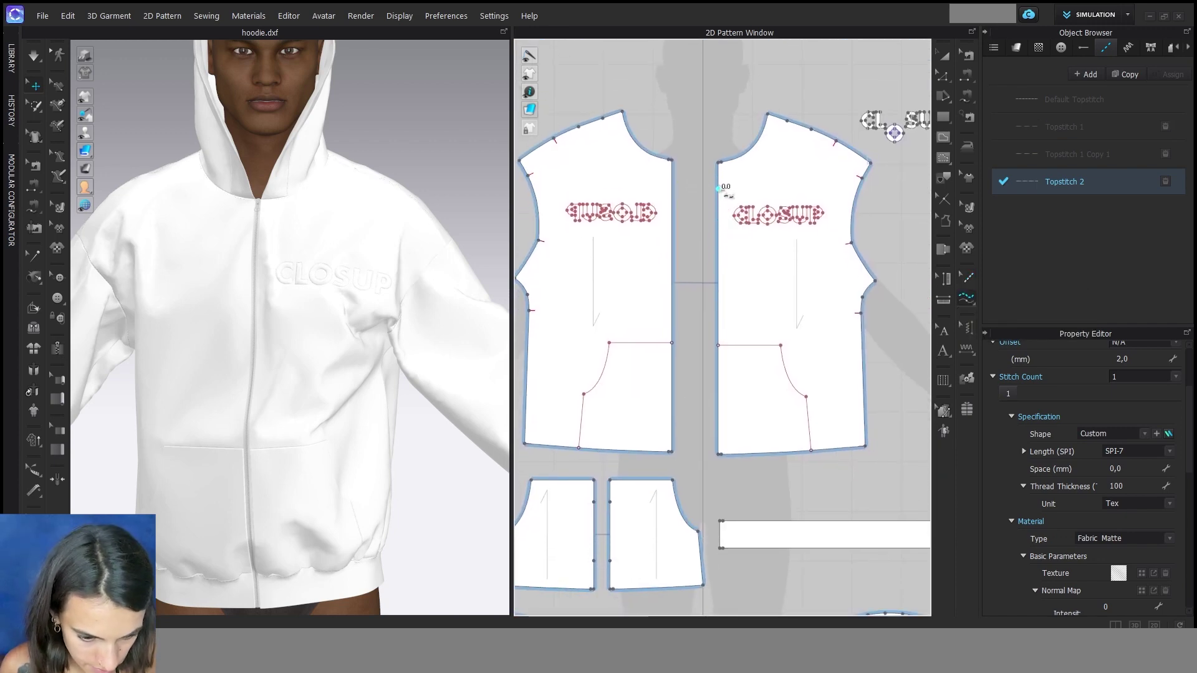
{"action": "left_click", "coordinate": [718, 162]}
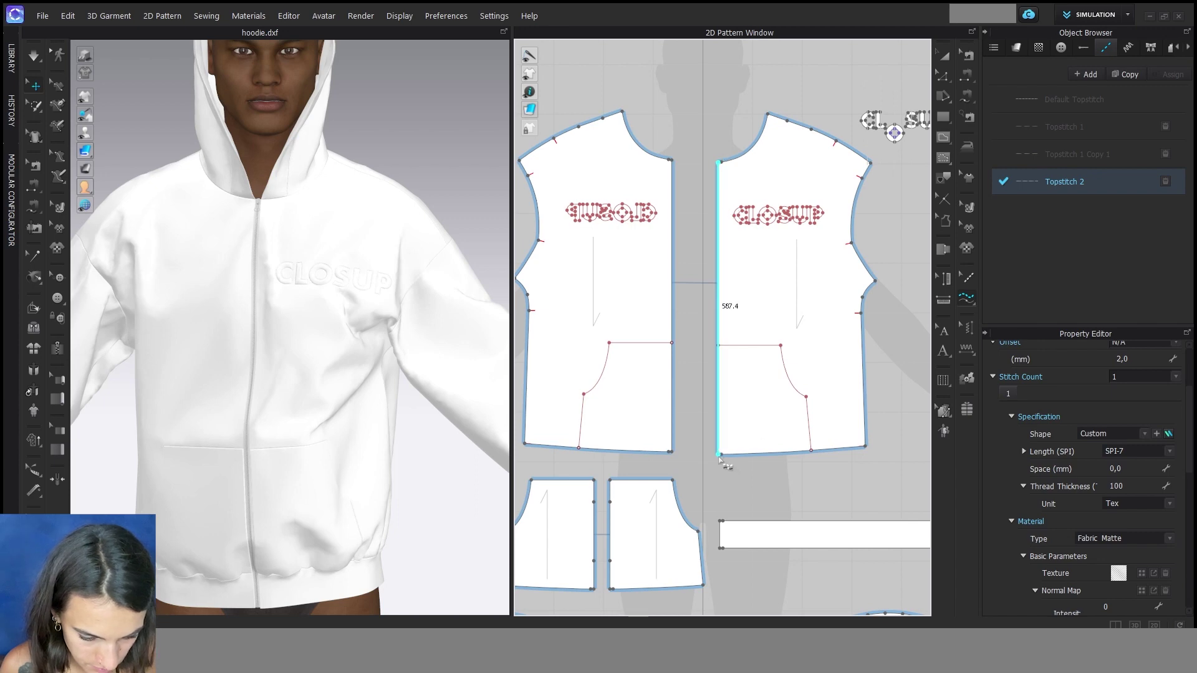
{"action": "left_click", "coordinate": [720, 455]}
{"action": "scroll", "coordinate": [224, 373], "scroll_direction": "up", "scroll_amount": 5}
{"action": "scroll", "coordinate": [204, 331], "scroll_direction": "up", "scroll_amount": 5}
{"action": "right_click_drag", "start_coordinate": [445, 332], "coordinate": [422, 337]}
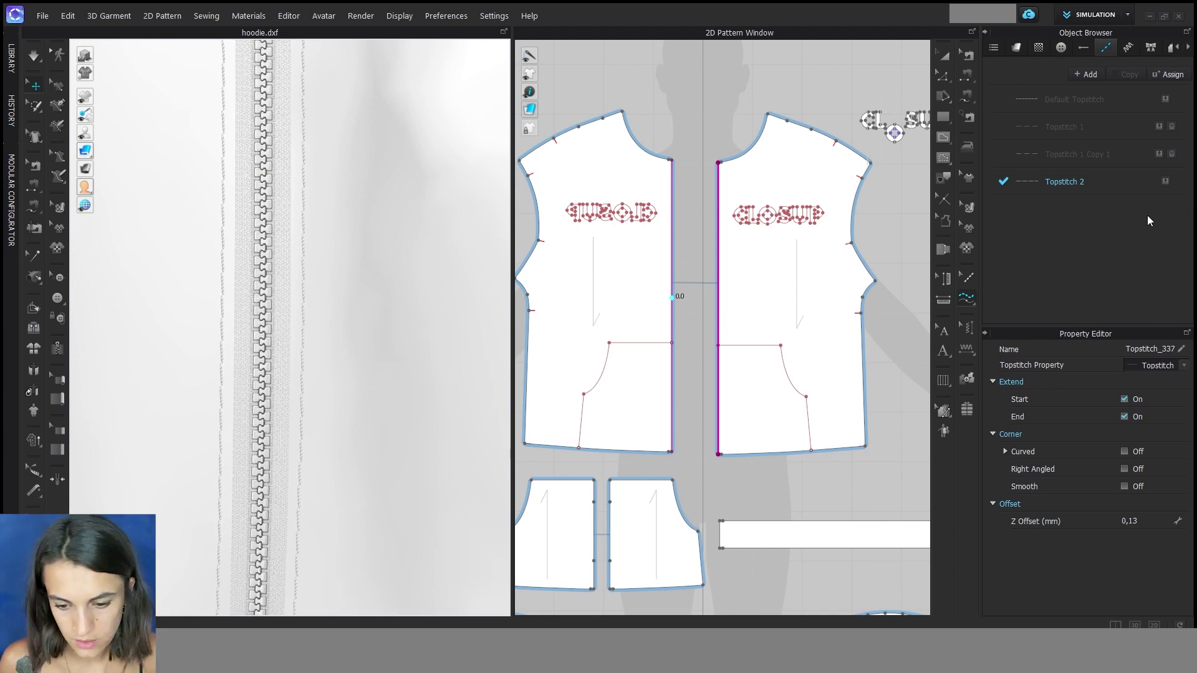
- Change the stitch length of Topstitch 2 to SPI-8 and set the space between stitches to 1 mm
{"action": "left_click", "coordinate": [1116, 188]}
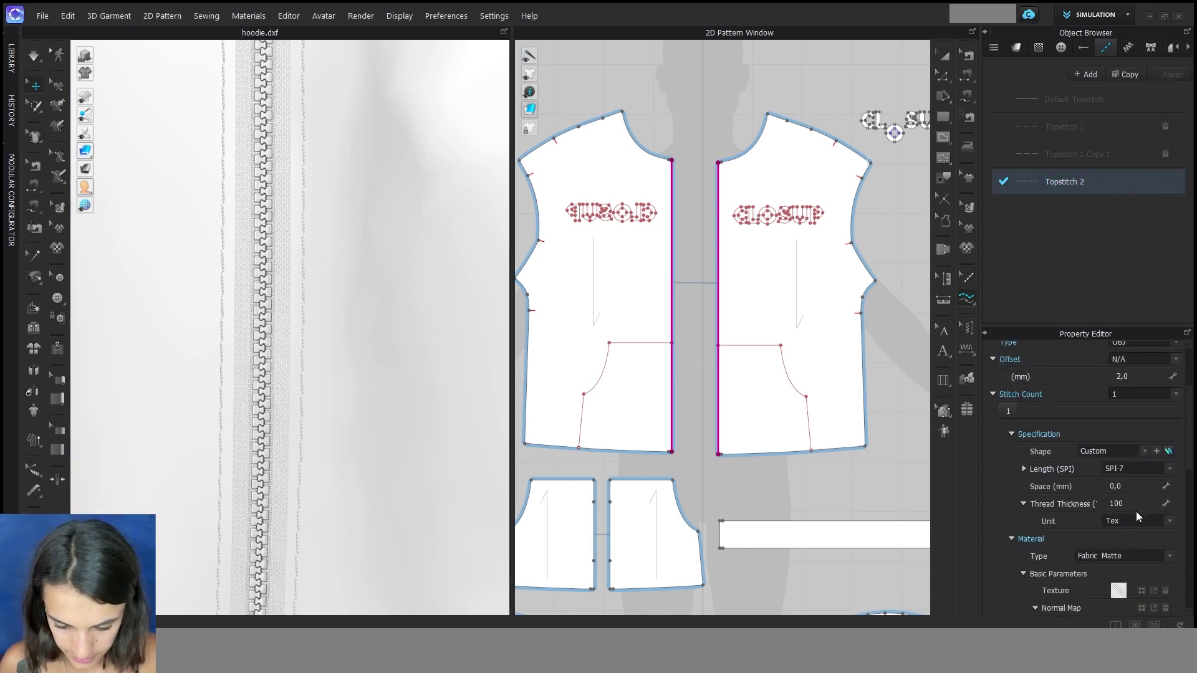
{"action": "left_click", "coordinate": [1135, 467]}
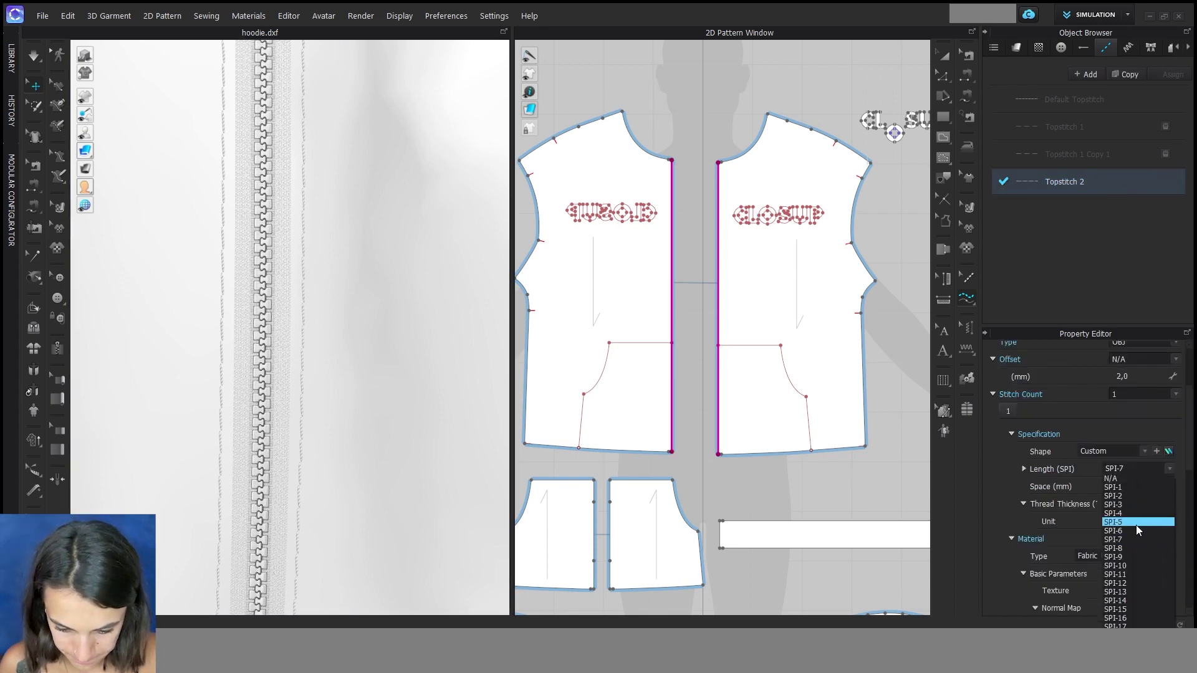
{"action": "left_click", "coordinate": [1132, 547]}
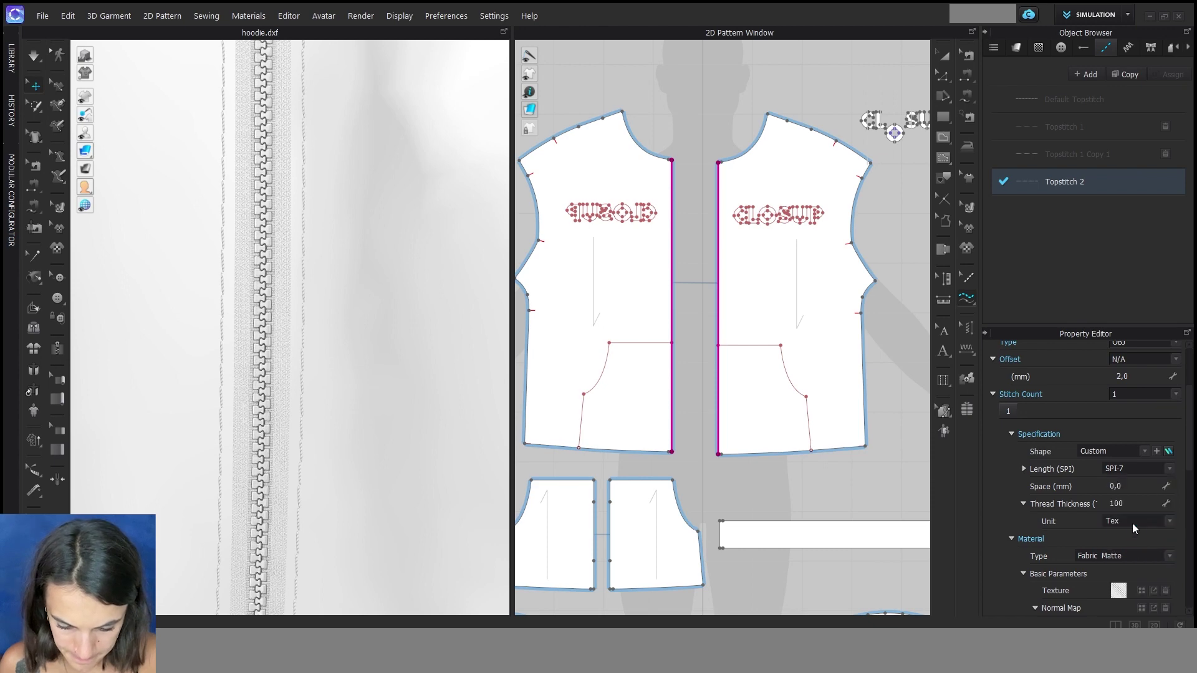
{"action": "scroll", "coordinate": [258, 304], "scroll_direction": "up", "scroll_amount": 2}
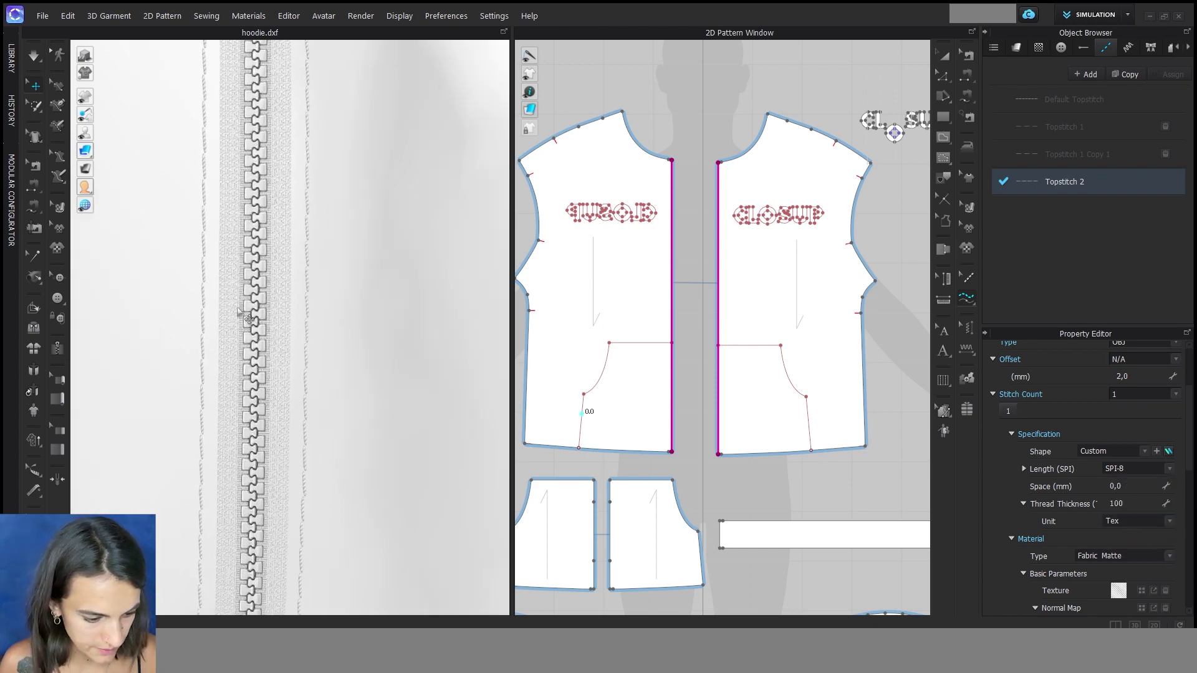
{"action": "left_click", "coordinate": [1130, 486]}
{"action": "type", "text": "1"}
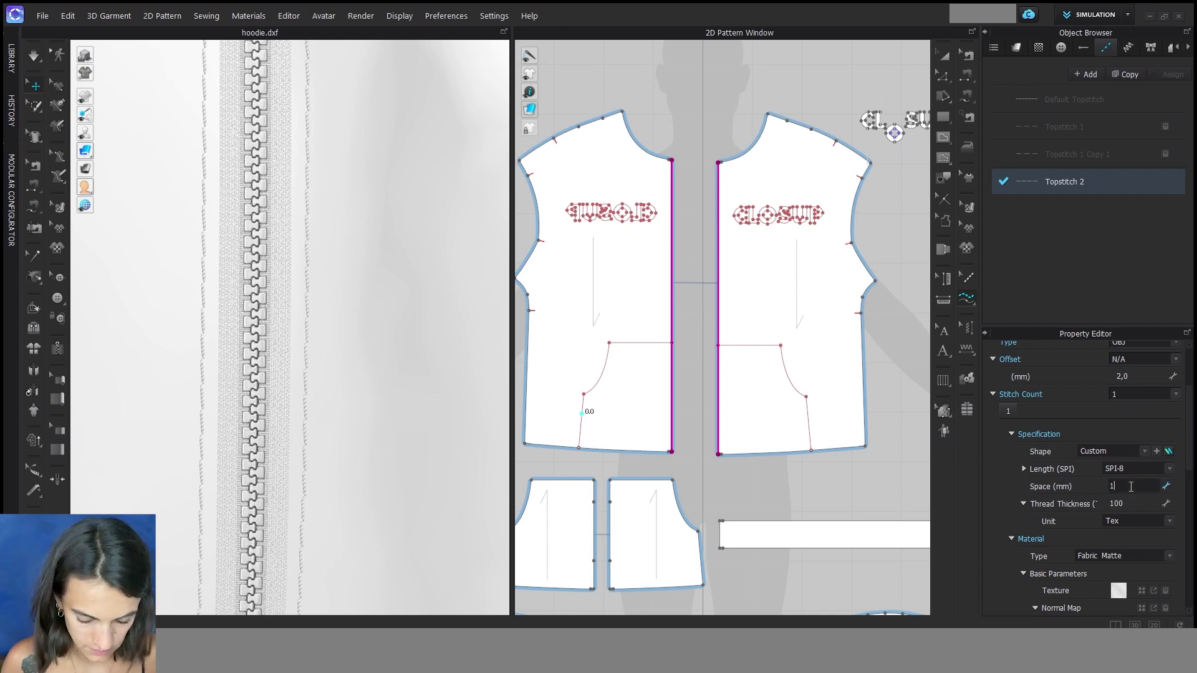
{"action": "key", "text": "Return"}
{"action": "scroll", "coordinate": [335, 331], "scroll_direction": "down", "scroll_amount": 5}
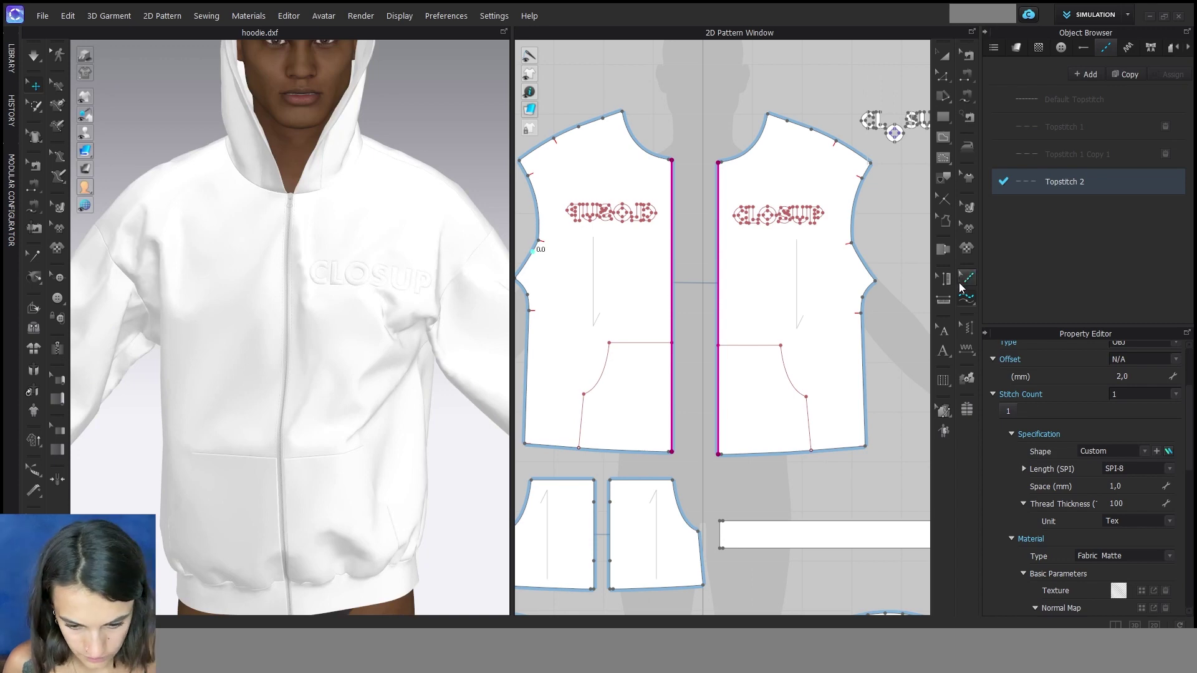
- Add Topstitch 2 along the neckline and the armhole of the front piece
{"action": "scroll", "coordinate": [720, 150], "scroll_direction": "down", "scroll_amount": 3}
{"action": "scroll", "coordinate": [642, 280], "scroll_direction": "up", "scroll_amount": 5}
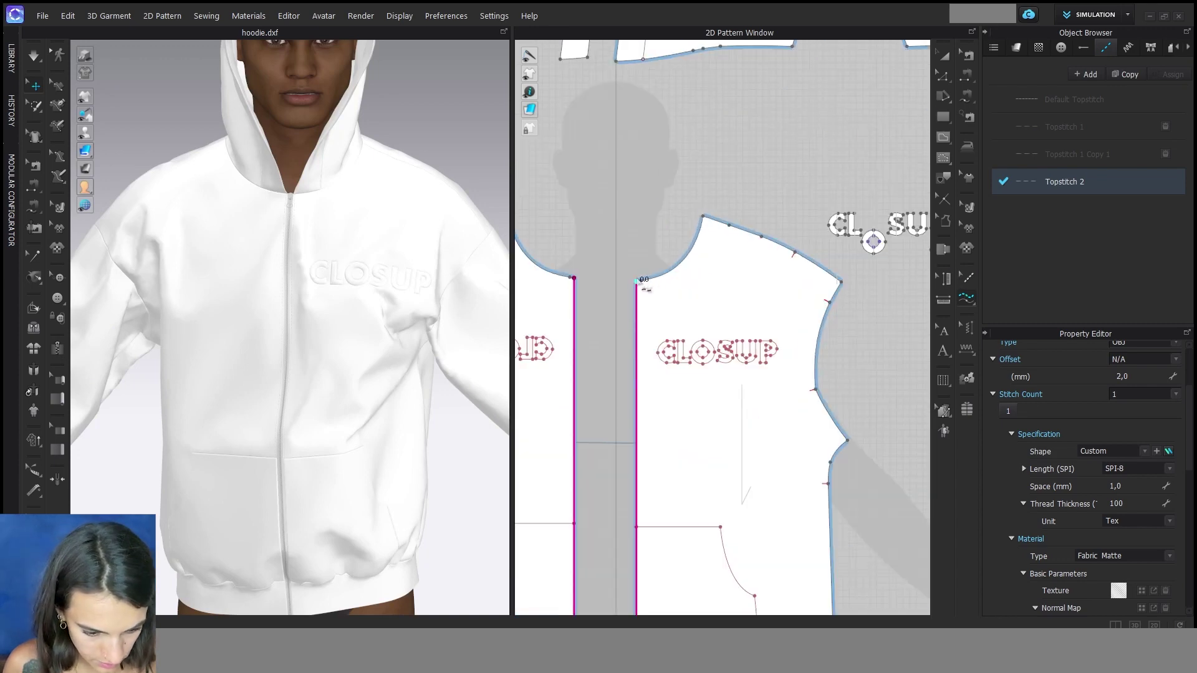
{"action": "left_click", "coordinate": [697, 229]}
{"action": "scroll", "coordinate": [723, 267], "scroll_direction": "down", "scroll_amount": 5}
{"action": "scroll", "coordinate": [726, 266], "scroll_direction": "up", "scroll_amount": 3}
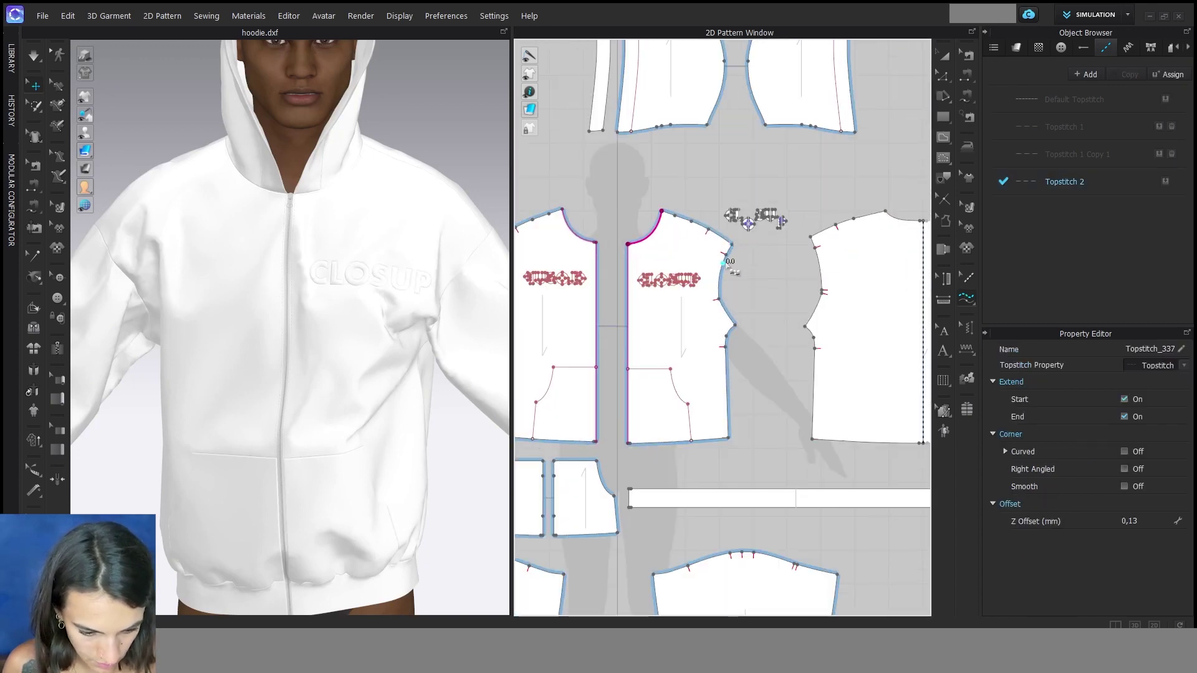
{"action": "left_click", "coordinate": [742, 332]}
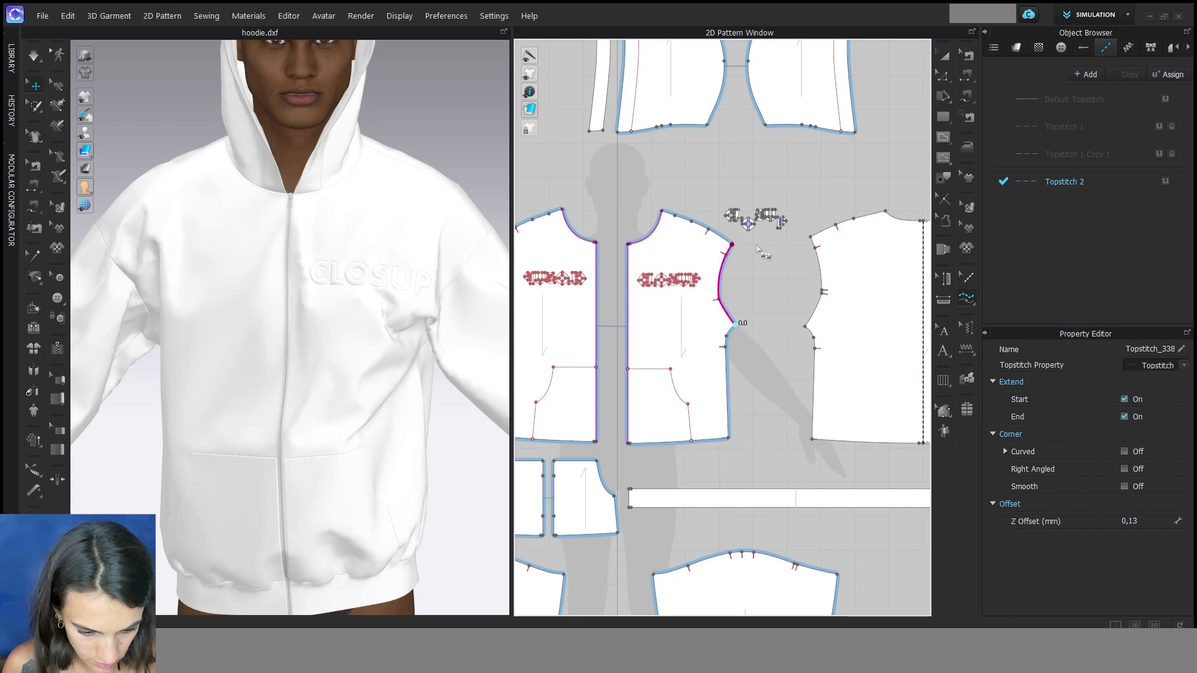
- Add Topstitch 2 along the sleeve's bottom edge and the back piece's hem
{"action": "scroll", "coordinate": [742, 333], "scroll_direction": "down", "scroll_amount": 5}
{"action": "scroll", "coordinate": [649, 274], "scroll_direction": "up", "scroll_amount": 5}
{"action": "scroll", "coordinate": [642, 265], "scroll_direction": "down", "scroll_amount": 3}
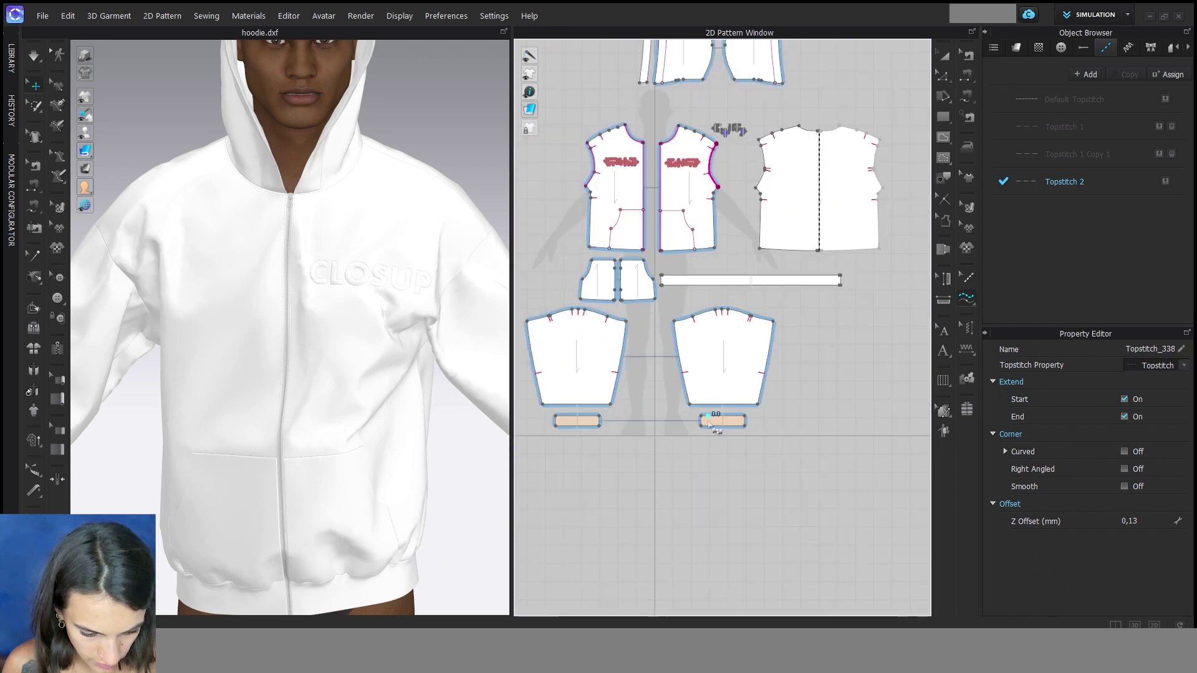
{"action": "left_click", "coordinate": [758, 405]}
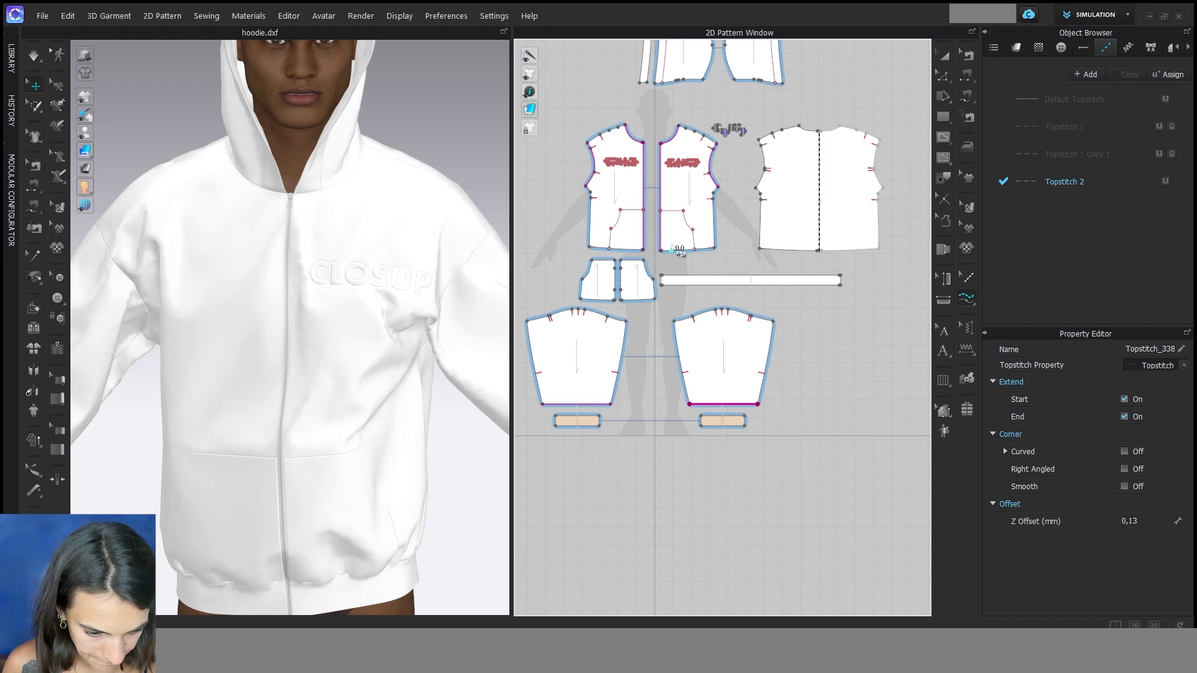
{"action": "left_click", "coordinate": [810, 250]}
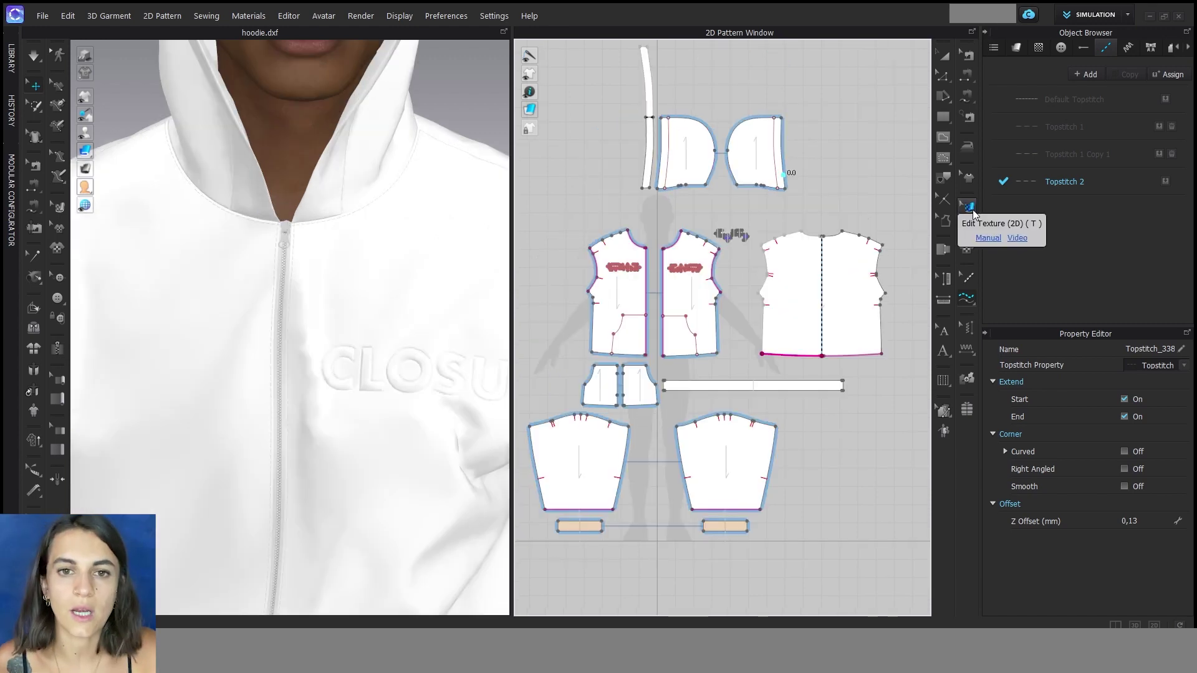
- Add a second fabric and load the Knit_Cotton_Jersey.zfab preset into it
{"action": "left_click", "coordinate": [1017, 47]}
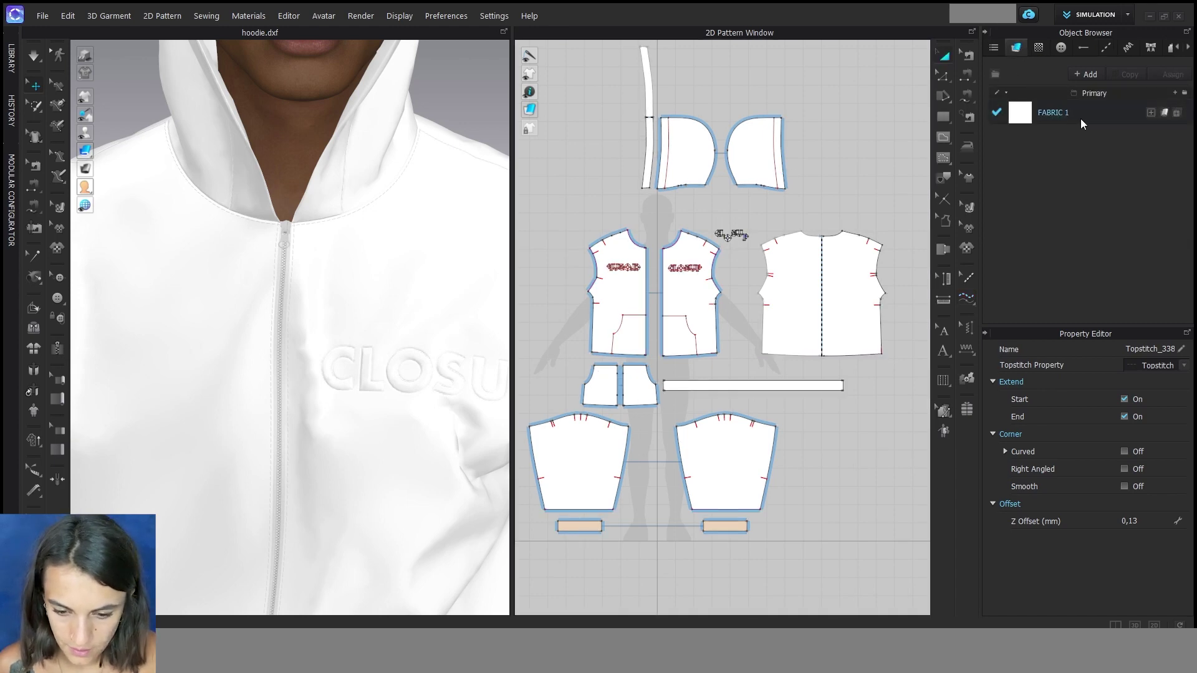
{"action": "left_click", "coordinate": [1079, 118]}
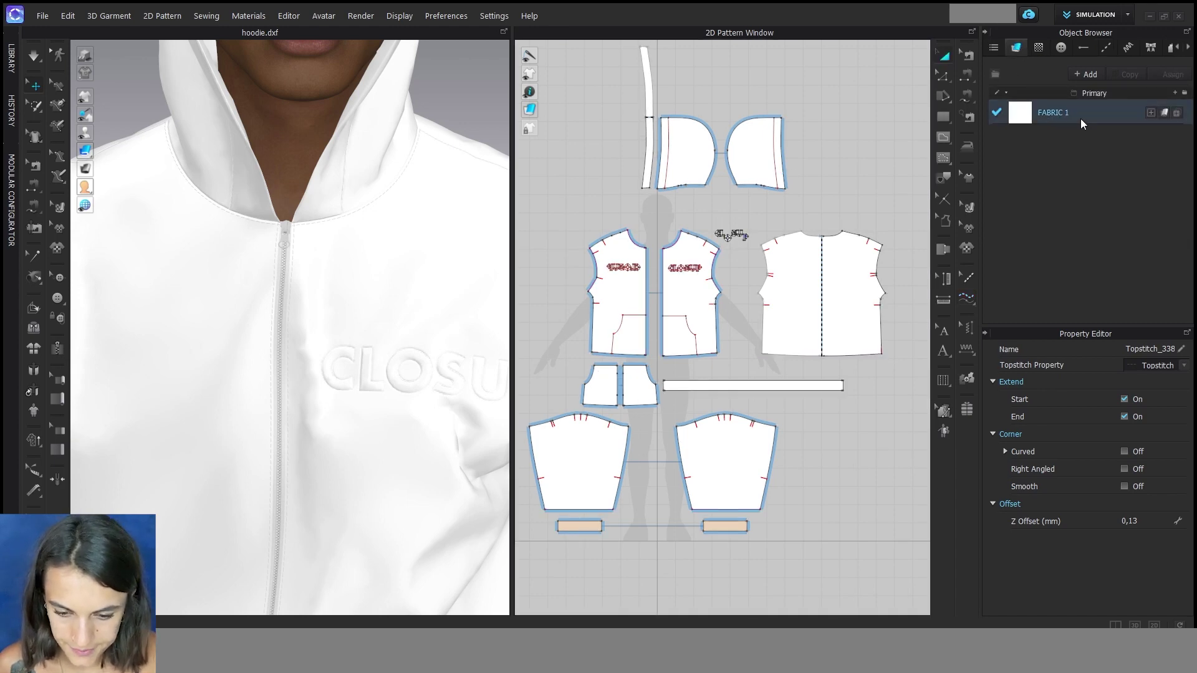
{"action": "left_click", "coordinate": [1088, 73]}
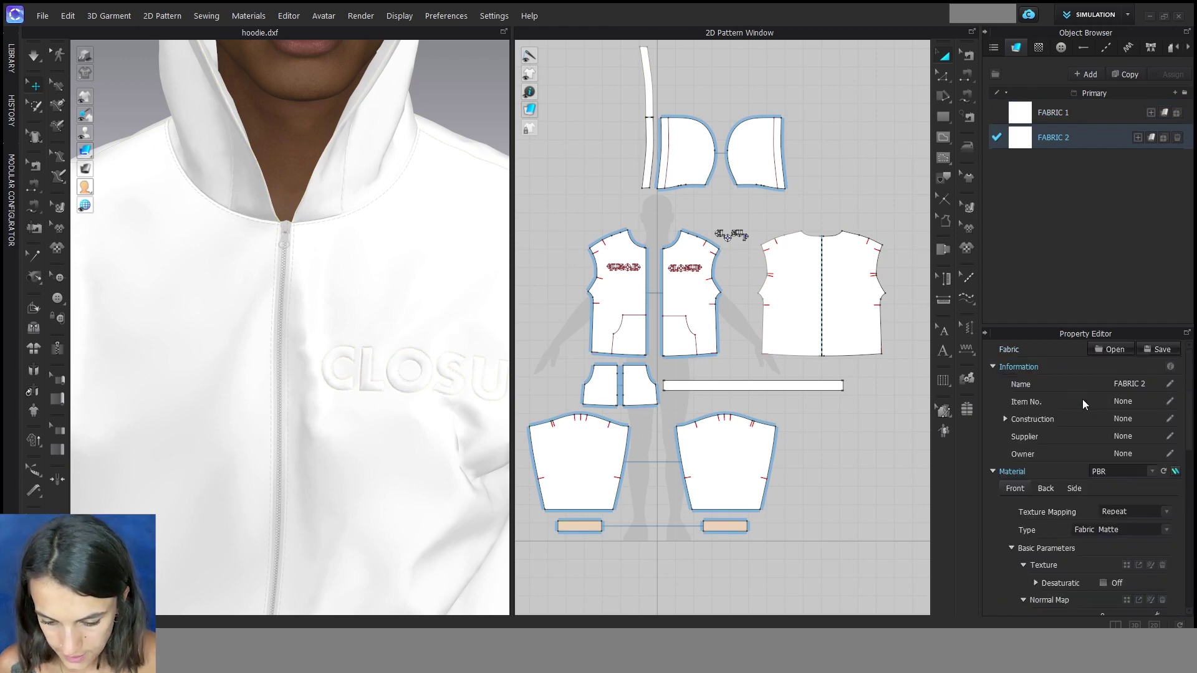
{"action": "left_click", "coordinate": [1113, 351]}
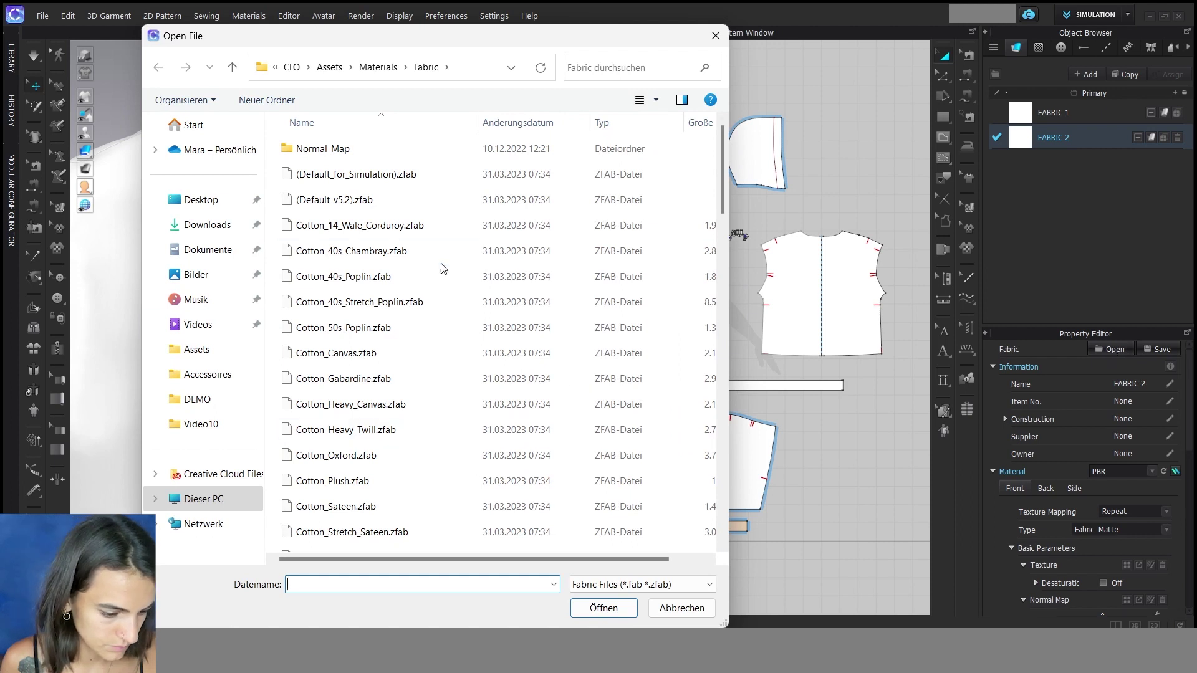
{"action": "scroll", "coordinate": [446, 387], "scroll_direction": "down", "scroll_amount": 8}
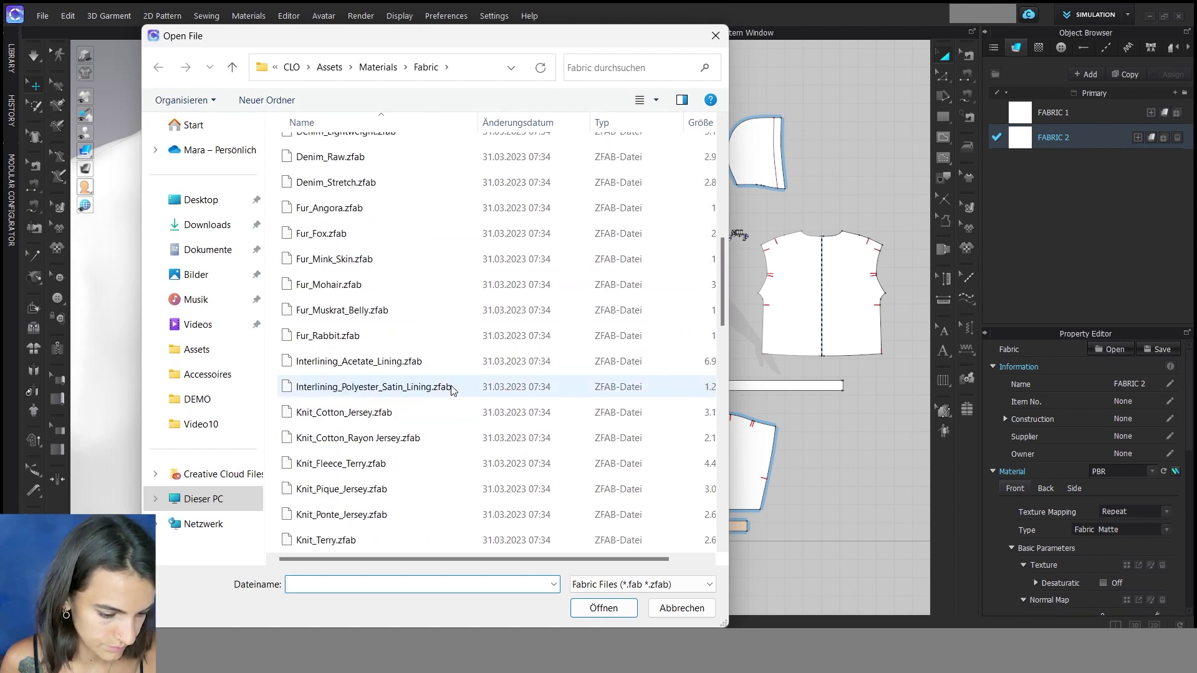
{"action": "double_click", "coordinate": [370, 414]}
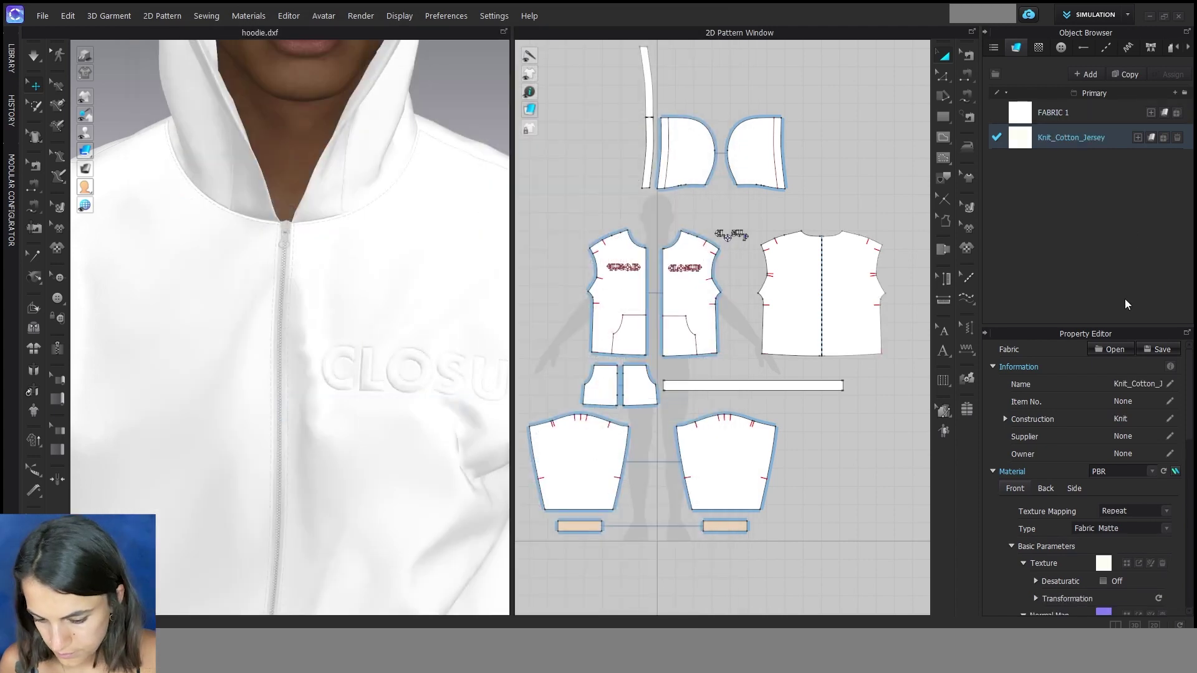
- Assign the Knit_Cotton_Jersey fabric to both front pieces and the back piece
{"action": "left_click", "coordinate": [743, 347]}
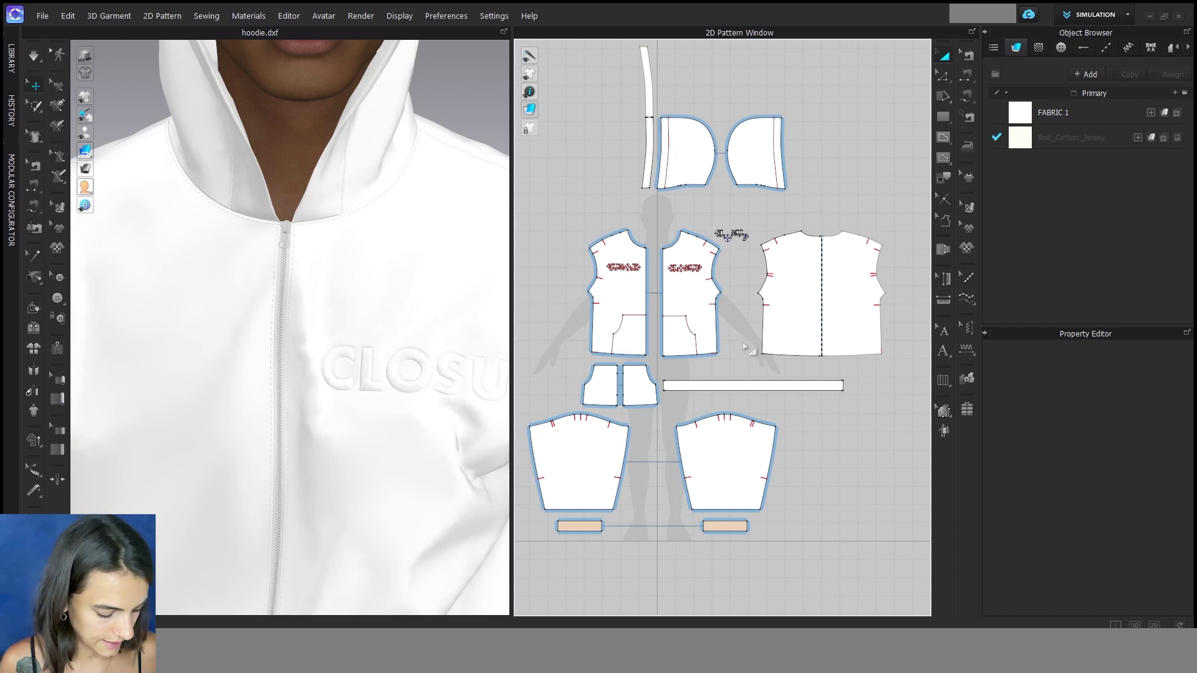
{"action": "left_click", "coordinate": [629, 299]}
{"action": "left_click", "coordinate": [680, 292], "text": "shift"}
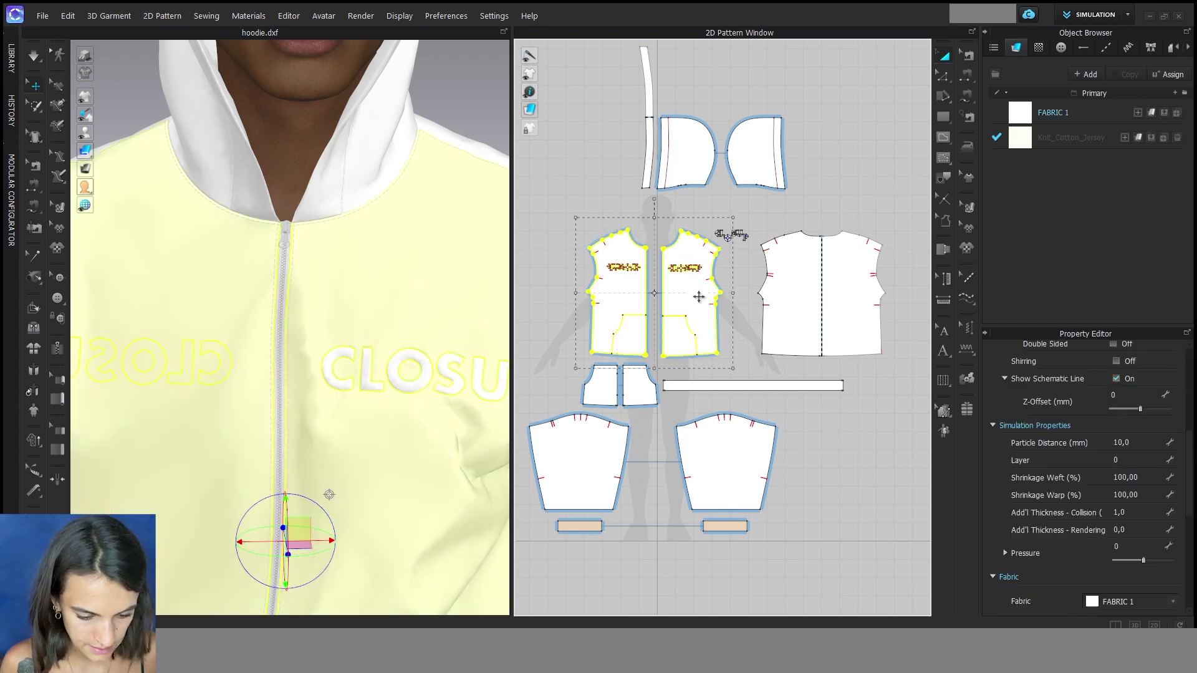
{"action": "left_click", "coordinate": [795, 316], "text": "shift"}
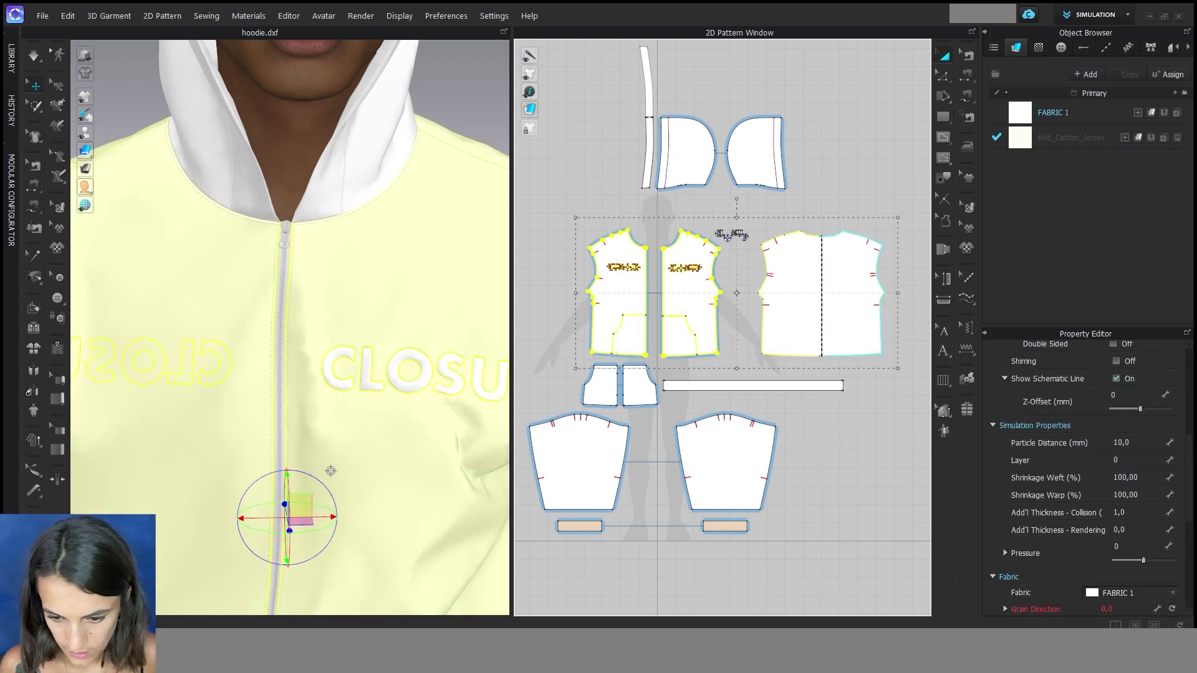
{"action": "left_click", "coordinate": [1151, 138]}
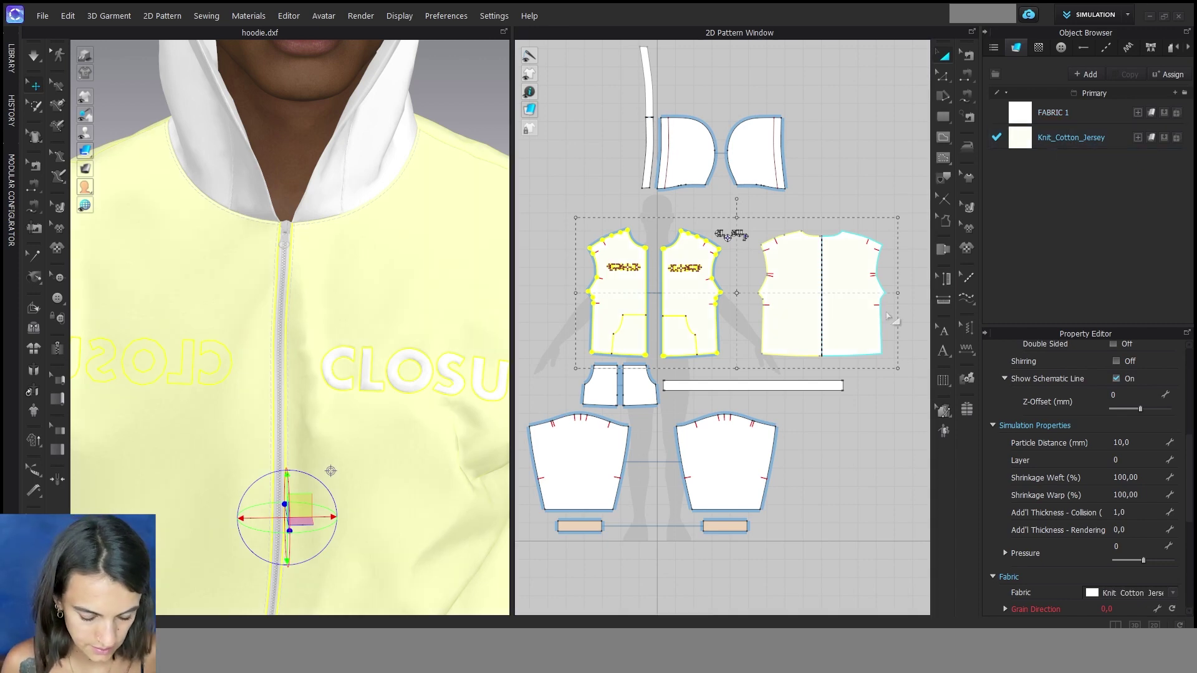
- Assign the Knit_Cotton_Jersey fabric to both sleeves and both hood pieces
{"action": "scroll", "coordinate": [793, 386], "scroll_direction": "down", "scroll_amount": 4}
{"action": "middle_click_drag", "start_coordinate": [816, 451], "coordinate": [822, 382]}
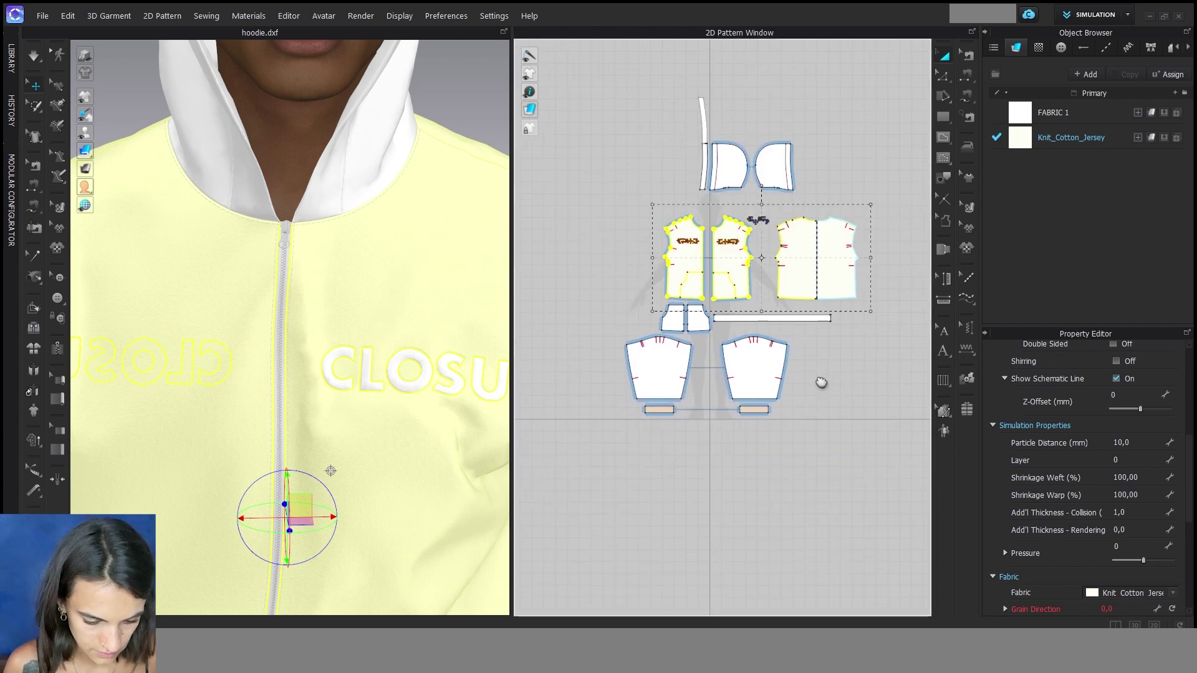
{"action": "left_click", "coordinate": [644, 353]}
{"action": "left_click", "coordinate": [758, 378], "text": "shift"}
{"action": "left_click", "coordinate": [729, 172], "text": "shift"}
{"action": "left_click", "coordinate": [771, 167], "text": "shift"}
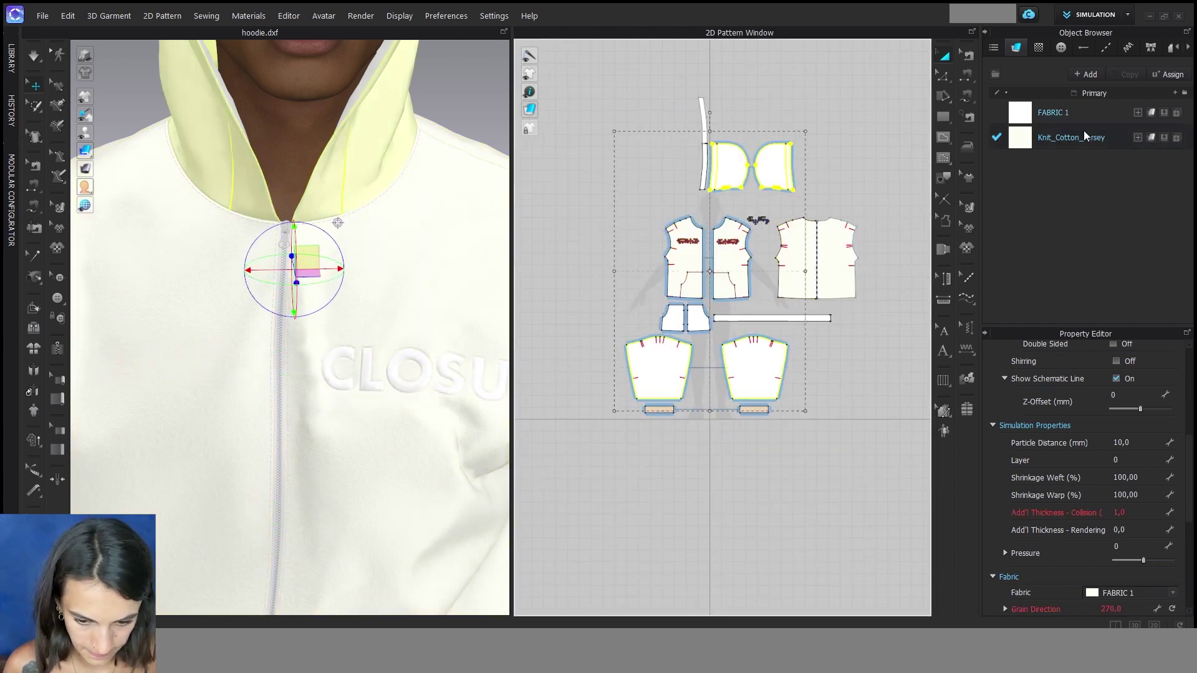
{"action": "left_click", "coordinate": [1163, 140]}
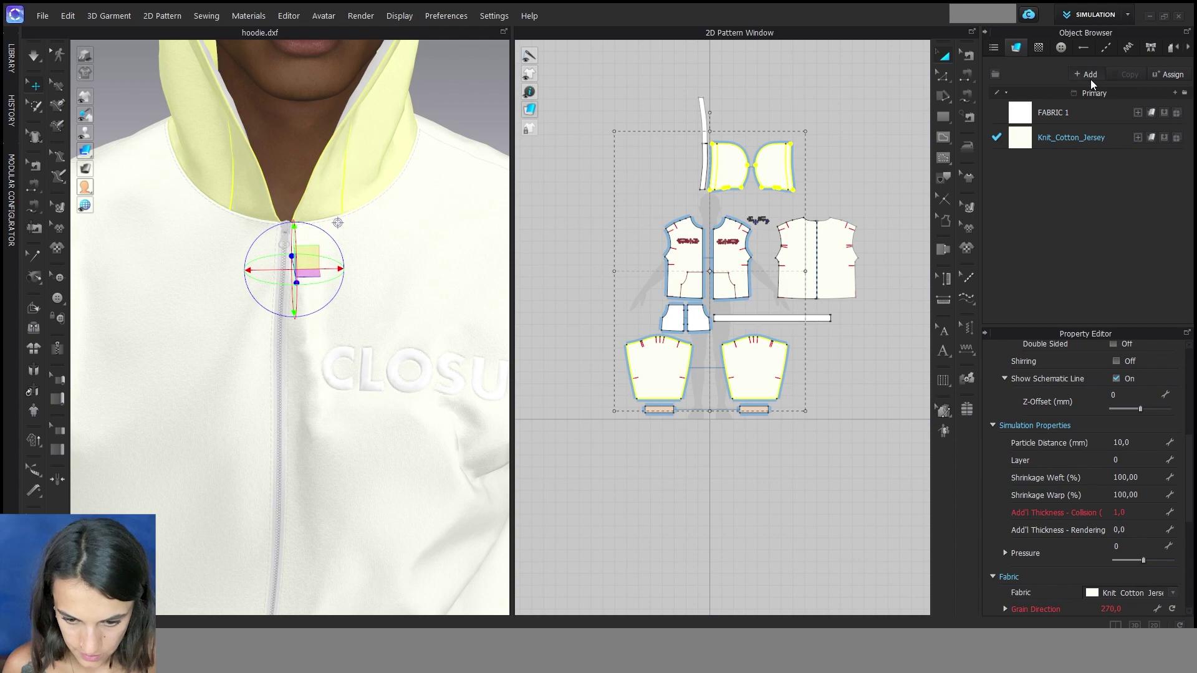
- Add a third fabric and load the Knit_Cotton_Jersey preset into it
{"action": "left_click", "coordinate": [1089, 73]}
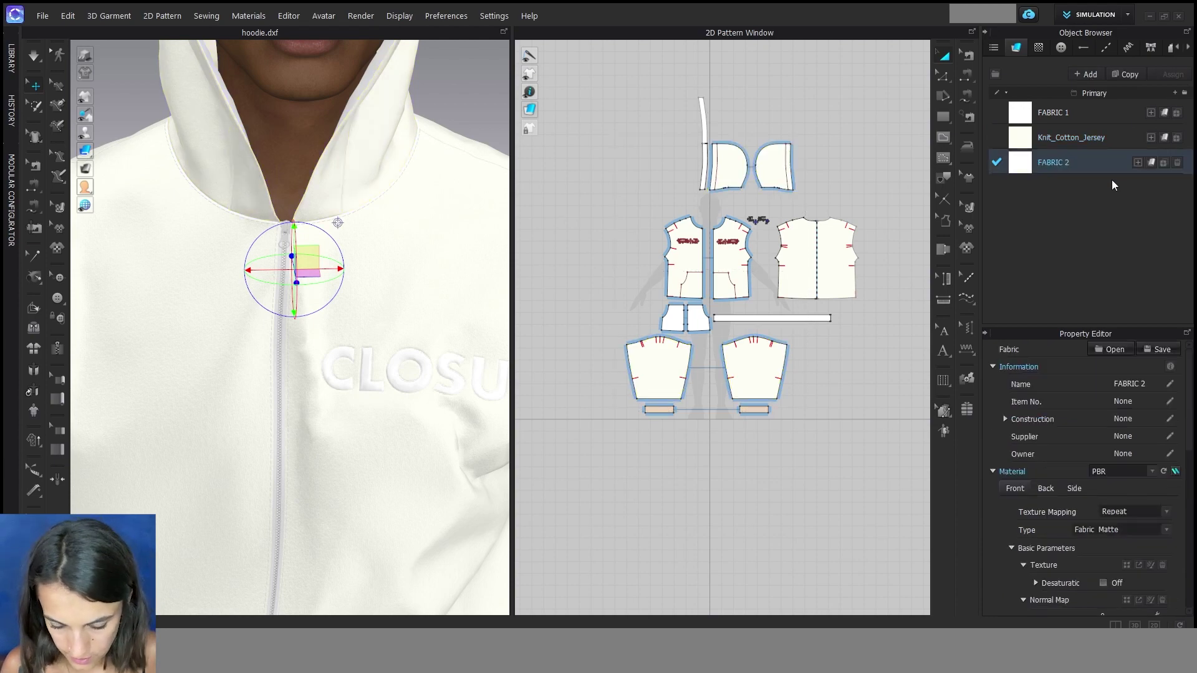
{"action": "left_click", "coordinate": [1113, 350]}
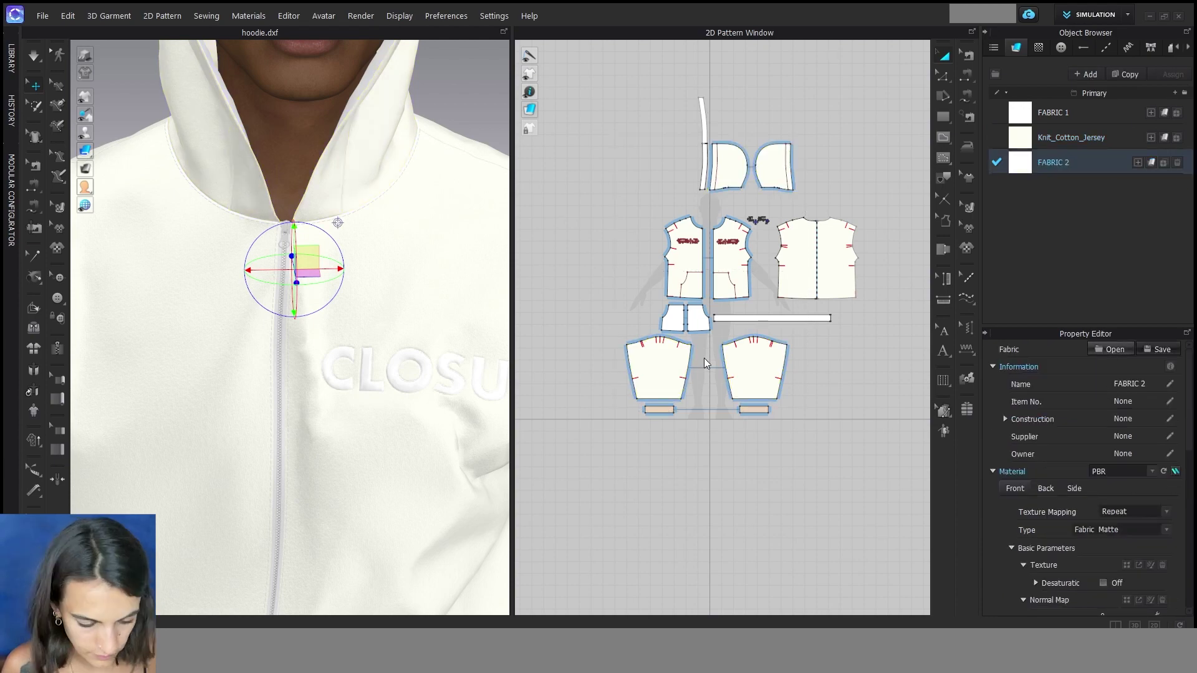
{"action": "scroll", "coordinate": [380, 342], "scroll_direction": "down", "scroll_amount": 10}
{"action": "left_click", "coordinate": [377, 326]}
{"action": "double_click", "coordinate": [377, 325]}
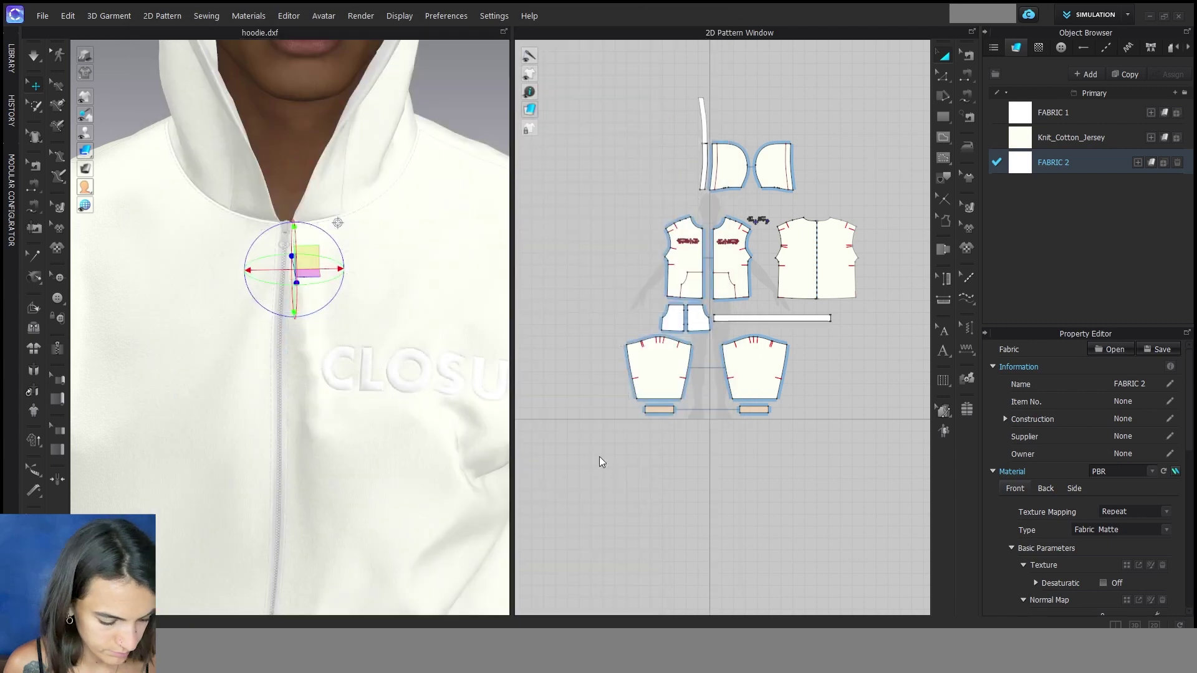
- Assign the newly added Knit_Cotton_Jersey fabric to the long hem band and the sleeve cuffs
{"action": "left_click", "coordinate": [740, 315]}
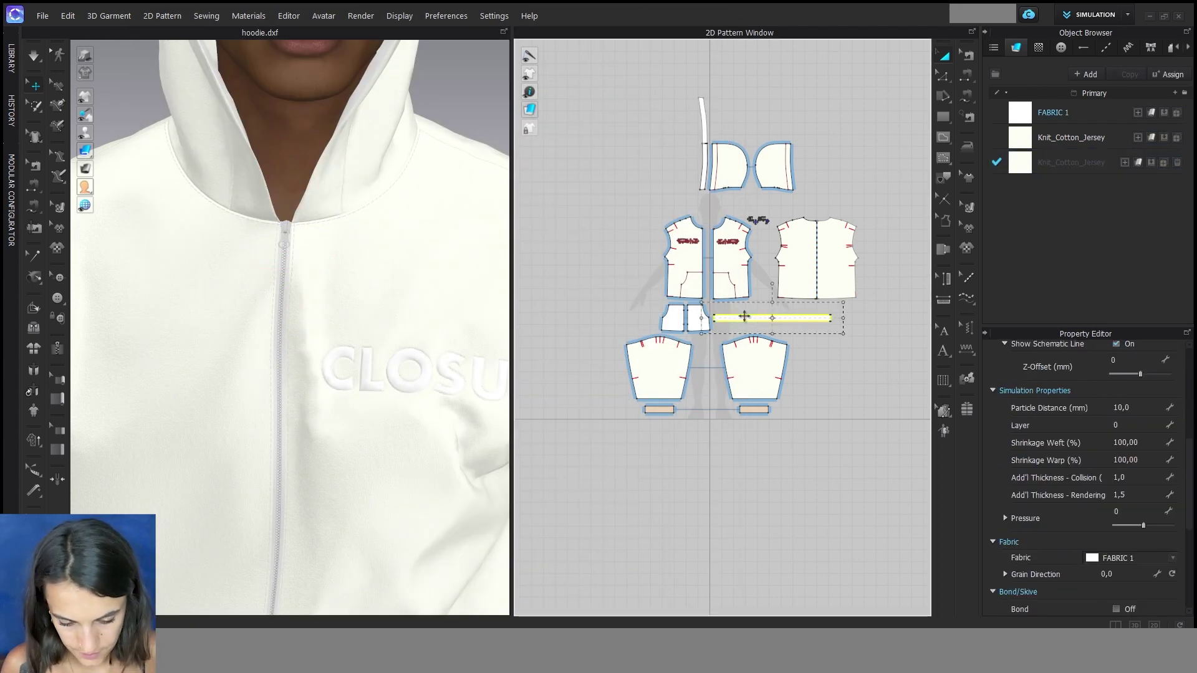
{"action": "left_click", "coordinate": [754, 409], "text": "shift"}
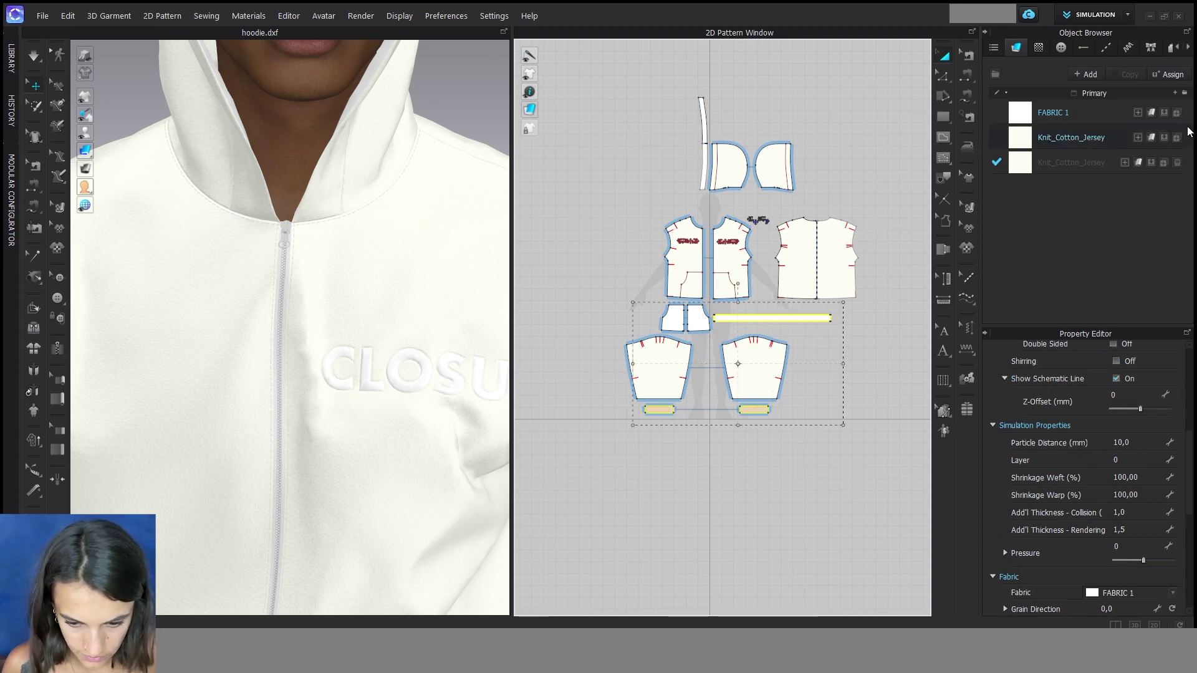
{"action": "left_click", "coordinate": [1153, 163]}
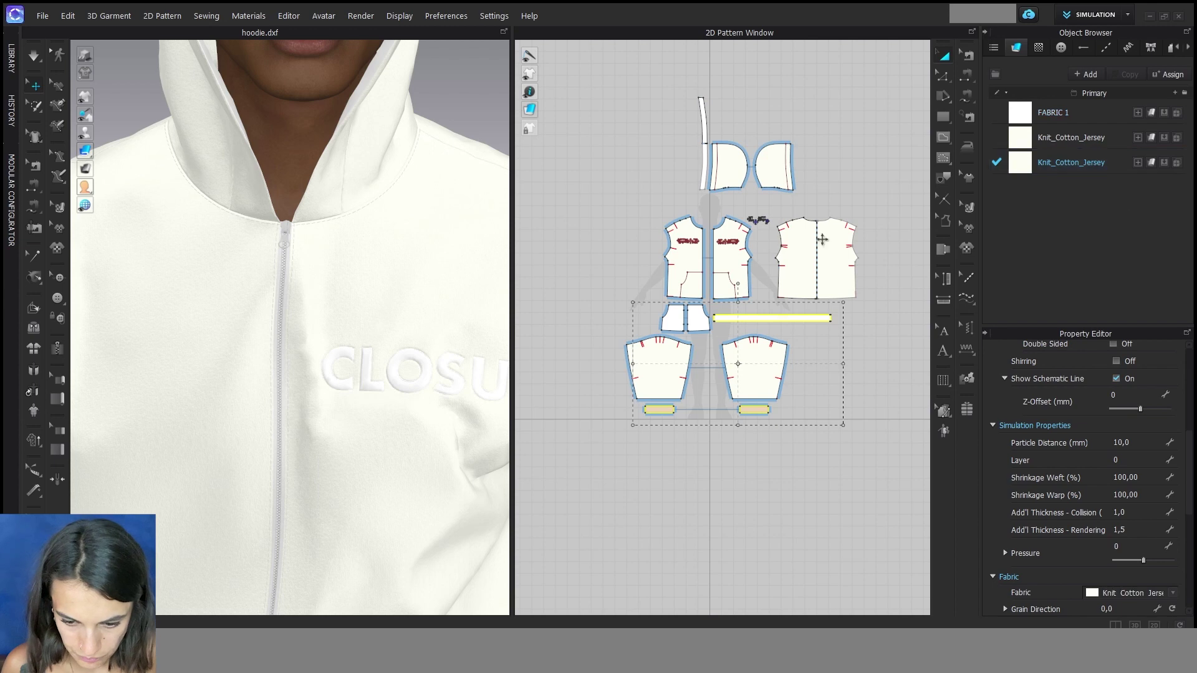
{"action": "left_click", "coordinate": [867, 110]}
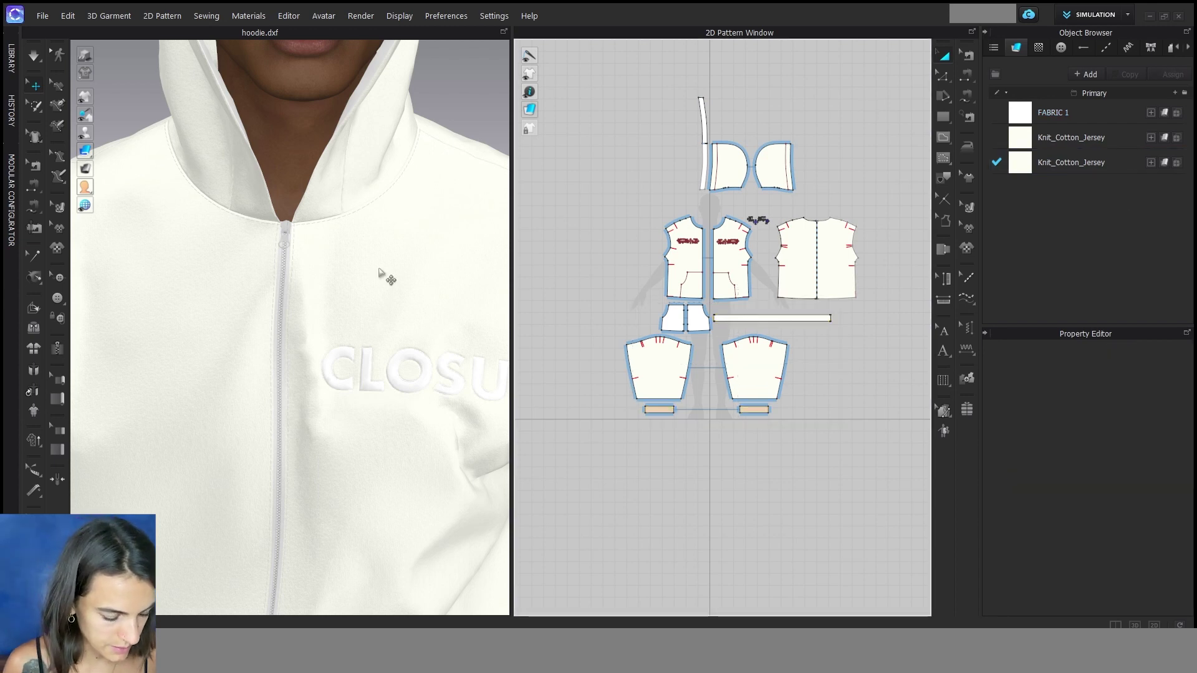
- Change the zipper slider to the tapered, flat-topped shape and its puller to the large ring
{"action": "scroll", "coordinate": [330, 268], "scroll_direction": "up", "scroll_amount": 4}
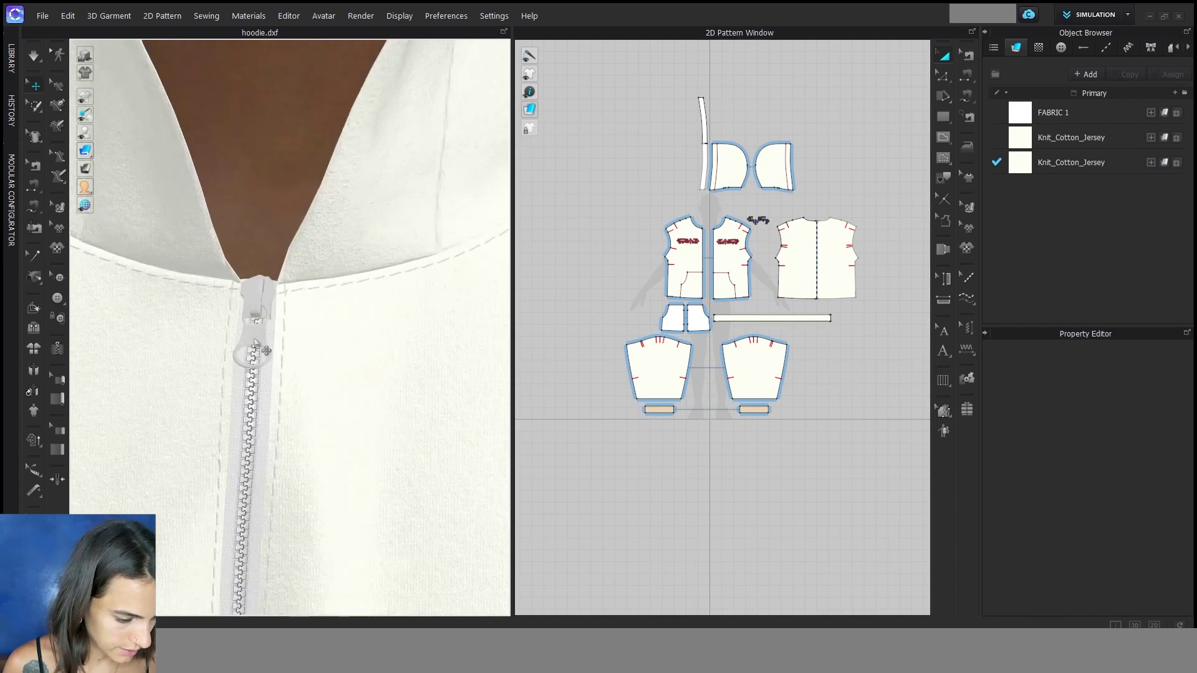
{"action": "left_click", "coordinate": [255, 309]}
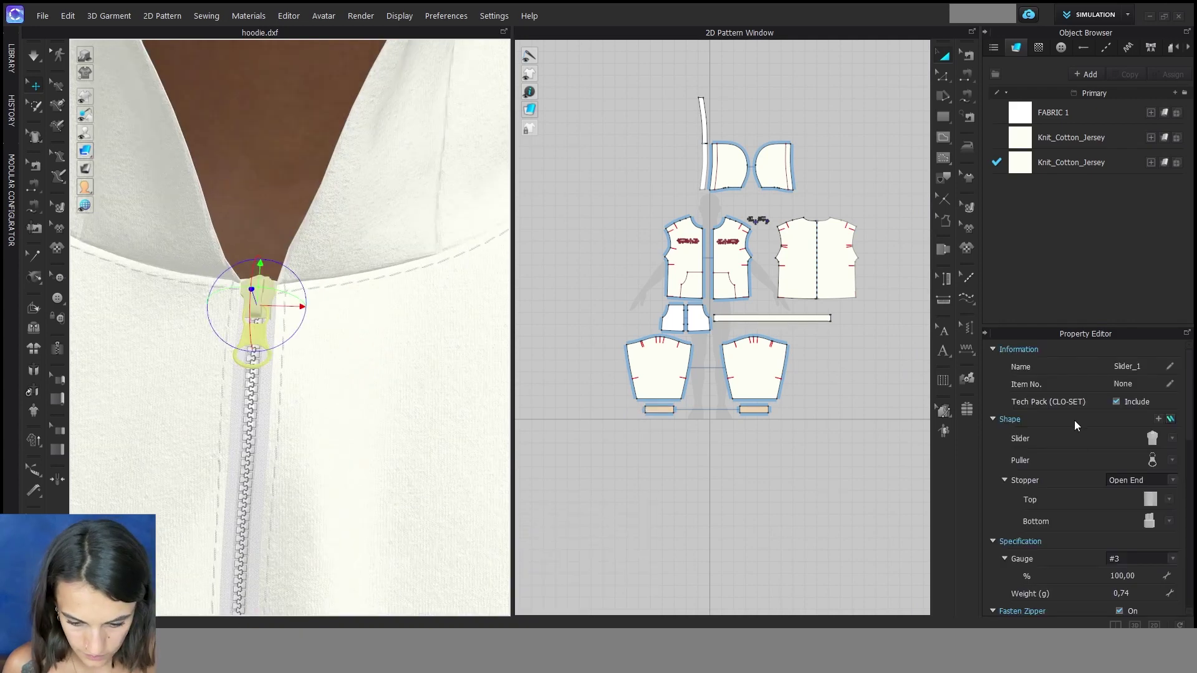
{"action": "left_click", "coordinate": [1172, 439]}
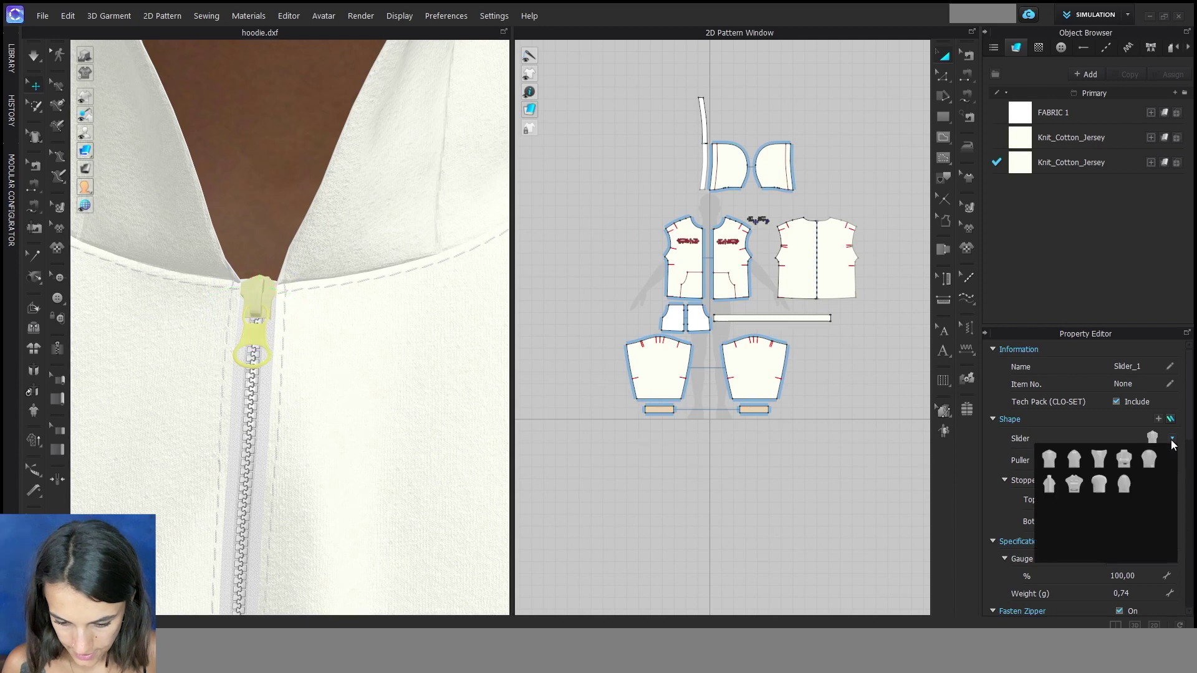
{"action": "left_click", "coordinate": [1097, 458]}
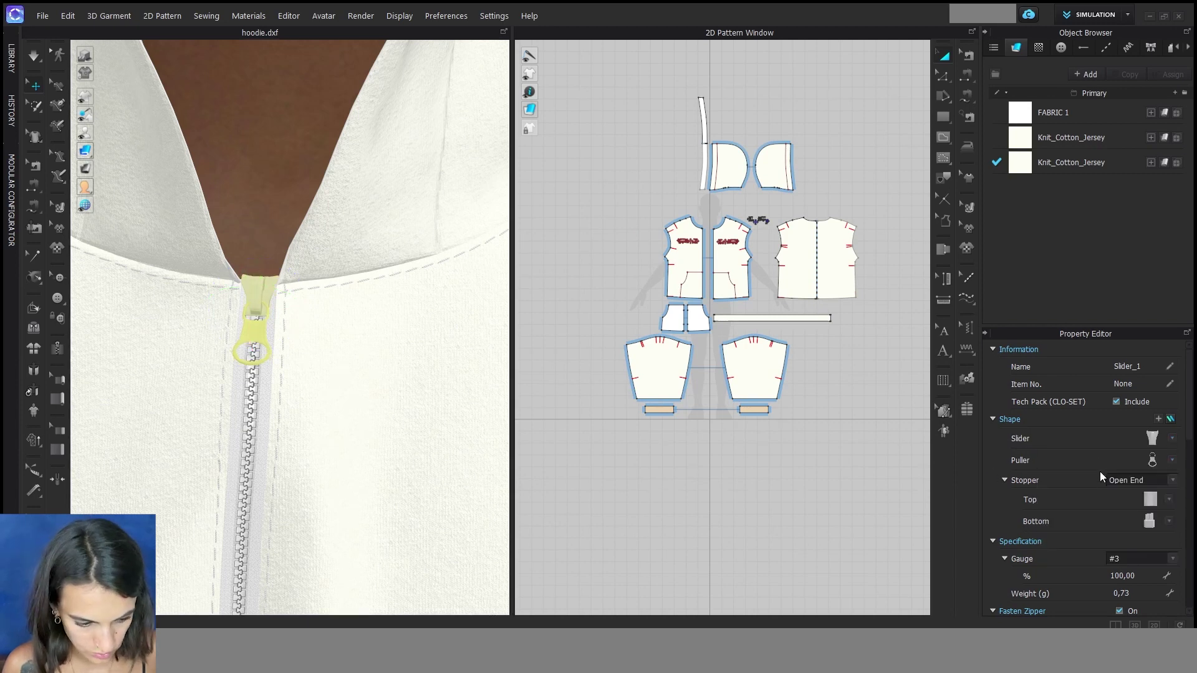
{"action": "left_click", "coordinate": [1172, 460]}
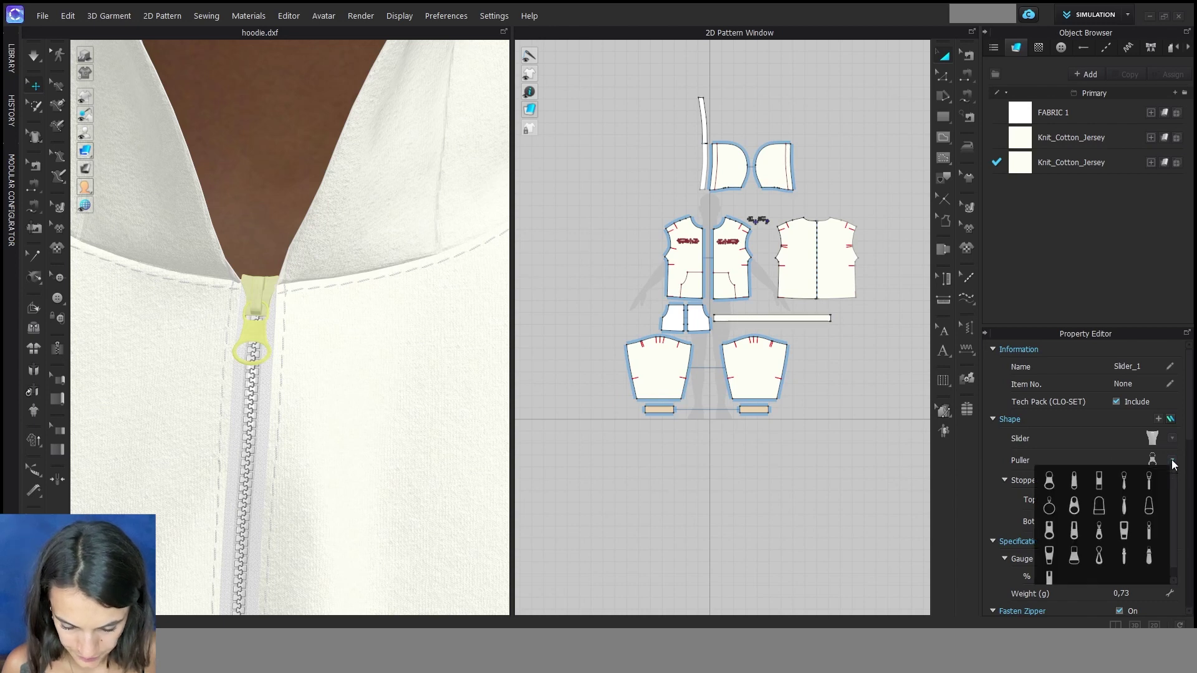
{"action": "left_click", "coordinate": [1050, 506]}
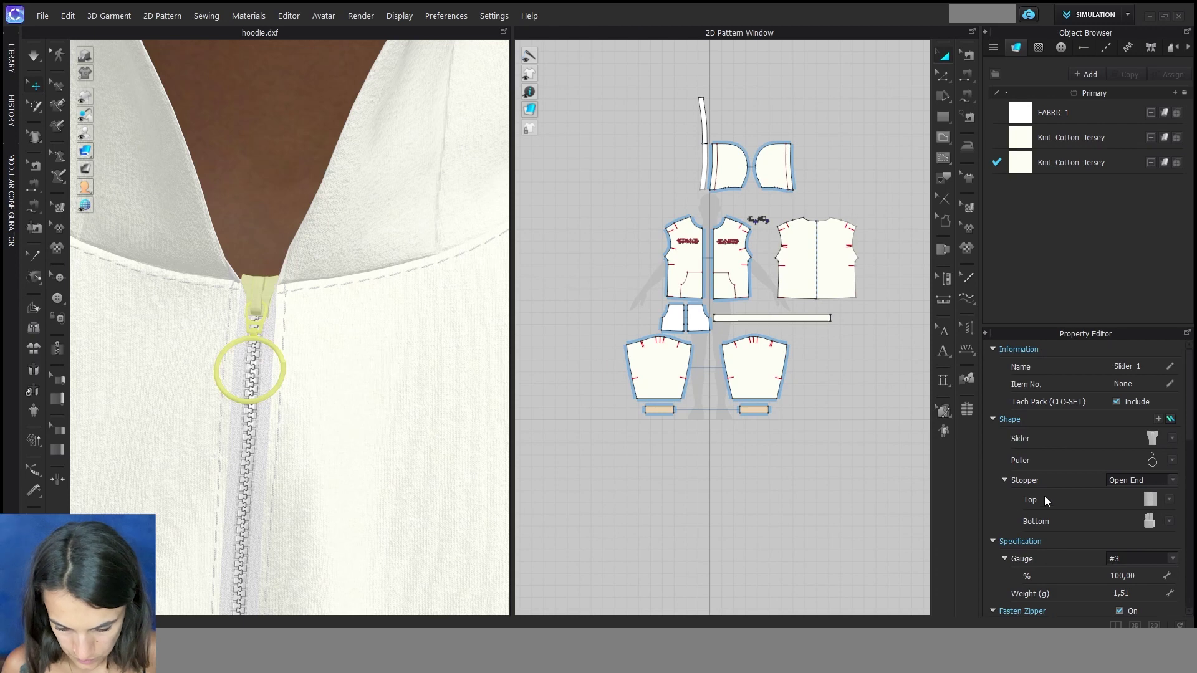
- Set the zipper slider's material type to Metal and its color to gray 777777
{"action": "scroll", "coordinate": [1045, 495], "scroll_direction": "down", "scroll_amount": 1}
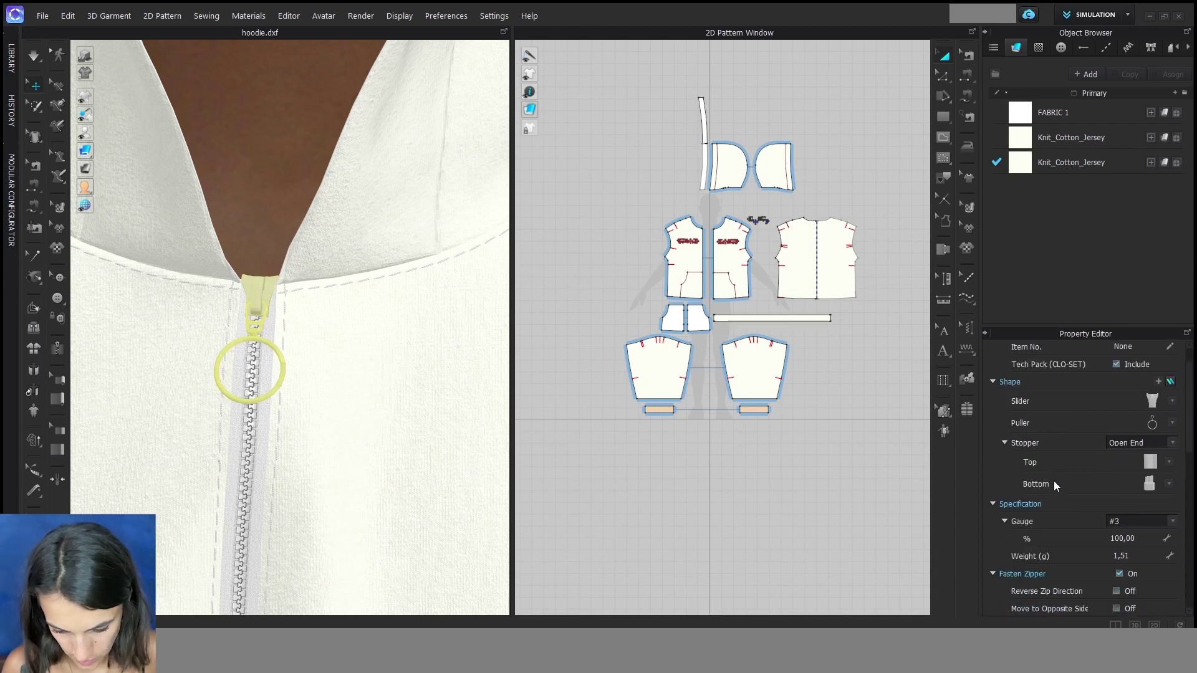
{"action": "scroll", "coordinate": [1055, 535], "scroll_direction": "down", "scroll_amount": 5}
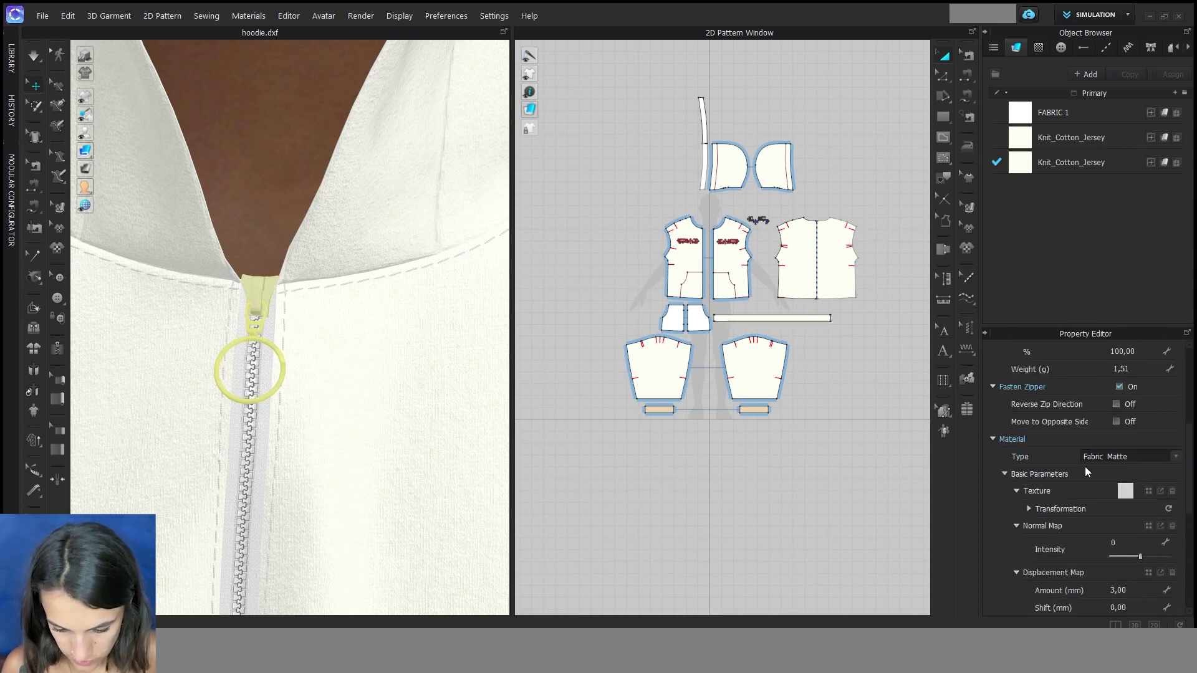
{"action": "left_click", "coordinate": [1098, 458]}
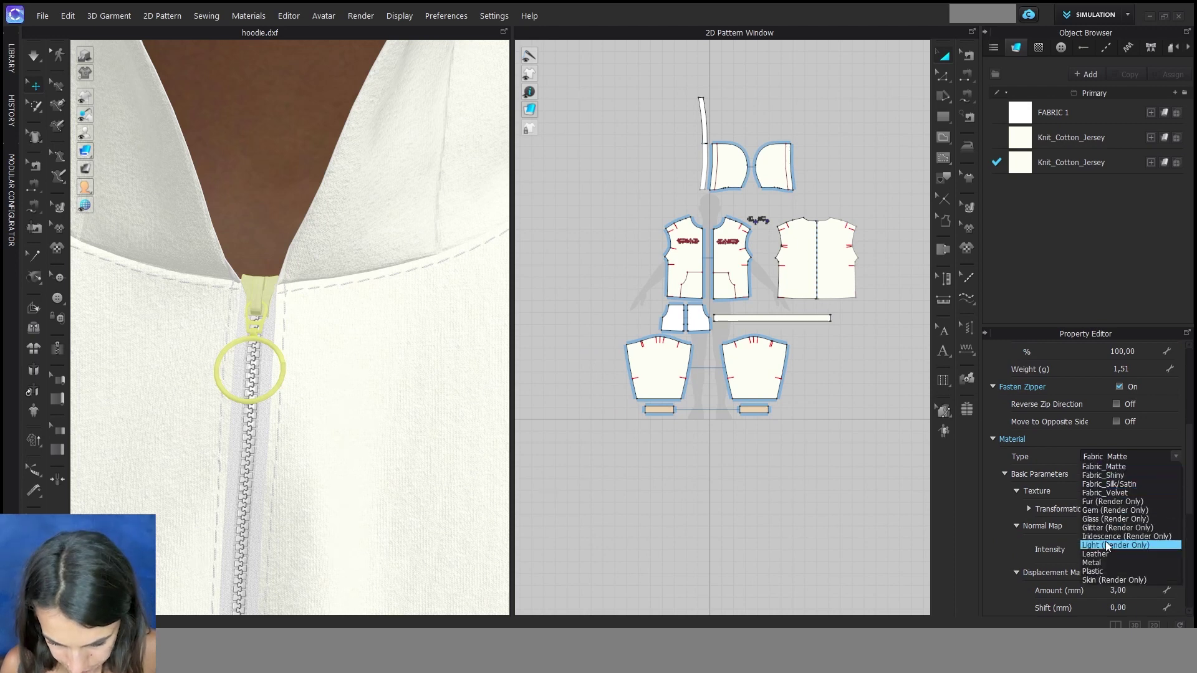
{"action": "left_click", "coordinate": [1091, 562]}
{"action": "scroll", "coordinate": [1120, 506], "scroll_direction": "down", "scroll_amount": 4}
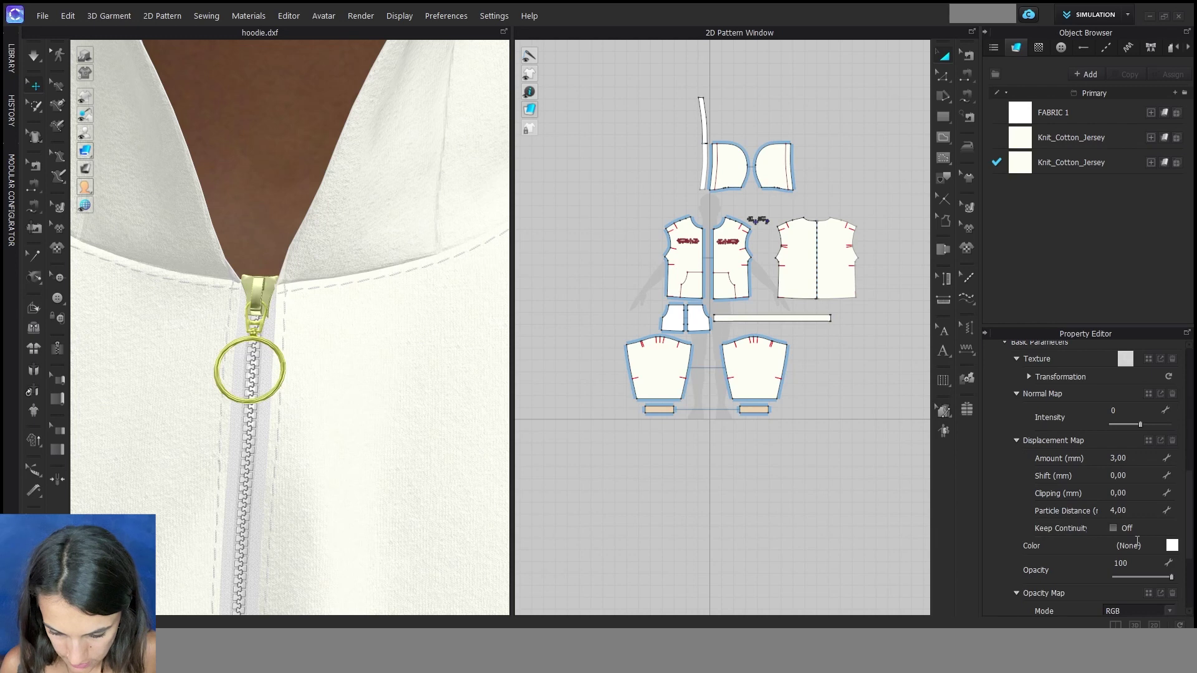
{"action": "left_click", "coordinate": [1172, 545]}
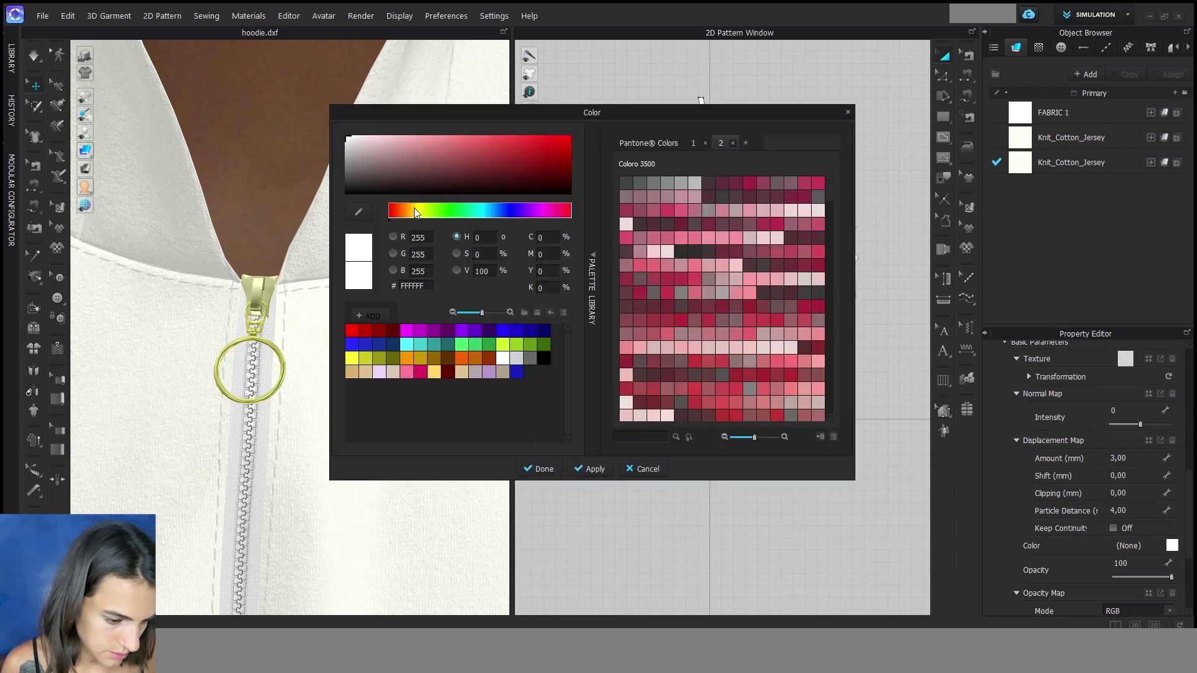
{"action": "mouse_move", "coordinate": [356, 159]}
{"action": "left_mouse_down"}
{"action": "mouse_move", "coordinate": [324, 179]}
{"action": "mouse_move", "coordinate": [323, 167]}
{"action": "left_mouse_up"}
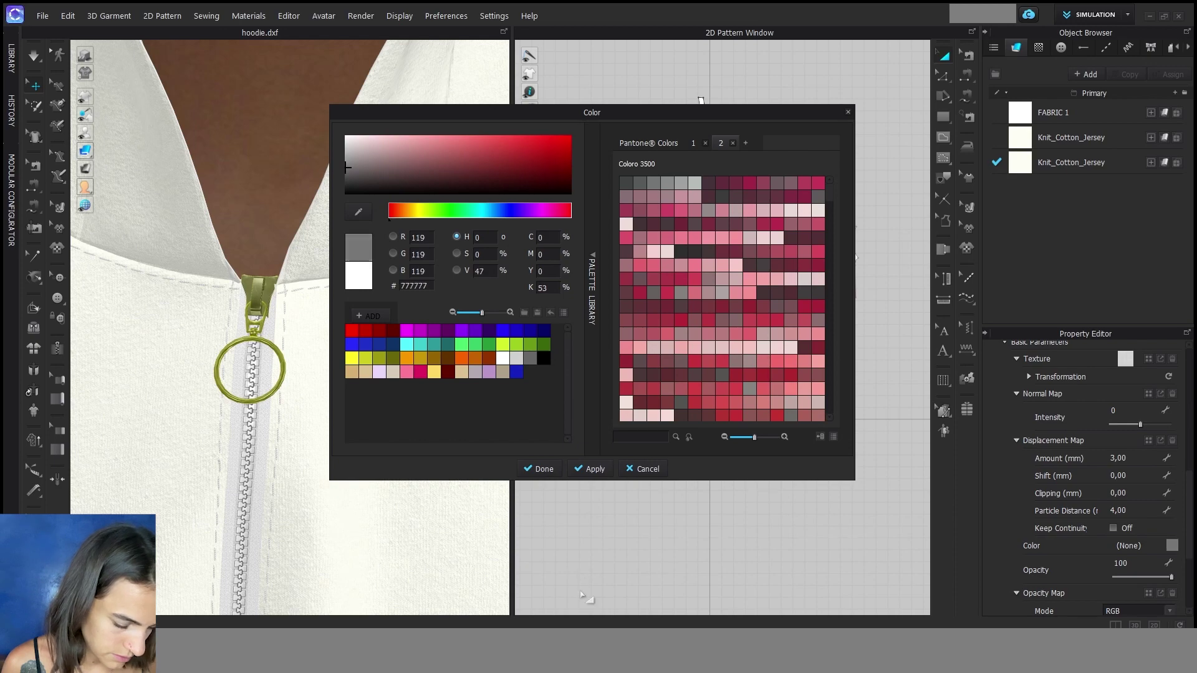
{"action": "left_click", "coordinate": [532, 475]}
- Set the zipper's teeth width to 6 mm
{"action": "scroll", "coordinate": [257, 372], "scroll_direction": "down", "scroll_amount": 4}
{"action": "scroll", "coordinate": [270, 430], "scroll_direction": "up", "scroll_amount": 6}
{"action": "left_click", "coordinate": [270, 430]}
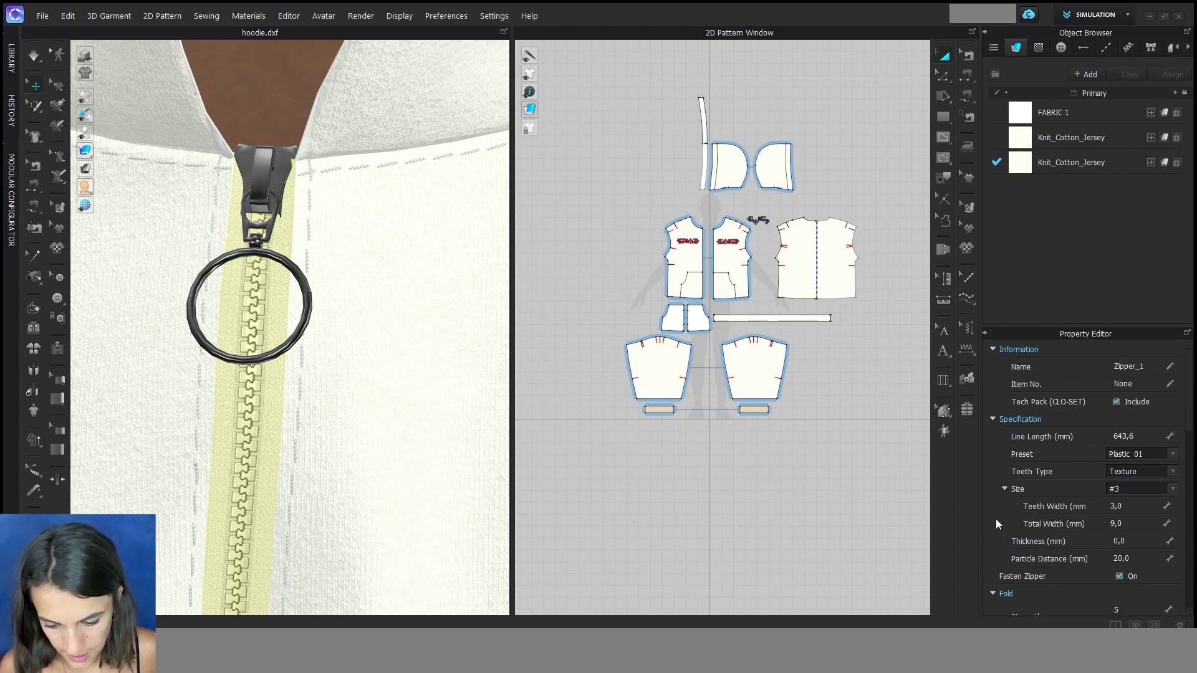
{"action": "left_click", "coordinate": [1138, 509]}
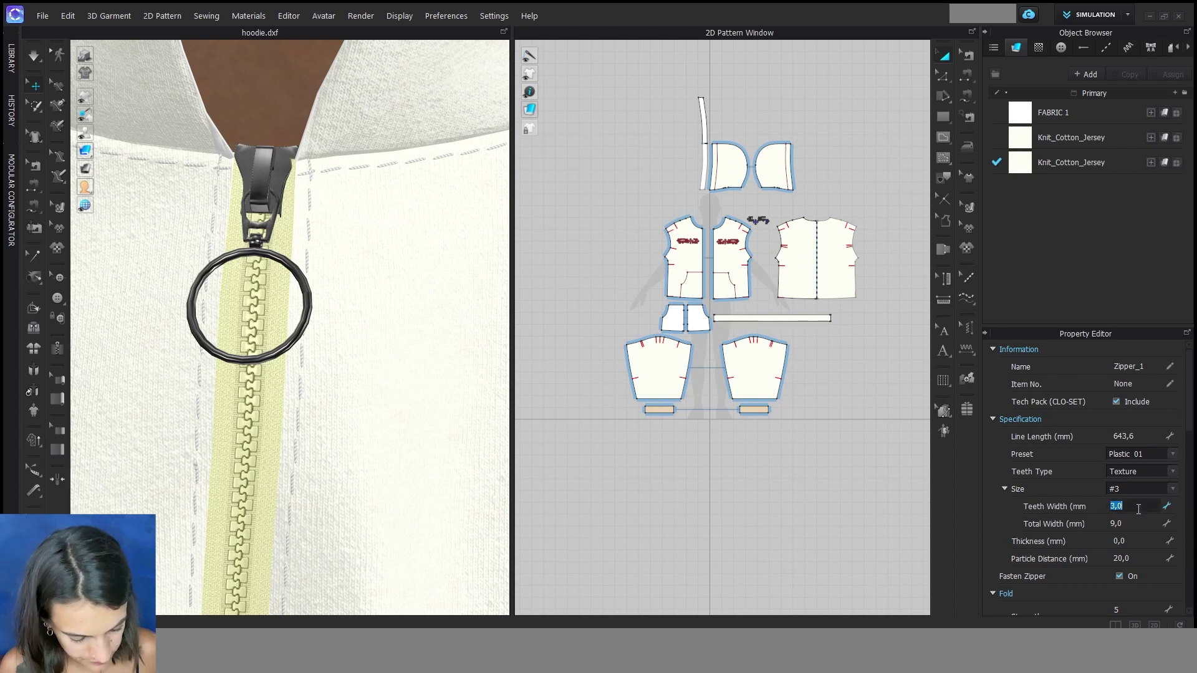
{"action": "type", "text": "6"}
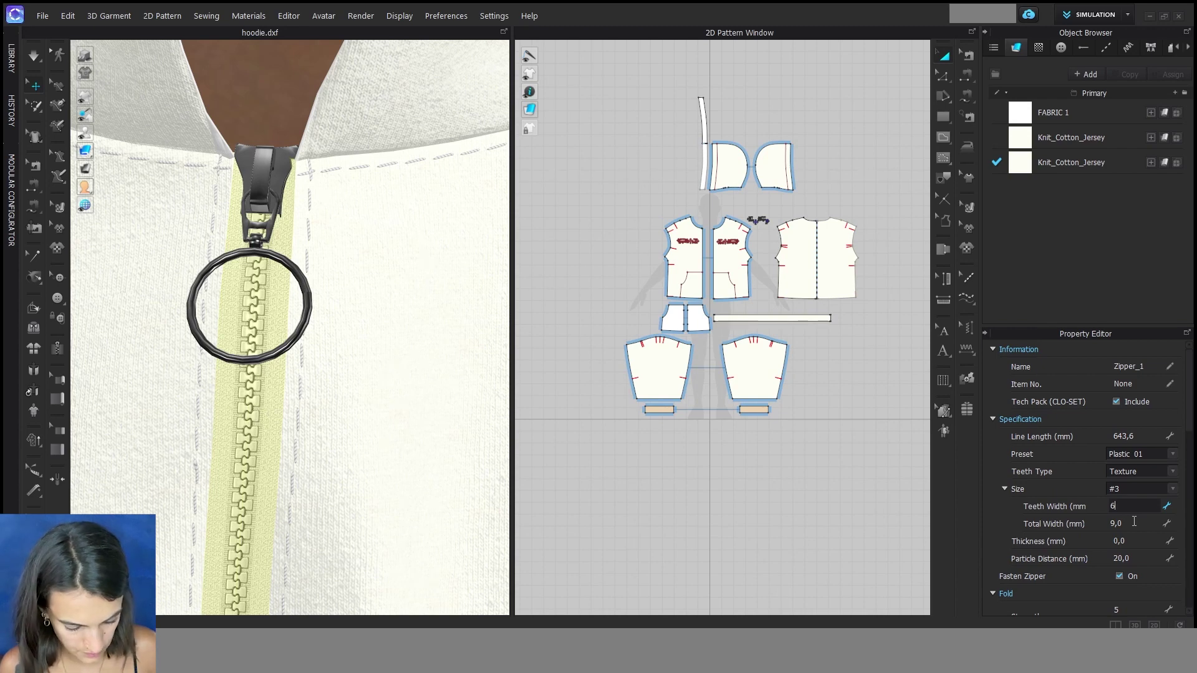
{"action": "key", "text": "Return"}
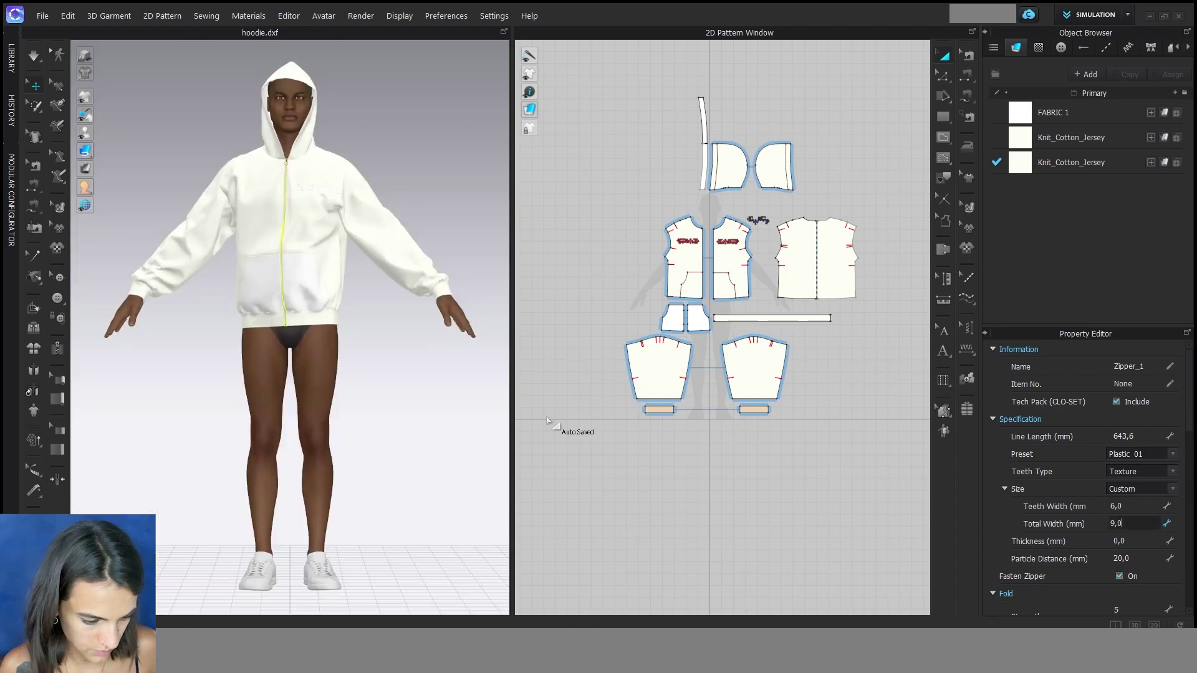
- Set the material type of the zipper's teeth to Metal
{"action": "left_click", "coordinate": [553, 422]}
{"action": "middle_click_drag", "start_coordinate": [270, 179], "coordinate": [297, 309]}
{"action": "scroll", "coordinate": [296, 310], "scroll_direction": "up", "scroll_amount": 2}
{"action": "scroll", "coordinate": [297, 309], "scroll_direction": "up", "scroll_amount": 10}
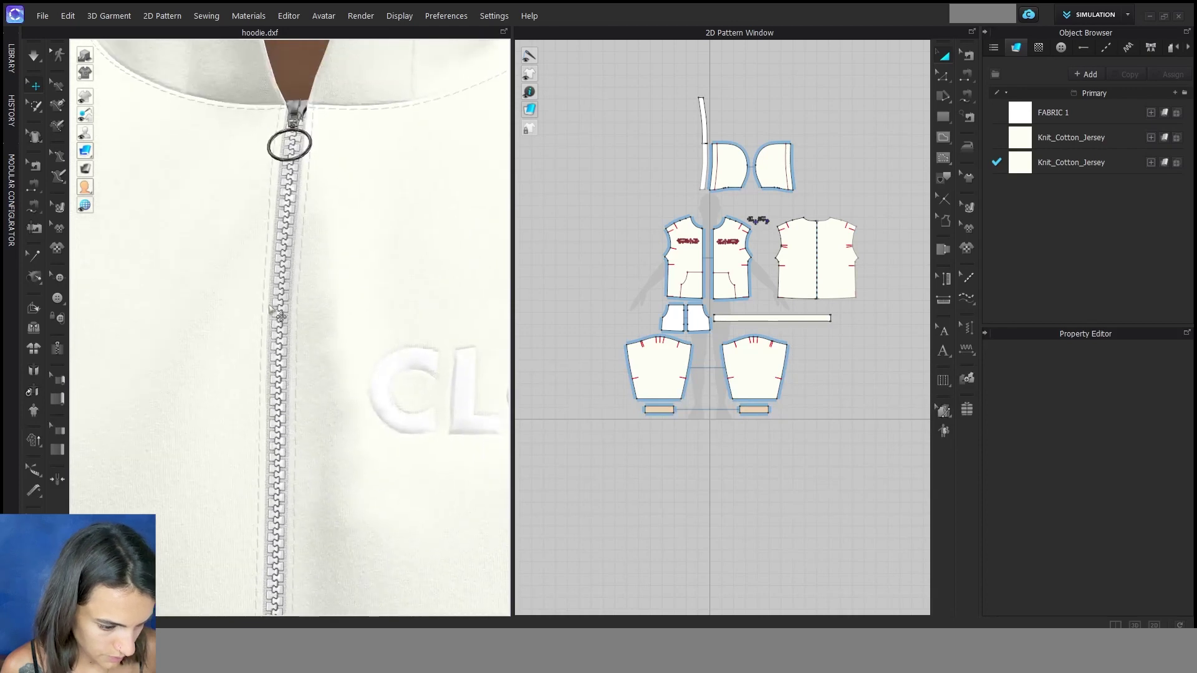
{"action": "left_click", "coordinate": [286, 319]}
{"action": "scroll", "coordinate": [1145, 558], "scroll_direction": "down", "scroll_amount": 3}
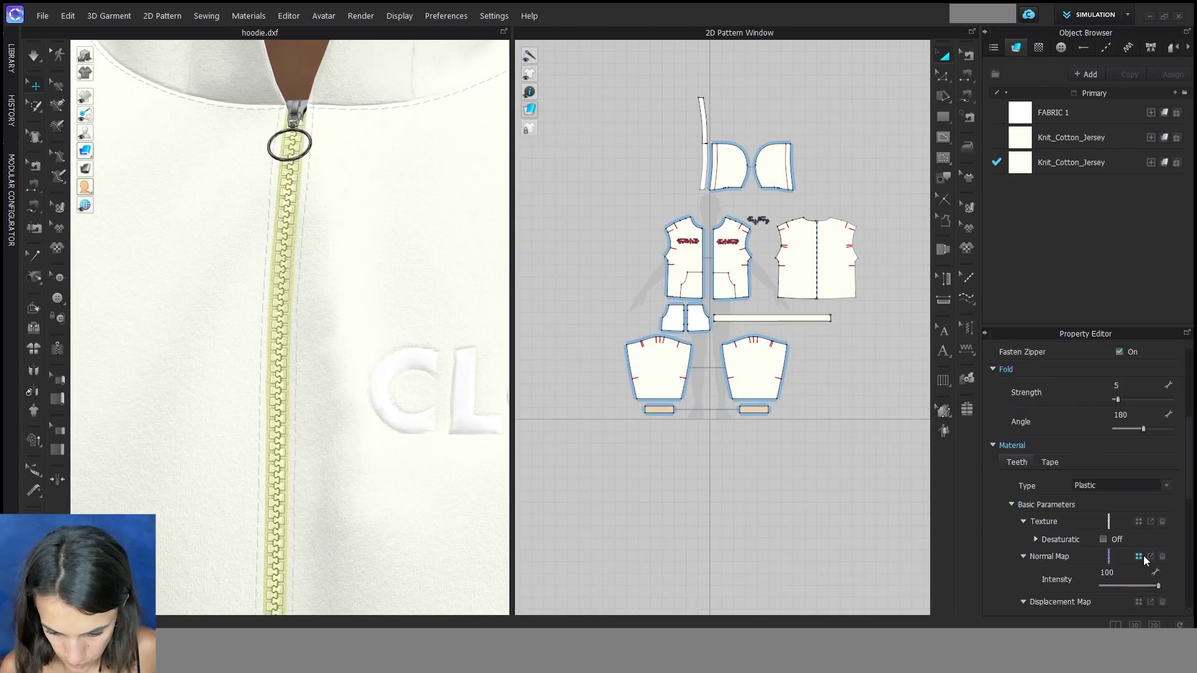
{"action": "left_click", "coordinate": [1104, 485]}
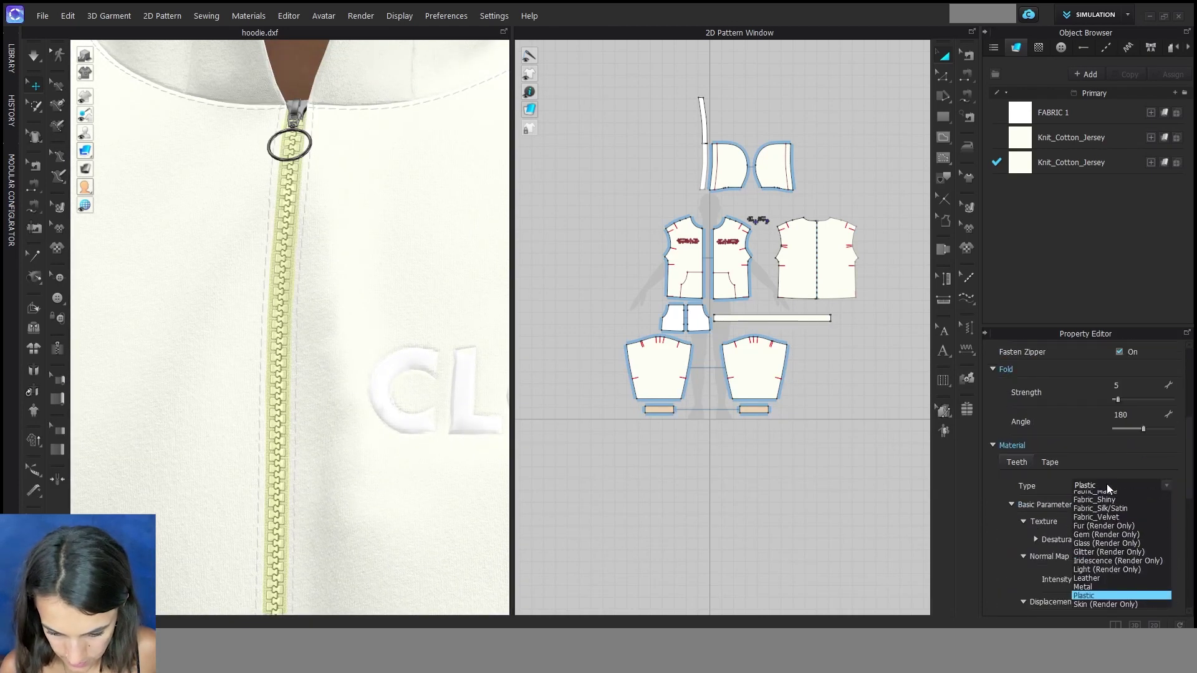
{"action": "left_click", "coordinate": [1125, 591]}
- Set the color of the zipper's teeth to gray 7F7F7F
{"action": "scroll", "coordinate": [1125, 546], "scroll_direction": "down", "scroll_amount": 3}
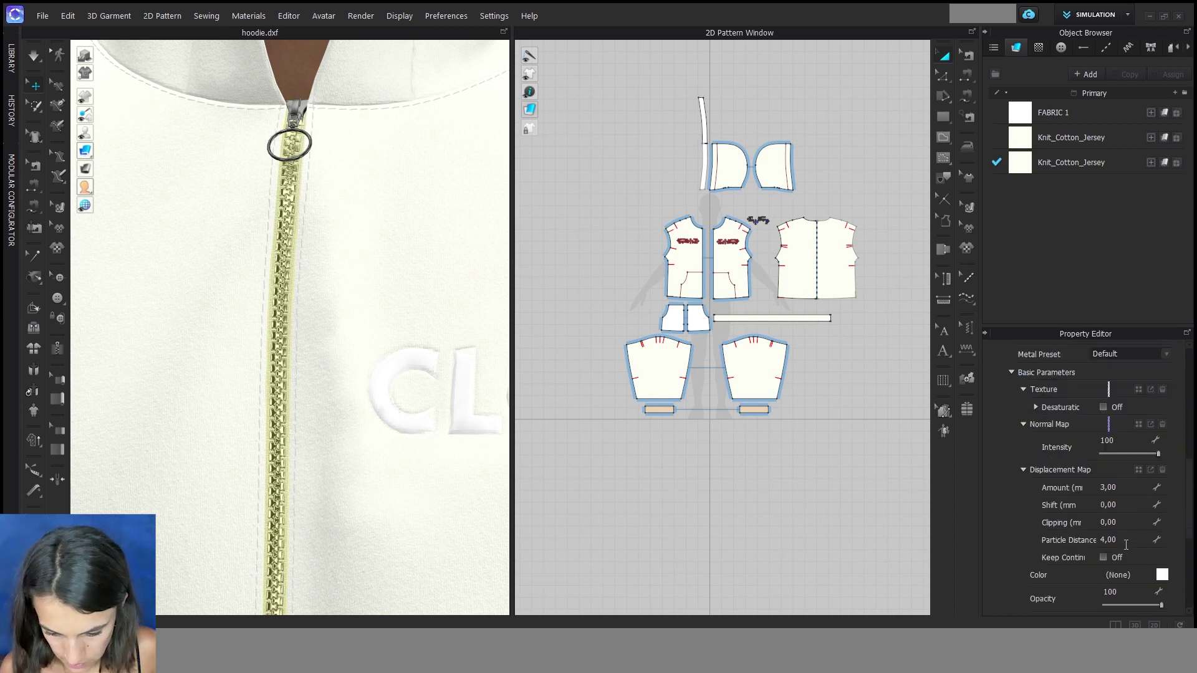
{"action": "left_click", "coordinate": [1162, 575]}
{"action": "left_click_drag", "start_coordinate": [373, 180], "coordinate": [340, 165]}
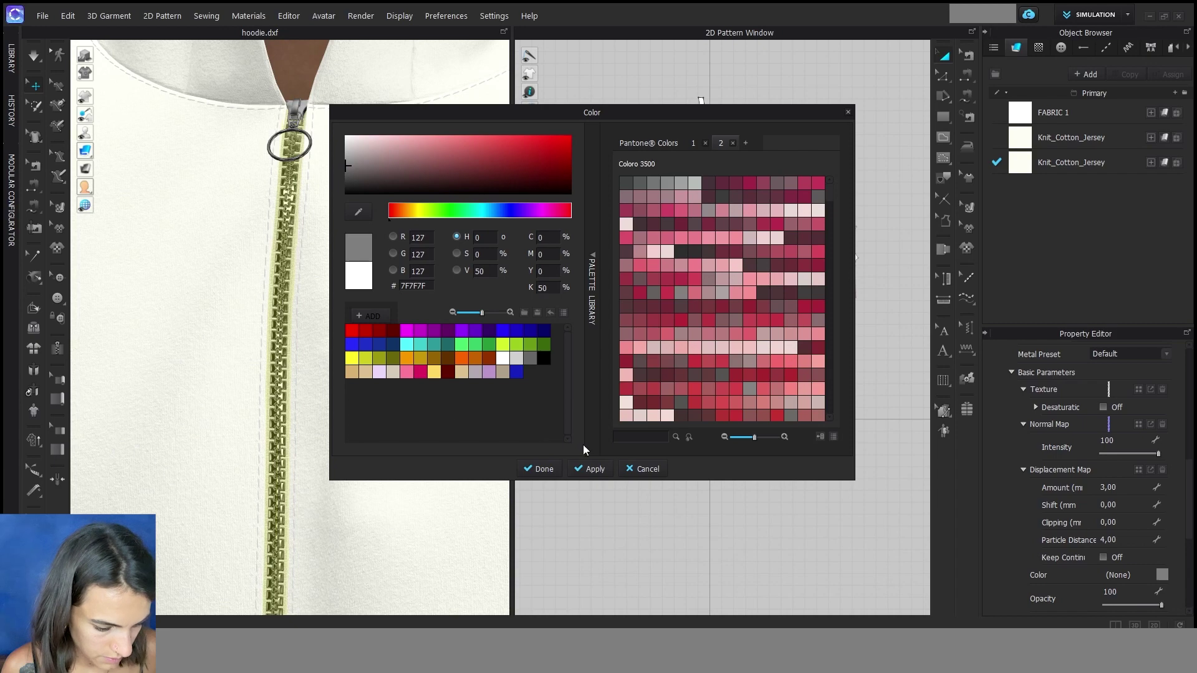
{"action": "left_click", "coordinate": [542, 469]}
- Slide the zipper slider down along the teeth to just below the level of the chest logo
{"action": "scroll", "coordinate": [426, 358], "scroll_direction": "down", "scroll_amount": 5}
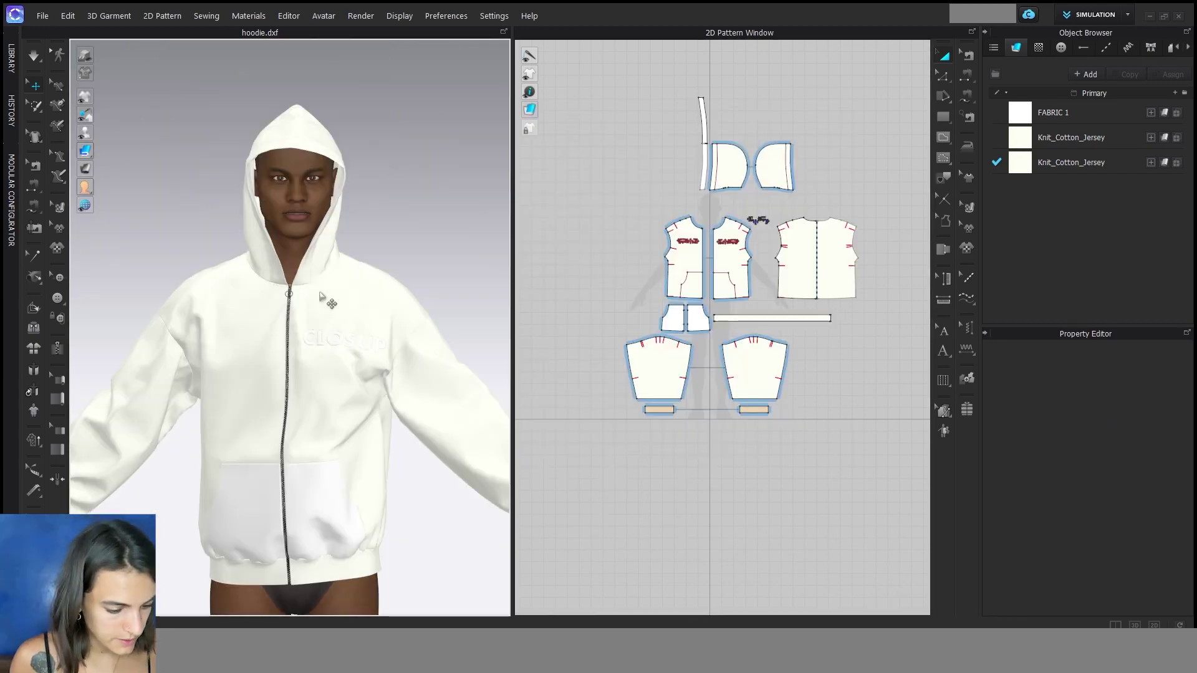
{"action": "scroll", "coordinate": [331, 327], "scroll_direction": "up", "scroll_amount": 5}
{"action": "middle_click_drag", "start_coordinate": [366, 360], "coordinate": [350, 301]}
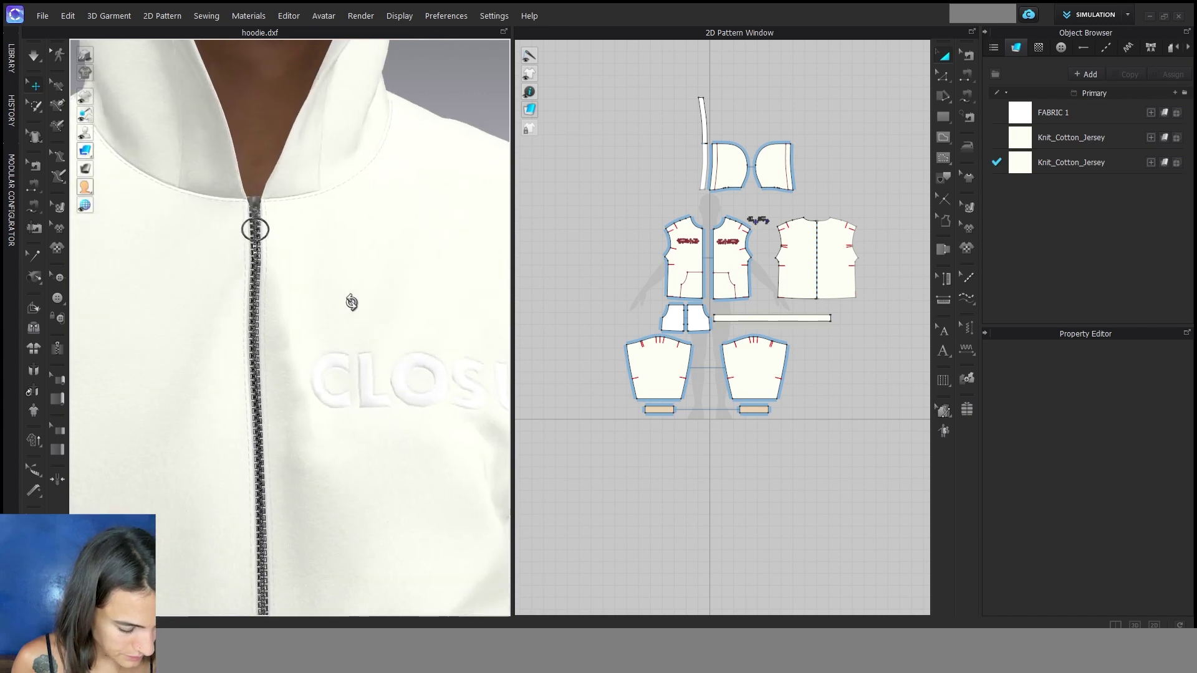
{"action": "right_click_drag", "start_coordinate": [350, 302], "coordinate": [337, 310]}
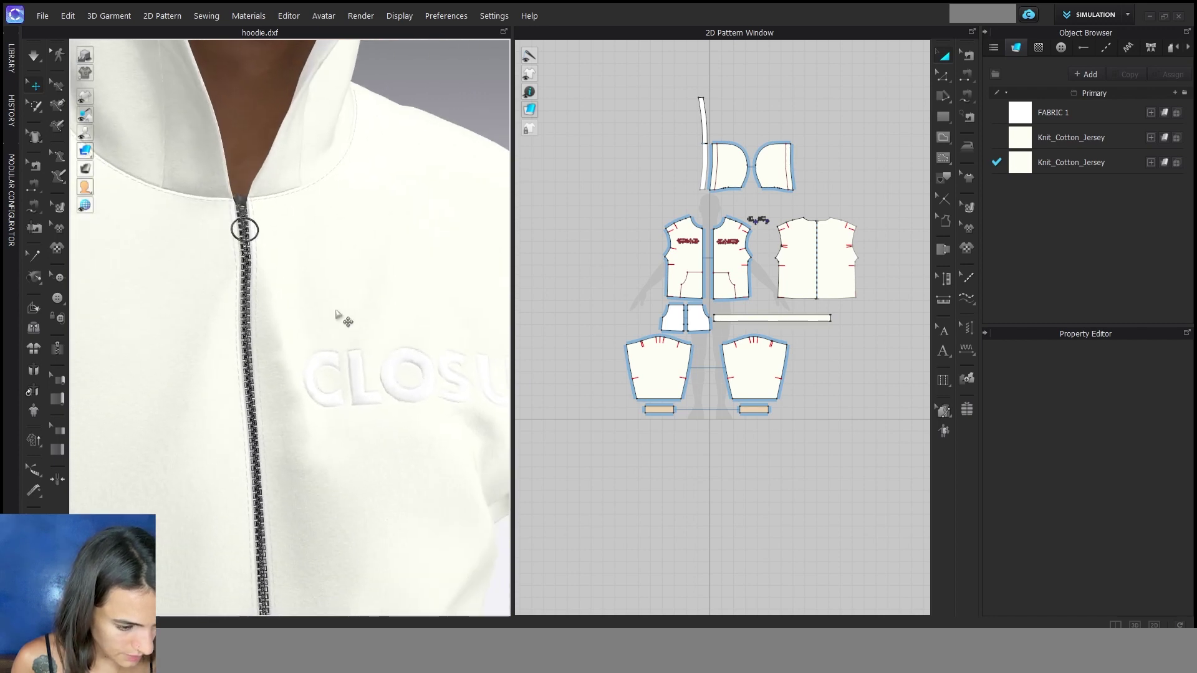
{"action": "left_click", "coordinate": [242, 207]}
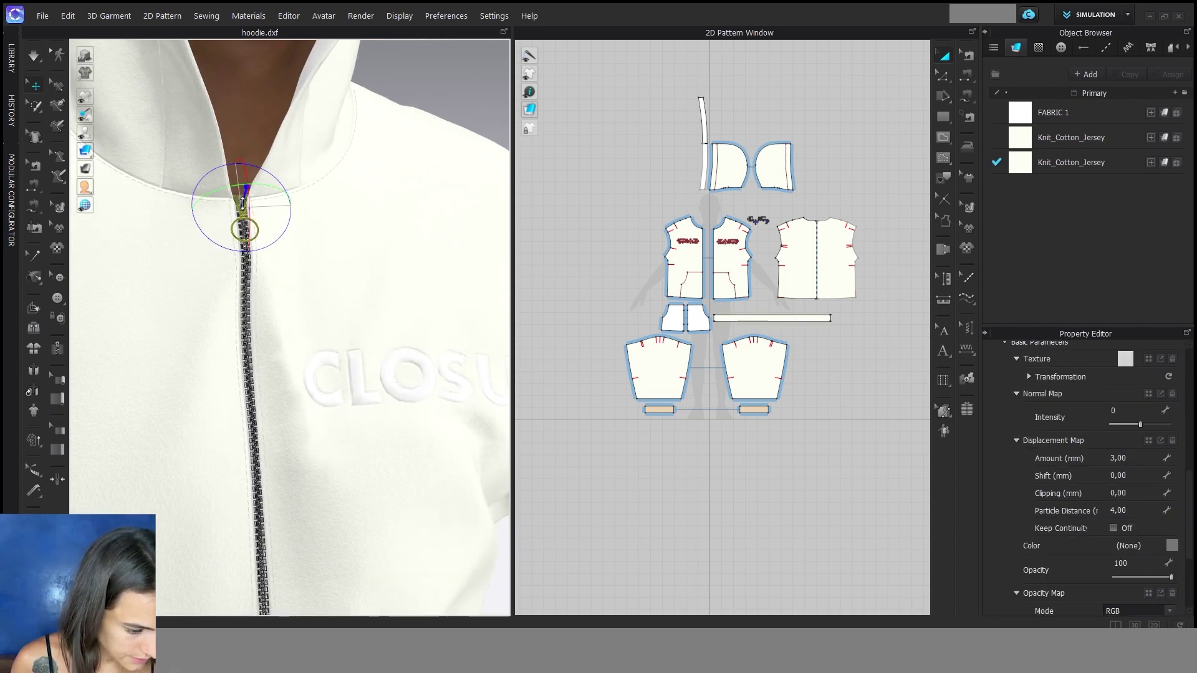
{"action": "left_click_drag", "start_coordinate": [243, 204], "coordinate": [255, 248]}
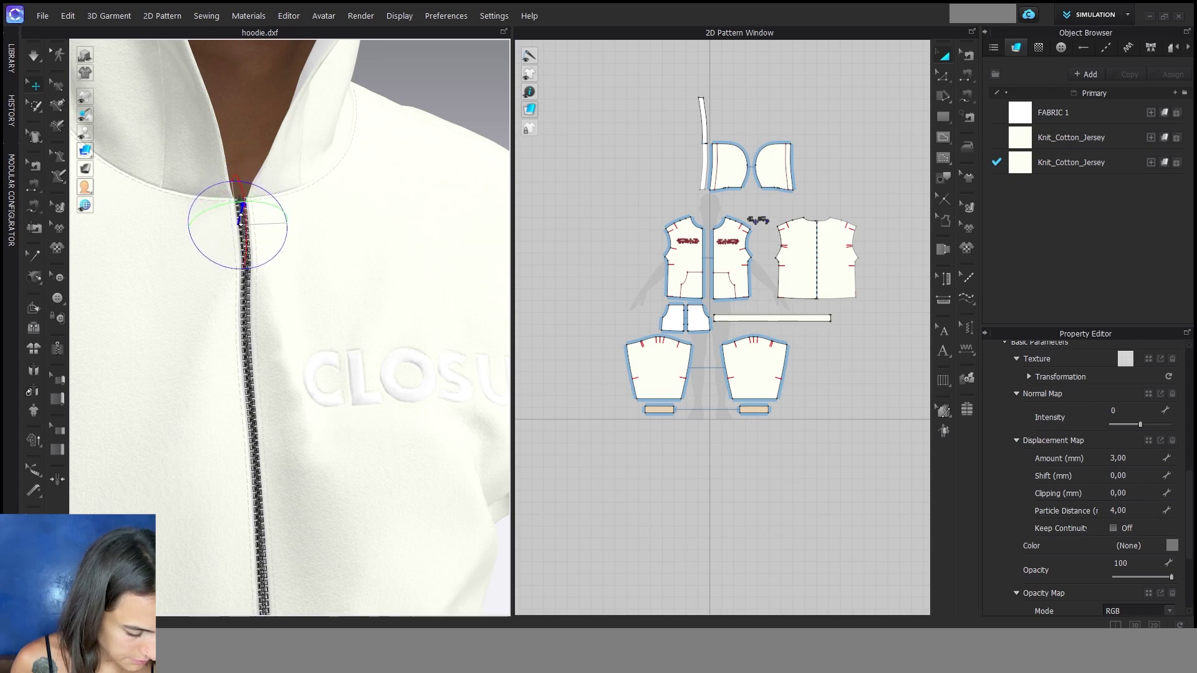
{"action": "key", "text": "ctrl+z"}
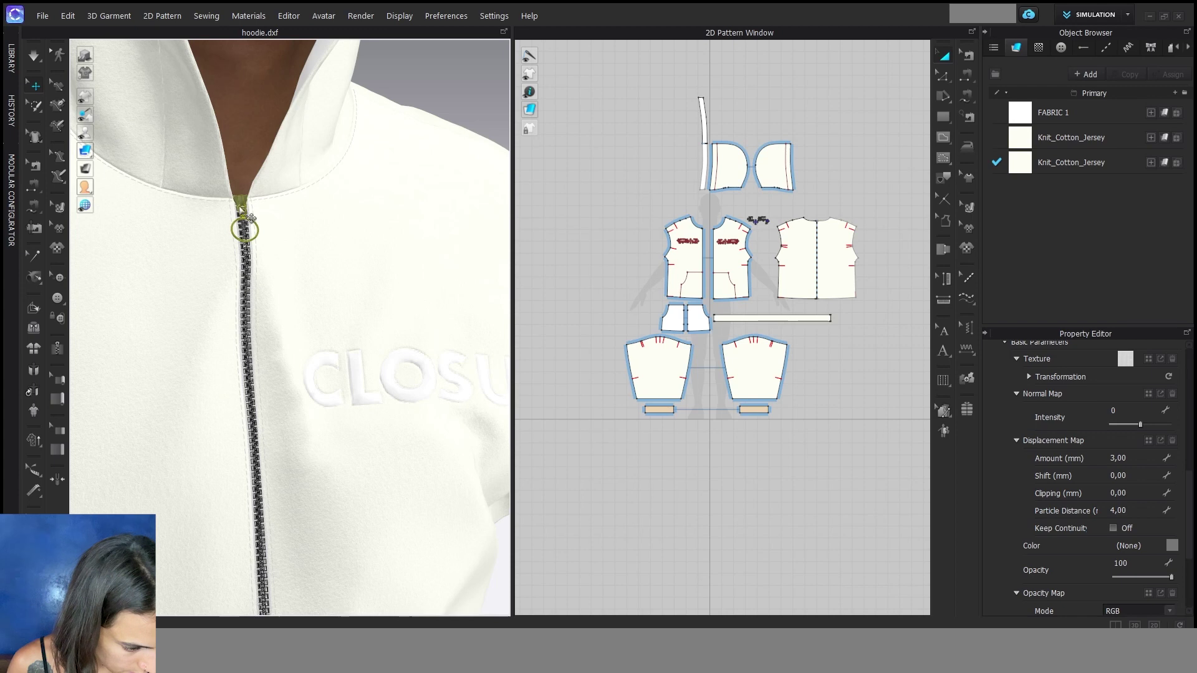
{"action": "left_click_drag", "start_coordinate": [252, 281], "coordinate": [256, 425]}
{"action": "middle_click_drag", "start_coordinate": [274, 381], "coordinate": [310, 169]}
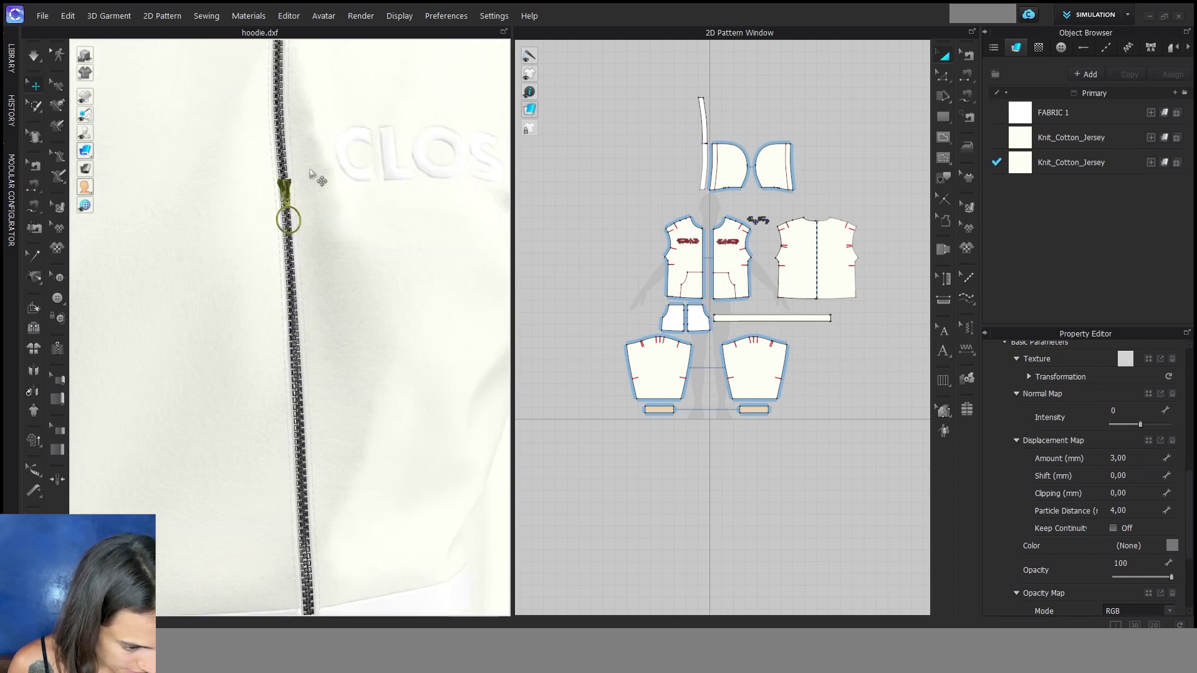
{"action": "left_click_drag", "start_coordinate": [284, 199], "coordinate": [296, 271]}
- Run the simulation and tug both front panels near the neckline to settle the hoodie around the lowered zipper slider
{"action": "scroll", "coordinate": [348, 289], "scroll_direction": "down", "scroll_amount": 10}
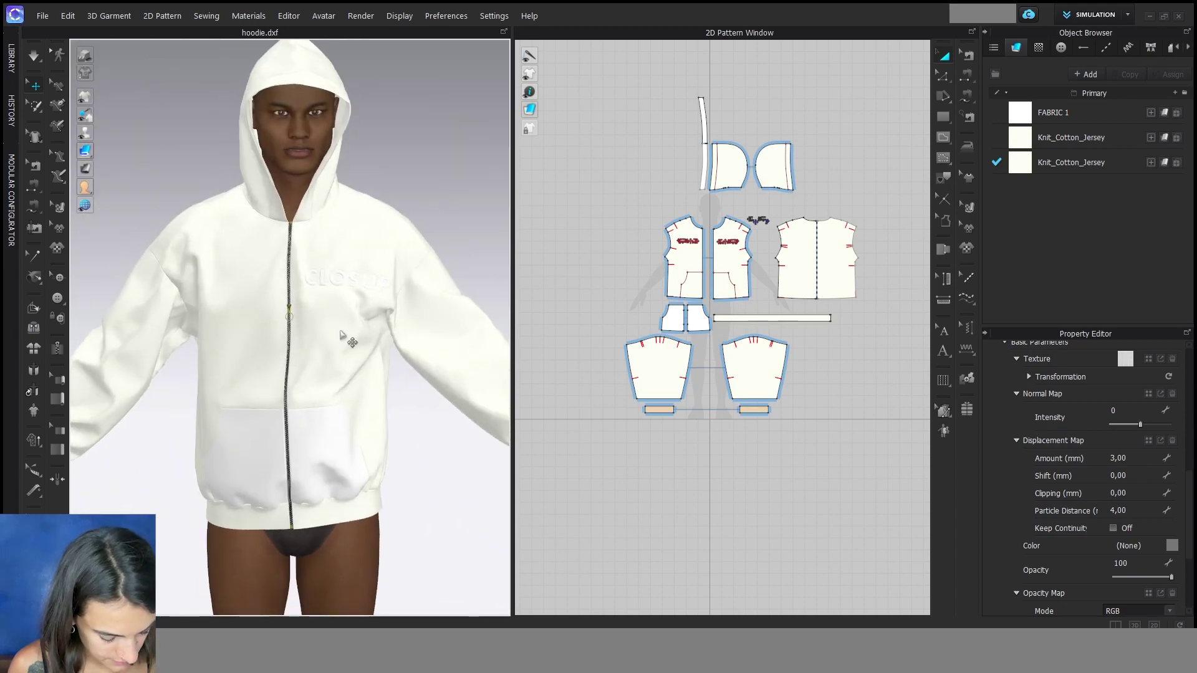
{"action": "key", "text": "space"}
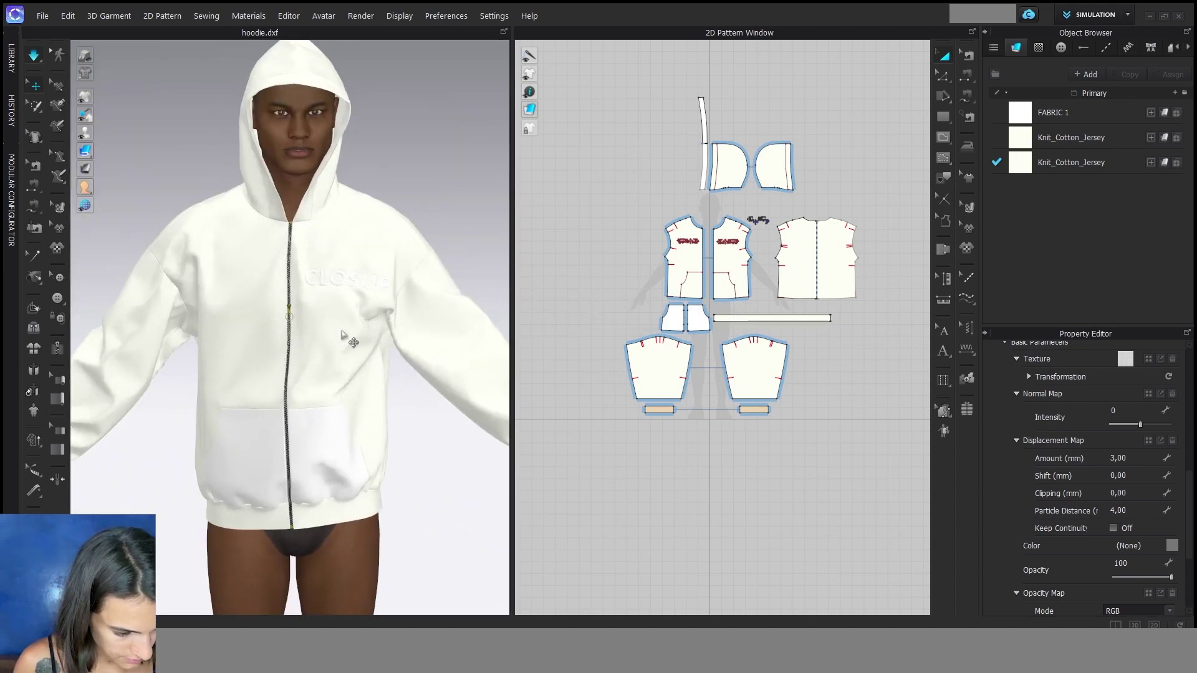
{"action": "left_click", "coordinate": [262, 239]}
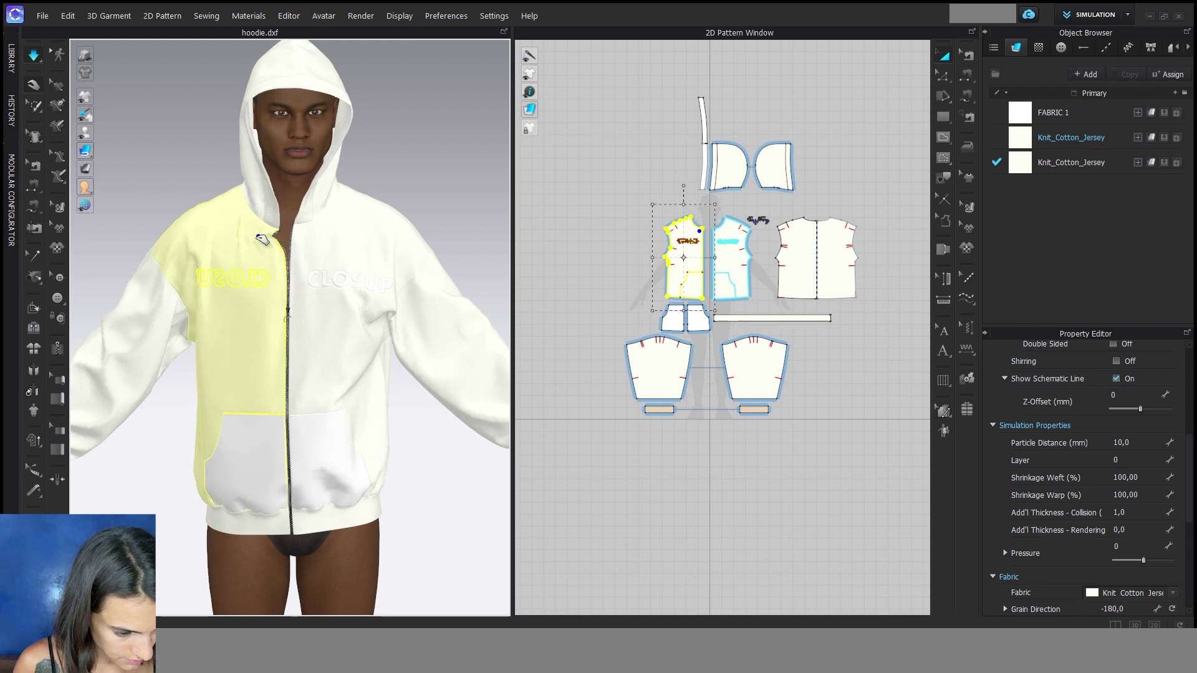
{"action": "left_click", "coordinate": [344, 238]}
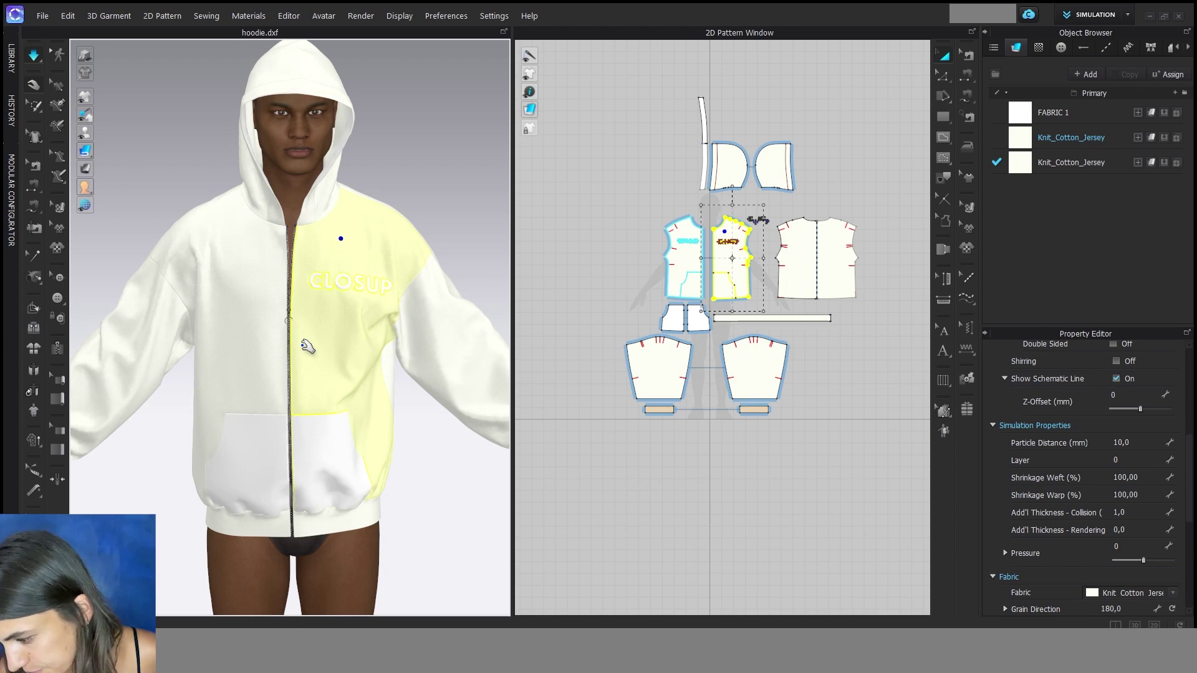
{"action": "scroll", "coordinate": [347, 360], "scroll_direction": "down", "scroll_amount": 3}
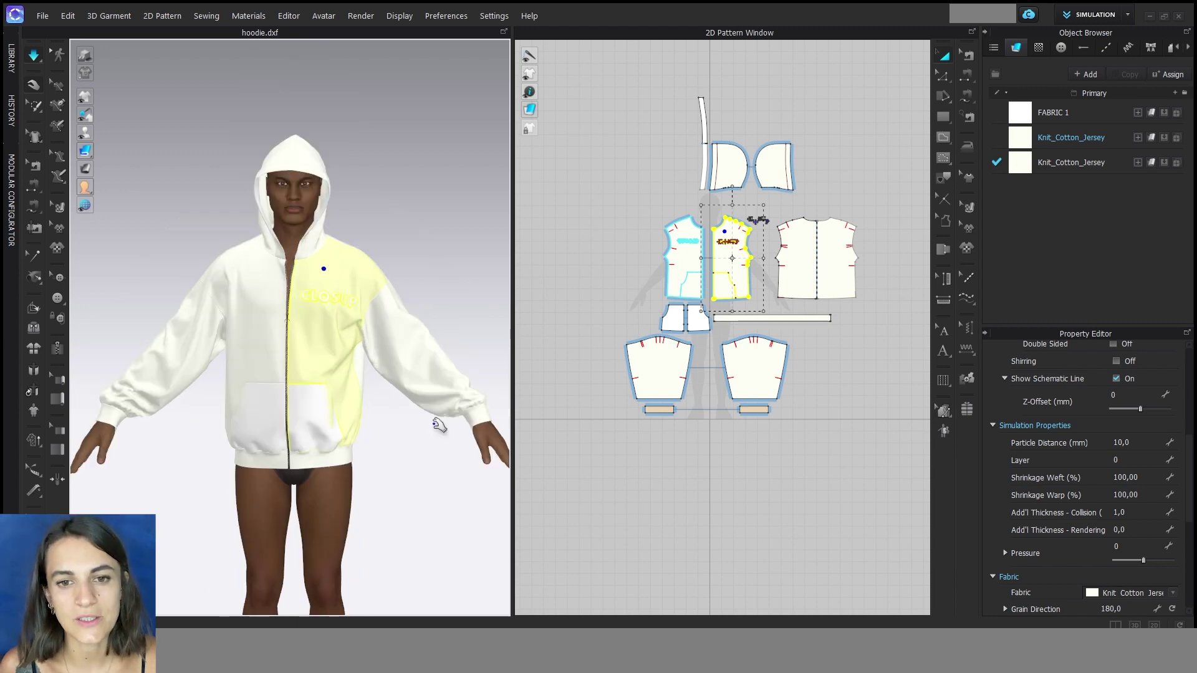